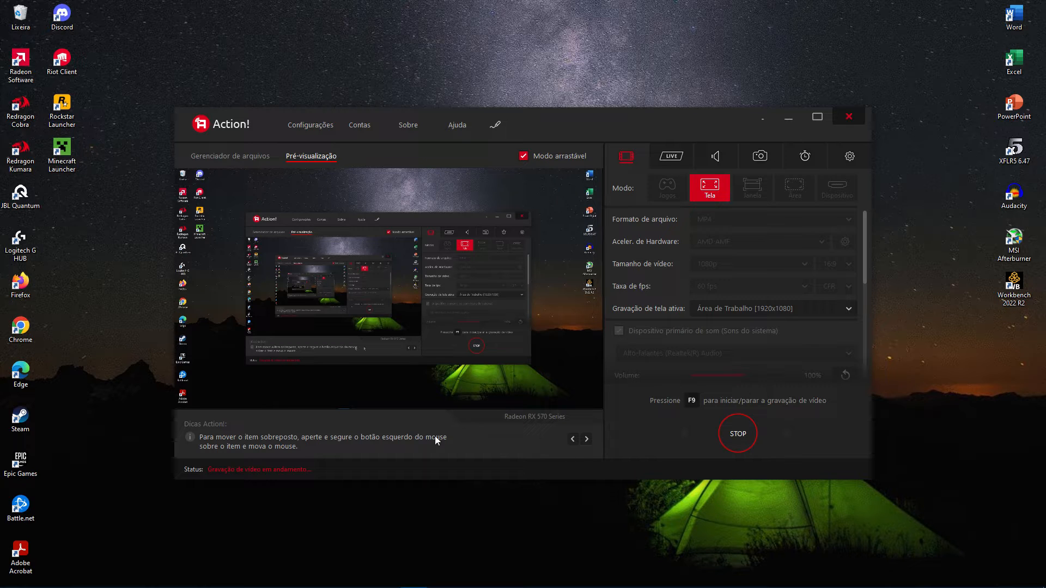
Step: Launch Workbench 2022 R2 and add a Fluid Flow (Fluent) analysis system to the project schematic
{"action": "mouse_move", "coordinate": [49, 584]}
{"action": "double_click", "coordinate": [1015, 294]}
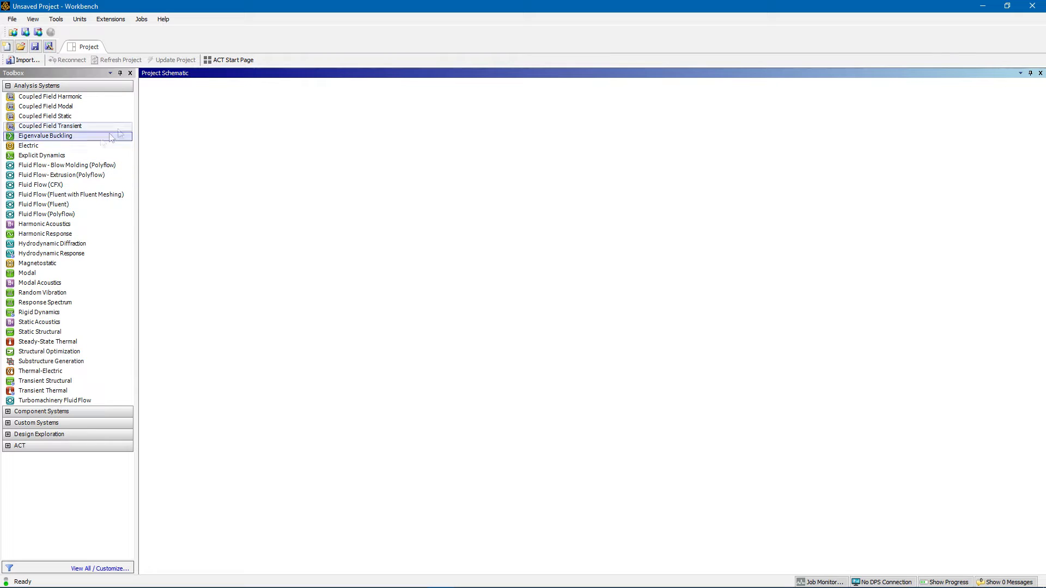
{"action": "left_click_drag", "start_coordinate": [49, 136], "coordinate": [144, 143]}
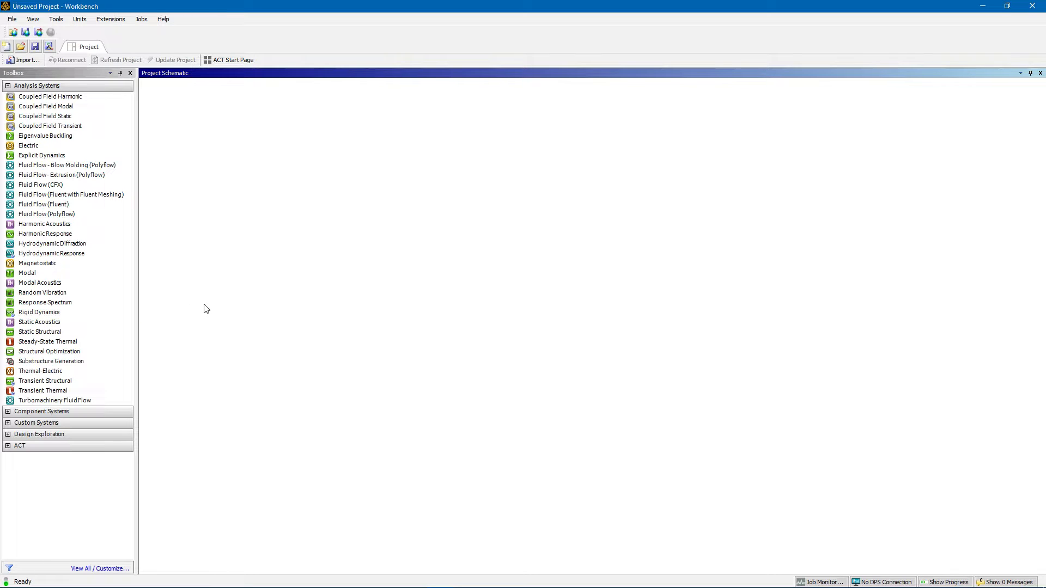
{"action": "left_click_drag", "start_coordinate": [57, 205], "coordinate": [206, 148]}
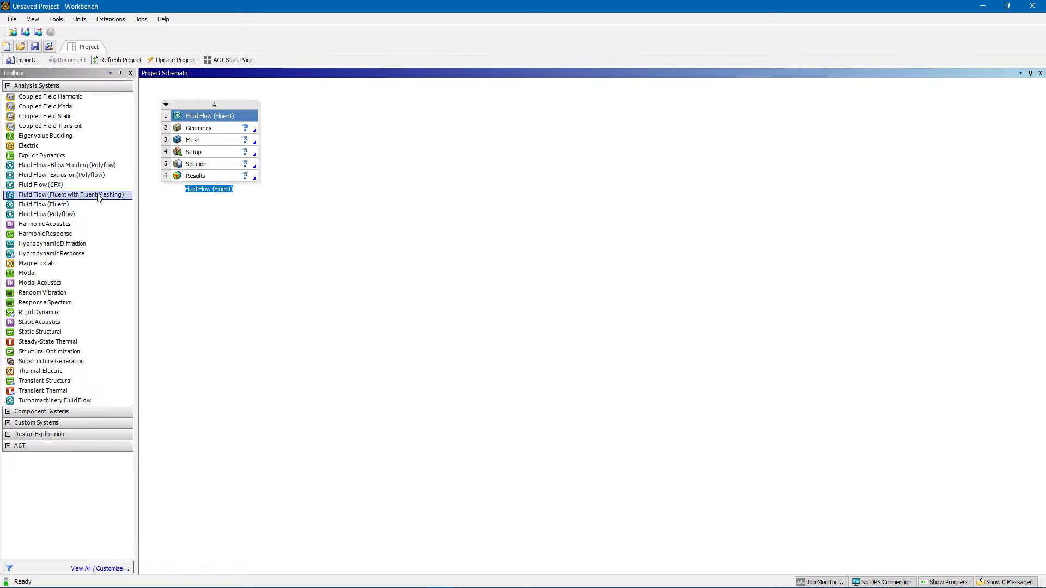
{"action": "left_click", "coordinate": [328, 214]}
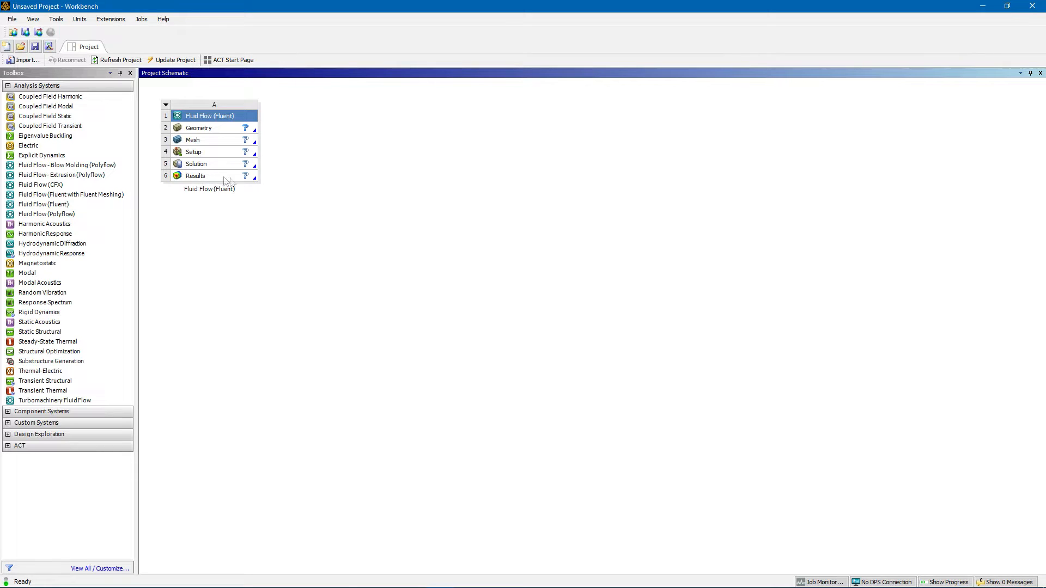
Step: Create a new SpaceClaim geometry for the Fluid Flow (Fluent) system's Geometry cell
{"action": "left_click", "coordinate": [204, 128]}
{"action": "right_click", "coordinate": [202, 132]}
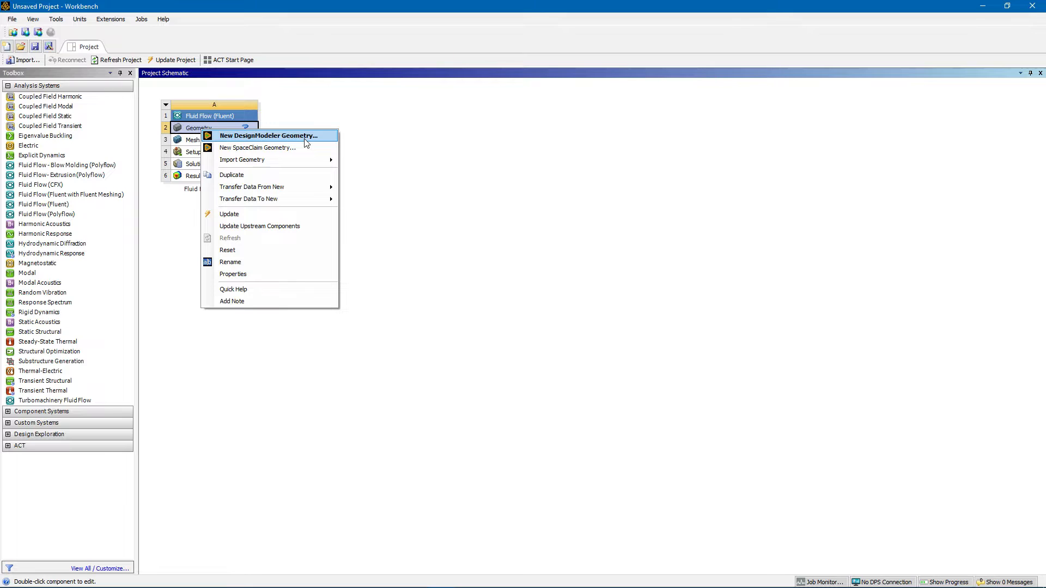
{"action": "left_click", "coordinate": [260, 148]}
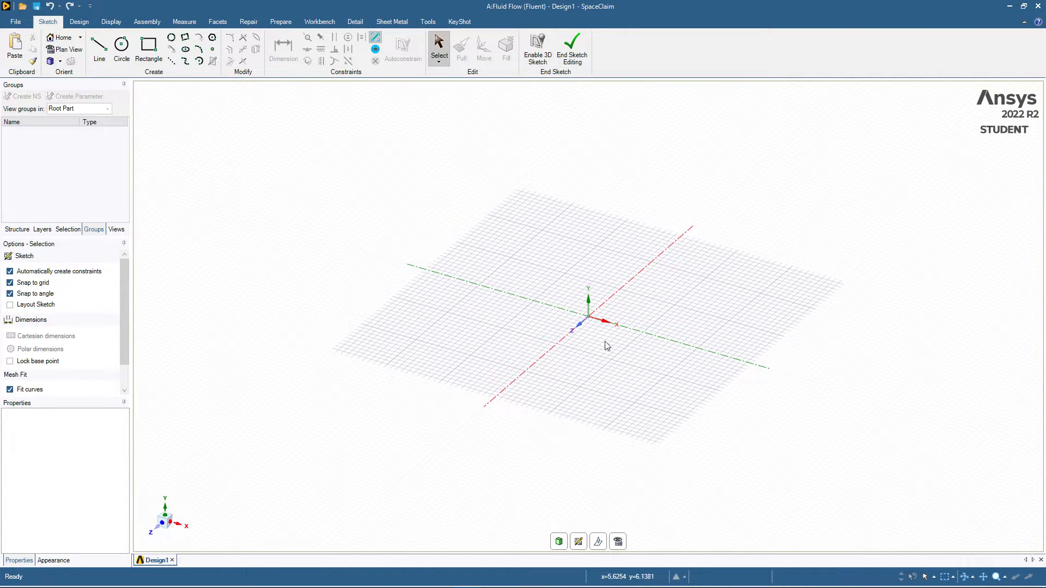
Step: Open Eppler423.txt from the Downloads folder and delete the E423 title text above the airfoil coordinates
{"action": "left_click", "coordinate": [93, 578]}
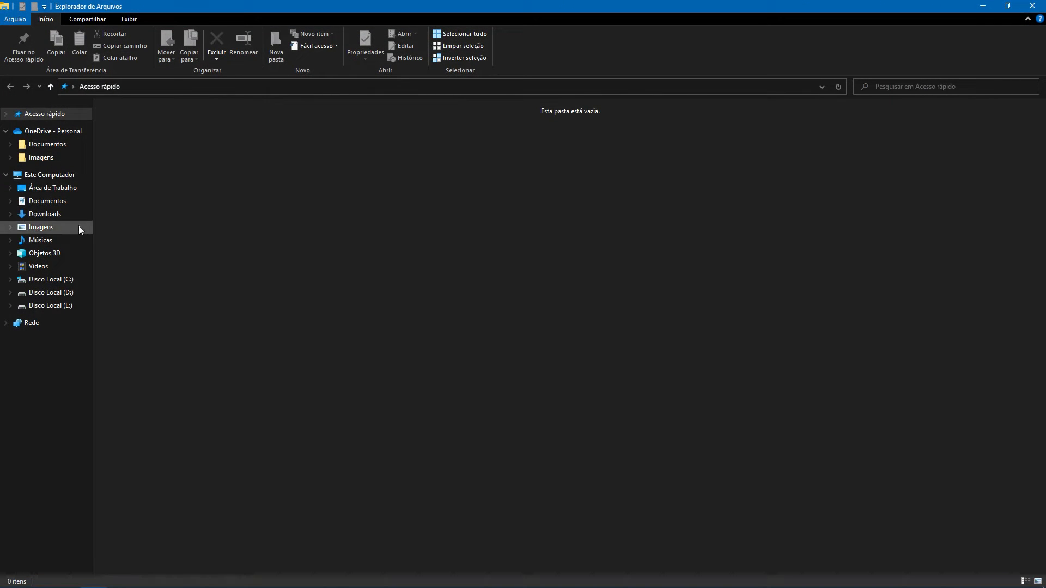
{"action": "left_click", "coordinate": [49, 214]}
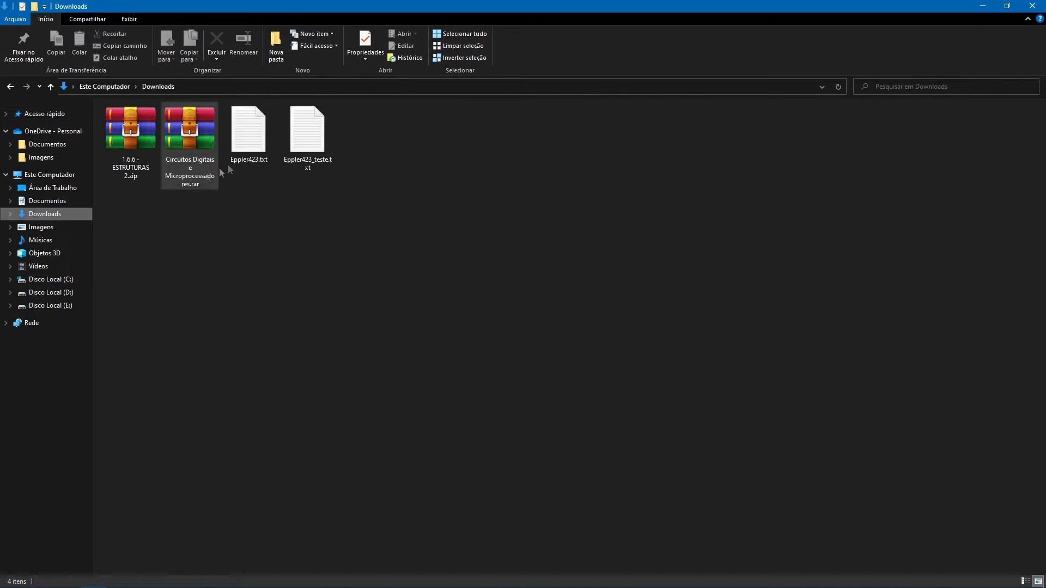
{"action": "double_click", "coordinate": [249, 143]}
{"action": "scroll", "coordinate": [614, 293], "scroll_direction": "down", "scroll_amount": 9}
{"action": "scroll", "coordinate": [614, 293], "scroll_direction": "down", "scroll_amount": 6}
{"action": "scroll", "coordinate": [614, 289], "scroll_direction": "up", "scroll_amount": 15}
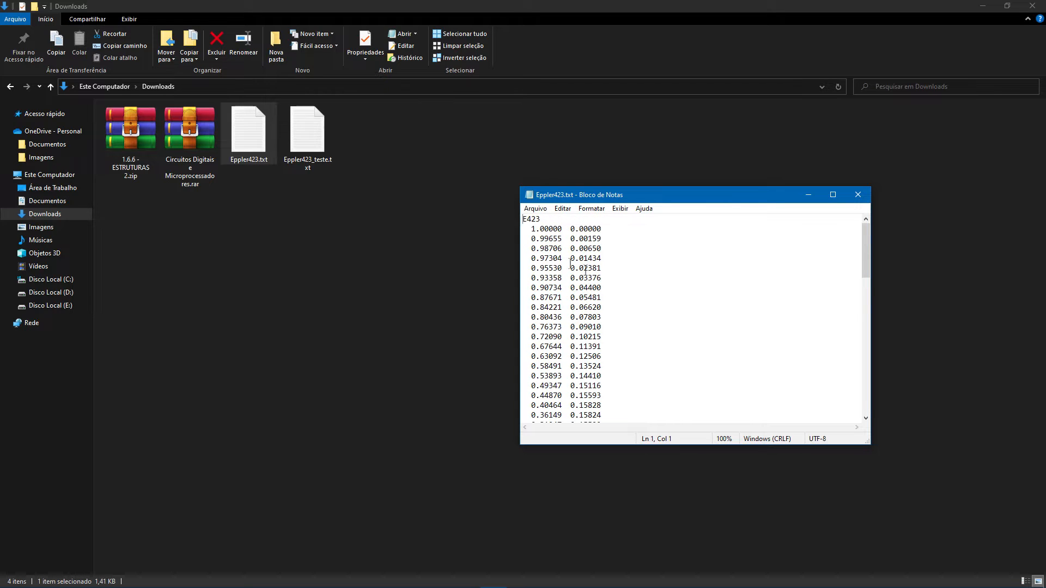
{"action": "left_click_drag", "start_coordinate": [554, 220], "coordinate": [502, 222]}
{"action": "key", "text": "Delete"}
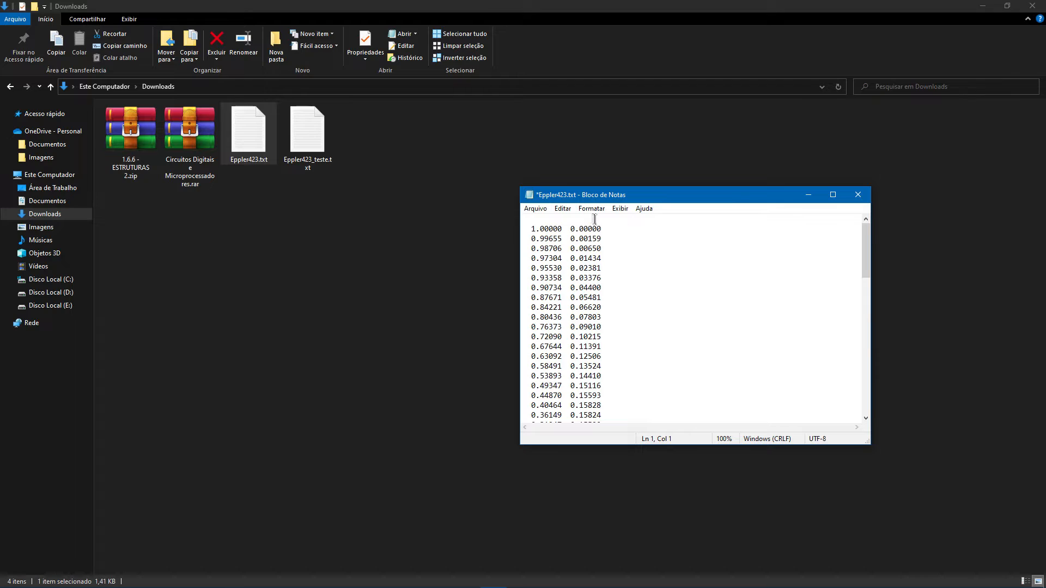
Step: Replace every decimal point in the coordinate file with a comma
{"action": "left_click", "coordinate": [564, 208]}
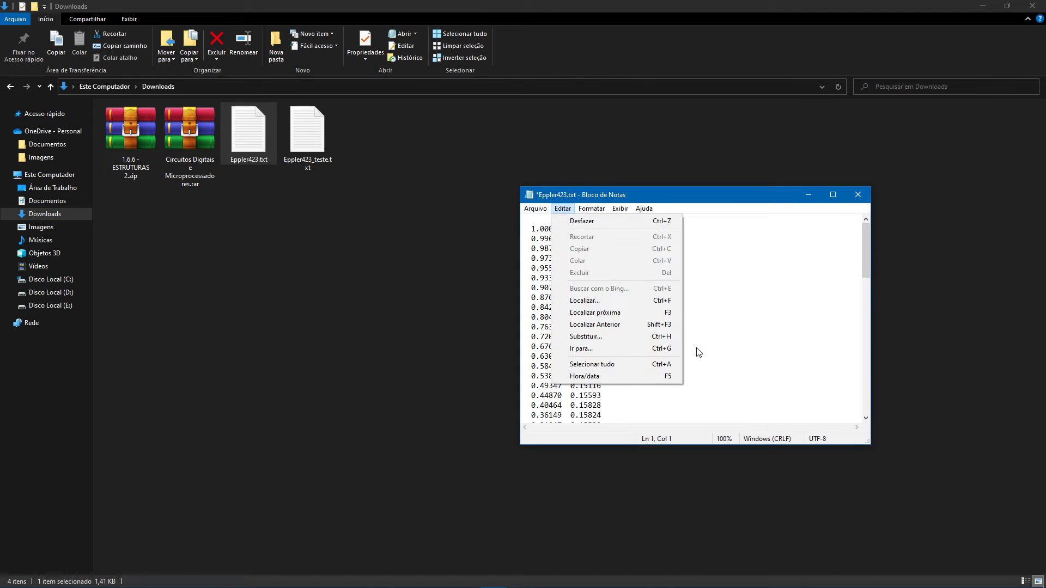
{"action": "left_click", "coordinate": [651, 336]}
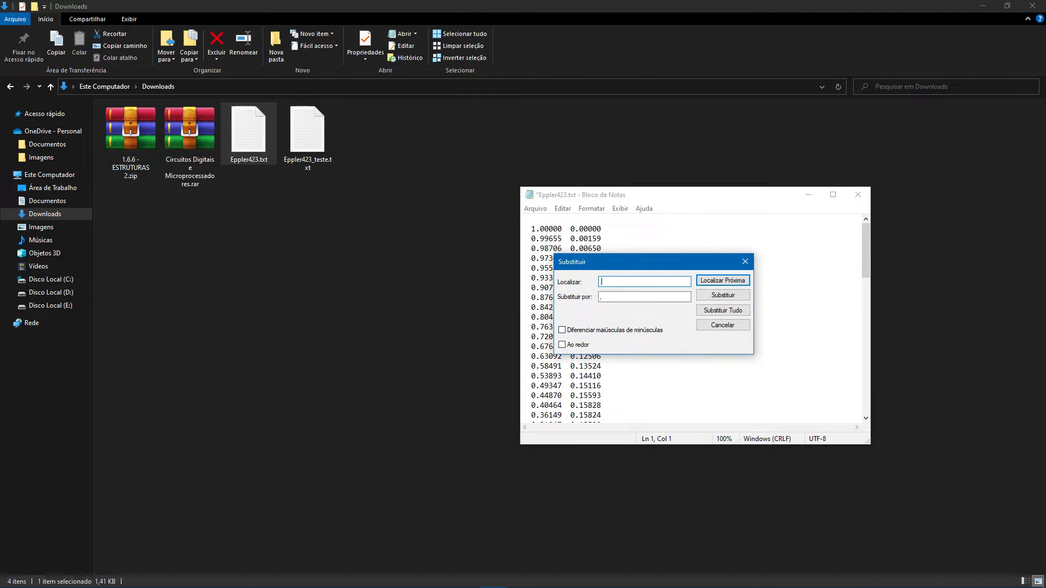
{"action": "left_click_drag", "start_coordinate": [615, 298], "coordinate": [566, 295]}
{"action": "type", "text": ","}
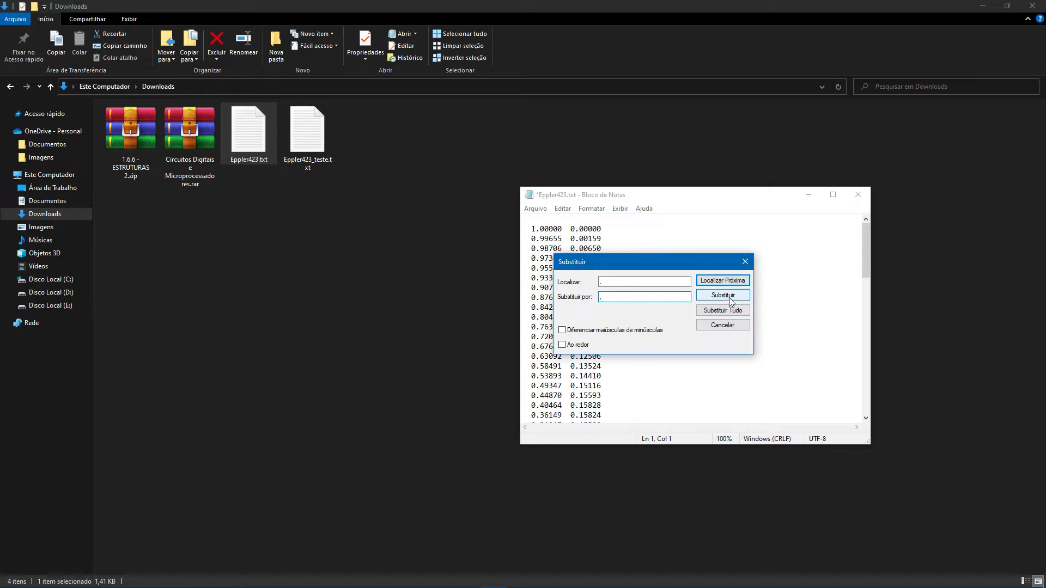
{"action": "left_click", "coordinate": [723, 310]}
{"action": "left_click", "coordinate": [745, 262]}
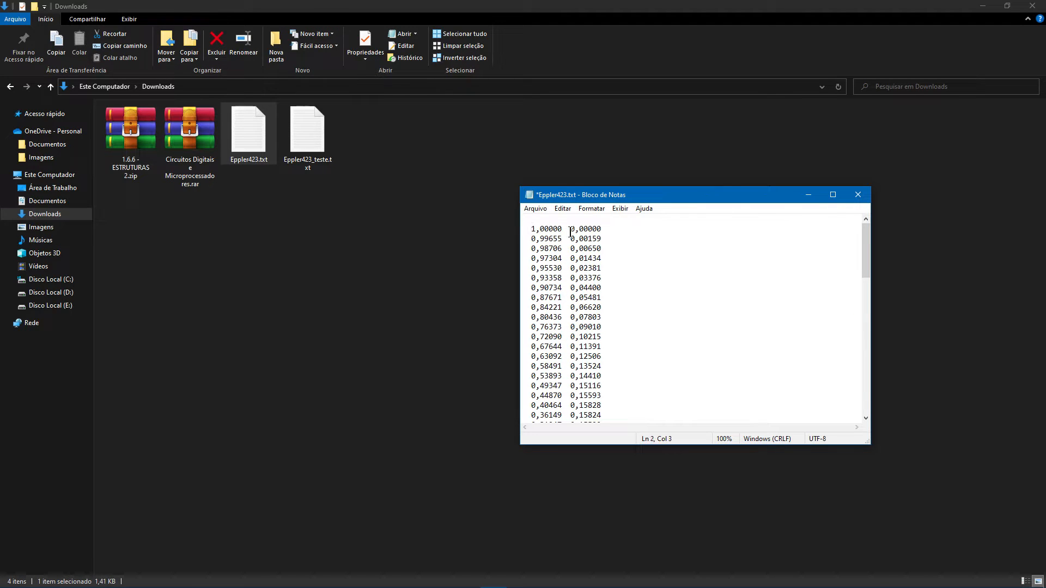
Step: Copy all of the coordinate text and switch to Excel, minimizing the other open windows
{"action": "key", "text": "ctrl+a"}
{"action": "key", "text": "ctrl+c"}
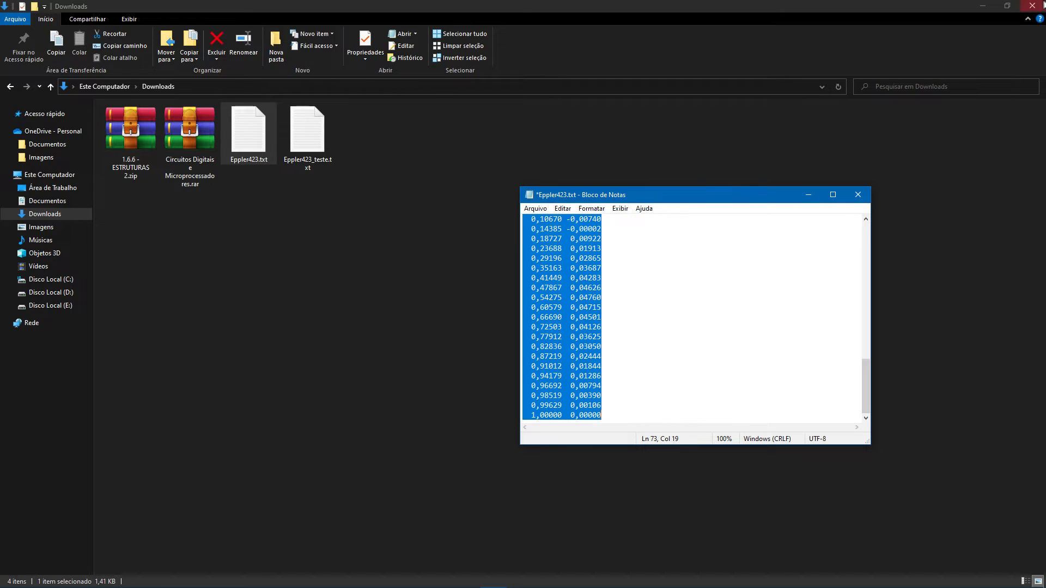
{"action": "left_click", "coordinate": [983, 6]}
{"action": "left_click", "coordinate": [983, 8]}
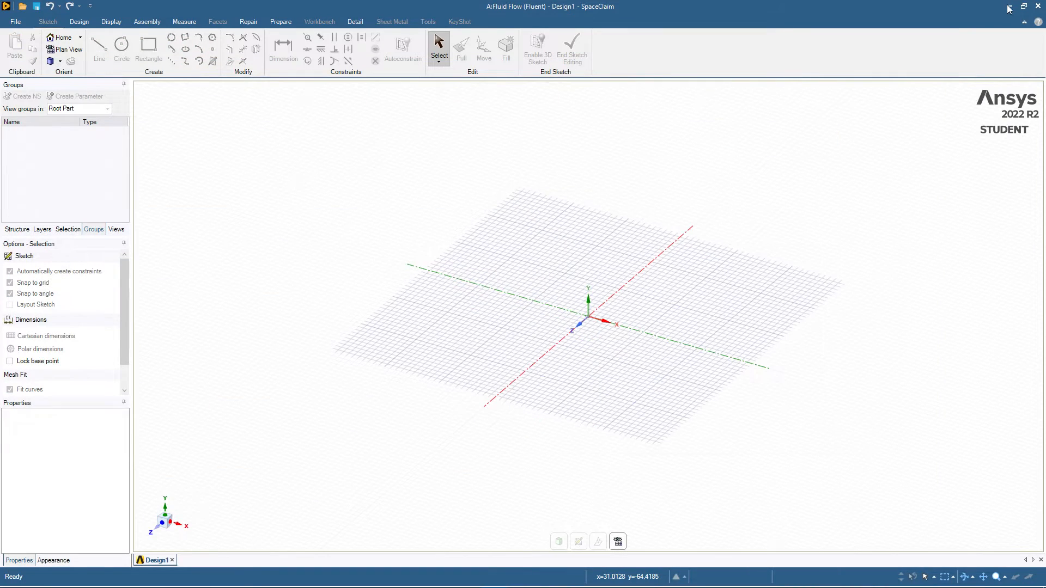
{"action": "left_click", "coordinate": [1007, 7]}
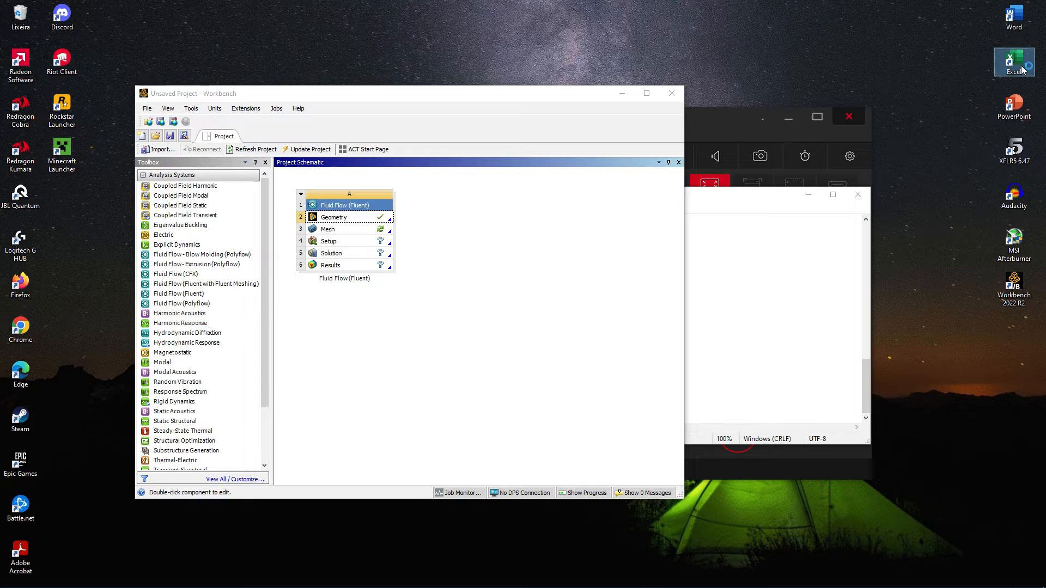
{"action": "left_click", "coordinate": [647, 93]}
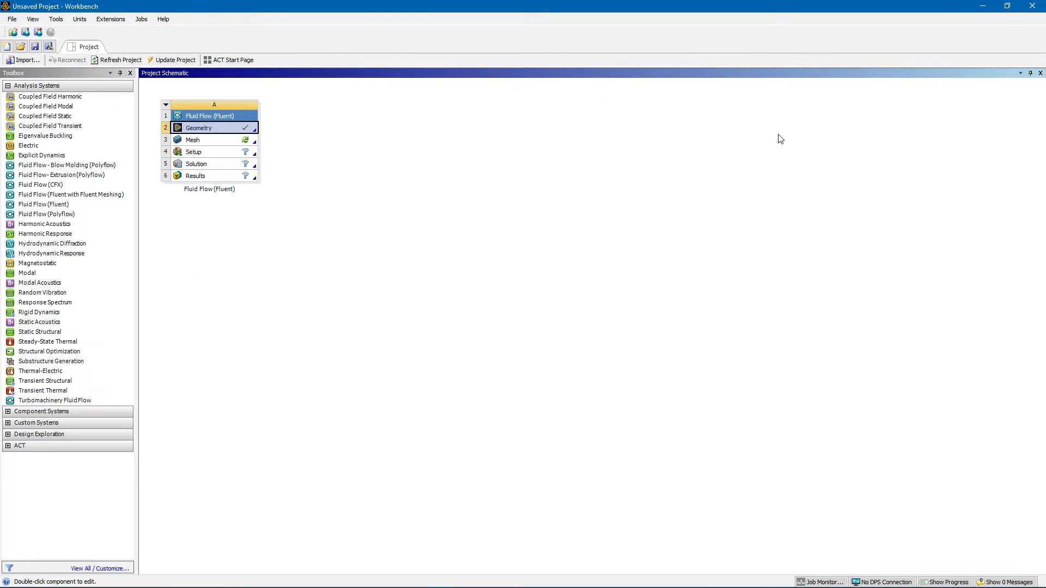
{"action": "left_click", "coordinate": [981, 6]}
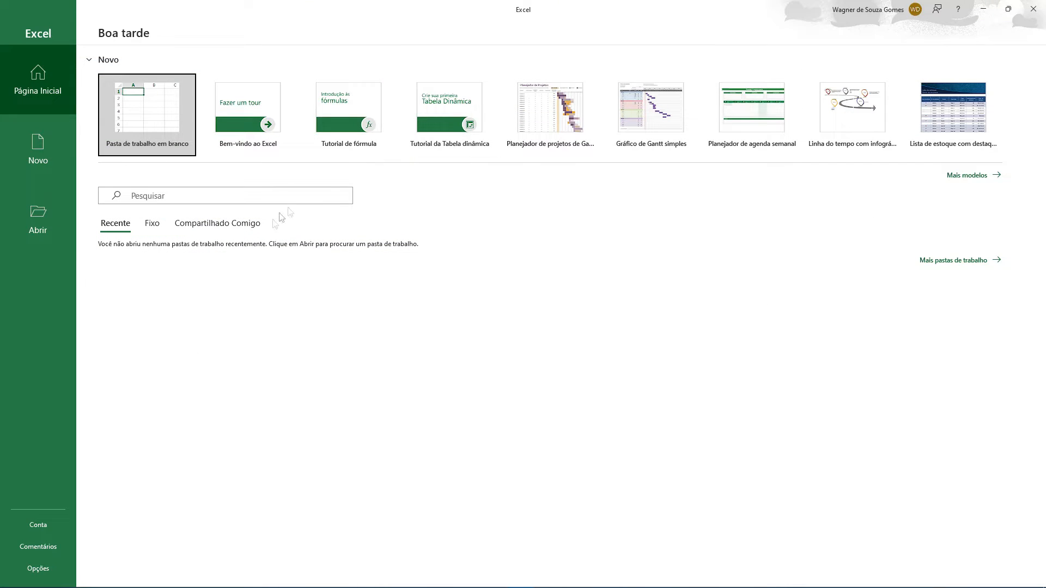
Step: Create a blank workbook and paste the copied coordinates starting at cell B2
{"action": "left_click", "coordinate": [161, 106]}
{"action": "left_click", "coordinate": [62, 140]}
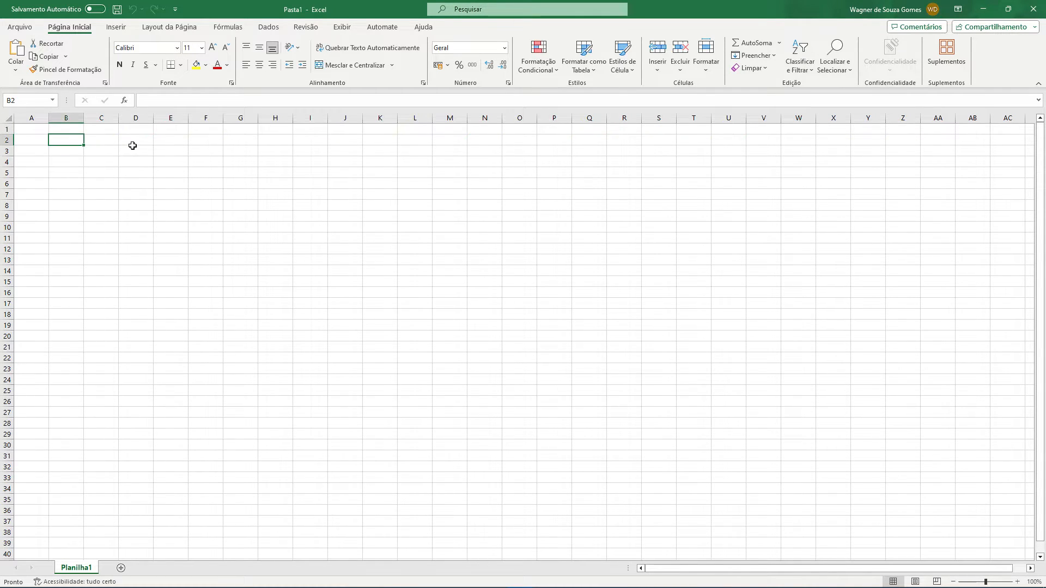
{"action": "key", "text": "ctrl+v"}
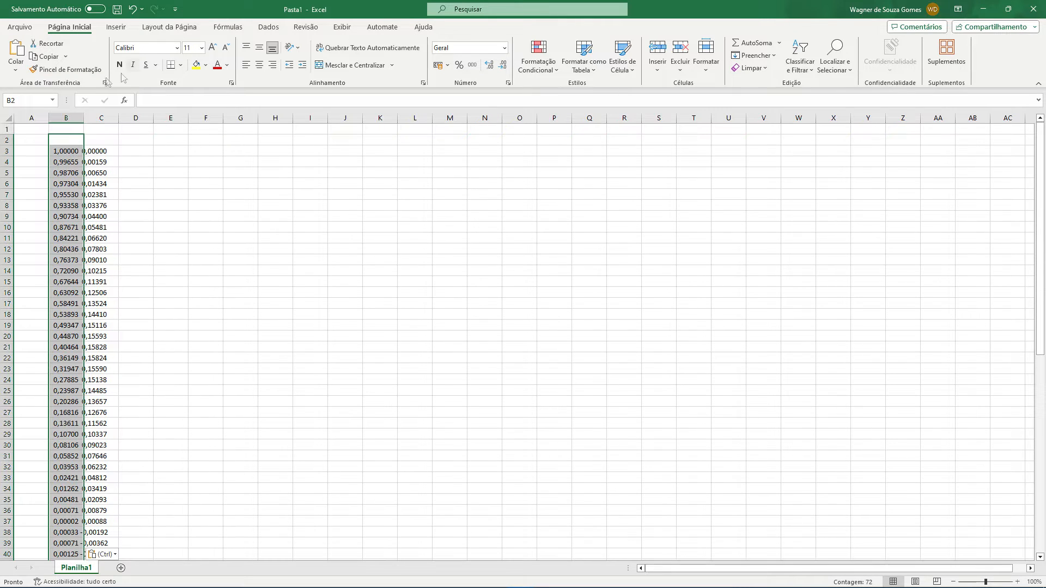
Step: Split the pasted coordinates into columns B and C with Text to Columns, using fixed width and the General format
{"action": "left_click", "coordinate": [272, 28]}
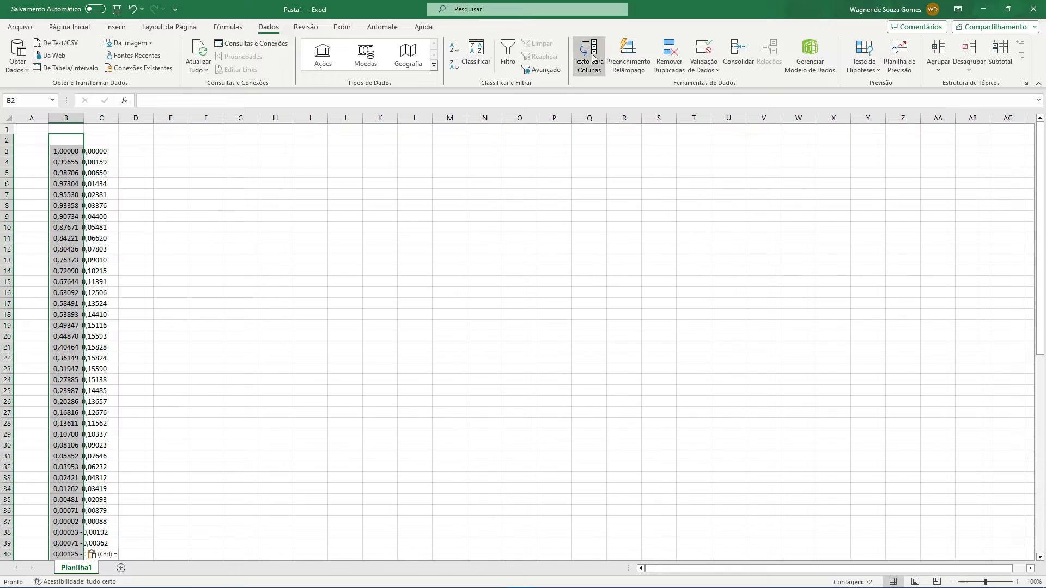
{"action": "left_click", "coordinate": [588, 55]}
{"action": "left_click", "coordinate": [430, 241]}
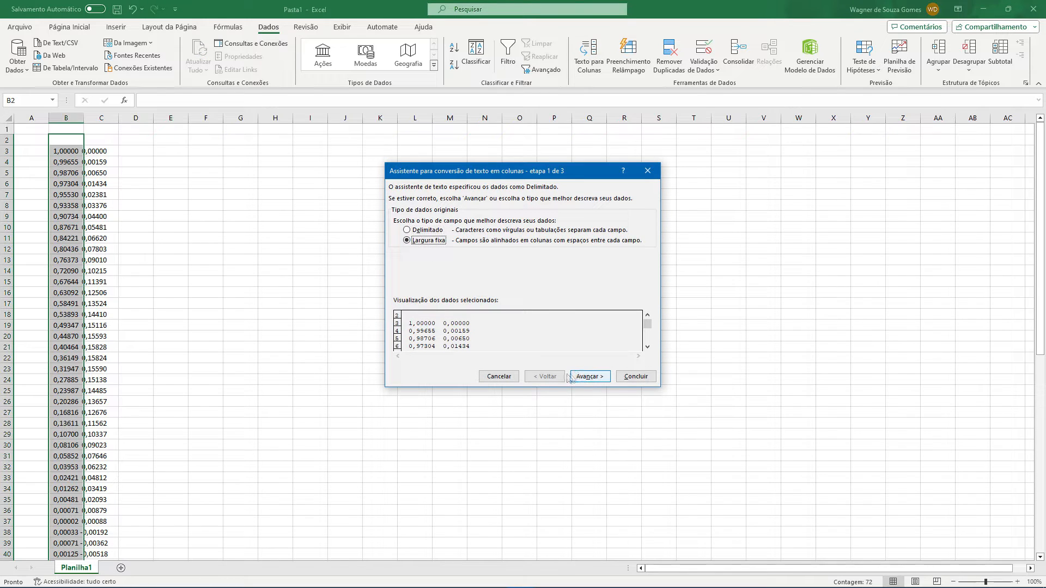
{"action": "left_click", "coordinate": [590, 376]}
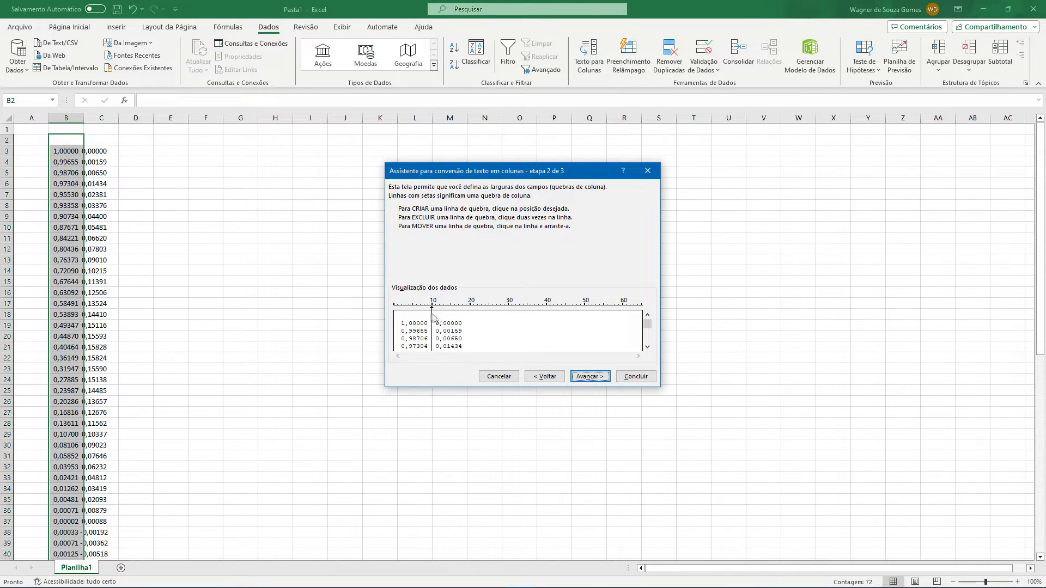
{"action": "left_click", "coordinate": [584, 379]}
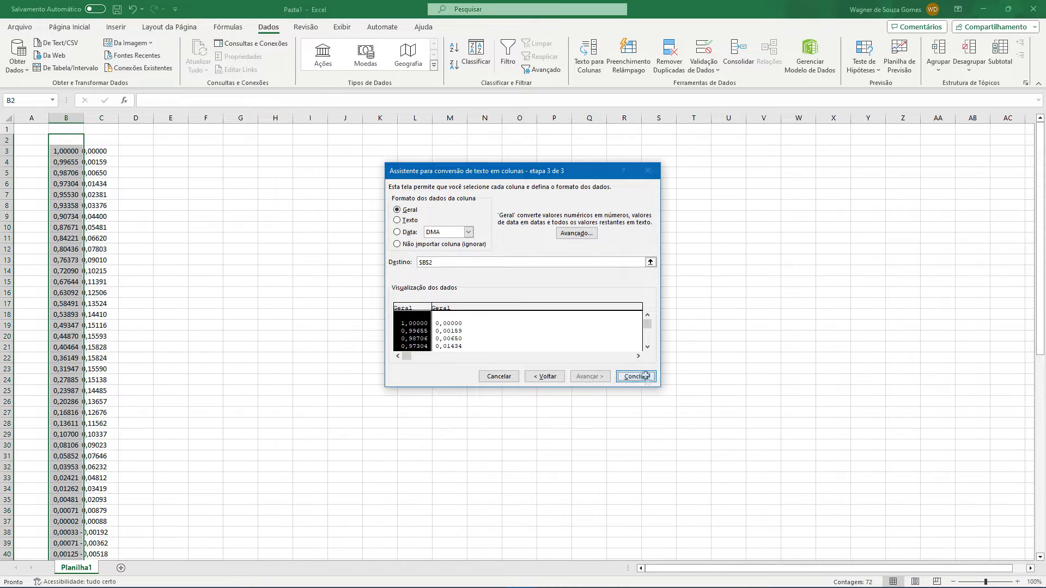
{"action": "left_click", "coordinate": [635, 376]}
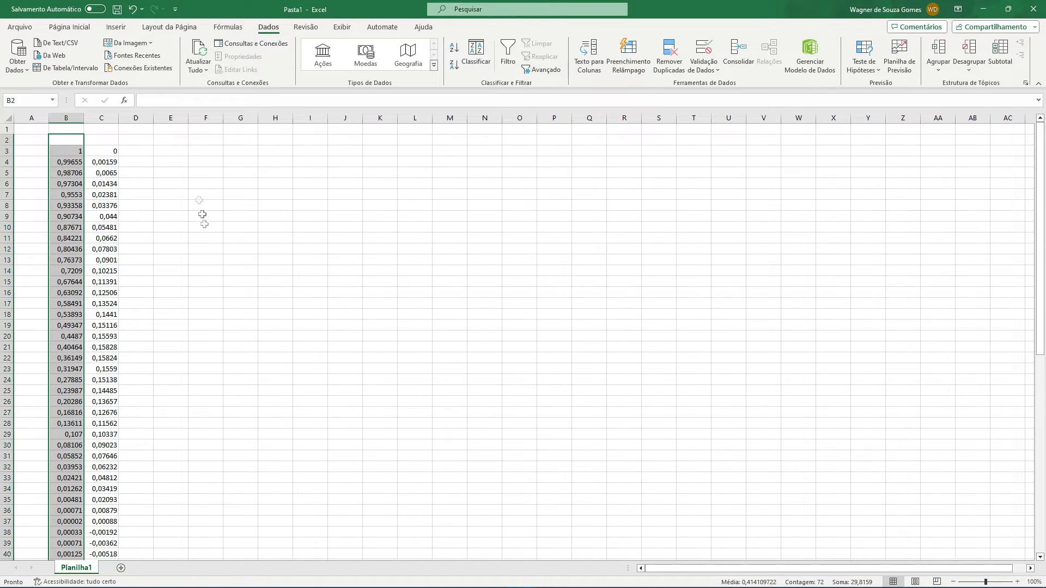
Step: Fill column F with the value 1 from row 3 down to the last coordinate row
{"action": "left_click", "coordinate": [165, 152]}
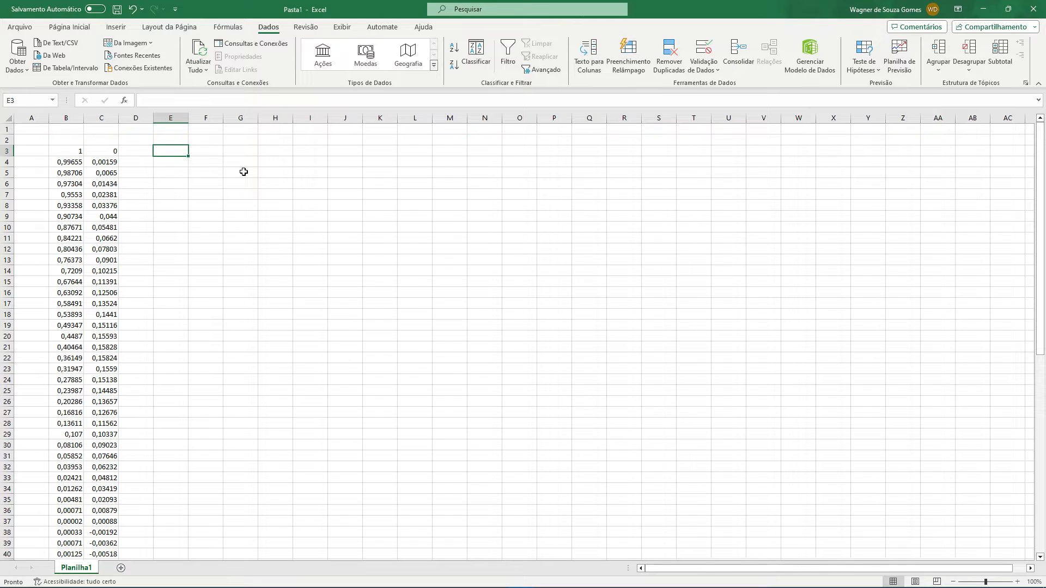
{"action": "type", "text": "1"}
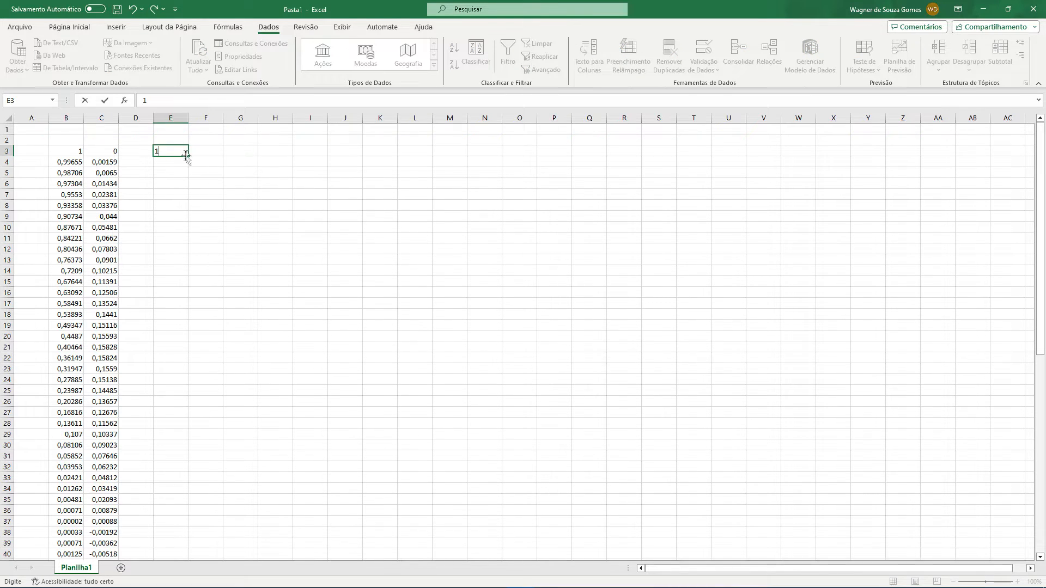
{"action": "left_click", "coordinate": [190, 173]}
{"action": "left_click_drag", "start_coordinate": [189, 154], "coordinate": [207, 555]}
{"action": "scroll", "coordinate": [207, 411], "scroll_direction": "up", "scroll_amount": 4}
{"action": "scroll", "coordinate": [208, 410], "scroll_direction": "up", "scroll_amount": 8}
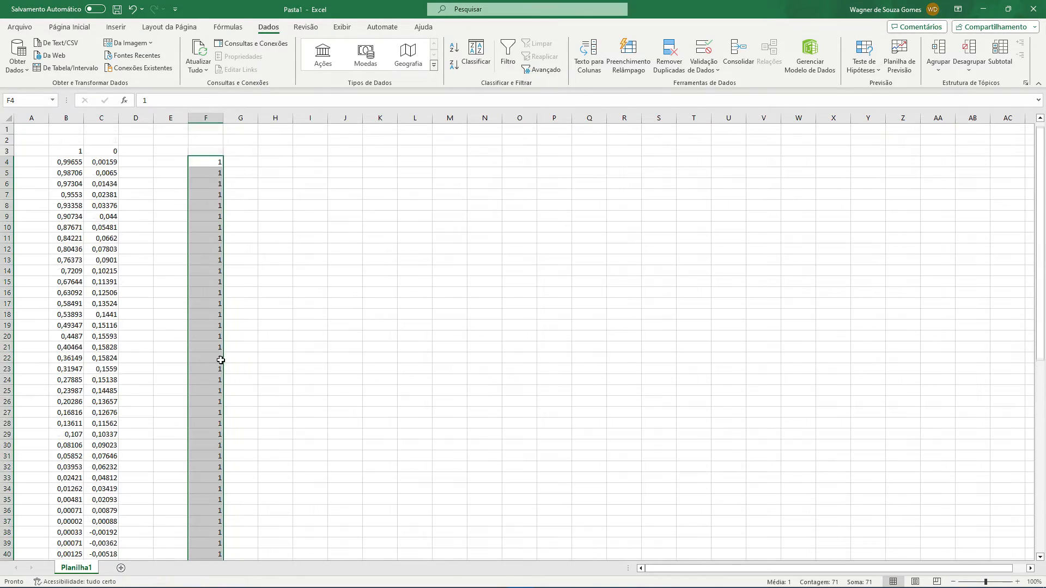
{"action": "left_click", "coordinate": [218, 161]}
{"action": "left_click_drag", "start_coordinate": [223, 167], "coordinate": [220, 154]}
{"action": "left_click", "coordinate": [241, 151]}
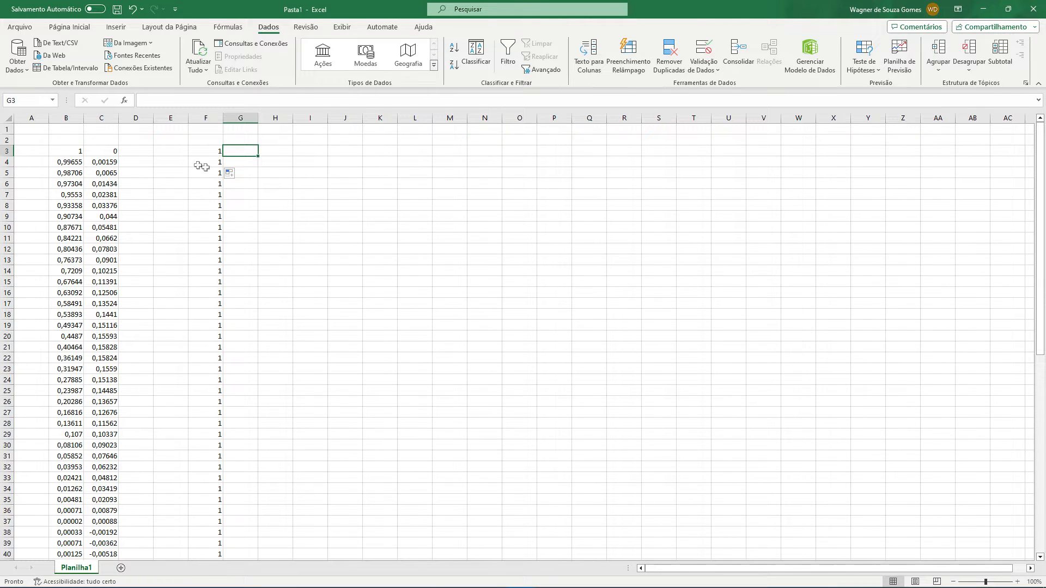
Step: Enter 350 in cell E3
{"action": "left_click", "coordinate": [165, 151]}
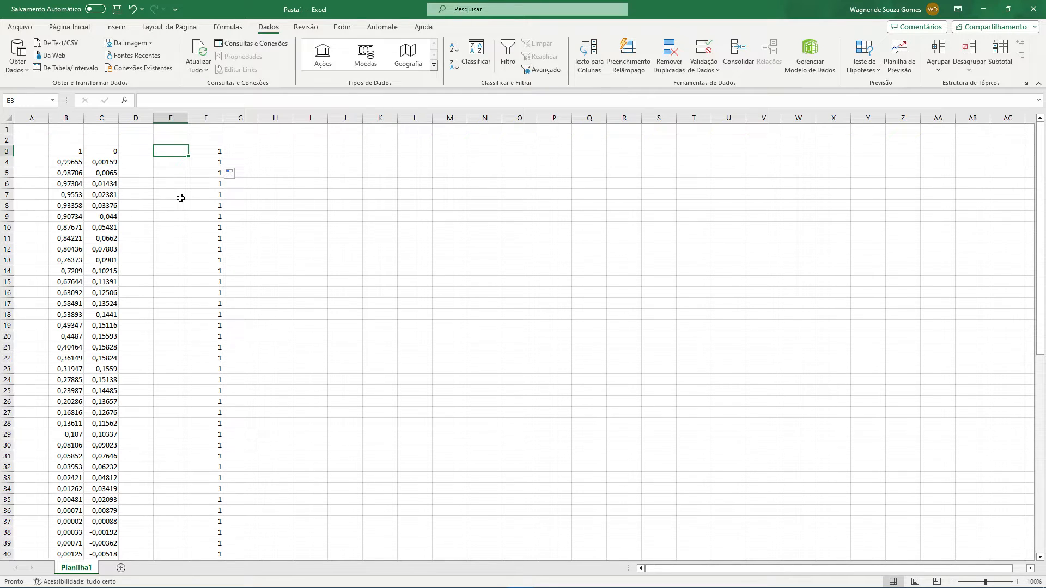
{"action": "type", "text": "="}
{"action": "key", "text": "BackSpace"}
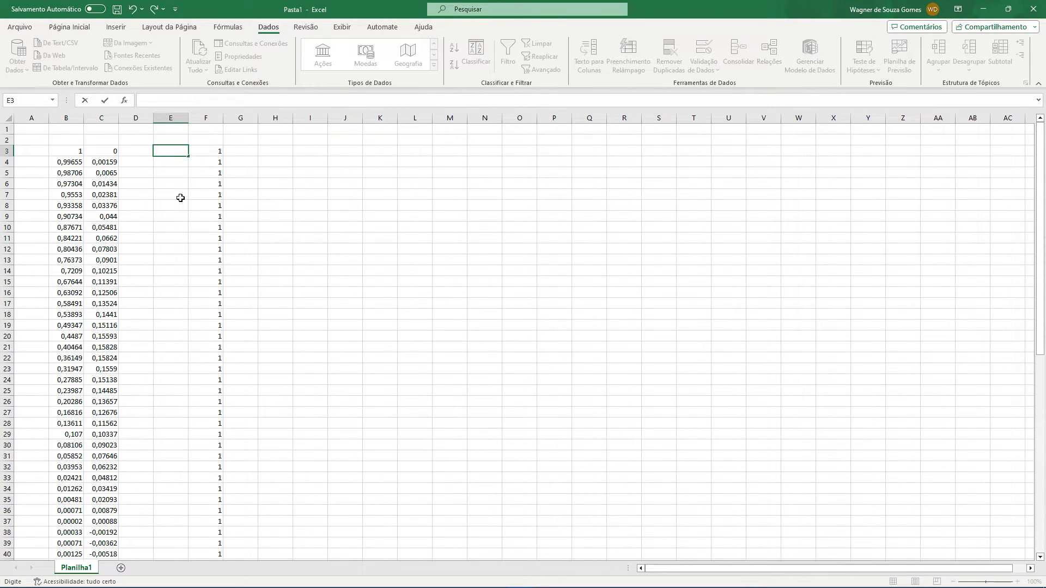
{"action": "key", "text": "Return"}
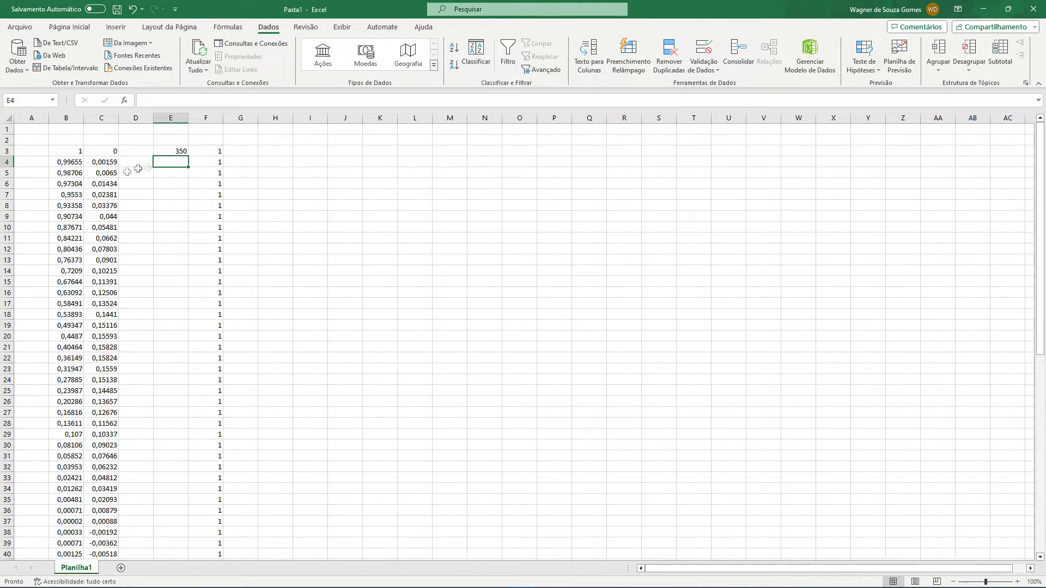
Step: Enter the formula =B3*$E$3 in cell G3, keeping the scale factor as an absolute reference
{"action": "left_click", "coordinate": [247, 151]}
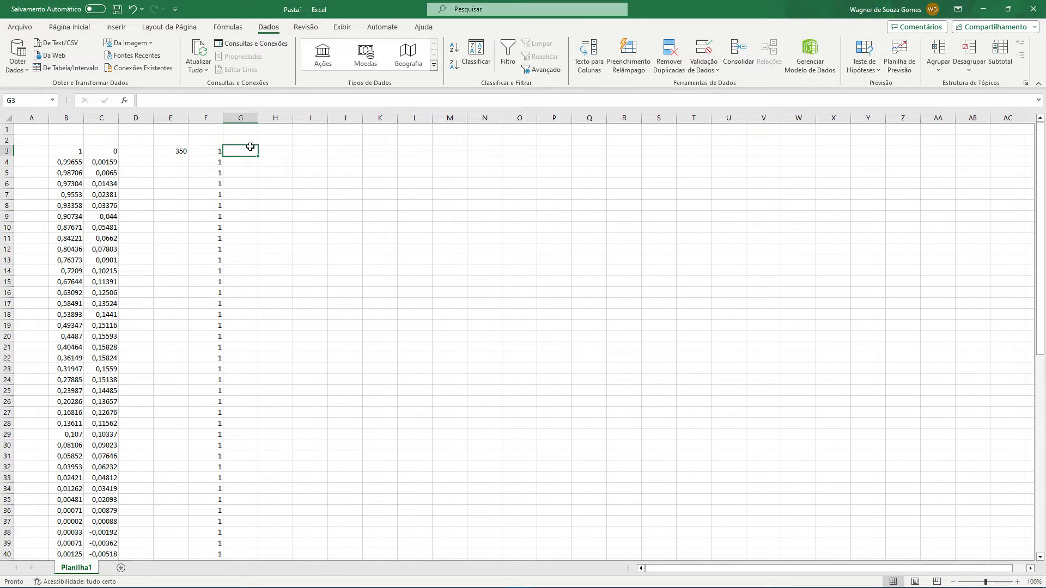
{"action": "type", "text": "="}
{"action": "left_click", "coordinate": [76, 151]}
{"action": "left_click", "coordinate": [163, 100]}
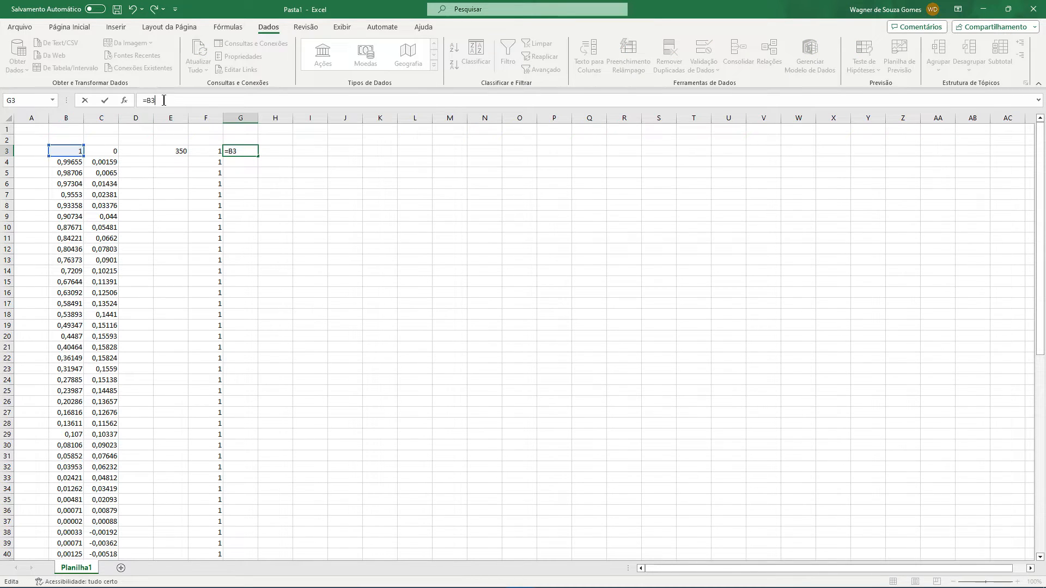
{"action": "type", "text": "*"}
{"action": "left_click", "coordinate": [115, 153]}
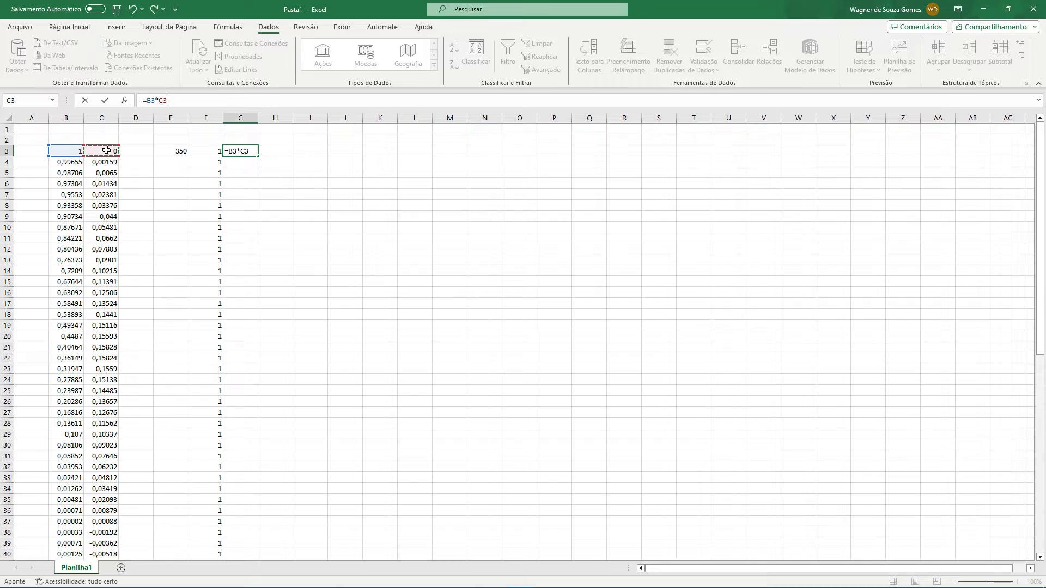
{"action": "left_click", "coordinate": [180, 152]}
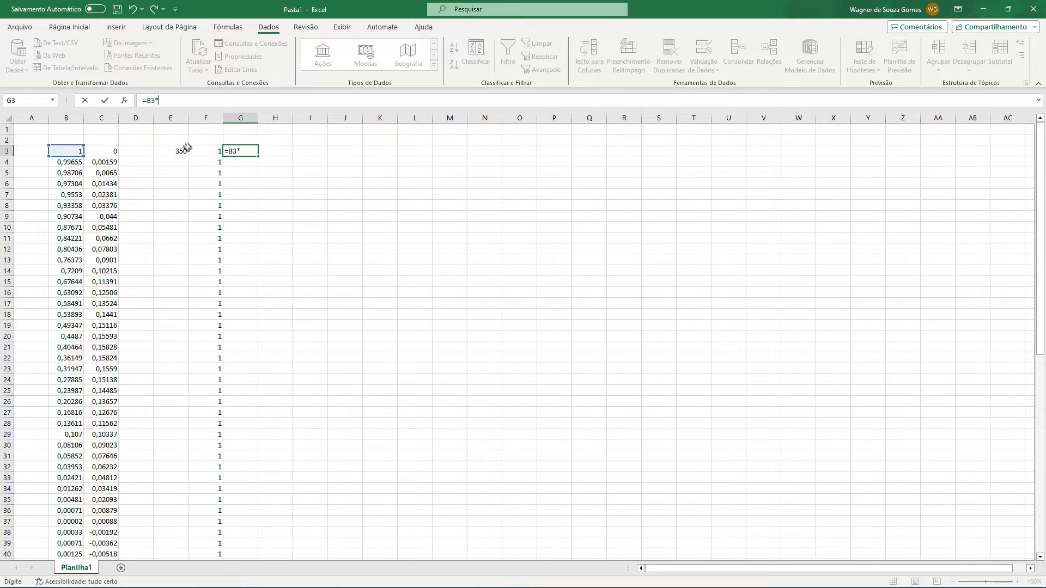
{"action": "left_click", "coordinate": [157, 100]}
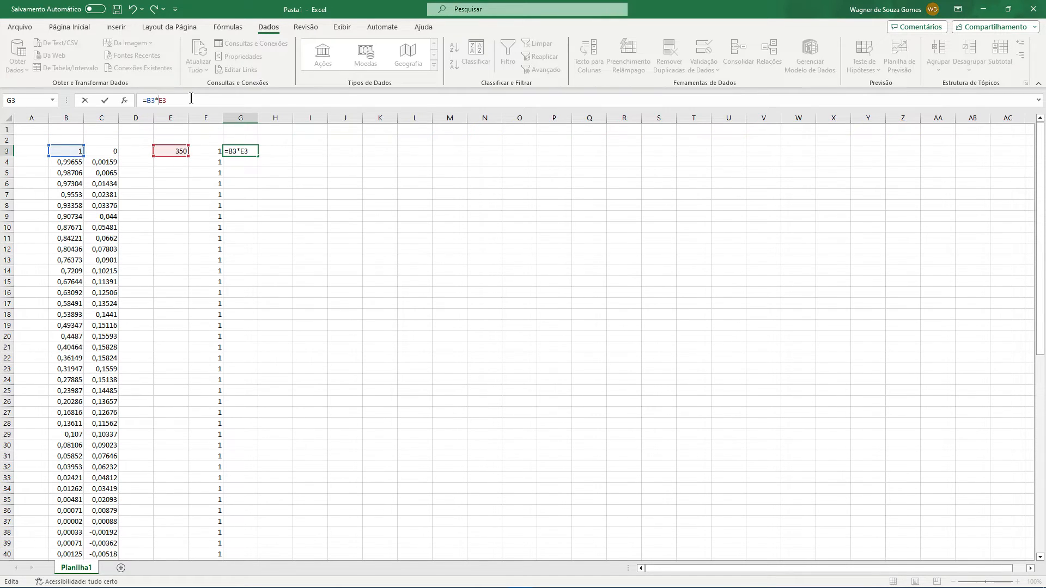
{"action": "type", "text": "$$"}
{"action": "key", "text": "Return"}
Step: Fill the G3 scaling formula across into column H and down both columns to row 74
{"action": "left_click", "coordinate": [250, 152]}
{"action": "left_click_drag", "start_coordinate": [258, 157], "coordinate": [263, 546]}
{"action": "scroll", "coordinate": [275, 236], "scroll_direction": "up", "scroll_amount": 12}
{"action": "left_click", "coordinate": [256, 153]}
{"action": "left_click_drag", "start_coordinate": [258, 156], "coordinate": [296, 532]}
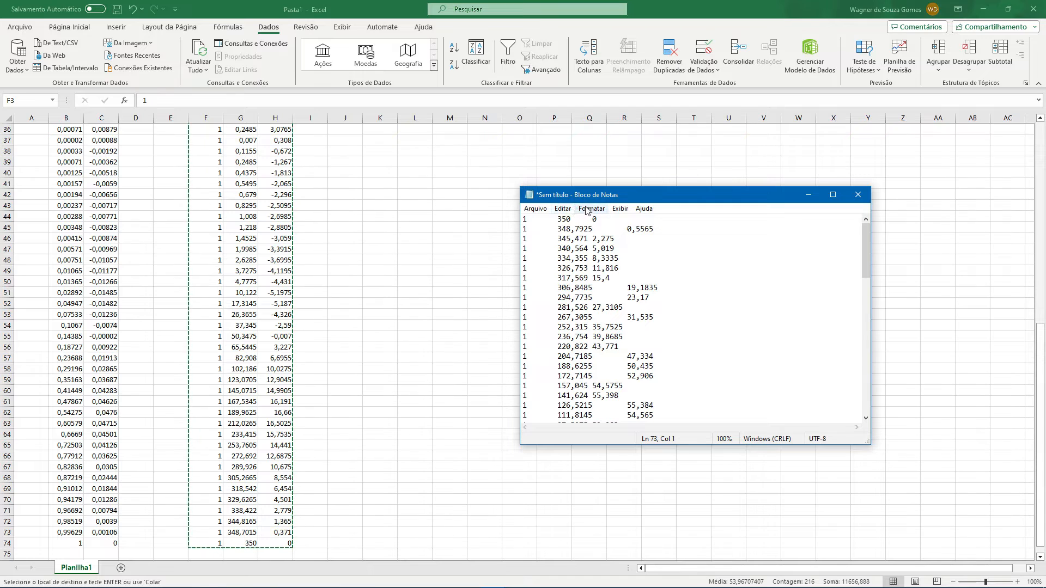
Step: Replace every comma with a period in the coordinates pasted into Notepad
{"action": "left_click", "coordinate": [563, 208]}
{"action": "left_click", "coordinate": [632, 339]}
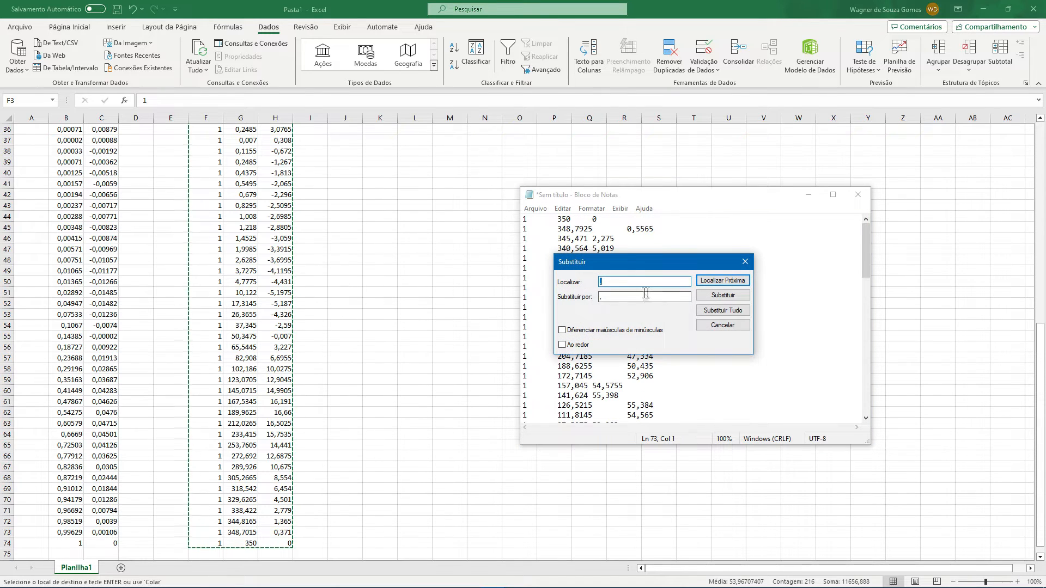
{"action": "left_click", "coordinate": [626, 297]}
{"action": "type", "text": "."}
{"action": "left_click", "coordinate": [723, 310]}
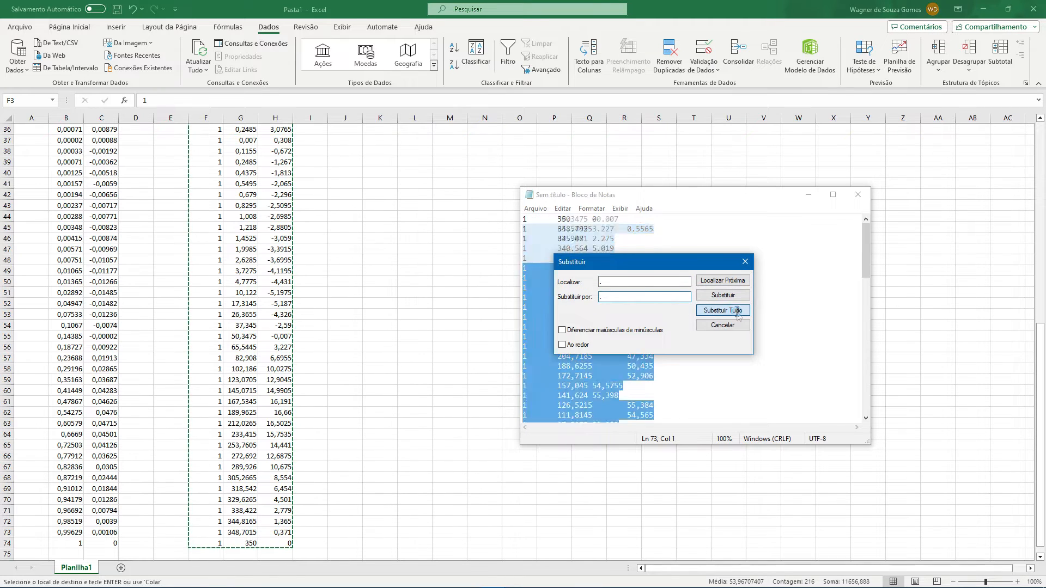
{"action": "left_click", "coordinate": [746, 266]}
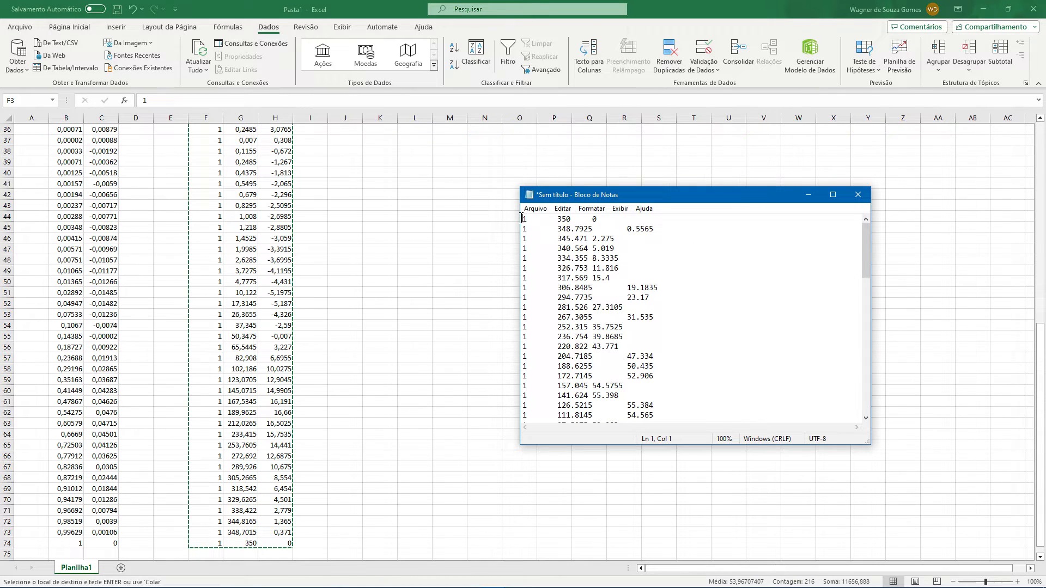
Step: Add Polyline=true as the first line and save the text in Downloads as Eppler423_teste.txt, overwriting the existing file
{"action": "key", "text": "Return"}
{"action": "key", "text": "Up"}
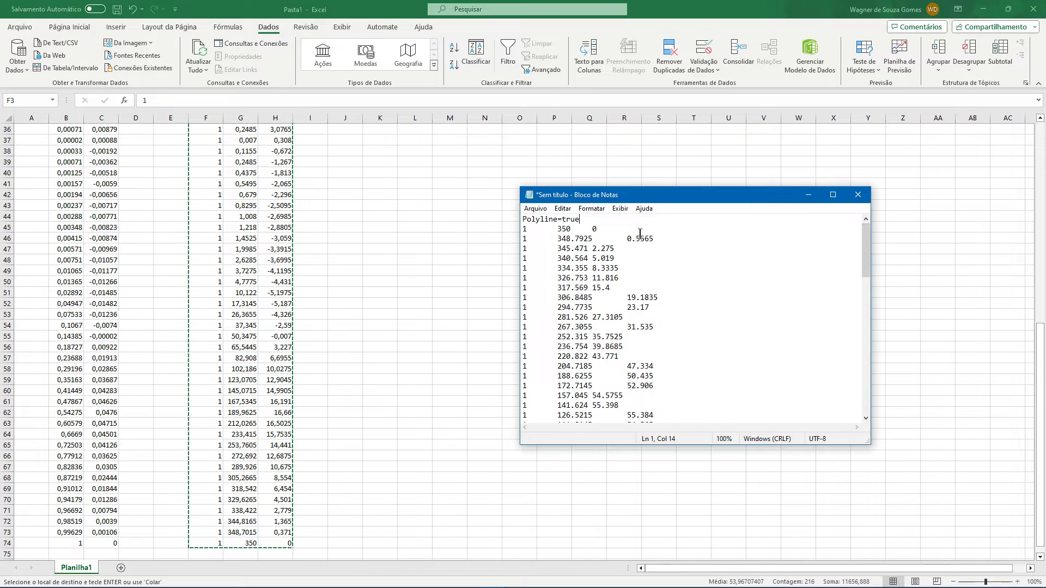
{"action": "left_click", "coordinate": [535, 209]}
{"action": "left_click", "coordinate": [581, 269]}
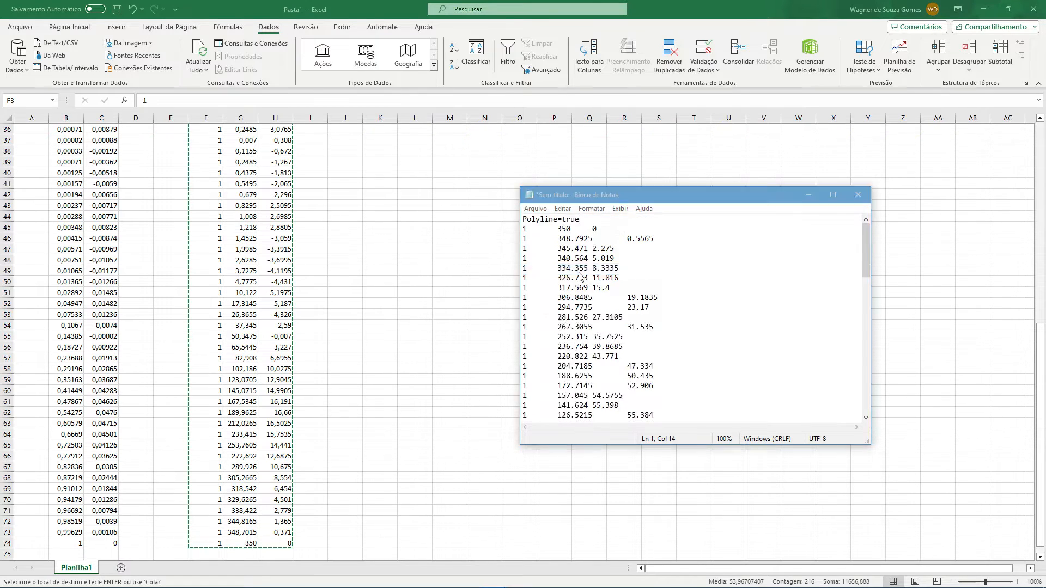
{"action": "left_click", "coordinate": [673, 305]}
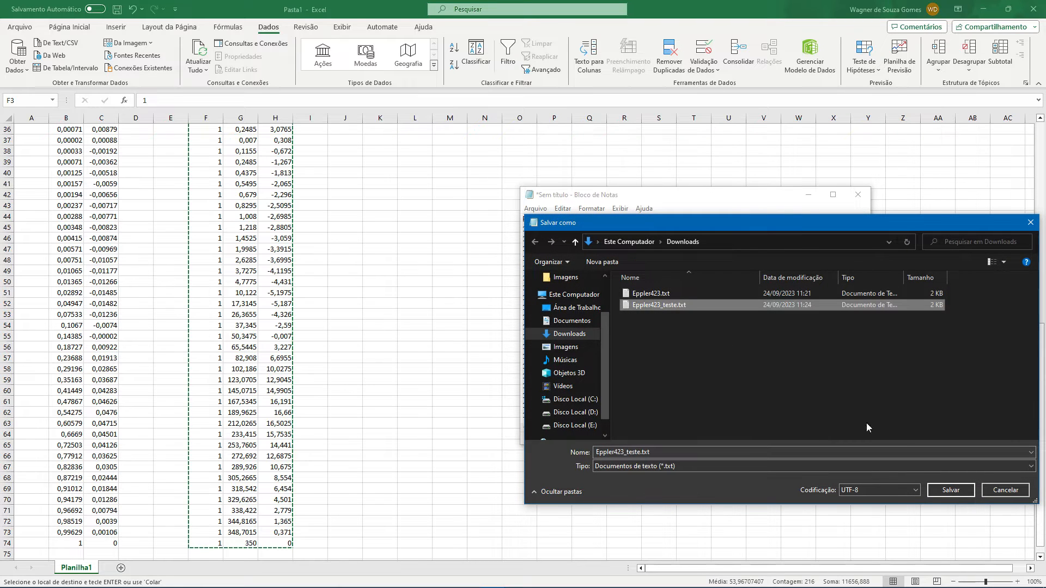
{"action": "left_click", "coordinate": [950, 490]}
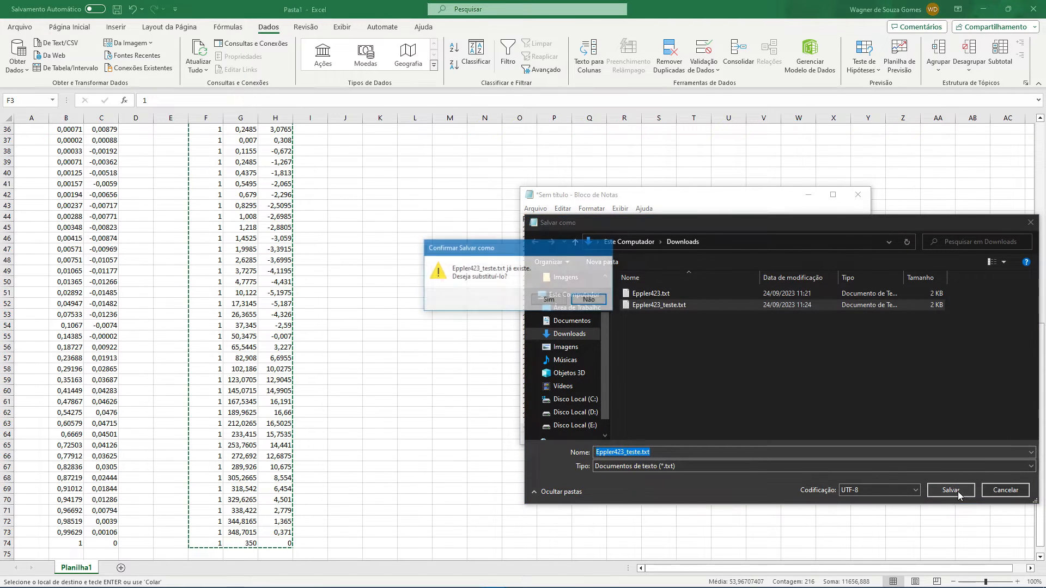
{"action": "left_click", "coordinate": [554, 299]}
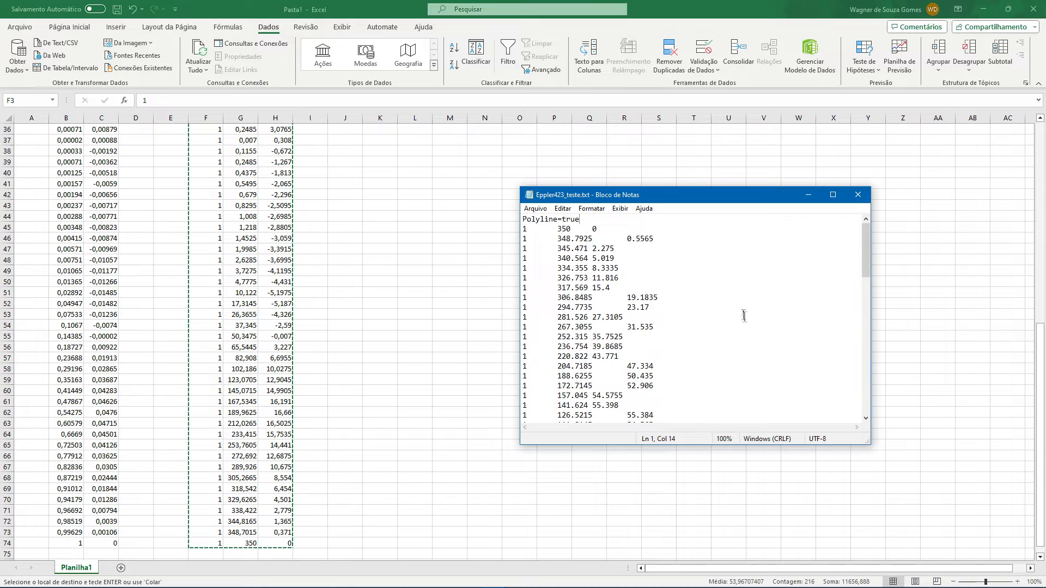
Step: Close the saved text file, the Excel workbook and Eppler423.txt, discarding the unsaved changes
{"action": "scroll", "coordinate": [321, 283], "scroll_direction": "up", "scroll_amount": 12}
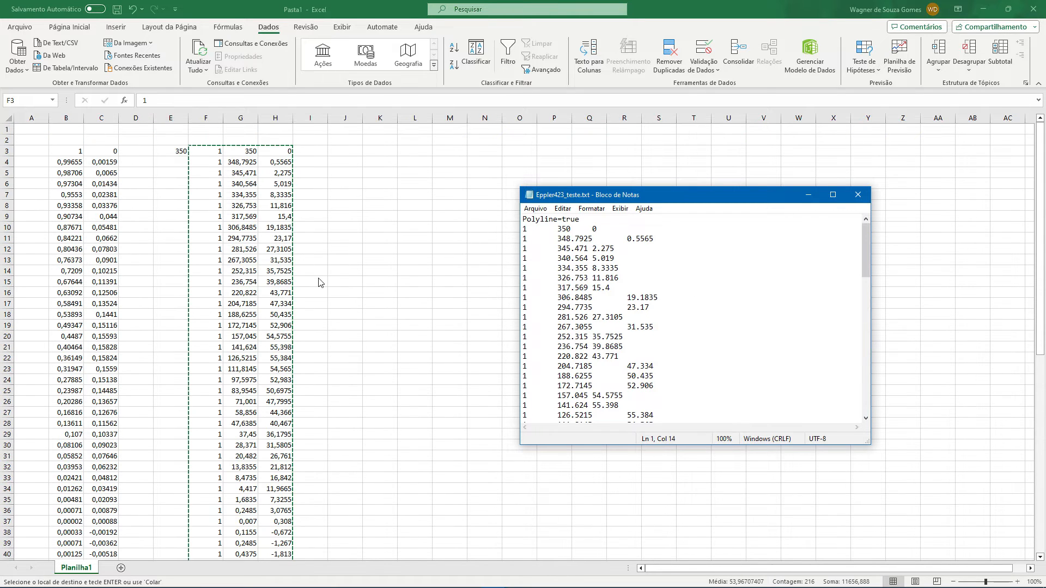
{"action": "left_click", "coordinate": [857, 194]}
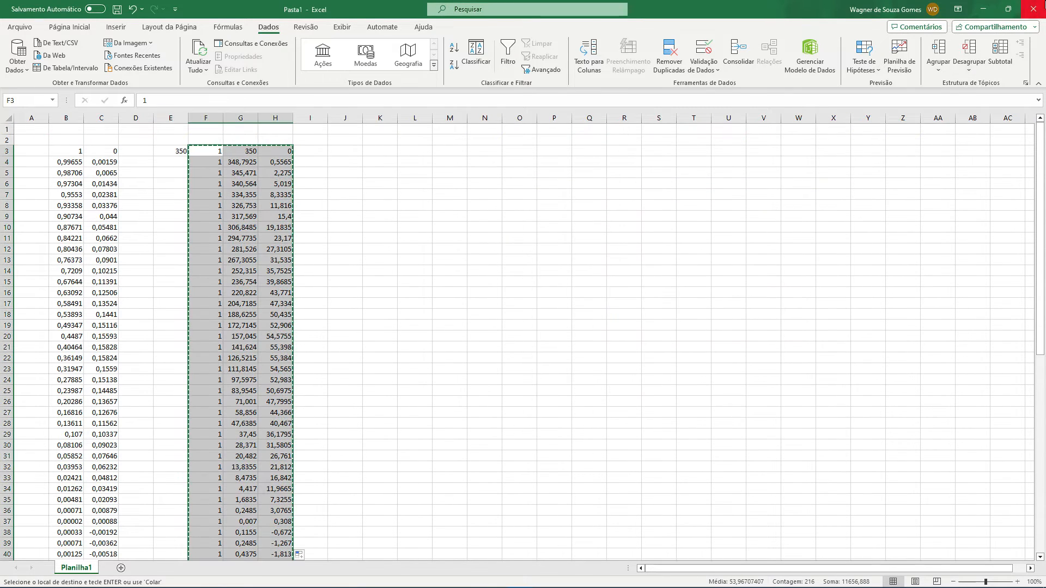
{"action": "left_click", "coordinate": [1034, 9]}
{"action": "left_click", "coordinate": [562, 402]}
{"action": "left_click", "coordinate": [526, 335]}
{"action": "left_click", "coordinate": [858, 195]}
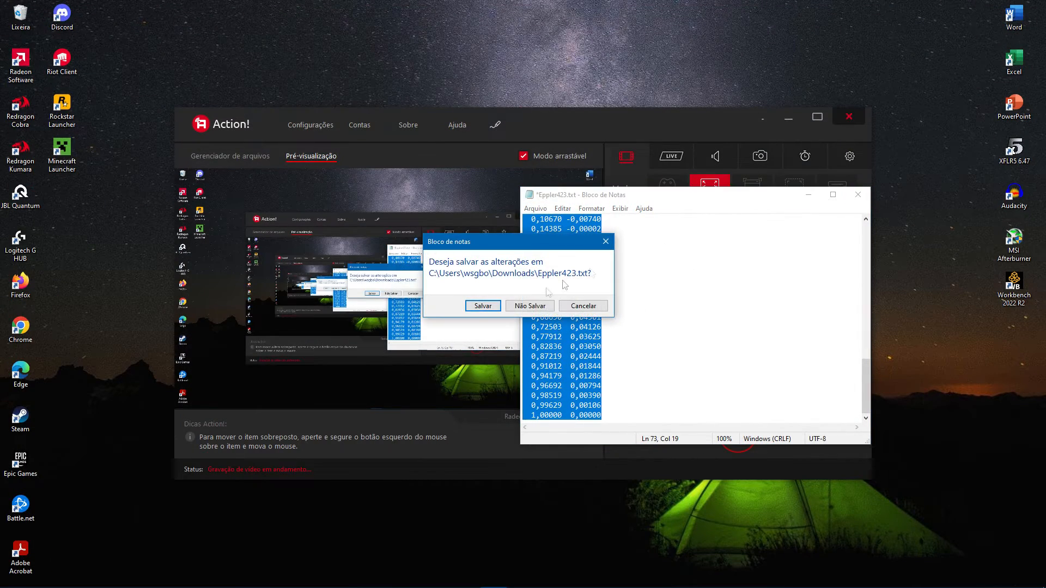
{"action": "left_click", "coordinate": [532, 305]}
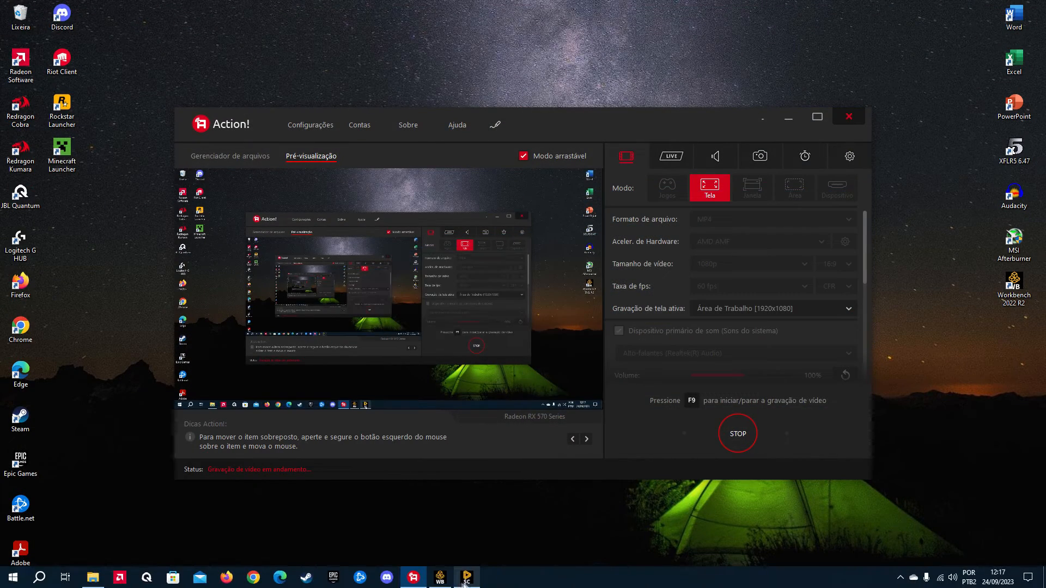
Step: Switch to SpaceClaim and import Eppler423_teste.txt from the Downloads folder into the design
{"action": "left_click", "coordinate": [466, 579]}
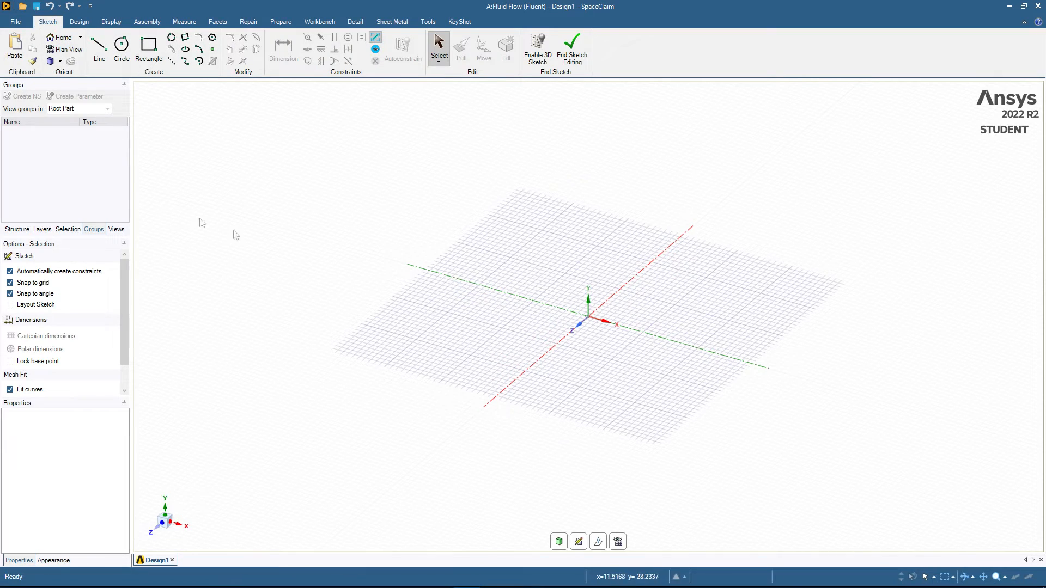
{"action": "left_click", "coordinate": [95, 579]}
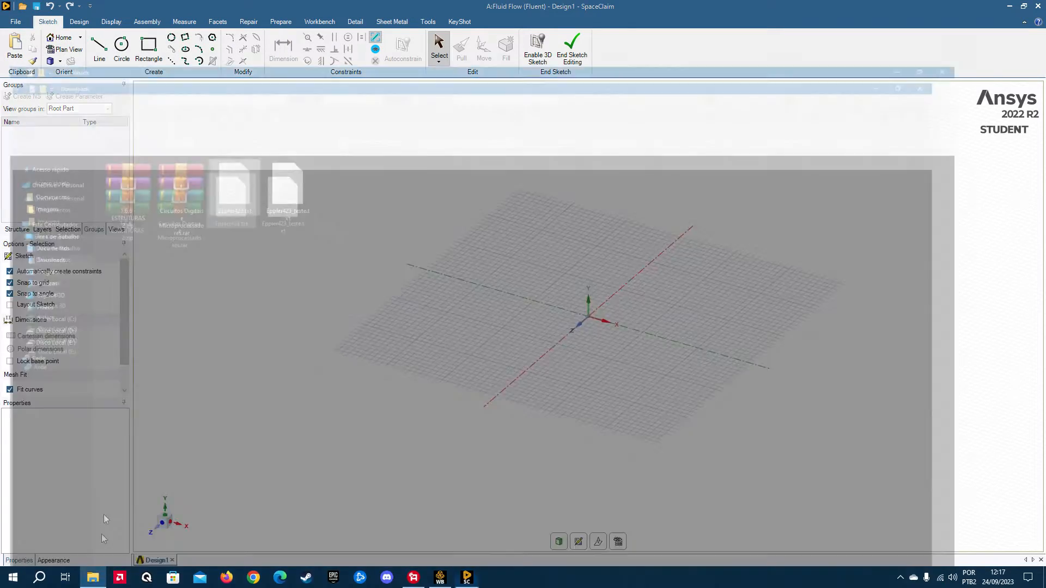
{"action": "left_click_drag", "start_coordinate": [311, 158], "coordinate": [520, 357]}
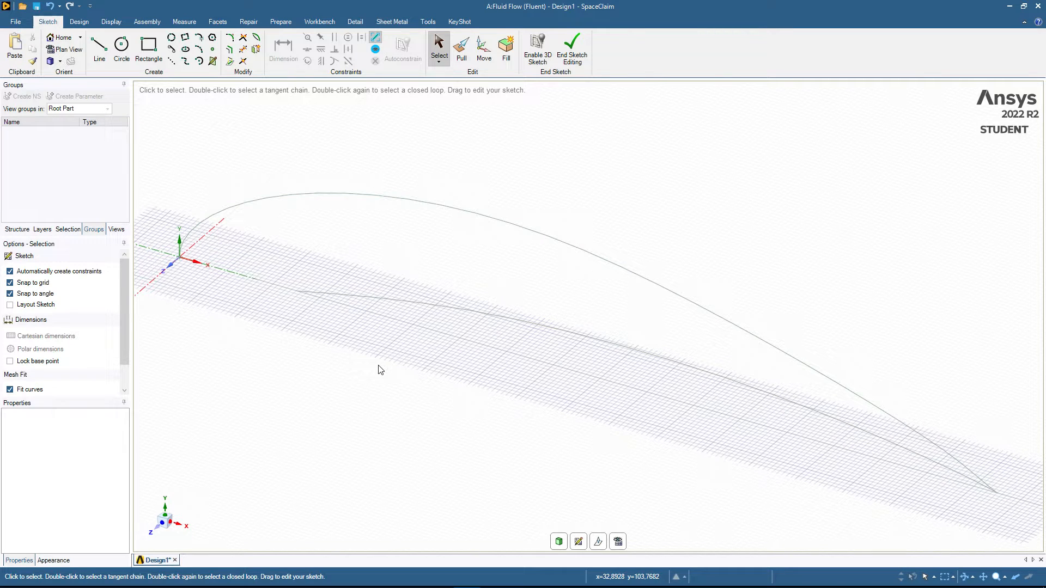
{"action": "left_click", "coordinate": [579, 540]}
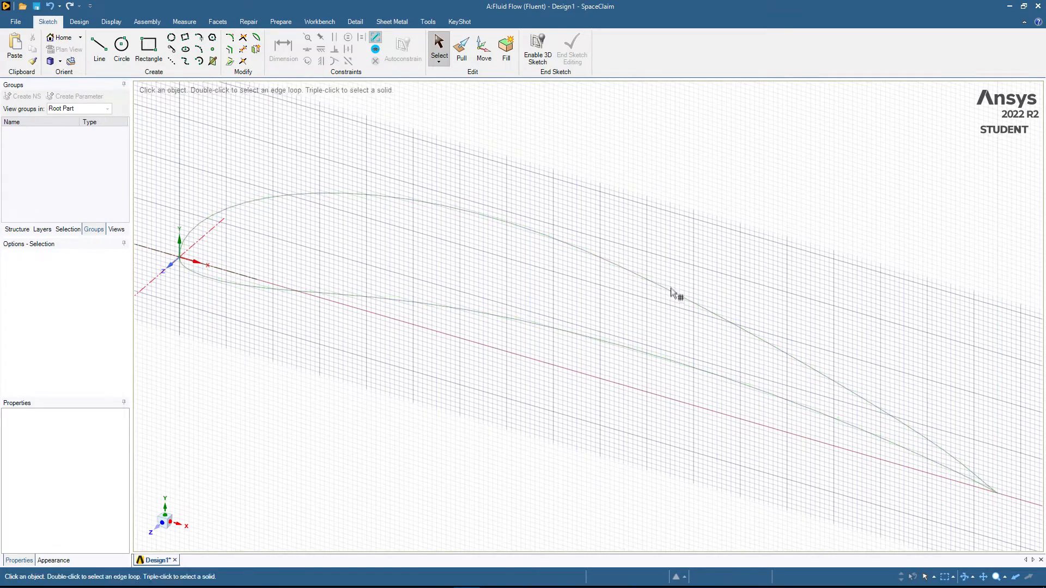
{"action": "left_click", "coordinate": [641, 280]}
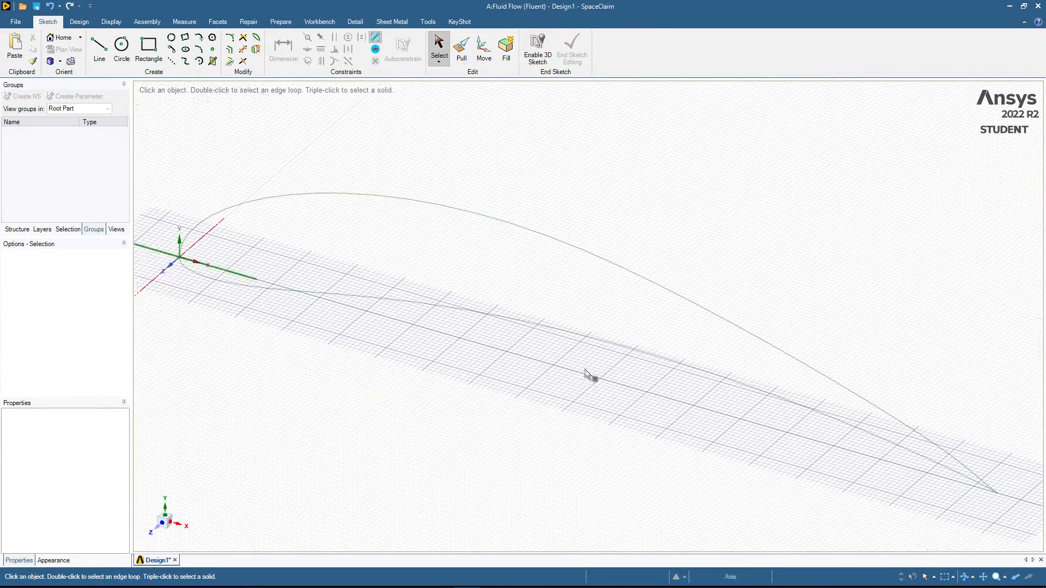
{"action": "left_click", "coordinate": [544, 322]}
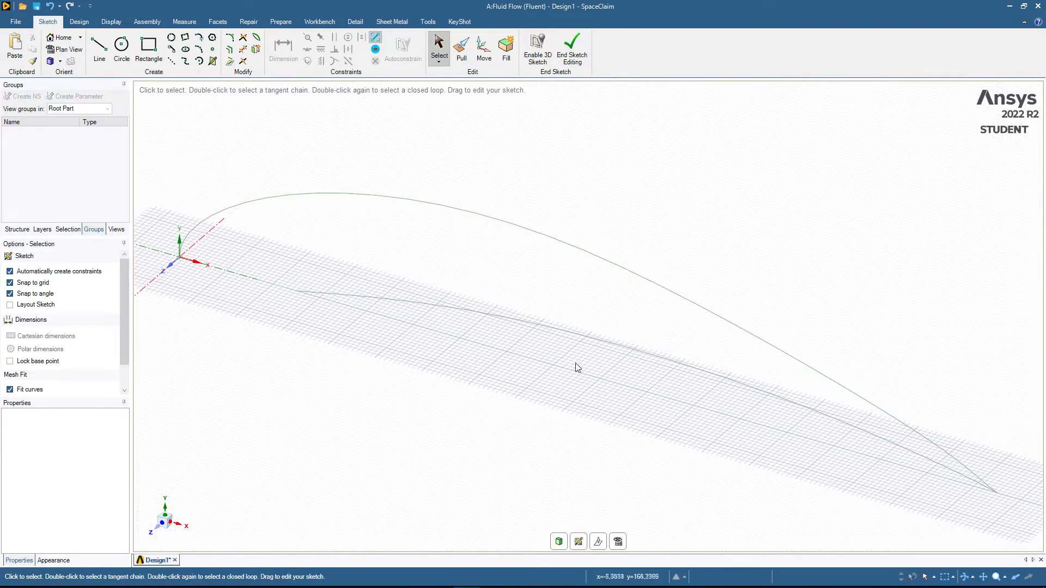
Step: Switch to 3D mode and use Fill on the closed airfoil curve to create a surface
{"action": "left_click", "coordinate": [559, 543]}
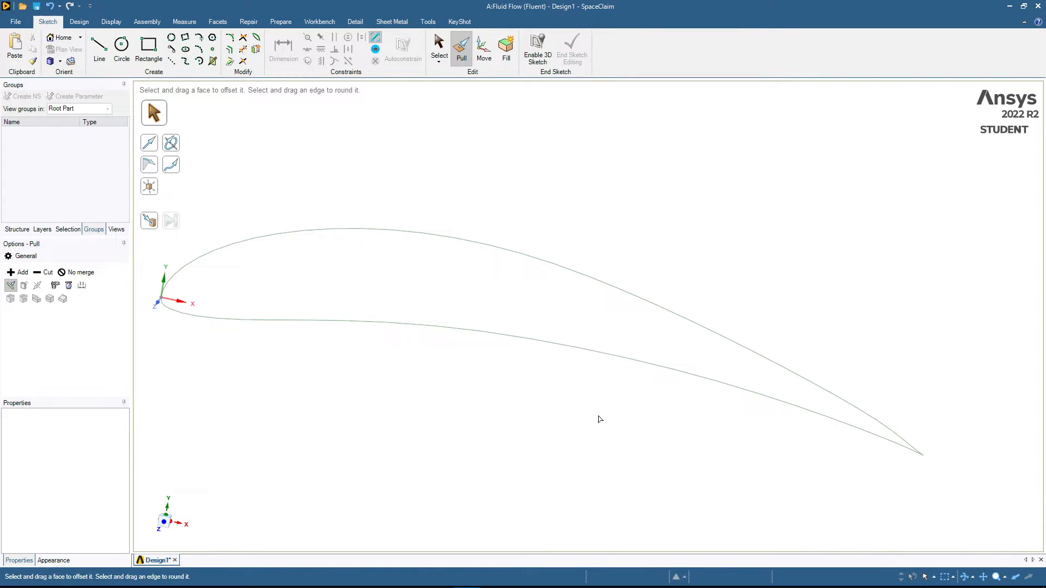
{"action": "left_click", "coordinate": [580, 268]}
{"action": "left_click", "coordinate": [506, 48]}
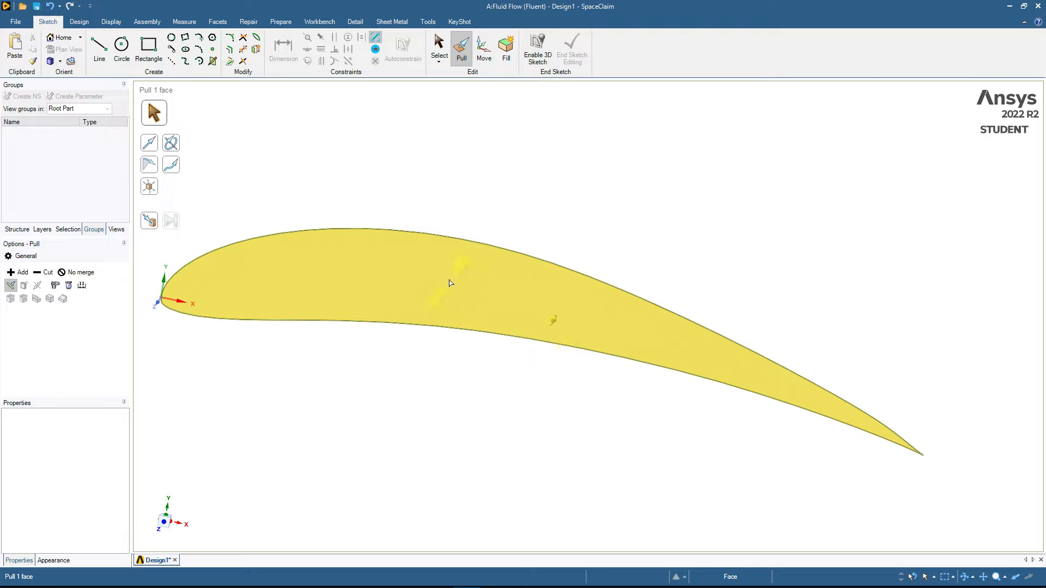
{"action": "key", "text": "Escape"}
{"action": "key", "text": "Escape"}
Step: Delete the Curves folder from the design's structure tree, keeping only the airfoil surface
{"action": "left_click", "coordinate": [17, 229]}
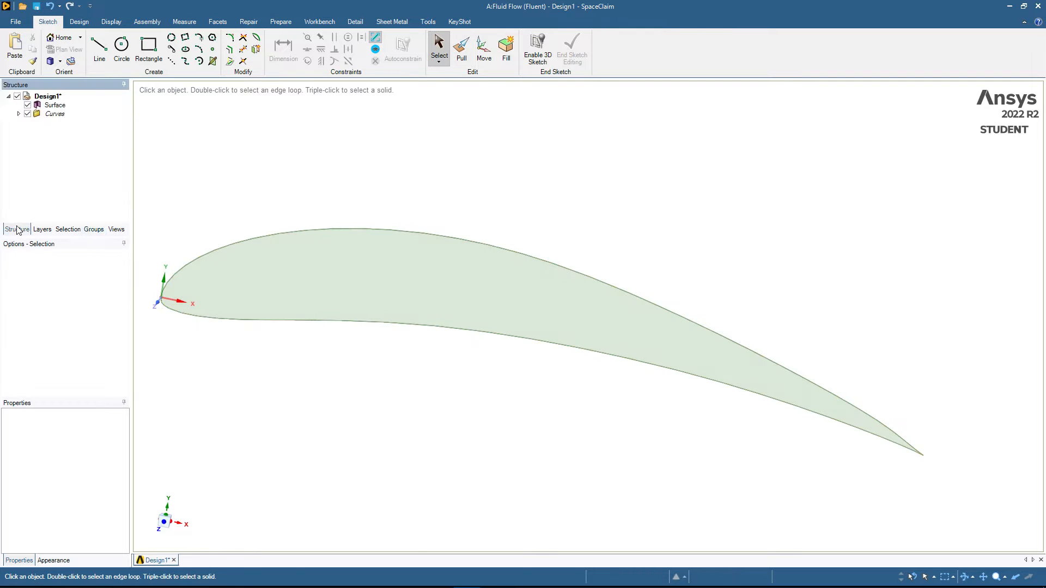
{"action": "left_click", "coordinate": [71, 115]}
{"action": "key", "text": "Delete"}
{"action": "left_click", "coordinate": [325, 272]}
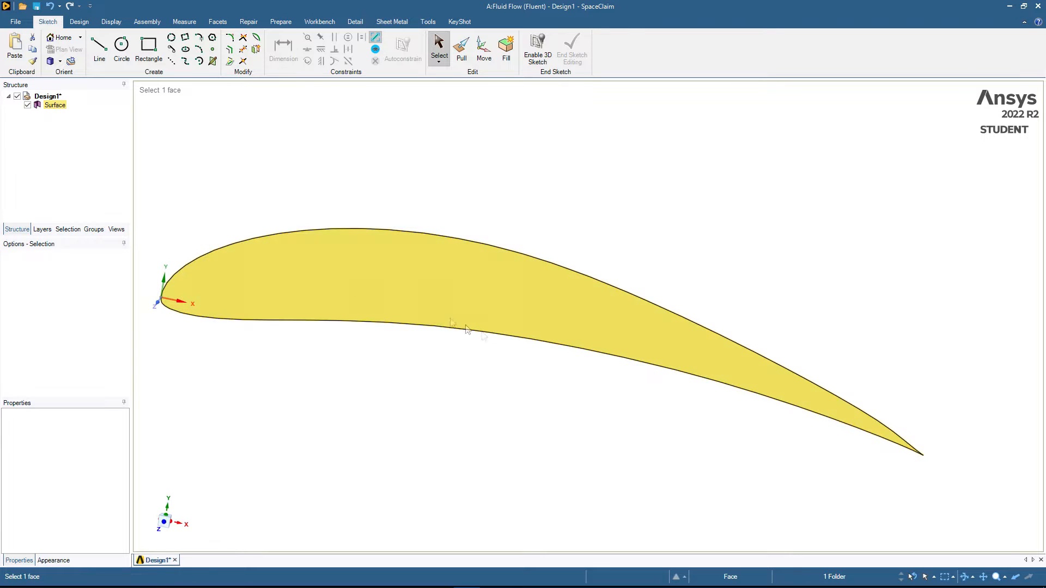
{"action": "left_click", "coordinate": [630, 427]}
Step: Pull the airfoil face 500 mm along the Z axis to form a solid wing
{"action": "mouse_move", "coordinate": [759, 465]}
{"action": "middle_mouse_down"}
{"action": "mouse_move", "coordinate": [622, 441]}
{"action": "mouse_move", "coordinate": [742, 445]}
{"action": "middle_mouse_up"}
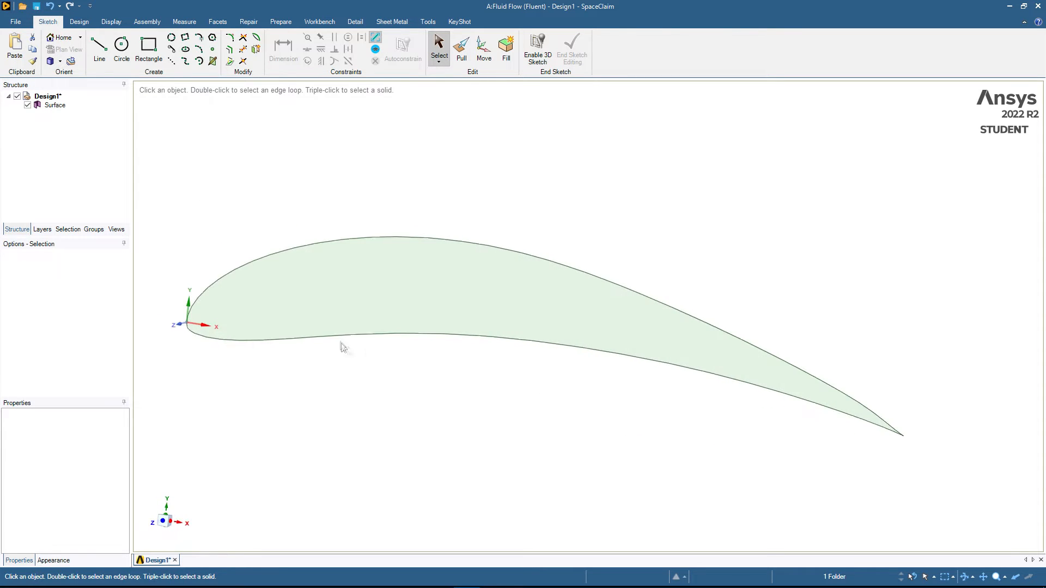
{"action": "middle_click_drag", "start_coordinate": [485, 456], "coordinate": [421, 446]}
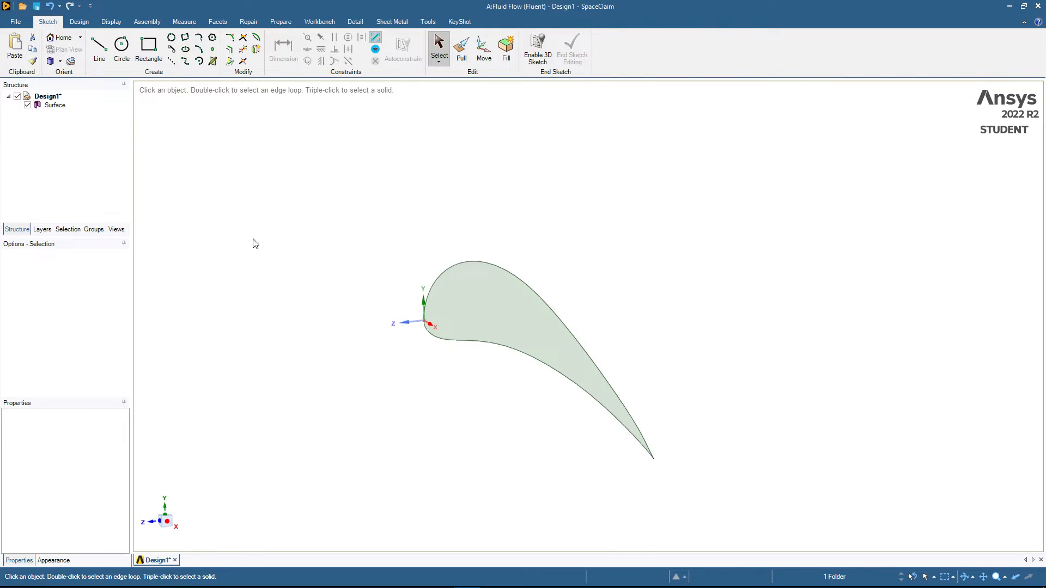
{"action": "left_click", "coordinate": [461, 48]}
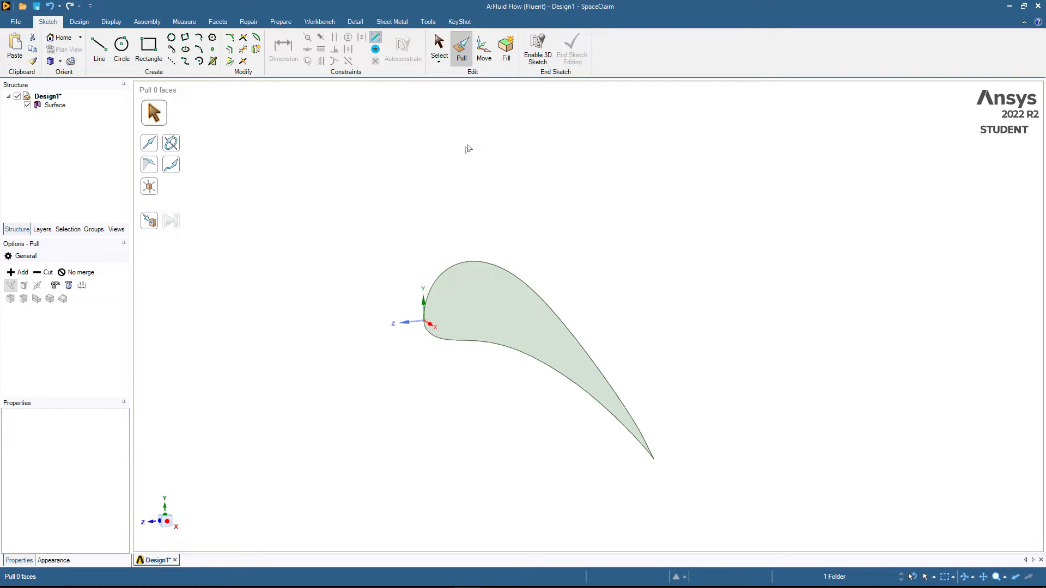
{"action": "left_click", "coordinate": [452, 328]}
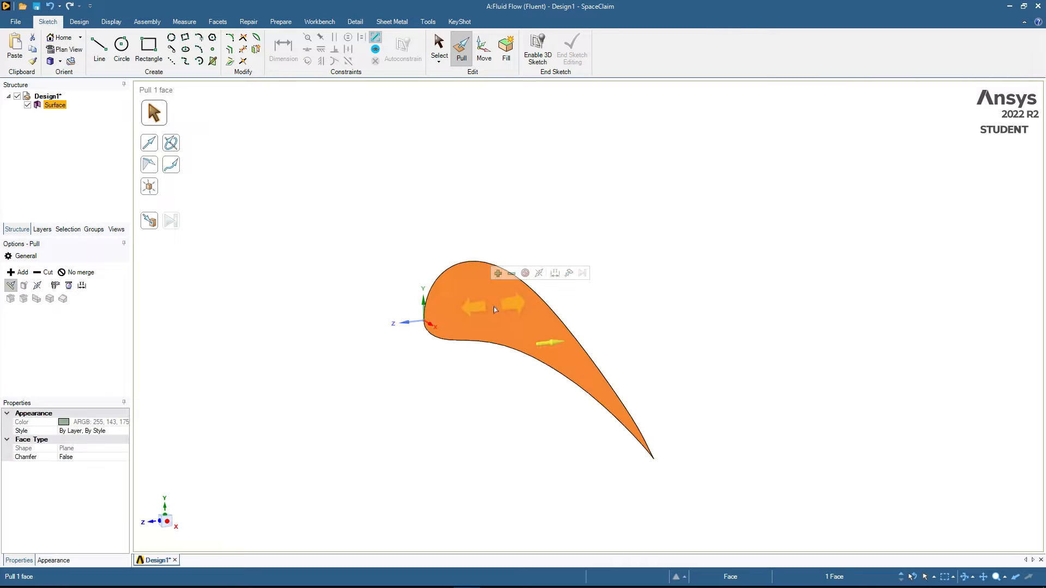
{"action": "left_click_drag", "start_coordinate": [248, 319], "coordinate": [249, 319]}
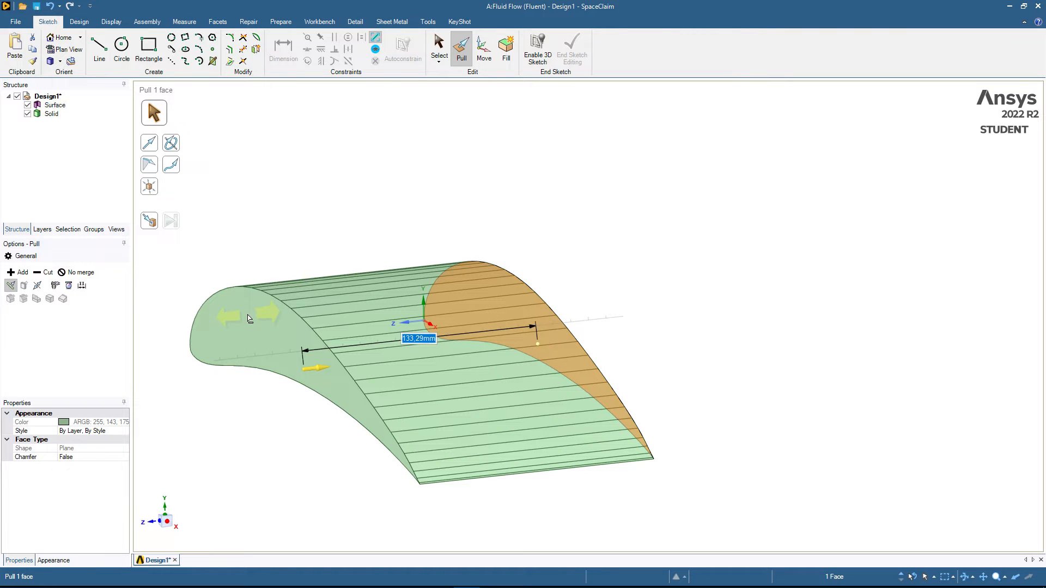
{"action": "key", "text": "Return"}
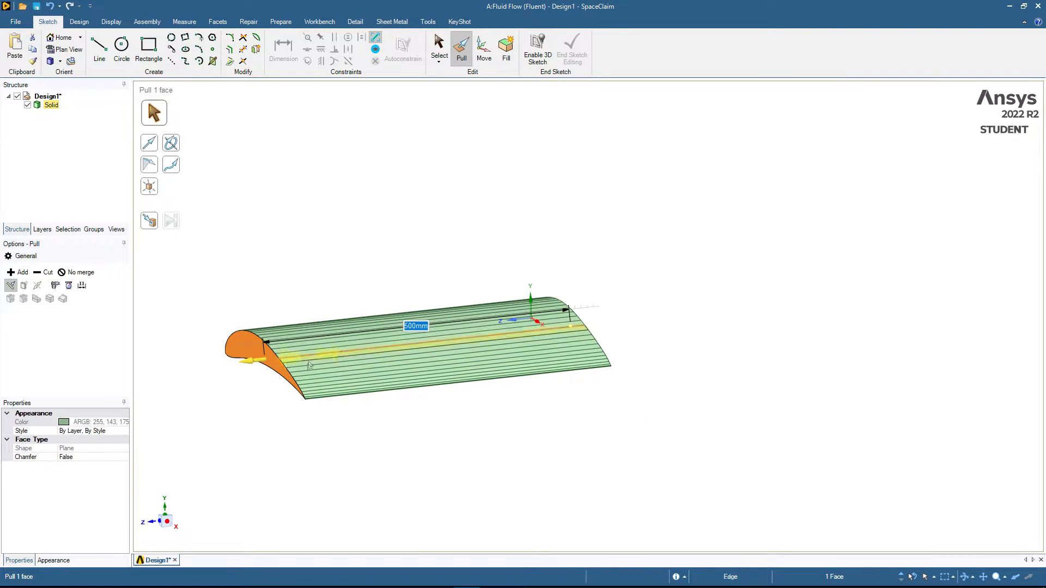
{"action": "key", "text": "Escape"}
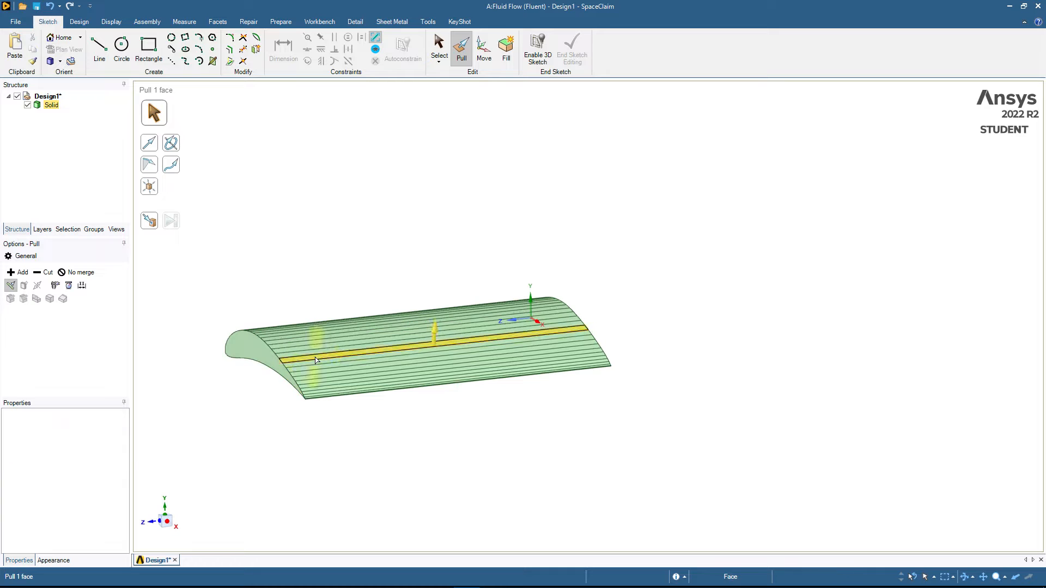
Step: Create a plane on the wing's airfoil end face at the origin
{"action": "mouse_move", "coordinate": [289, 400]}
{"action": "middle_mouse_down"}
{"action": "mouse_move", "coordinate": [250, 393]}
{"action": "mouse_move", "coordinate": [409, 392]}
{"action": "mouse_move", "coordinate": [344, 398]}
{"action": "mouse_move", "coordinate": [351, 381]}
{"action": "mouse_move", "coordinate": [303, 383]}
{"action": "mouse_move", "coordinate": [401, 390]}
{"action": "mouse_move", "coordinate": [360, 376]}
{"action": "mouse_move", "coordinate": [448, 429]}
{"action": "mouse_move", "coordinate": [356, 370]}
{"action": "mouse_move", "coordinate": [402, 387]}
{"action": "mouse_move", "coordinate": [369, 378]}
{"action": "mouse_move", "coordinate": [391, 407]}
{"action": "mouse_move", "coordinate": [419, 407]}
{"action": "middle_mouse_up"}
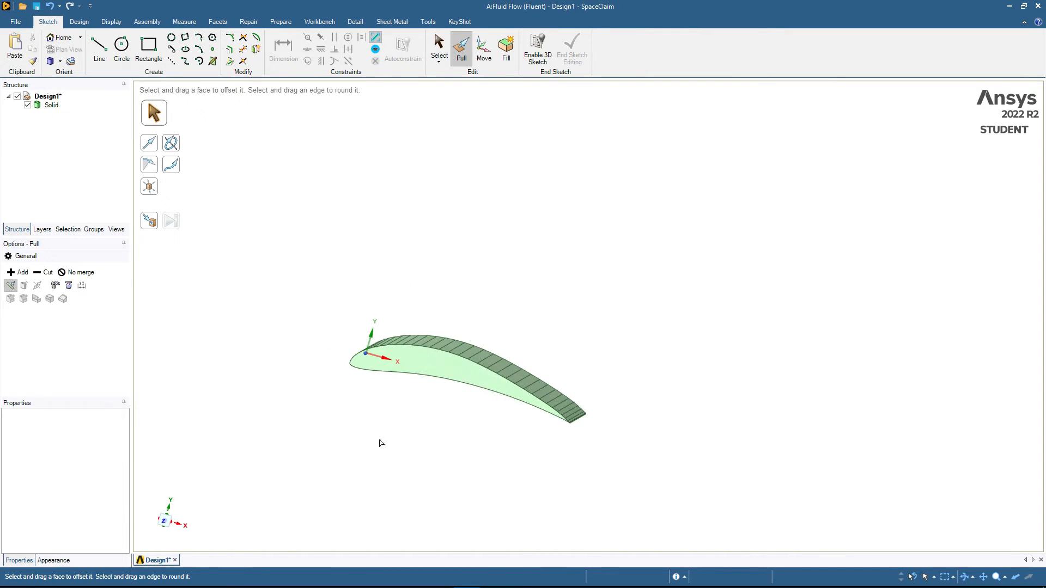
{"action": "left_click", "coordinate": [165, 522]}
{"action": "mouse_move", "coordinate": [374, 481]}
{"action": "middle_mouse_down"}
{"action": "mouse_move", "coordinate": [442, 464]}
{"action": "mouse_move", "coordinate": [466, 473]}
{"action": "middle_mouse_up"}
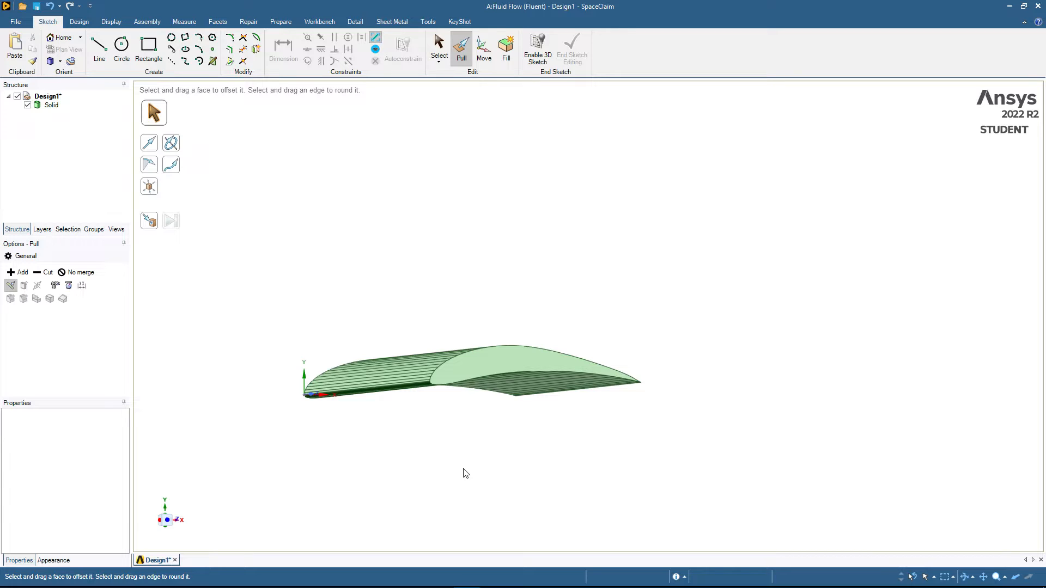
{"action": "middle_click_drag", "start_coordinate": [268, 310], "coordinate": [227, 299]}
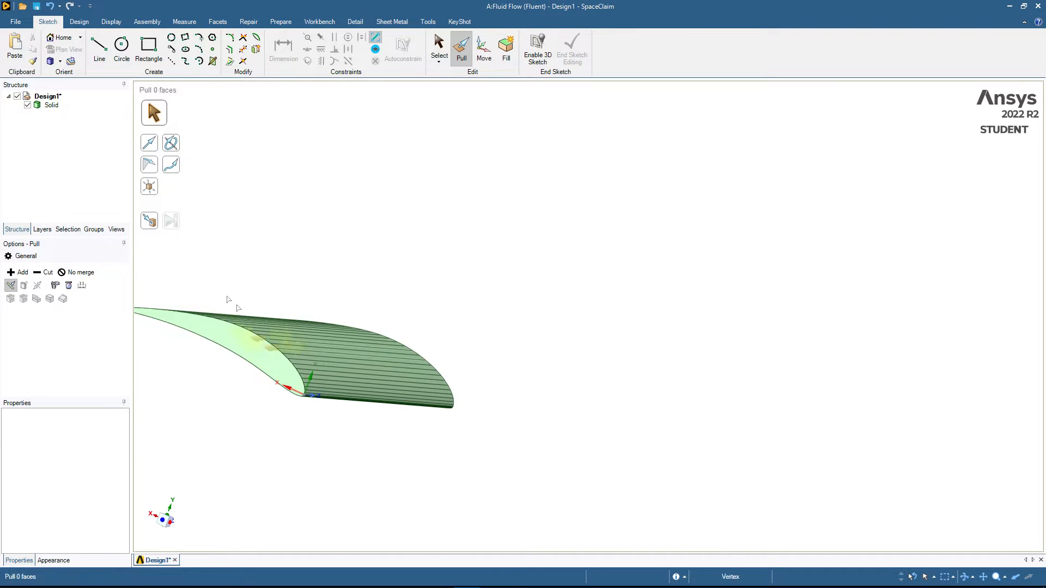
{"action": "left_click", "coordinate": [79, 22]}
{"action": "left_click", "coordinate": [360, 41]}
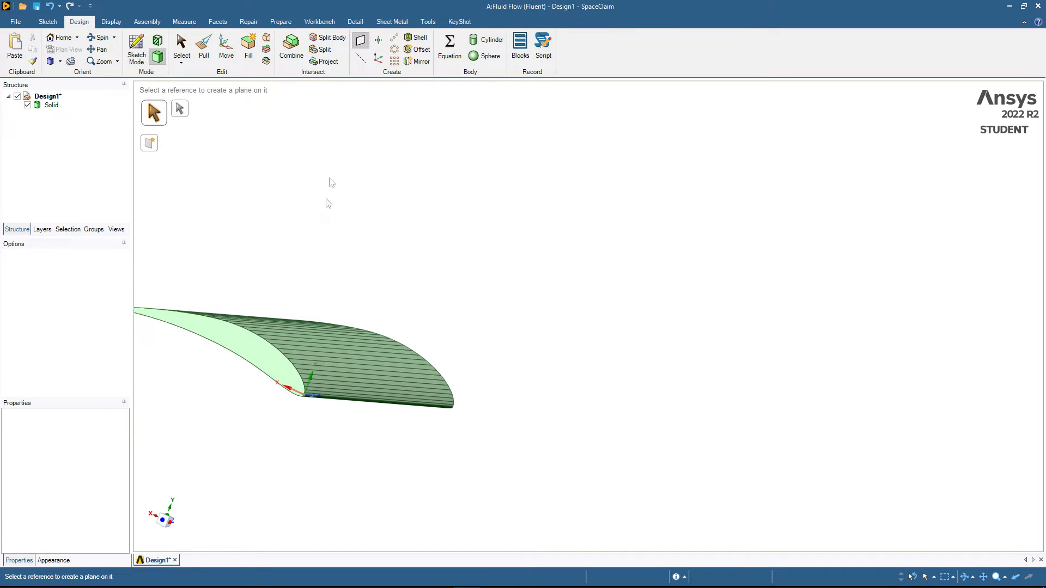
{"action": "left_click", "coordinate": [275, 357]}
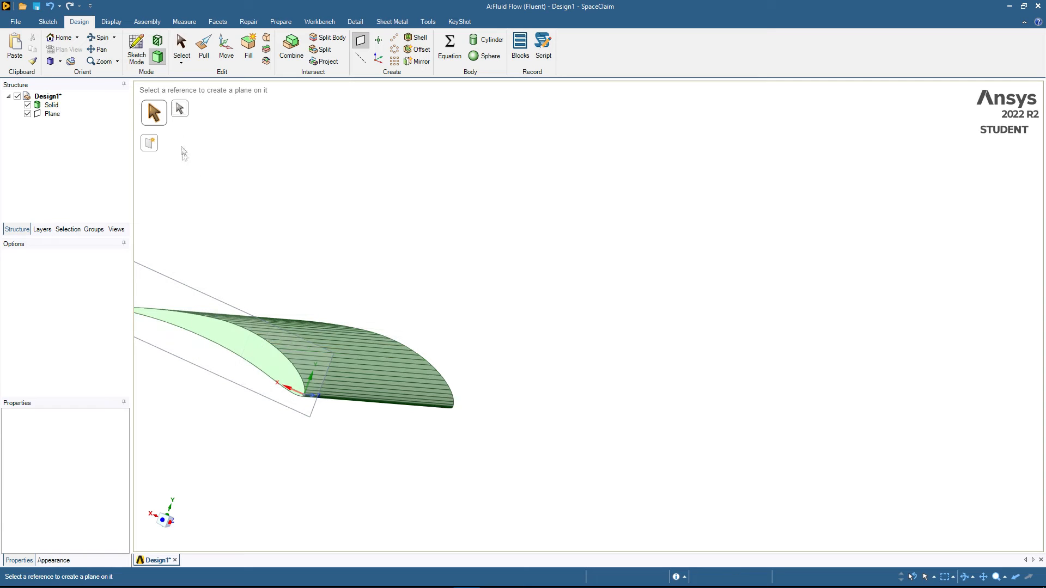
Step: Move the plane 1000 mm along the Z axis, beyond the wing's far end
{"action": "left_click", "coordinate": [226, 48]}
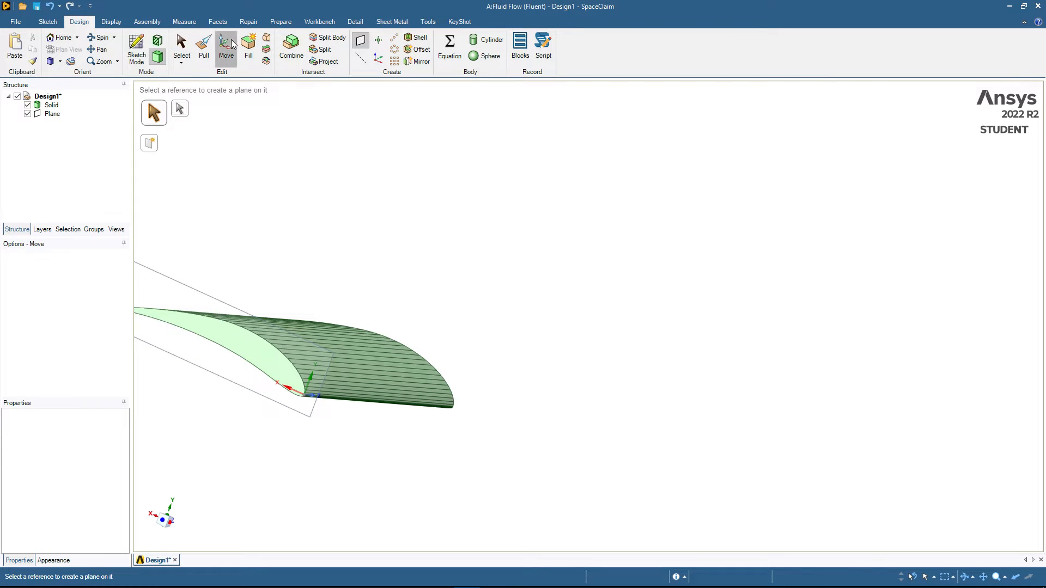
{"action": "middle_click_drag", "start_coordinate": [394, 282], "coordinate": [428, 327]}
{"action": "scroll", "coordinate": [305, 270], "scroll_direction": "up", "scroll_amount": 4}
{"action": "scroll", "coordinate": [307, 270], "scroll_direction": "down", "scroll_amount": 8}
{"action": "left_click", "coordinate": [428, 327]}
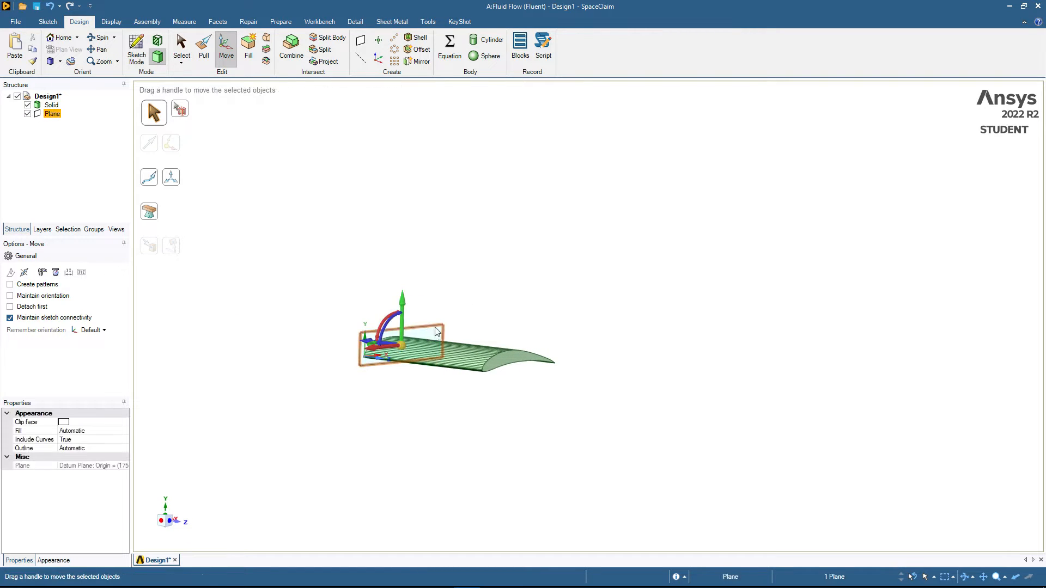
{"action": "middle_click_drag", "start_coordinate": [266, 322], "coordinate": [325, 337]}
{"action": "left_click_drag", "start_coordinate": [342, 327], "coordinate": [615, 387]}
{"action": "type", "text": "1000"}
{"action": "key", "text": "Return"}
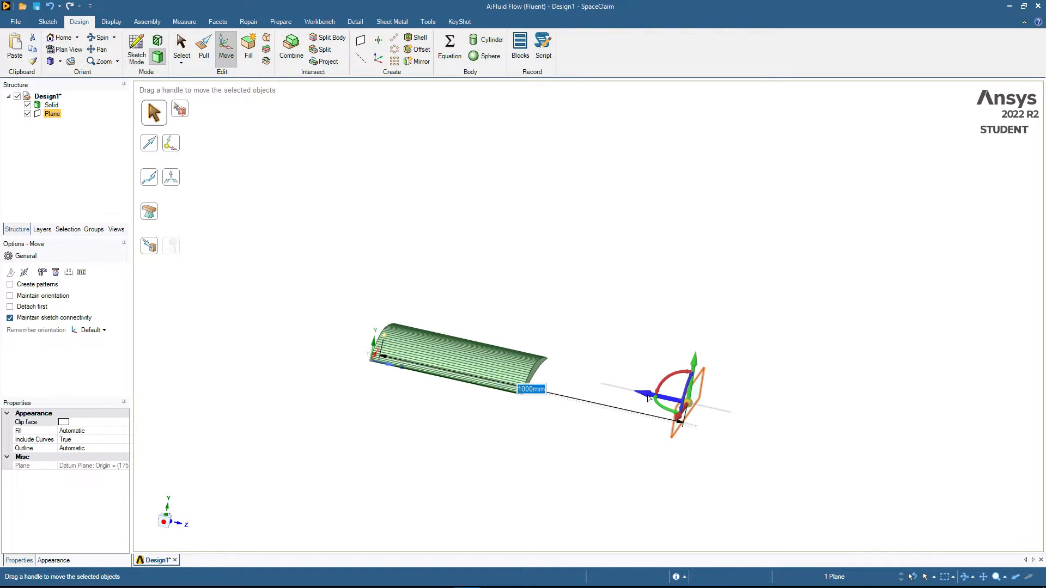
{"action": "left_click", "coordinate": [747, 419]}
{"action": "middle_click_drag", "start_coordinate": [747, 420], "coordinate": [594, 391]}
{"action": "key", "text": "r"}
{"action": "left_click", "coordinate": [523, 366]}
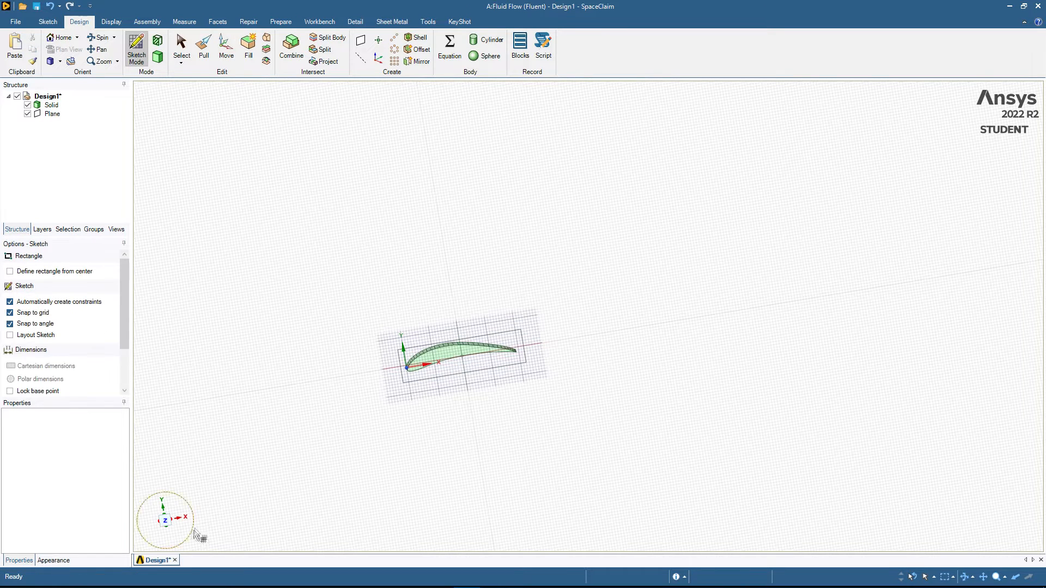
{"action": "key", "text": "Escape"}
Step: Face the view along the Z axis and start a sketch on the offset plane
{"action": "left_click", "coordinate": [165, 521]}
{"action": "left_click", "coordinate": [402, 370]}
{"action": "scroll", "coordinate": [403, 376], "scroll_direction": "up", "scroll_amount": 5}
{"action": "scroll", "coordinate": [403, 375], "scroll_direction": "up", "scroll_amount": 4}
{"action": "left_click", "coordinate": [423, 311]}
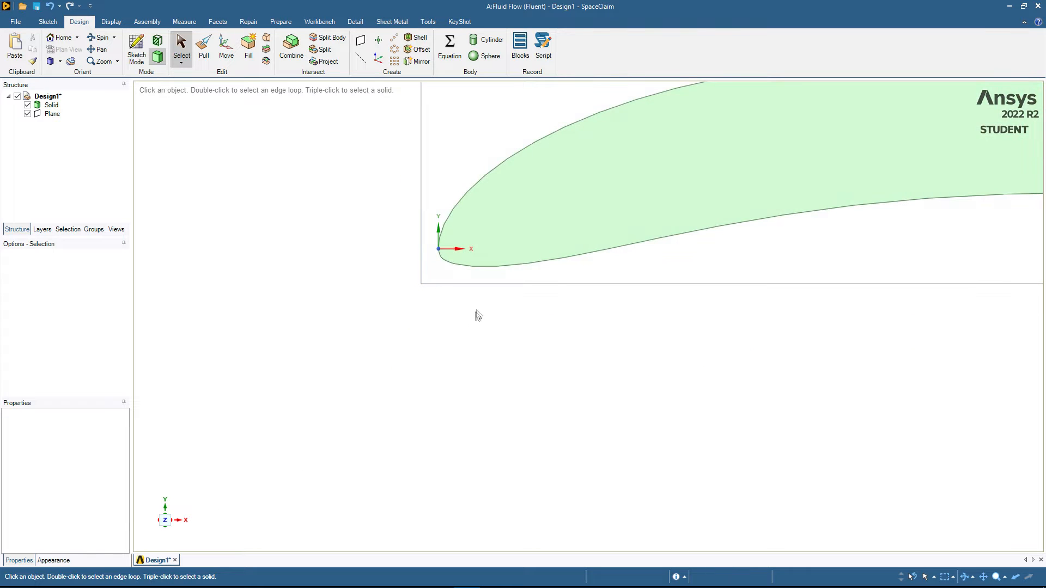
{"action": "scroll", "coordinate": [448, 425], "scroll_direction": "down", "scroll_amount": 3}
{"action": "scroll", "coordinate": [453, 175], "scroll_direction": "up", "scroll_amount": 1}
{"action": "left_click", "coordinate": [453, 175]}
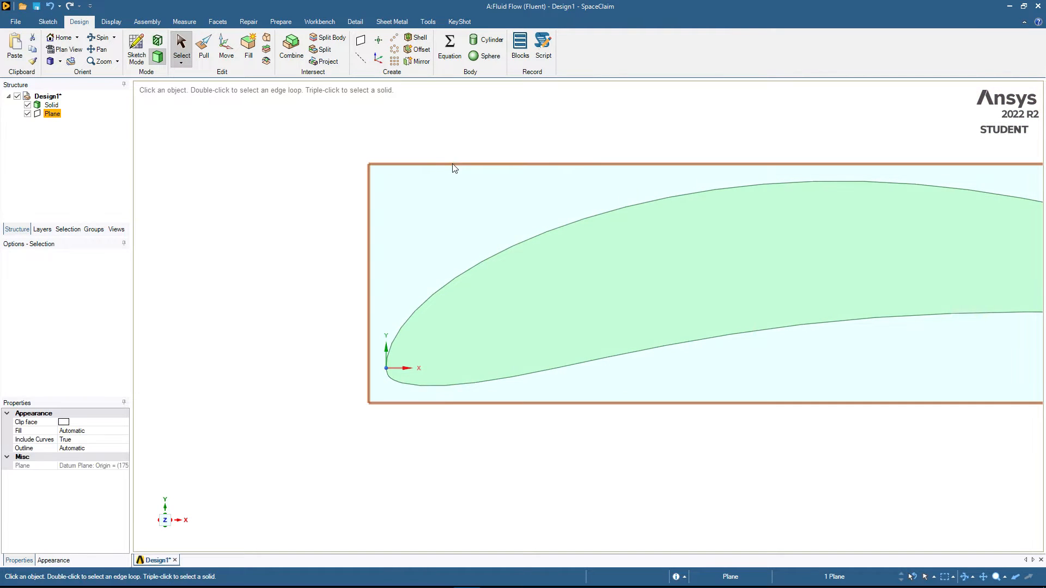
{"action": "left_click", "coordinate": [137, 55]}
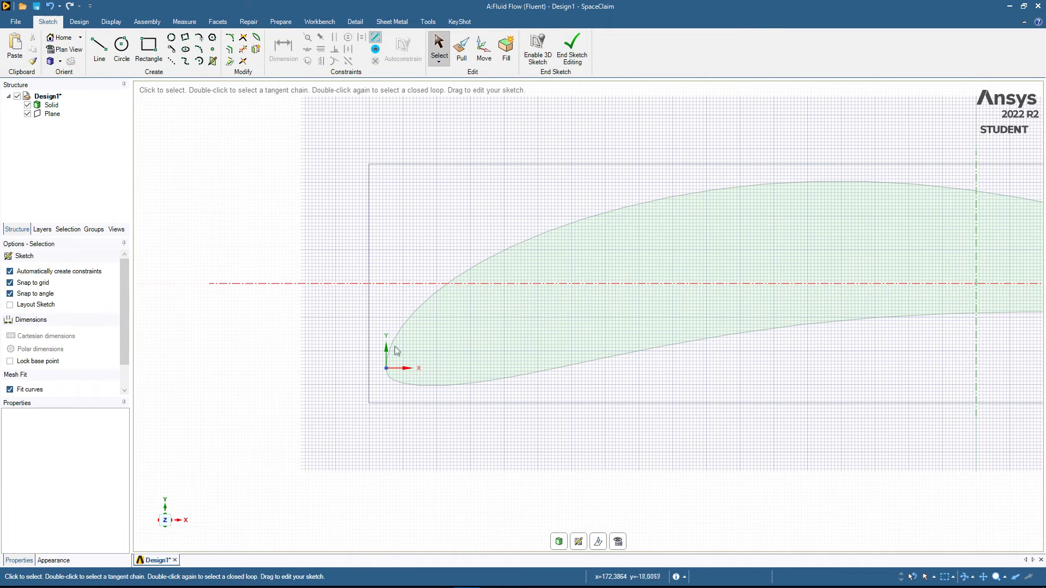
Step: Sketch connected lines from the origin: 2000 mm up, 2000 mm along +X, 4000 mm down, and back to directly below the origin
{"action": "key", "text": "l"}
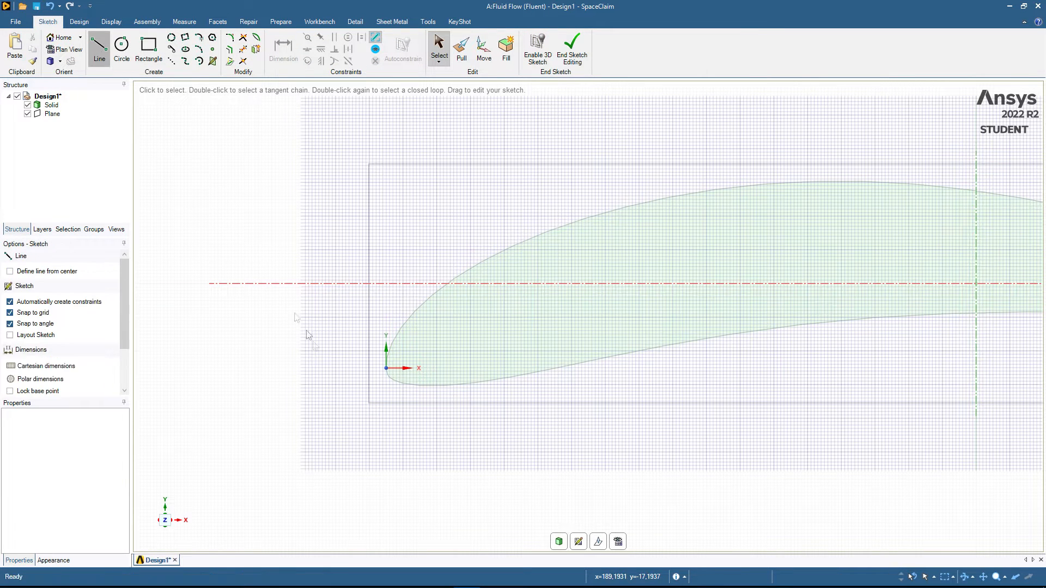
{"action": "left_click", "coordinate": [387, 368]}
{"action": "type", "text": "2000"}
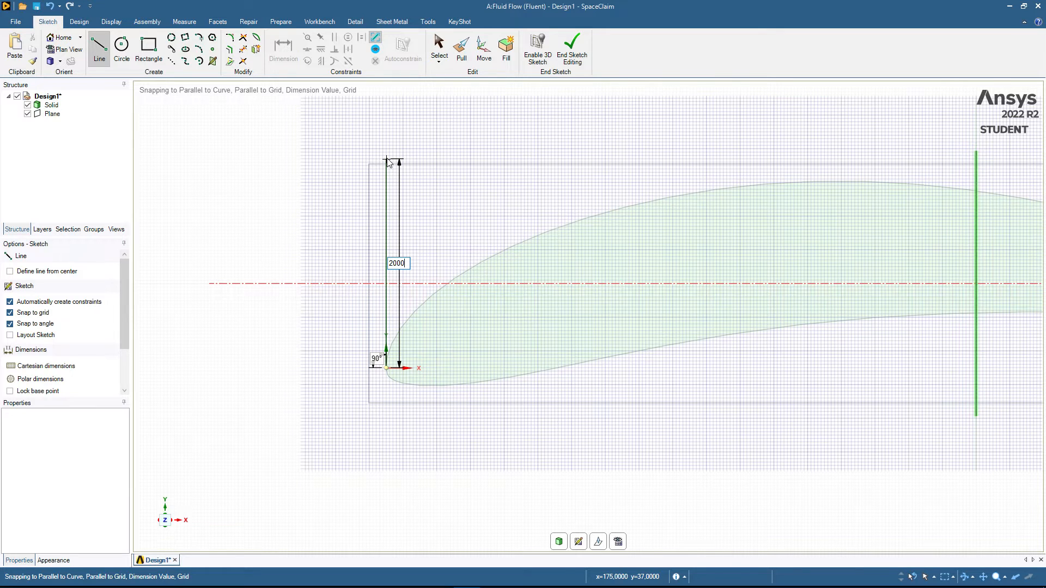
{"action": "type", "text": "2000"}
{"action": "key", "text": "Return"}
{"action": "scroll", "coordinate": [386, 159], "scroll_direction": "down", "scroll_amount": 15}
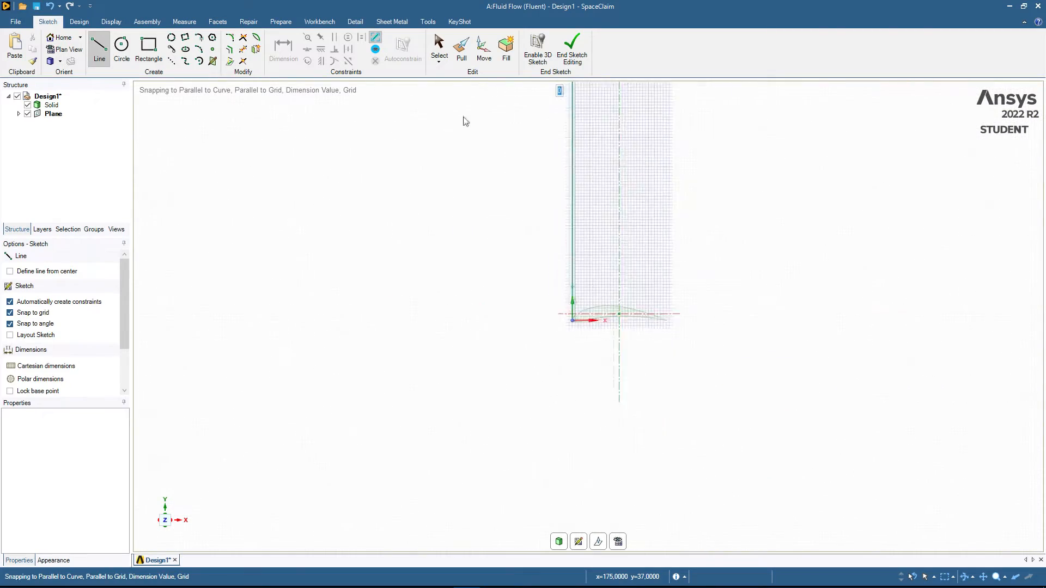
{"action": "type", "text": "2000"}
{"action": "key", "text": "Return"}
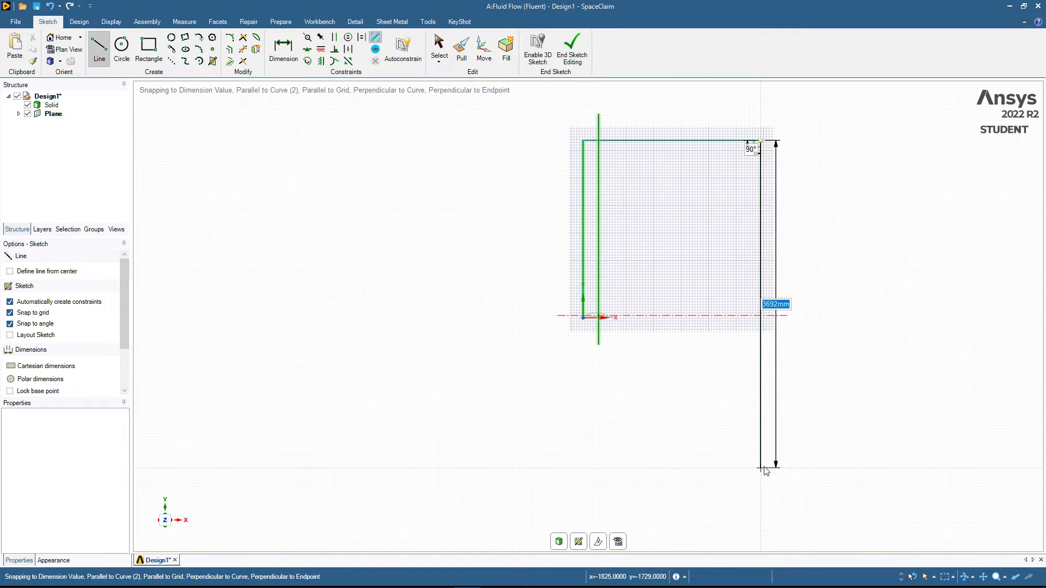
{"action": "type", "text": "4000"}
{"action": "key", "text": "Return"}
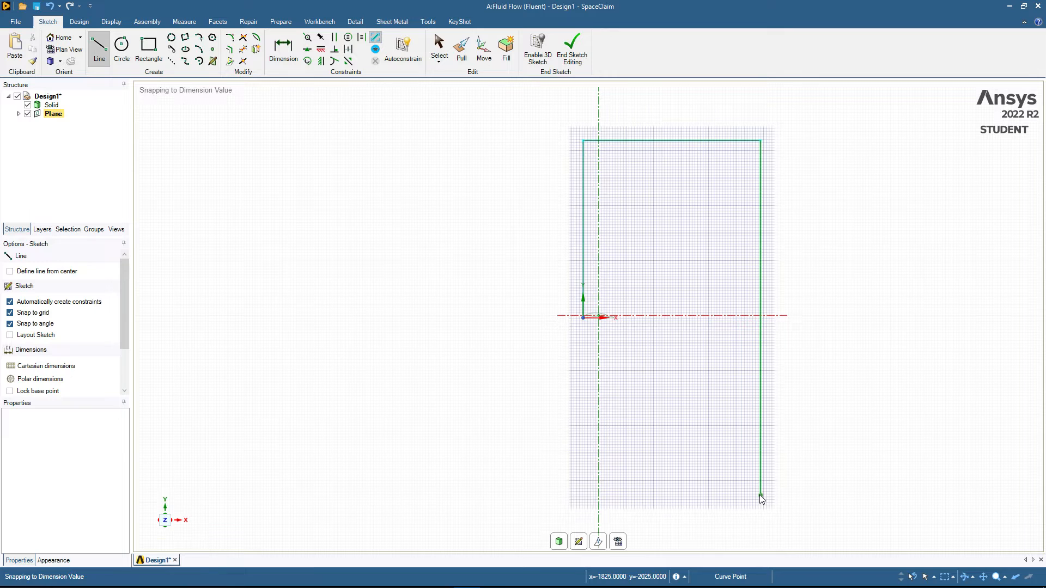
{"action": "left_click", "coordinate": [586, 497]}
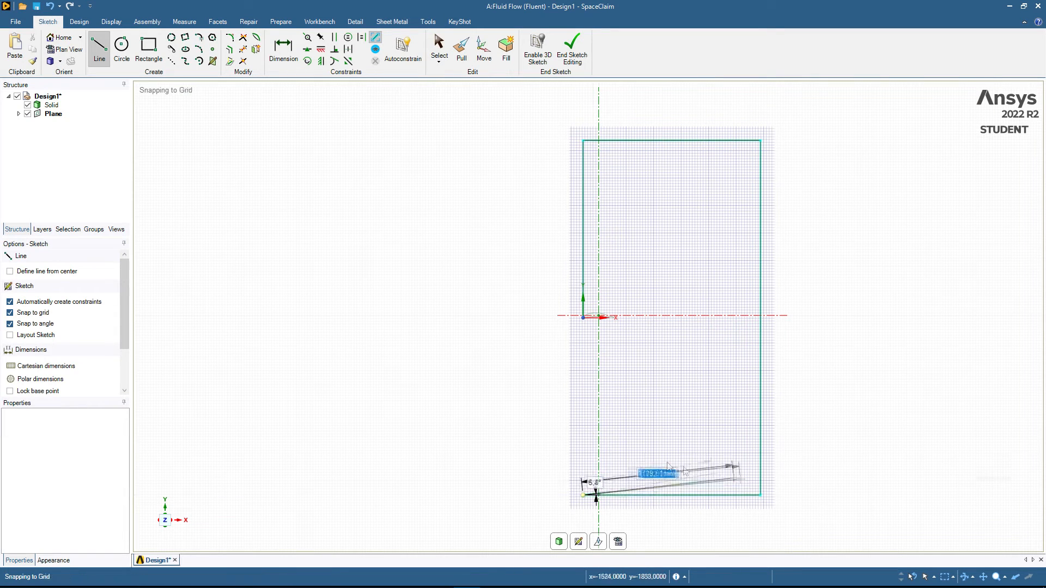
{"action": "key", "text": "Escape"}
Step: Sketch a circle centred on the origin, passing through the upper end of the 2000 mm vertical line
{"action": "key", "text": "c"}
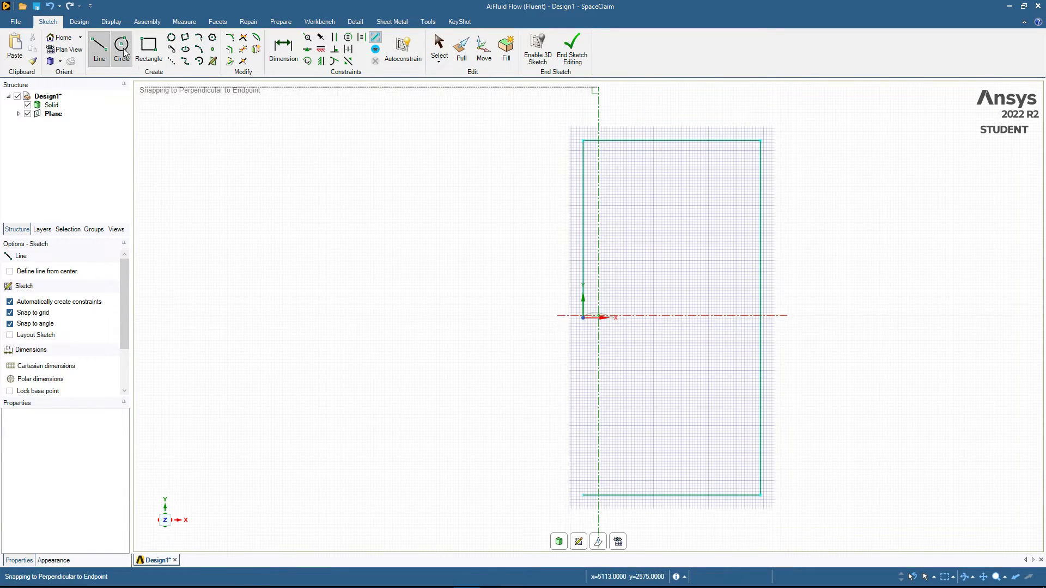
{"action": "left_click", "coordinate": [583, 318]}
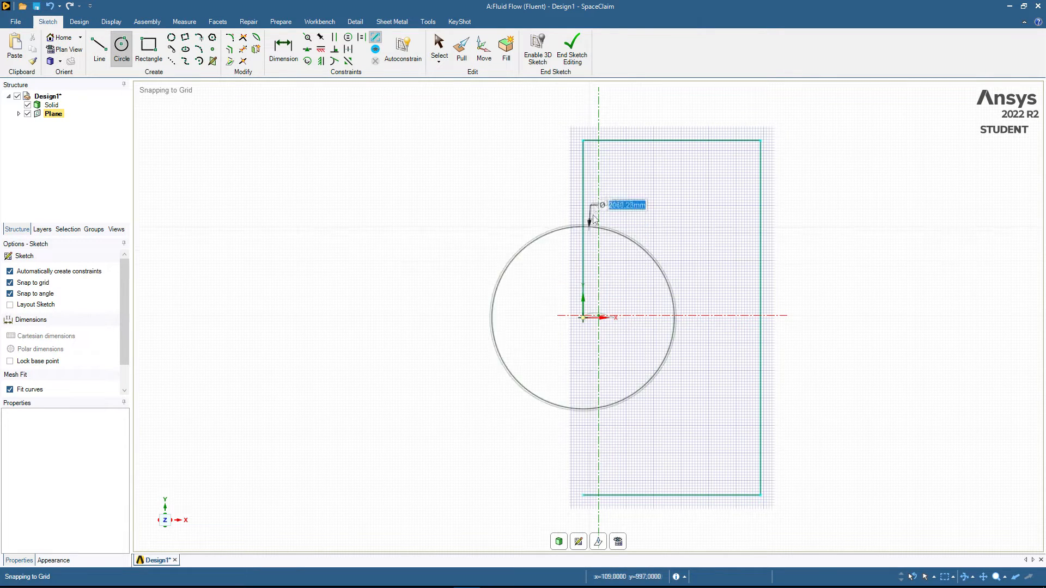
{"action": "left_click", "coordinate": [583, 143]}
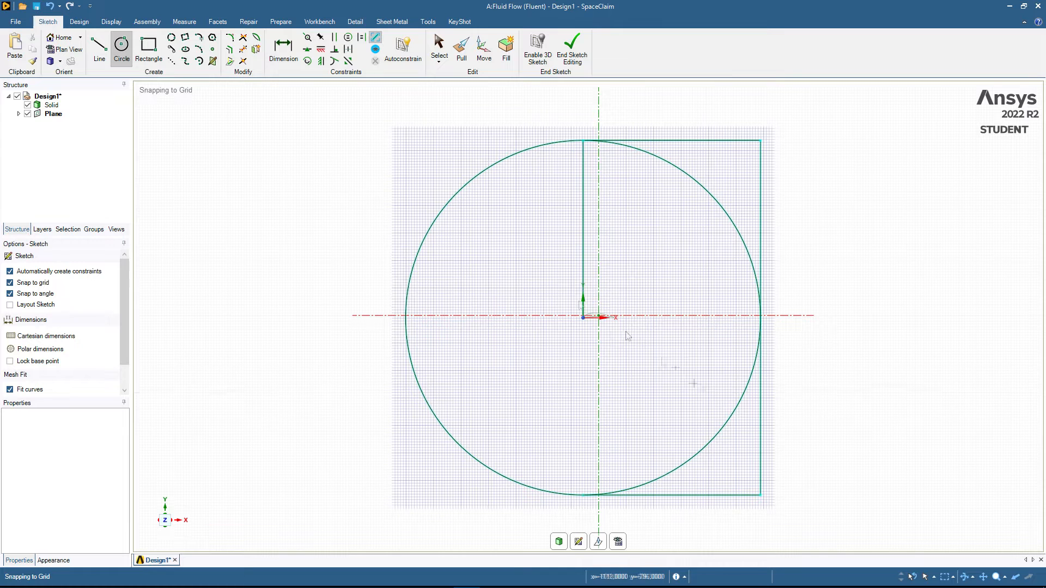
Step: Trim away the vertical line through the origin and the circle's arcs inside the rectangle, leaving a closed D-shaped outline
{"action": "left_click", "coordinate": [243, 49]}
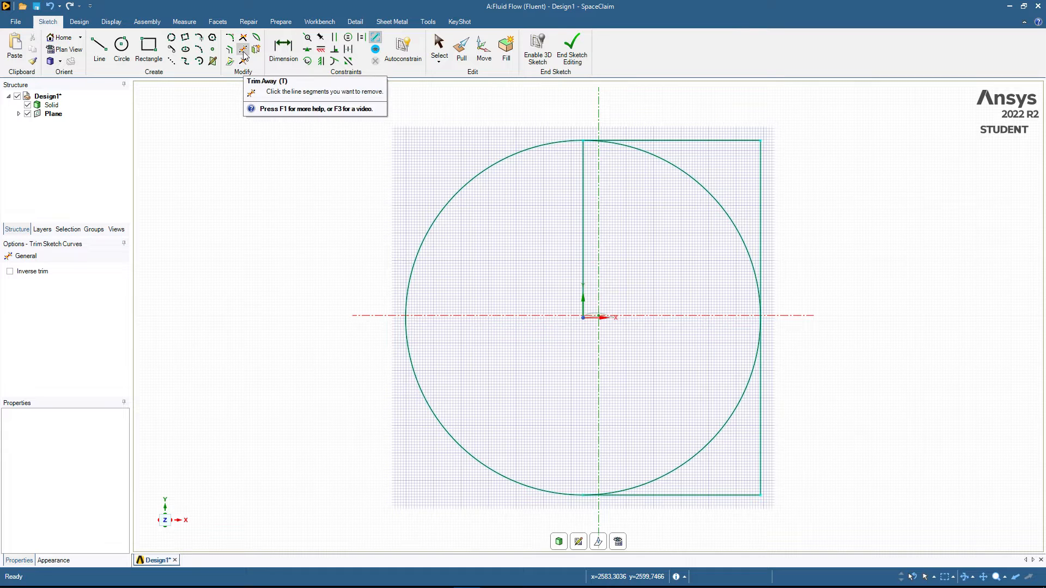
{"action": "left_click", "coordinate": [583, 164]}
{"action": "left_click", "coordinate": [688, 185]}
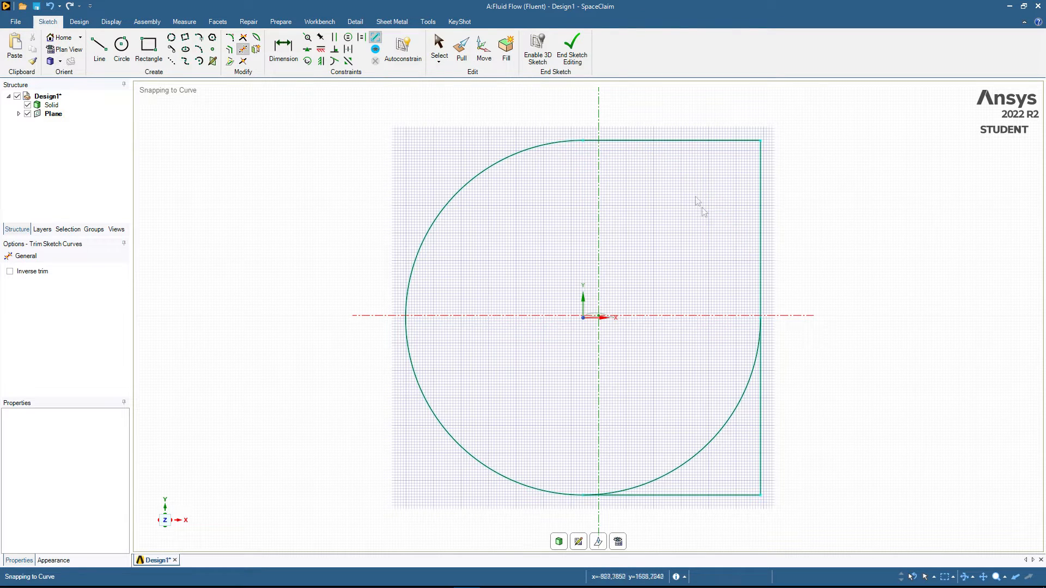
{"action": "left_click", "coordinate": [748, 349]}
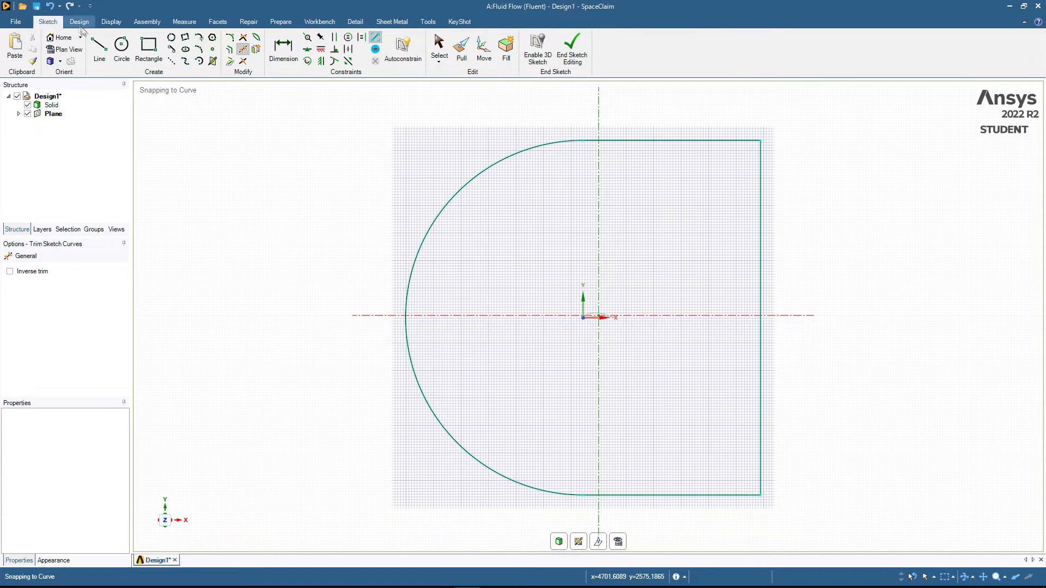
Step: Turn the closed D-shaped sketch into a surface by leaving the sketch with the Pull tool
{"action": "left_click", "coordinate": [20, 23]}
{"action": "left_click", "coordinate": [282, 10]}
{"action": "left_click", "coordinate": [89, 21]}
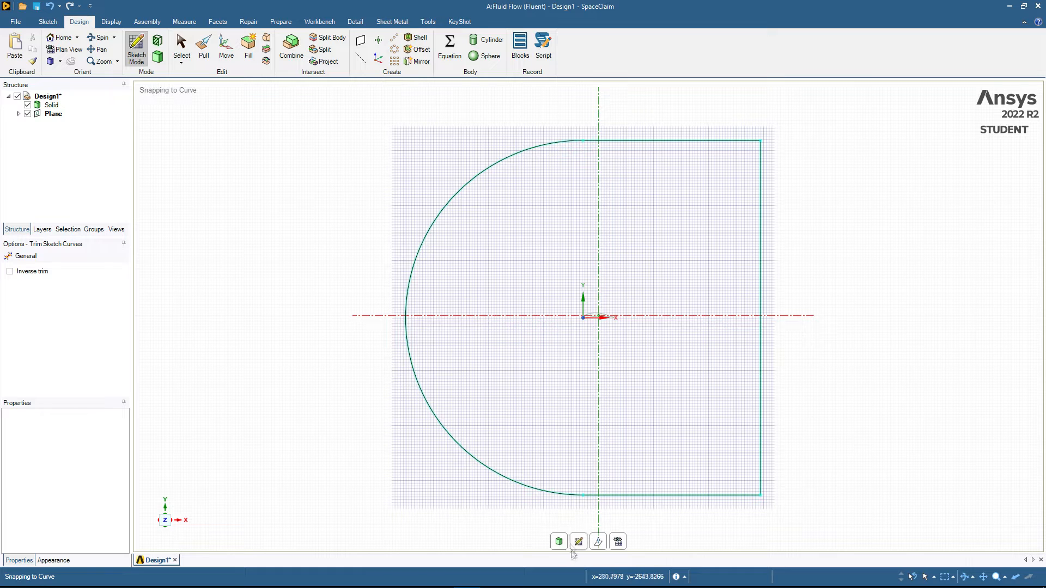
{"action": "key", "text": "p"}
{"action": "mouse_move", "coordinate": [299, 325]}
{"action": "middle_mouse_down"}
{"action": "mouse_move", "coordinate": [513, 327]}
{"action": "mouse_move", "coordinate": [451, 327]}
{"action": "middle_mouse_up"}
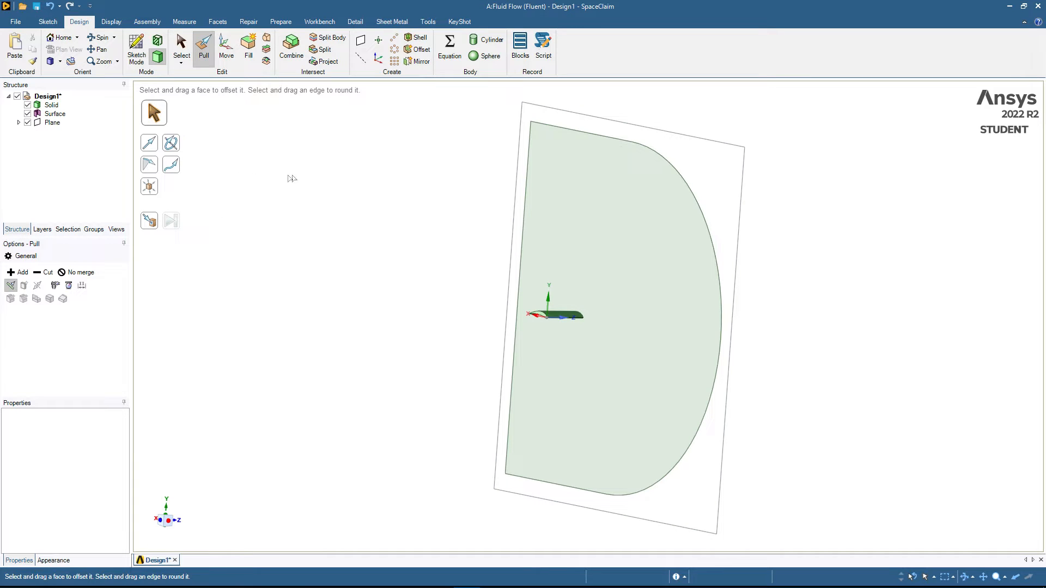
{"action": "middle_click_drag", "start_coordinate": [462, 271], "coordinate": [389, 263]}
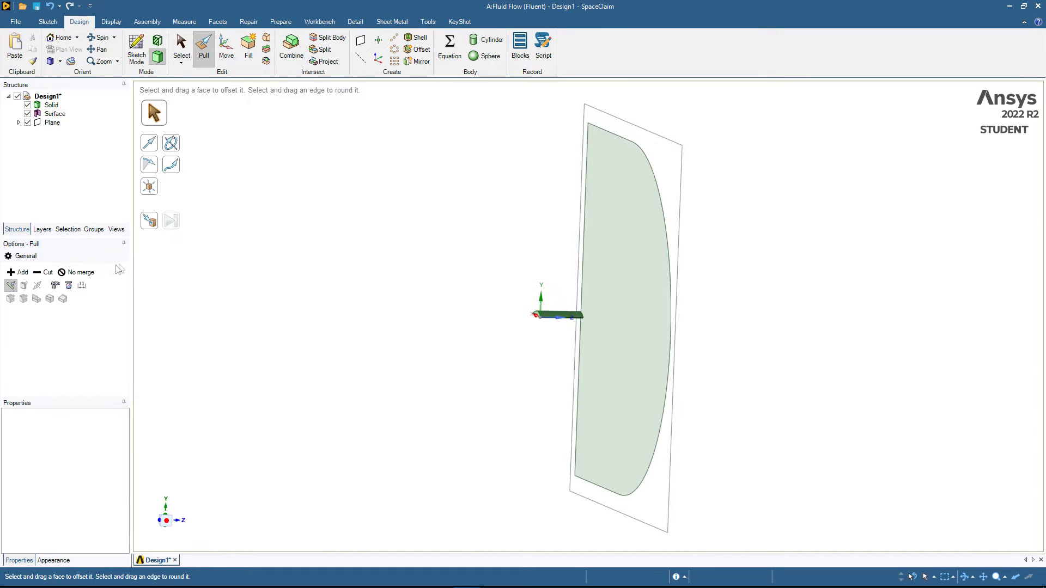
Step: Pull the D-shaped surface with No merge up to the wing's airfoil end face at the origin to form a separate solid
{"action": "left_click", "coordinate": [73, 275]}
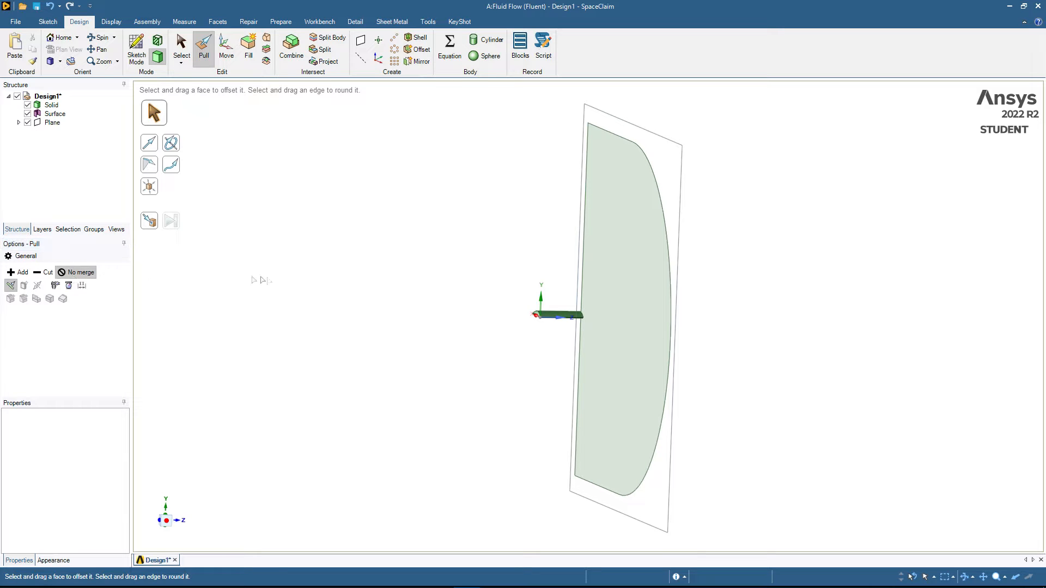
{"action": "left_click", "coordinate": [565, 319]}
{"action": "left_click", "coordinate": [550, 382]}
{"action": "scroll", "coordinate": [549, 380], "scroll_direction": "up", "scroll_amount": 3}
{"action": "left_click", "coordinate": [685, 350]}
{"action": "left_click", "coordinate": [668, 349]}
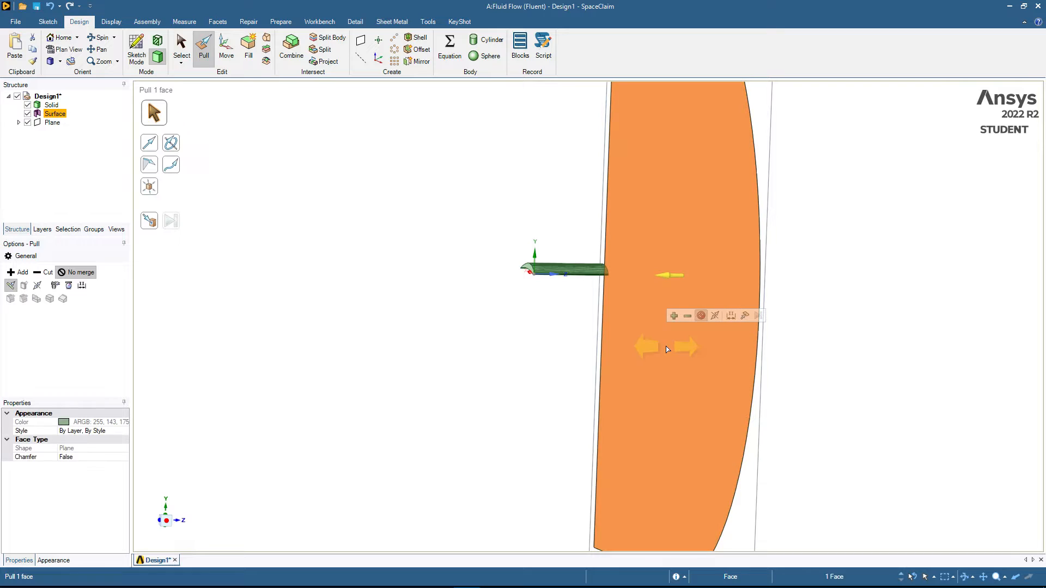
{"action": "scroll", "coordinate": [491, 347], "scroll_direction": "up", "scroll_amount": 2}
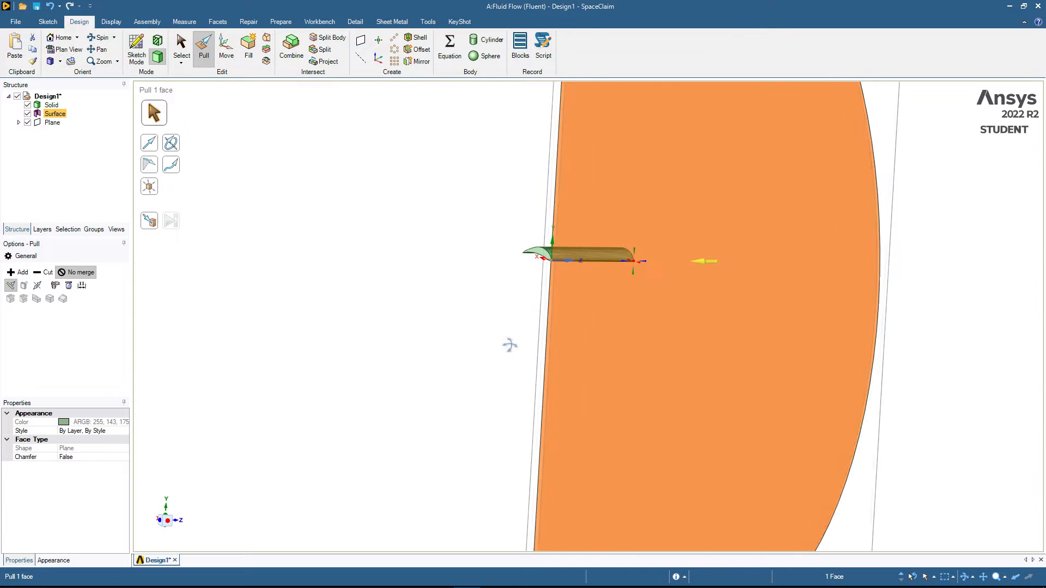
{"action": "left_click", "coordinate": [149, 224]}
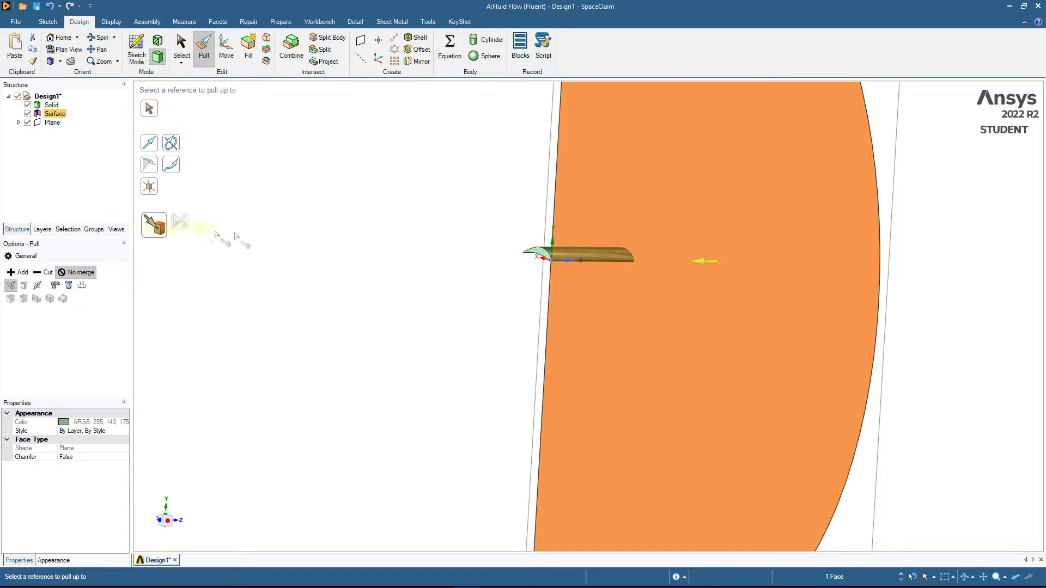
{"action": "scroll", "coordinate": [535, 267], "scroll_direction": "up", "scroll_amount": 3}
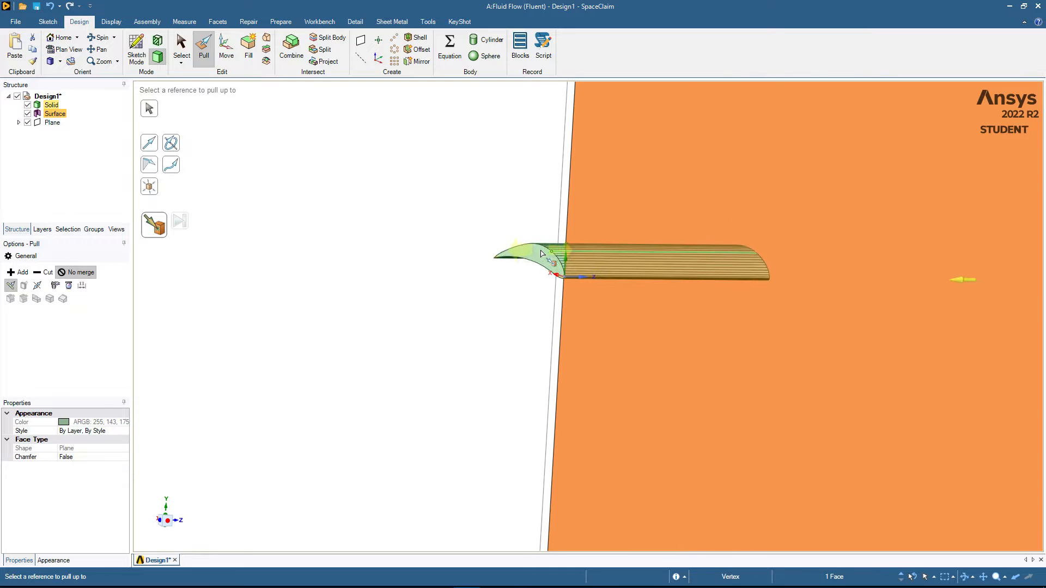
{"action": "left_click", "coordinate": [537, 263]}
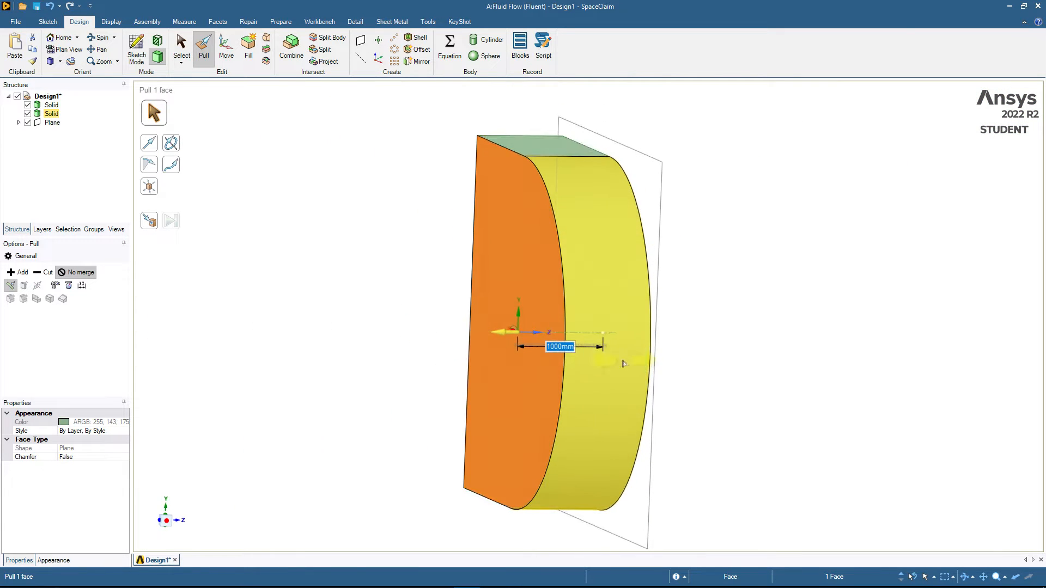
{"action": "left_click", "coordinate": [220, 97]}
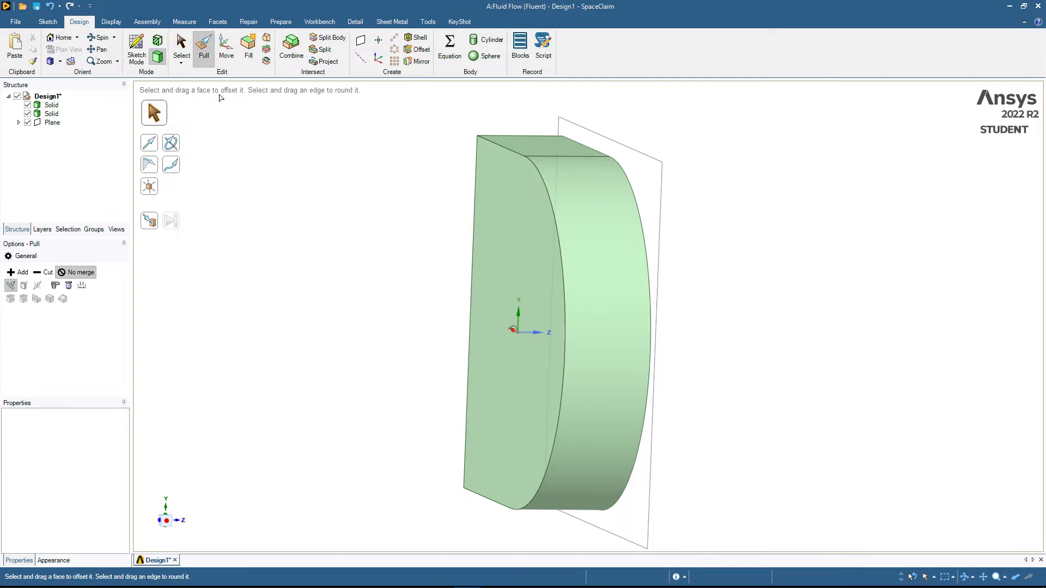
{"action": "mouse_move", "coordinate": [393, 187]}
{"action": "middle_mouse_down"}
{"action": "mouse_move", "coordinate": [413, 182]}
{"action": "mouse_move", "coordinate": [397, 177]}
{"action": "middle_mouse_up"}
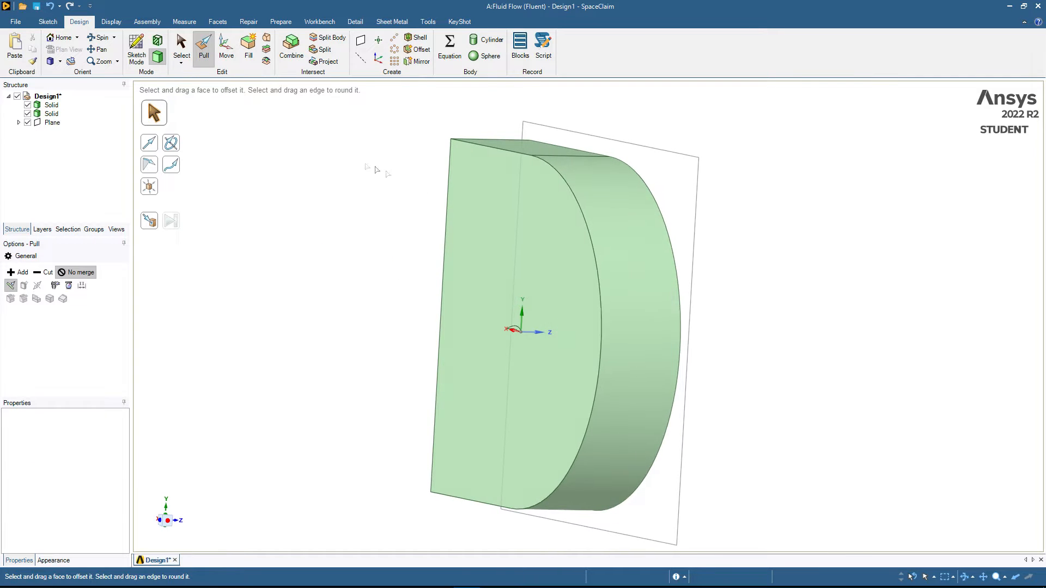
Step: Combine the D-shaped solid with the wing as its cutter, keeping the cutter body
{"action": "middle_click_drag", "start_coordinate": [313, 169], "coordinate": [334, 171]}
{"action": "middle_click_drag", "start_coordinate": [290, 200], "coordinate": [408, 180]}
{"action": "left_click", "coordinate": [303, 59]}
{"action": "scroll", "coordinate": [319, 268], "scroll_direction": "up", "scroll_amount": 3}
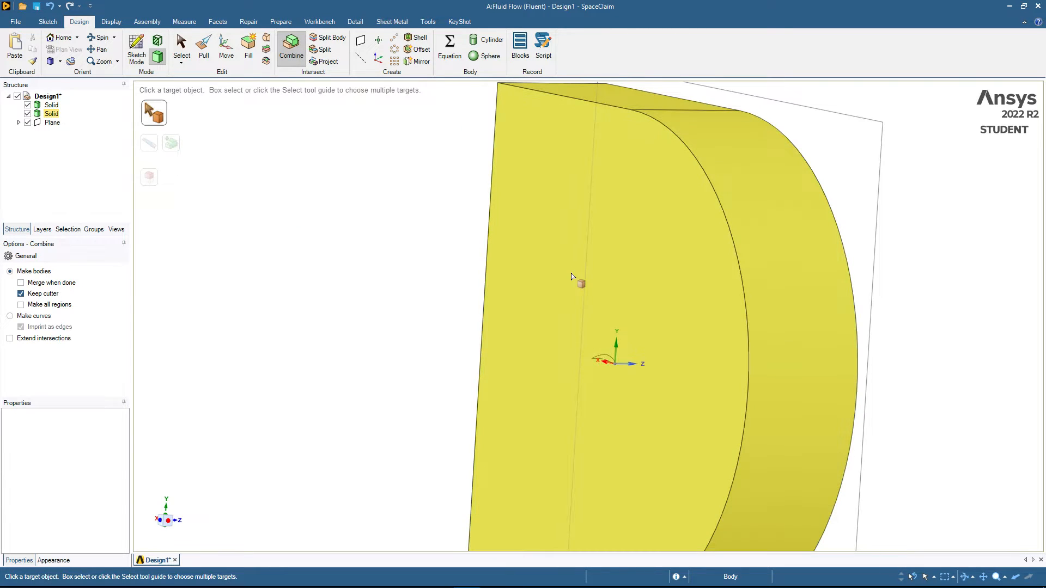
{"action": "left_click", "coordinate": [571, 277]}
{"action": "scroll", "coordinate": [485, 269], "scroll_direction": "up", "scroll_amount": 4}
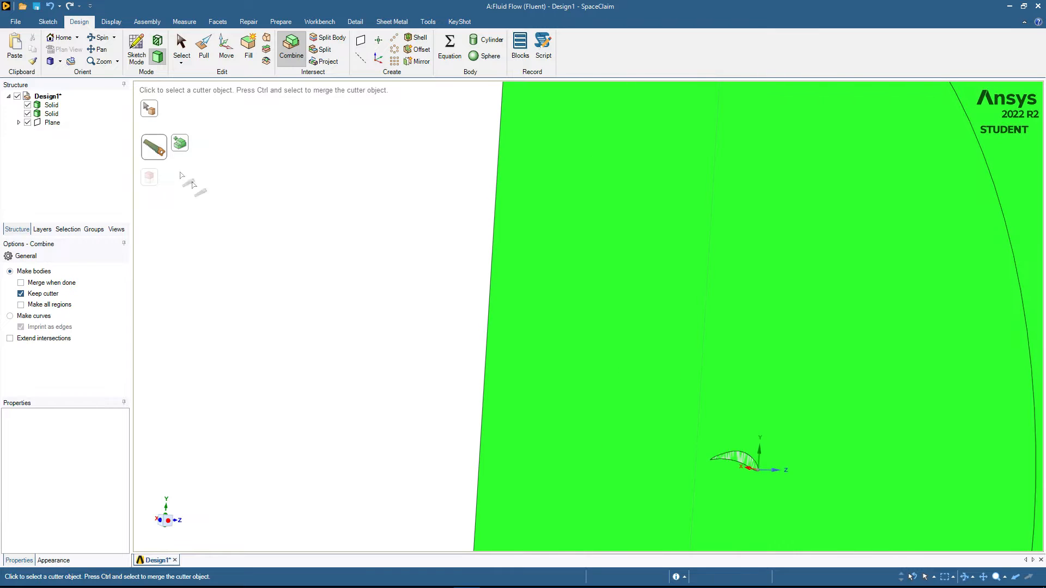
{"action": "left_click", "coordinate": [744, 458]}
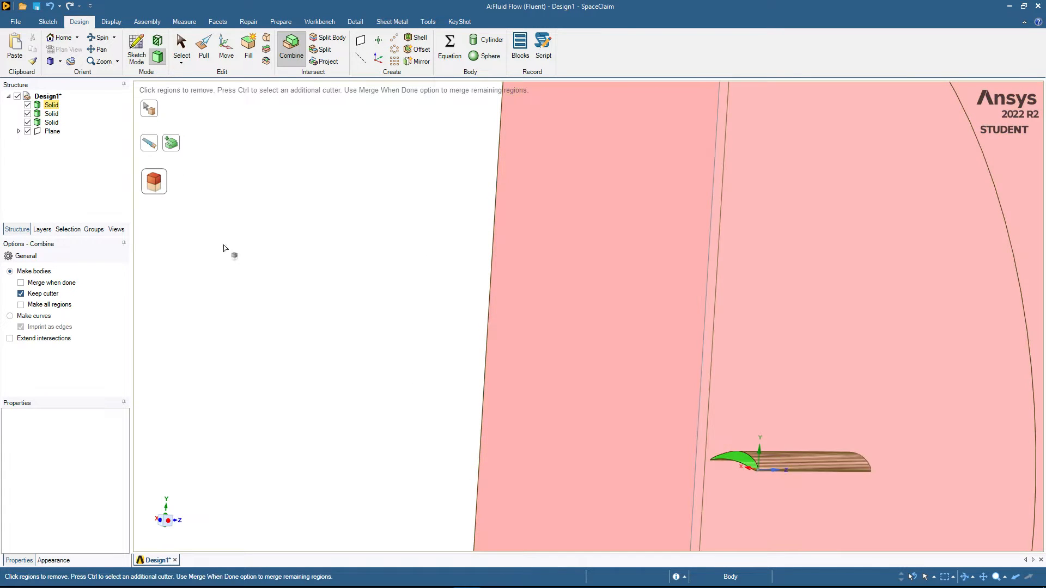
Step: Remove the wing-shaped region cut out of the D-shaped solid, leaving a cavity in the fluid domain
{"action": "scroll", "coordinate": [321, 257], "scroll_direction": "down", "scroll_amount": 4}
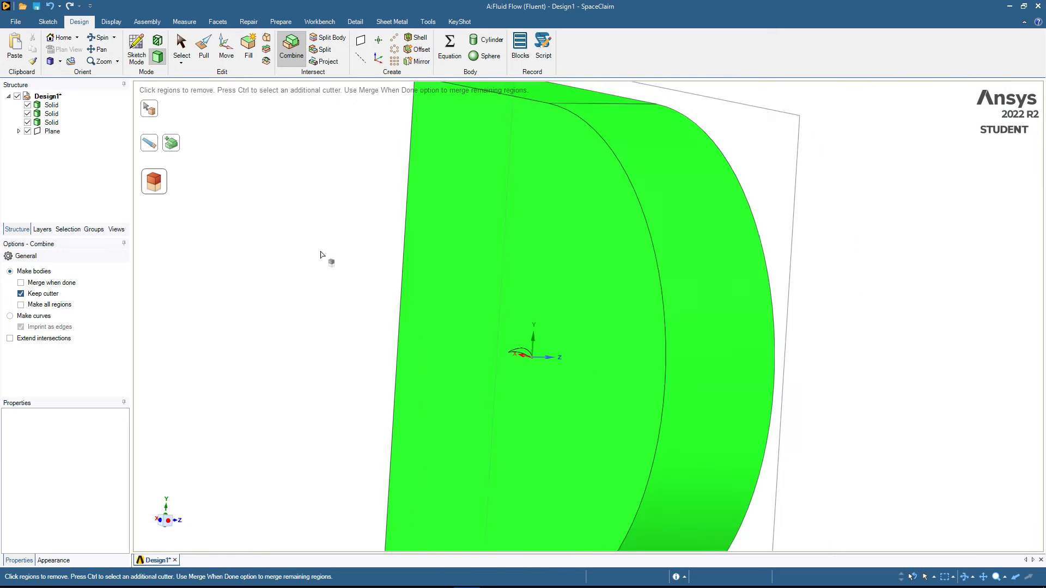
{"action": "left_click", "coordinate": [52, 105]}
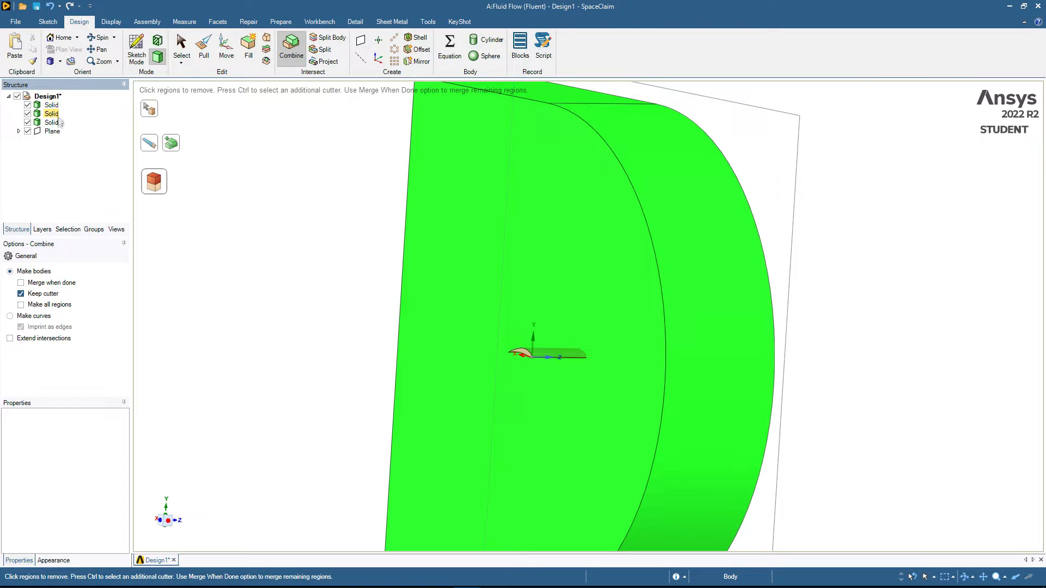
{"action": "left_click", "coordinate": [53, 123]}
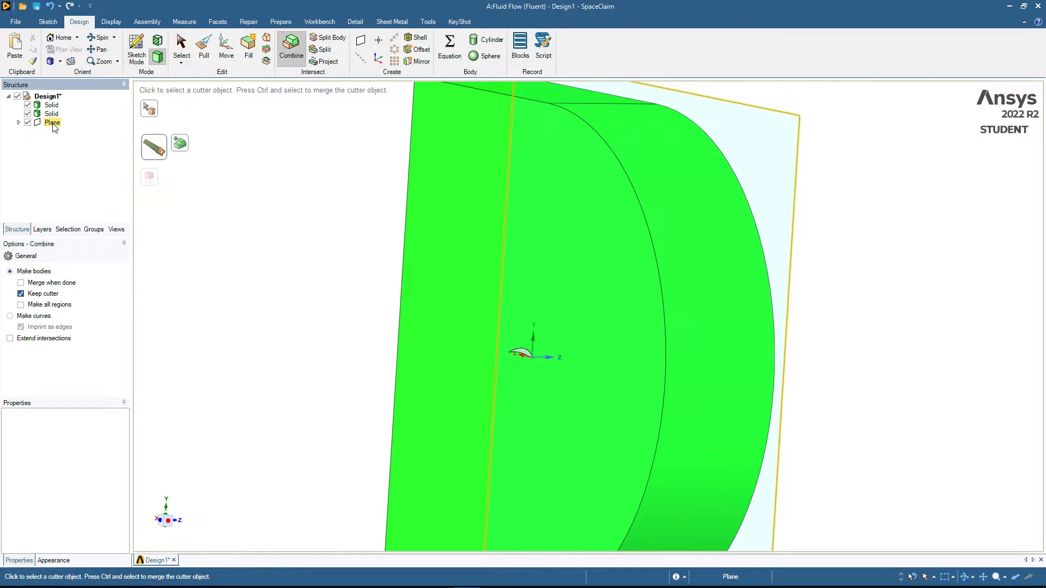
{"action": "left_click", "coordinate": [53, 124]}
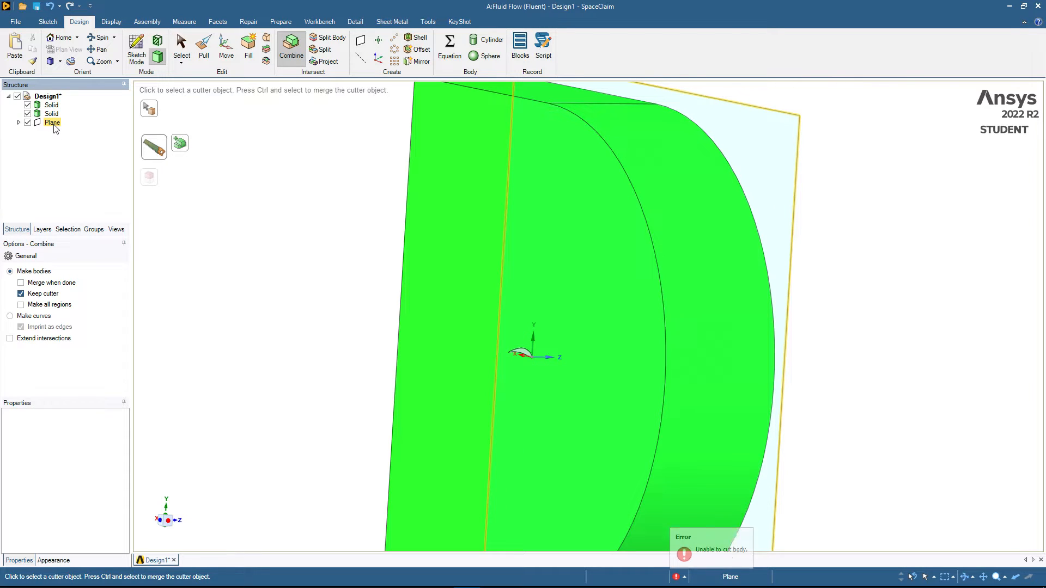
Step: Delete the plane and the original wing solid, keeping only the D-shaped fluid domain
{"action": "left_click", "coordinate": [181, 45]}
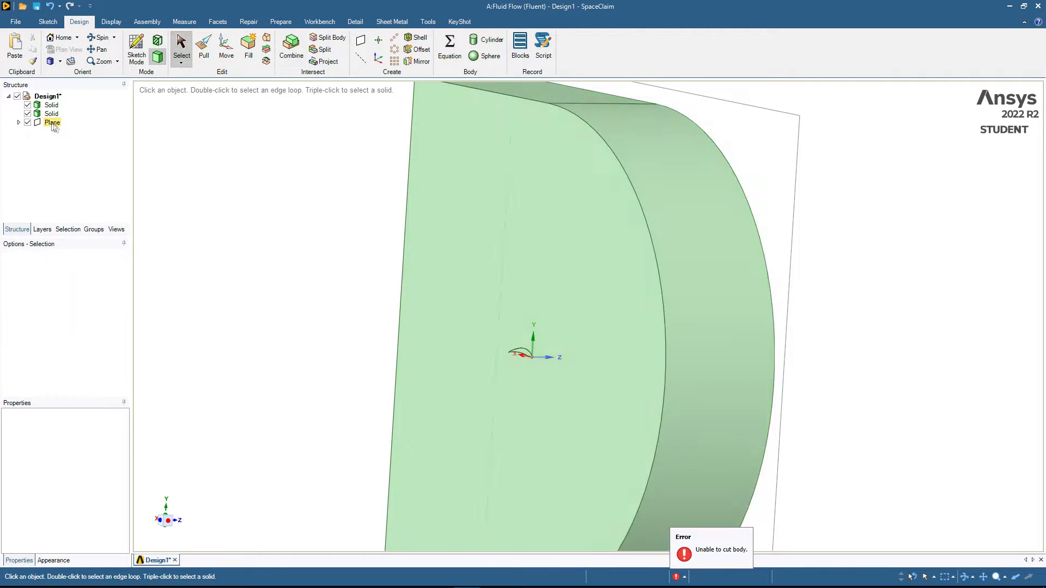
{"action": "left_click", "coordinate": [53, 122]}
{"action": "key", "text": "Delete"}
{"action": "left_click", "coordinate": [53, 113]}
{"action": "key", "text": "Delete"}
Step: Group all faces of the wing-shaped cavity into a named selection, leaving out the flat D-shaped face around its opening
{"action": "scroll", "coordinate": [485, 351], "scroll_direction": "down", "scroll_amount": 5}
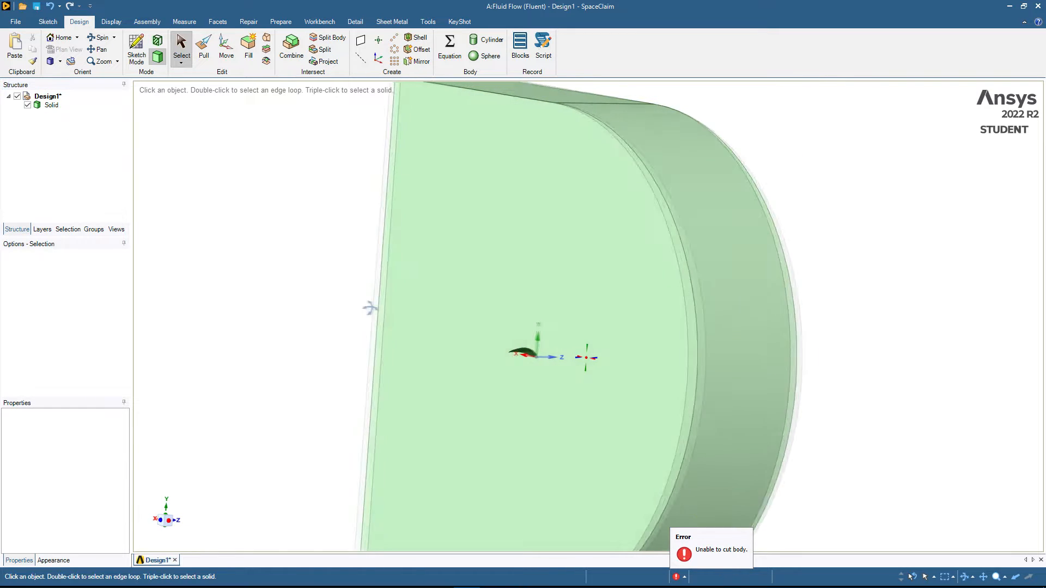
{"action": "middle_click_drag", "start_coordinate": [537, 366], "coordinate": [570, 373]}
{"action": "scroll", "coordinate": [560, 374], "scroll_direction": "down", "scroll_amount": 5}
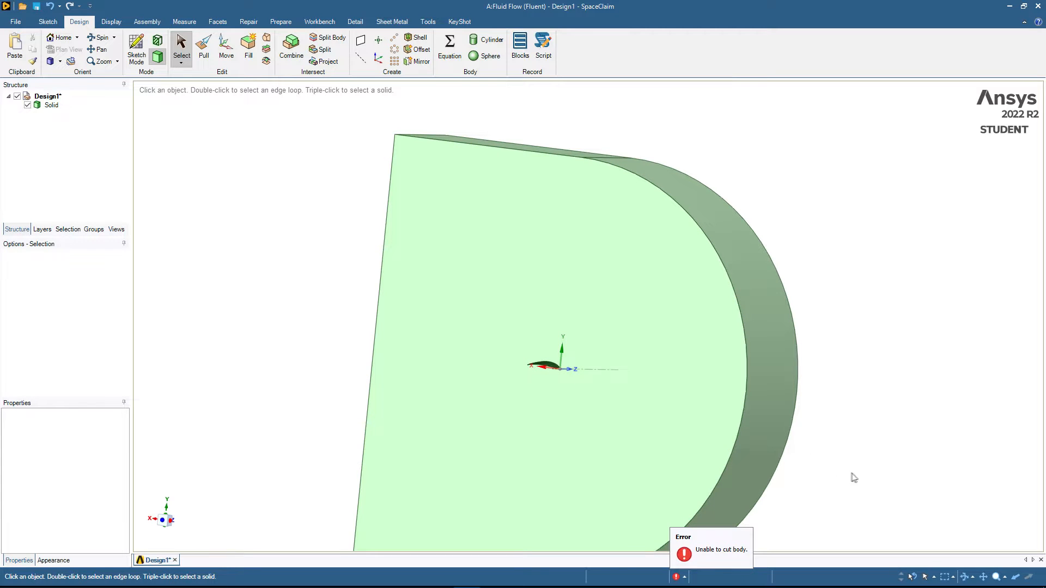
{"action": "scroll", "coordinate": [843, 467], "scroll_direction": "down", "scroll_amount": 3}
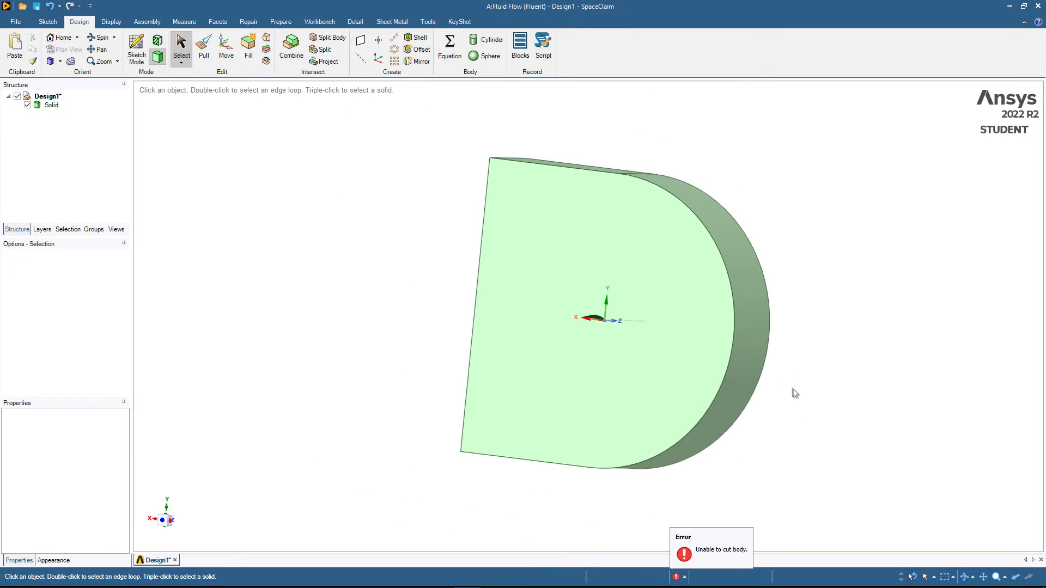
{"action": "scroll", "coordinate": [797, 394], "scroll_direction": "up", "scroll_amount": 3}
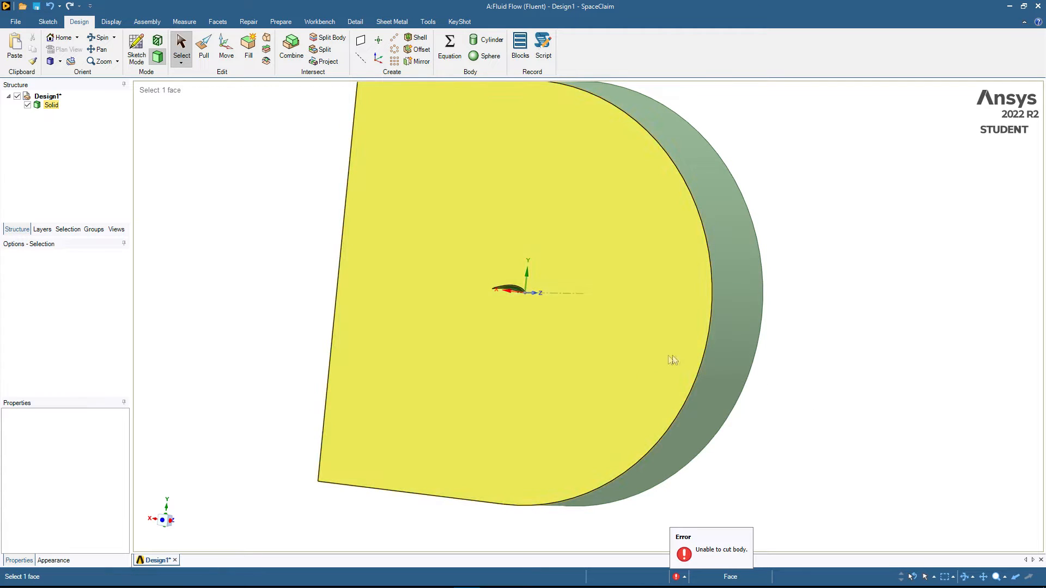
{"action": "scroll", "coordinate": [518, 315], "scroll_direction": "up", "scroll_amount": 3}
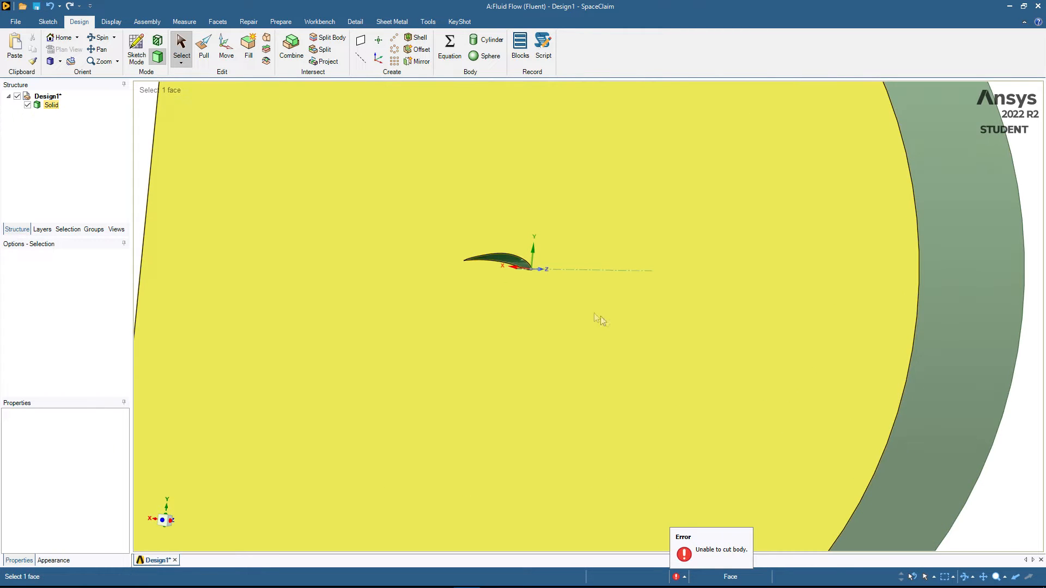
{"action": "scroll", "coordinate": [602, 323], "scroll_direction": "up", "scroll_amount": 3}
{"action": "middle_click_drag", "start_coordinate": [575, 269], "coordinate": [581, 356], "text": "ctrl"}
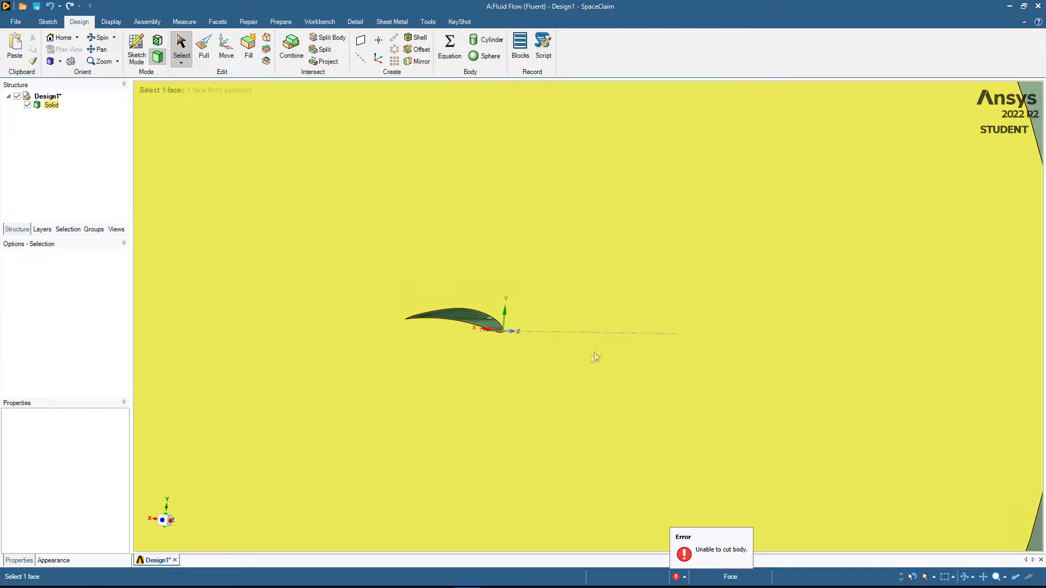
{"action": "left_click_drag", "start_coordinate": [724, 526], "coordinate": [334, 157]}
{"action": "scroll", "coordinate": [578, 355], "scroll_direction": "up", "scroll_amount": 3}
{"action": "scroll", "coordinate": [578, 354], "scroll_direction": "up", "scroll_amount": 2}
{"action": "scroll", "coordinate": [578, 354], "scroll_direction": "down", "scroll_amount": 8}
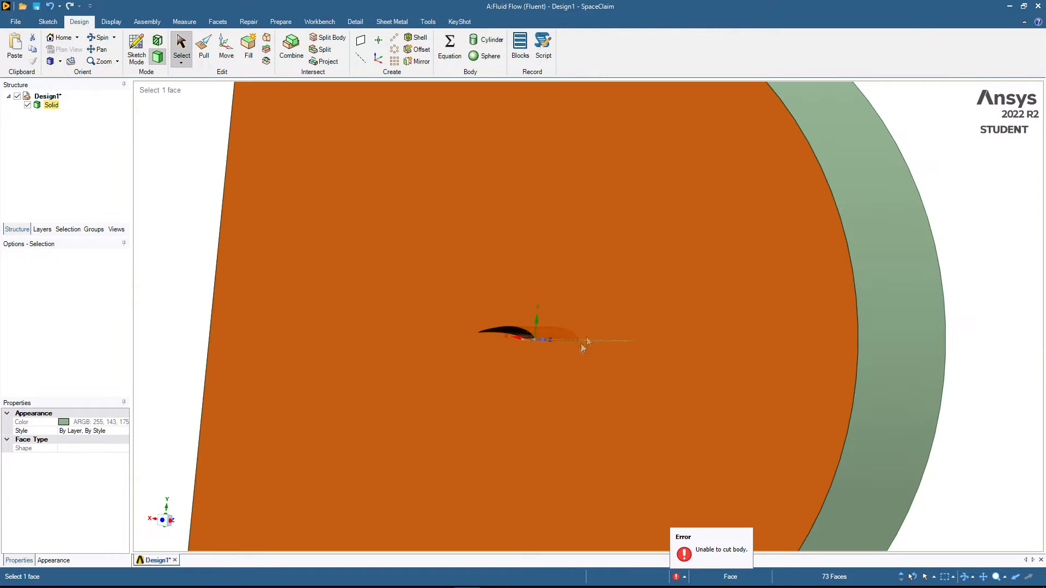
{"action": "left_click", "coordinate": [643, 298], "text": "ctrl"}
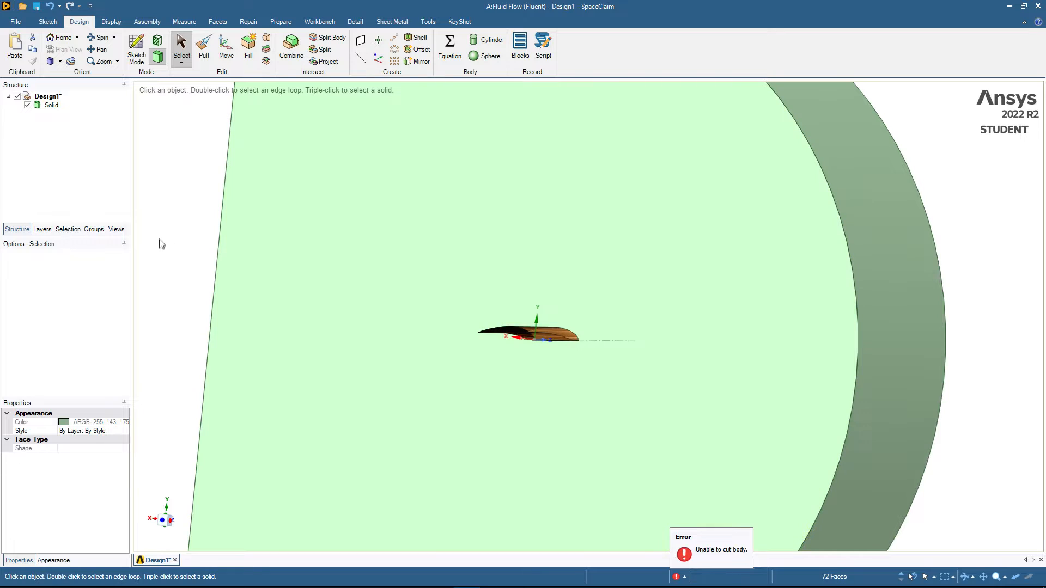
{"action": "key", "text": "ctrl+g"}
Step: Rename the group of wing cavity faces as wing
{"action": "left_click", "coordinate": [94, 230]}
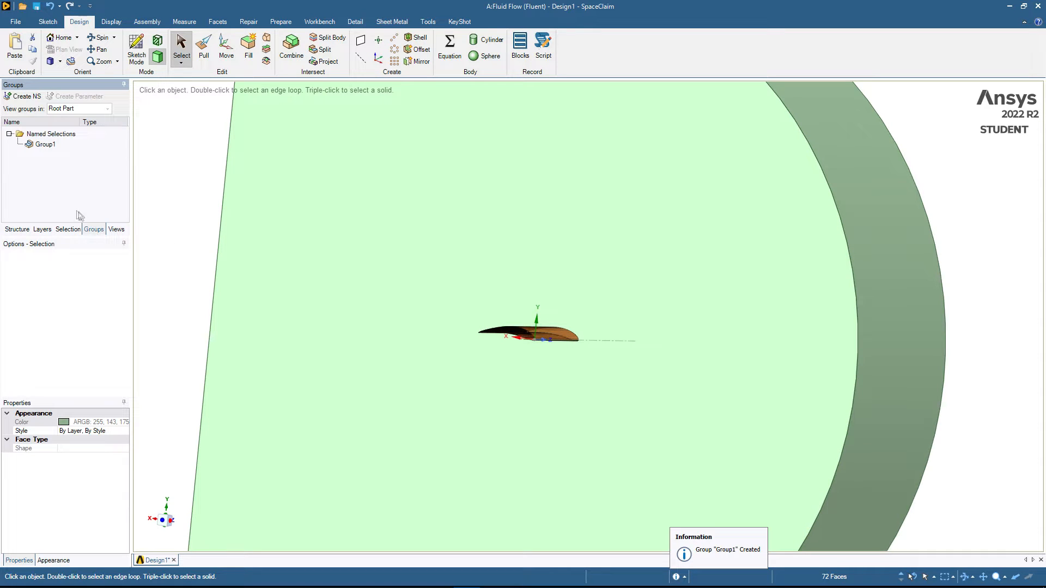
{"action": "right_click", "coordinate": [47, 144]}
{"action": "left_click", "coordinate": [93, 203]}
{"action": "type", "text": "w"}
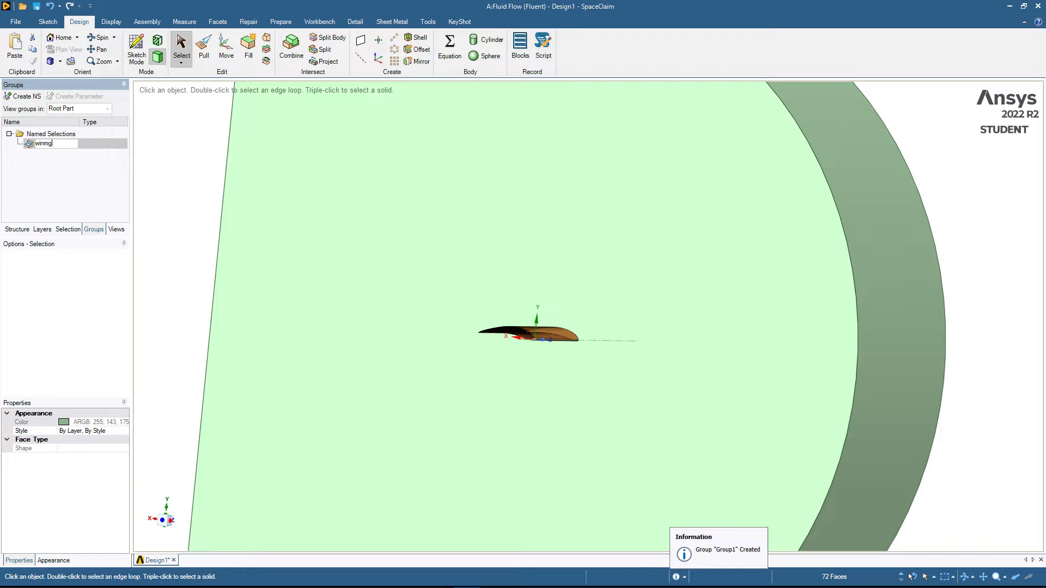
{"action": "type", "text": "ing"}
{"action": "key", "text": "Return"}
Step: Create a named selection called wall from the domain's upper and lower flat faces and the D-shaped end face away from the wing opening
{"action": "middle_click_drag", "start_coordinate": [327, 268], "coordinate": [495, 354]}
{"action": "scroll", "coordinate": [499, 348], "scroll_direction": "up", "scroll_amount": 1}
{"action": "scroll", "coordinate": [476, 351], "scroll_direction": "down", "scroll_amount": 4}
{"action": "scroll", "coordinate": [475, 350], "scroll_direction": "down", "scroll_amount": 2}
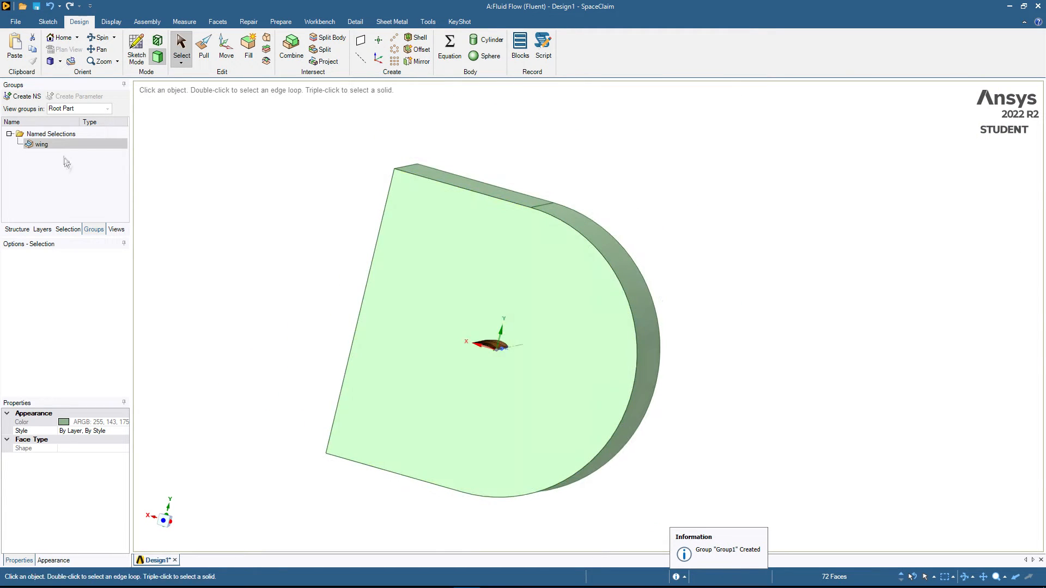
{"action": "middle_click_drag", "start_coordinate": [487, 333], "coordinate": [427, 315]}
{"action": "middle_click_drag", "start_coordinate": [603, 392], "coordinate": [313, 334]}
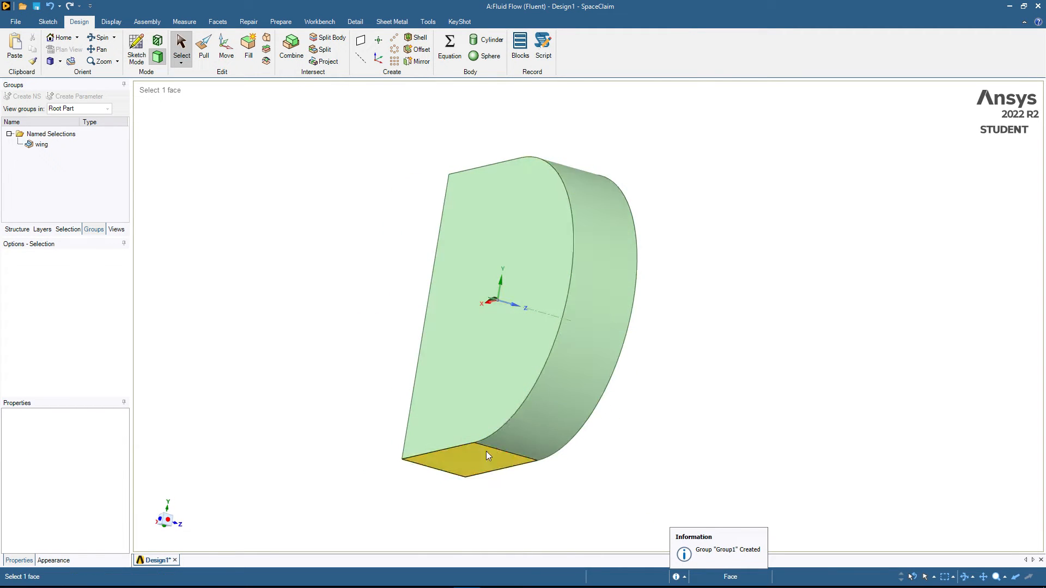
{"action": "left_click", "coordinate": [479, 454]}
{"action": "middle_click_drag", "start_coordinate": [479, 453], "coordinate": [516, 131]}
{"action": "left_click", "coordinate": [516, 130], "text": "ctrl"}
{"action": "middle_click_drag", "start_coordinate": [577, 245], "coordinate": [519, 334]}
{"action": "left_click", "coordinate": [671, 323], "text": "ctrl"}
{"action": "middle_click_drag", "start_coordinate": [652, 335], "coordinate": [283, 398]}
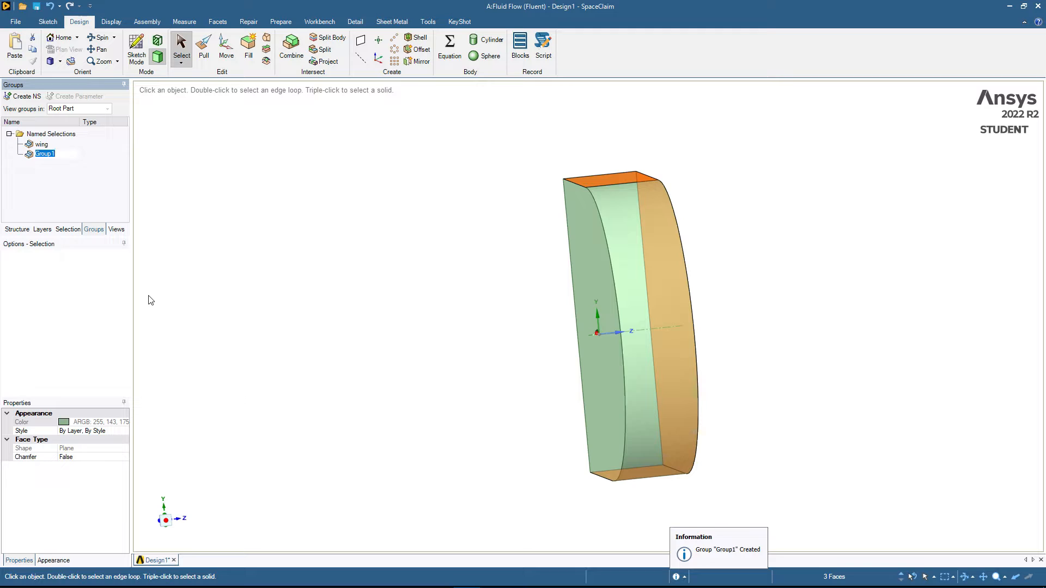
{"action": "type", "text": "w"}
{"action": "left_click", "coordinate": [474, 374]}
Step: Create a named selection called inlet from the domain's curved cylindrical face
{"action": "middle_click_drag", "start_coordinate": [484, 373], "coordinate": [409, 362]}
{"action": "left_click", "coordinate": [563, 174]}
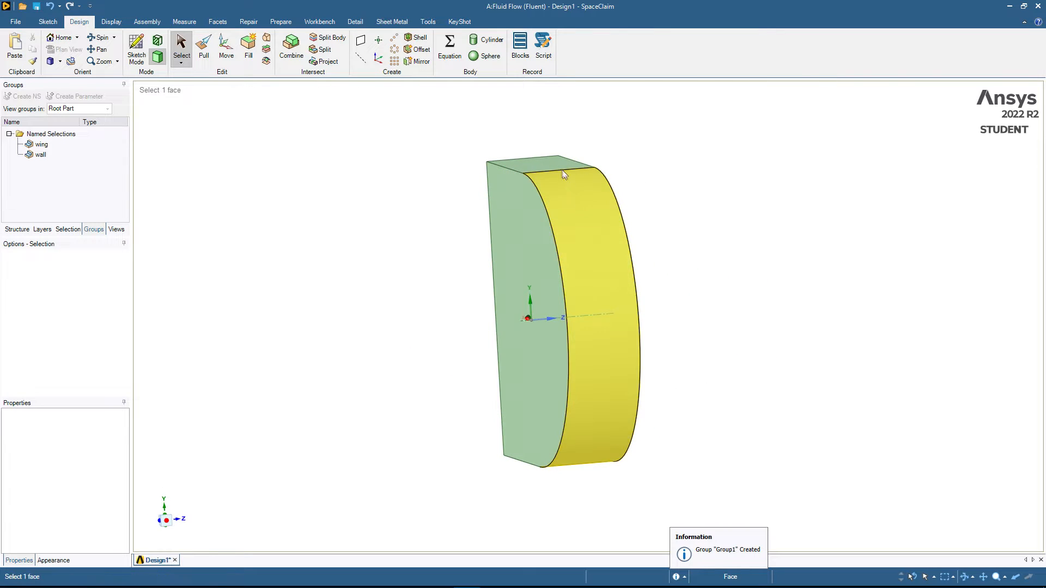
{"action": "left_click", "coordinate": [572, 225]}
{"action": "middle_click_drag", "start_coordinate": [223, 242], "coordinate": [264, 280]}
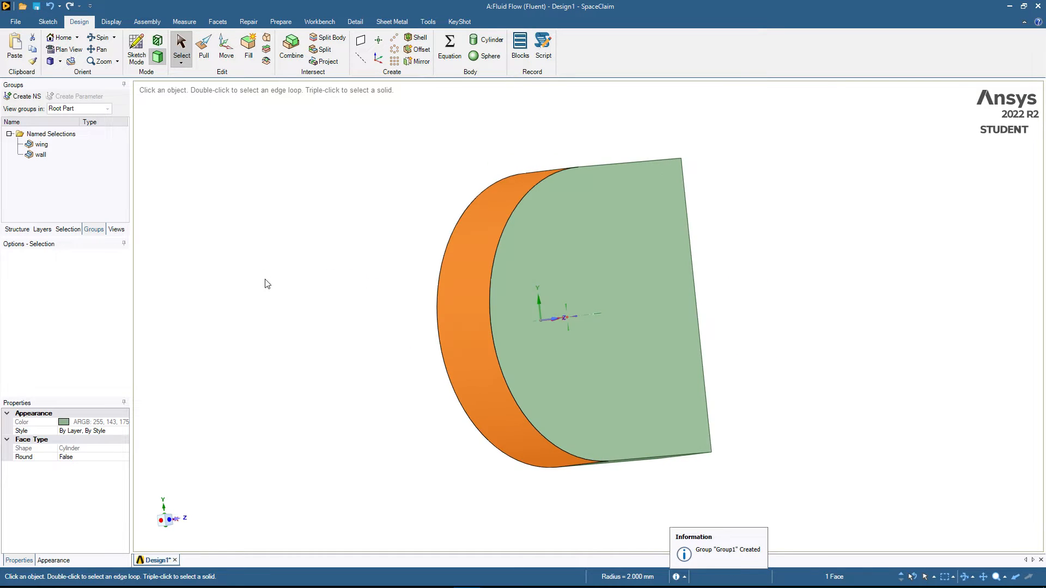
{"action": "key", "text": "ctrl"}
{"action": "type", "text": "inlet"}
{"action": "key", "text": "Return"}
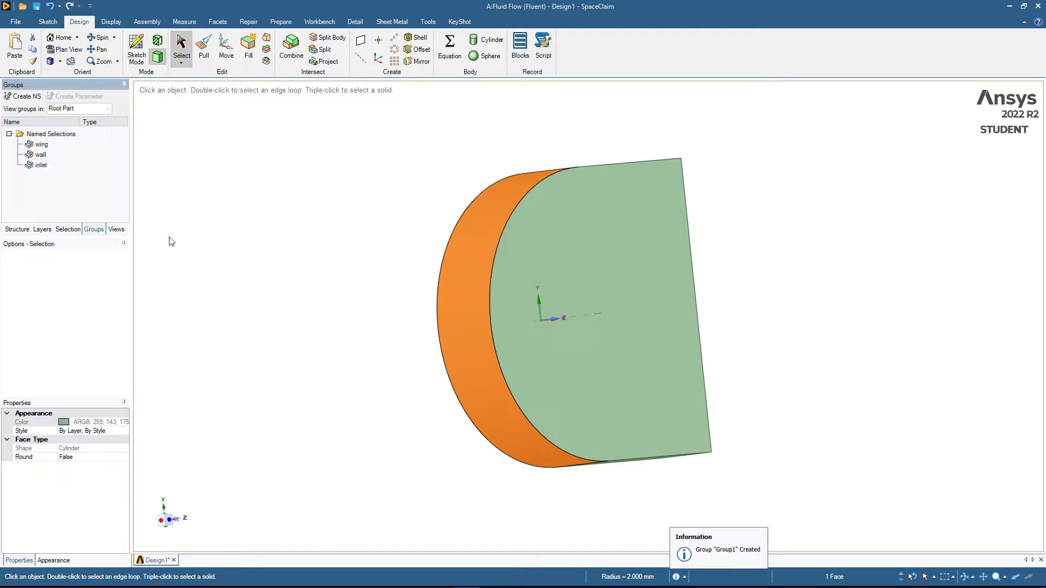
Step: Create a named selection called outlet from the flat rectangular face opposite the curved inlet
{"action": "left_click", "coordinate": [265, 277]}
{"action": "middle_click_drag", "start_coordinate": [697, 303], "coordinate": [593, 309]}
{"action": "left_click", "coordinate": [688, 290]}
{"action": "middle_click_drag", "start_coordinate": [688, 290], "coordinate": [525, 355]}
{"action": "key", "text": "ctrl+g"}
{"action": "type", "text": "outlet"}
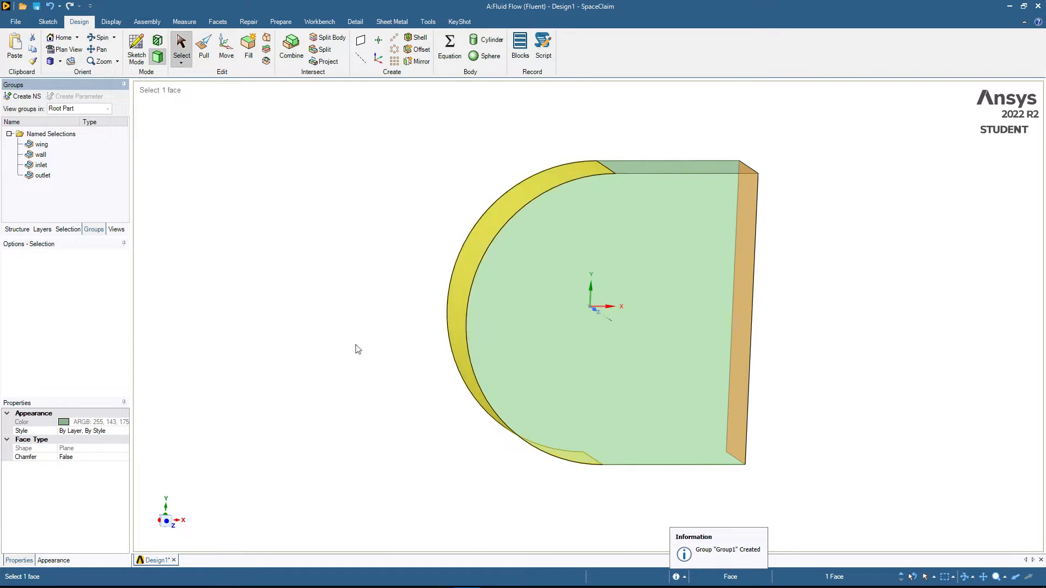
{"action": "left_click", "coordinate": [359, 348]}
Step: Create a named selection called symmetry from the D-shaped face that contains the wing opening
{"action": "middle_click_drag", "start_coordinate": [401, 334], "coordinate": [386, 372]}
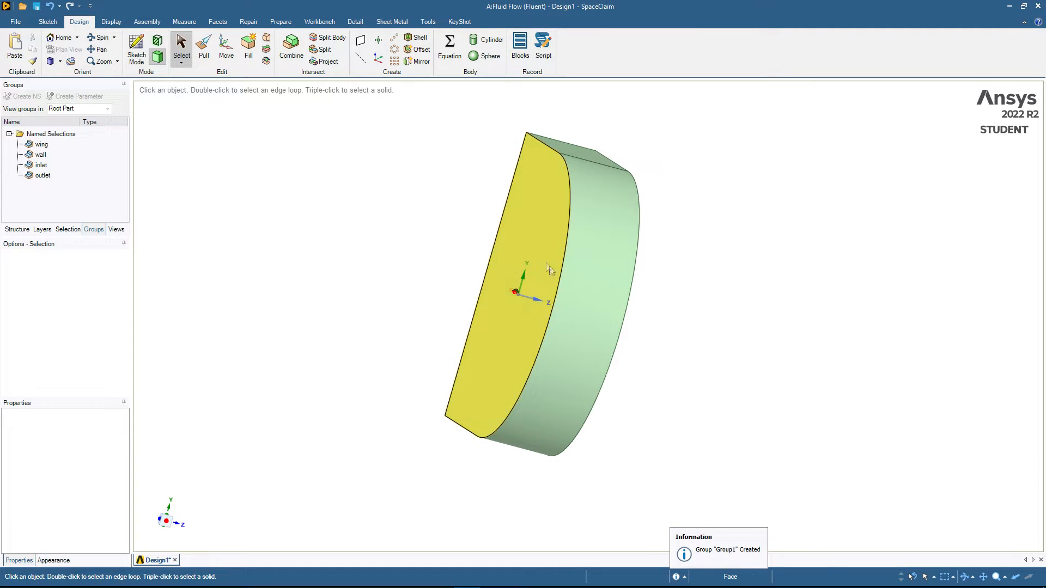
{"action": "left_click", "coordinate": [527, 236]}
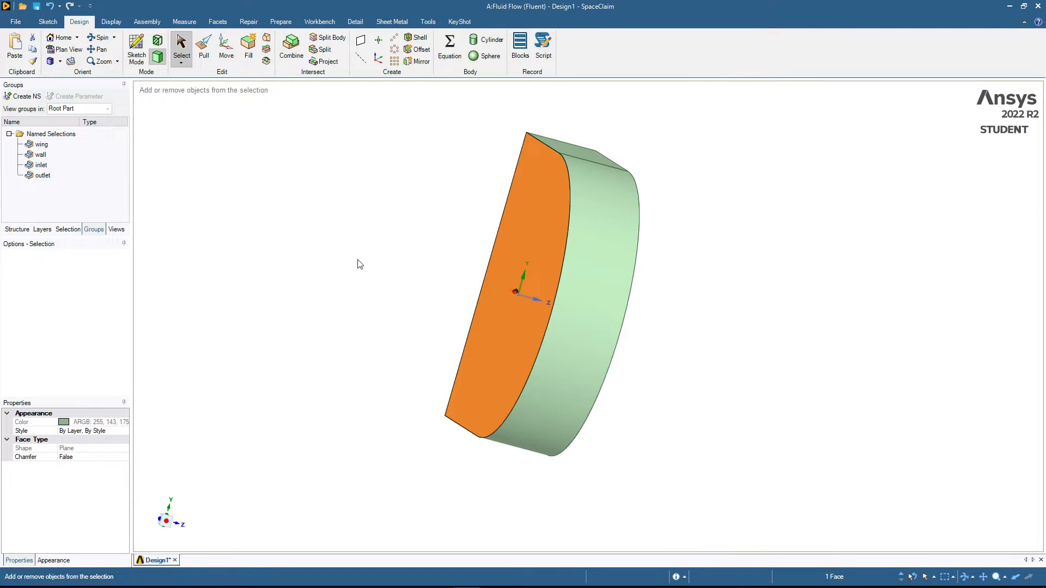
{"action": "type", "text": "sy"}
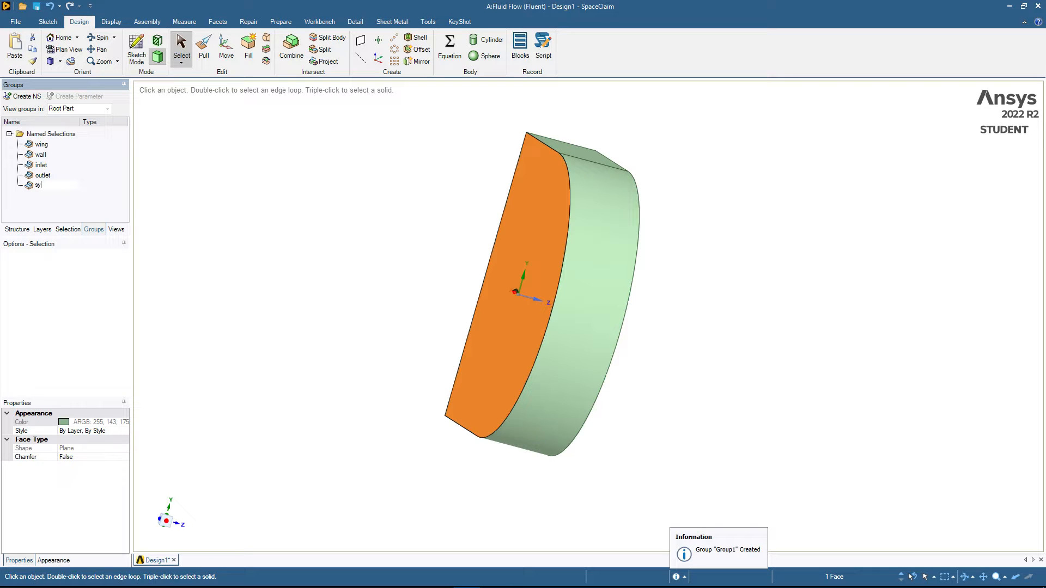
{"action": "type", "text": "mmetry"}
{"action": "key", "text": "Return"}
Step: Examine the finished fluid domain from several sides, including the curved face, the D-shaped ends and the wing-shaped opening
{"action": "middle_click_drag", "start_coordinate": [506, 256], "coordinate": [387, 333]}
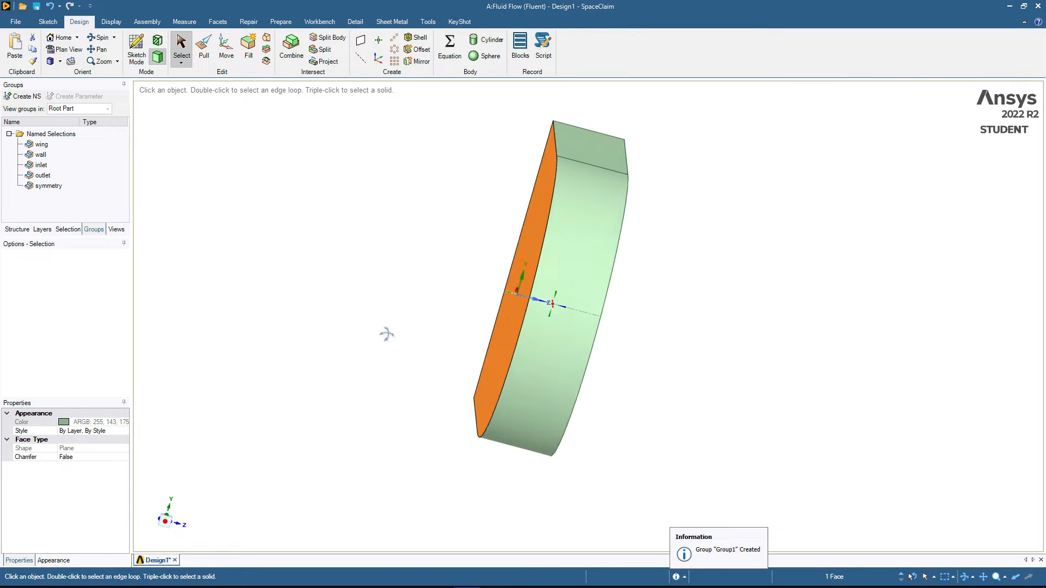
{"action": "mouse_move", "coordinate": [425, 273]}
{"action": "middle_mouse_down"}
{"action": "mouse_move", "coordinate": [453, 262]}
{"action": "mouse_move", "coordinate": [517, 283]}
{"action": "mouse_move", "coordinate": [441, 278]}
{"action": "mouse_move", "coordinate": [572, 305]}
{"action": "mouse_move", "coordinate": [427, 266]}
{"action": "mouse_move", "coordinate": [465, 278]}
{"action": "middle_mouse_up"}
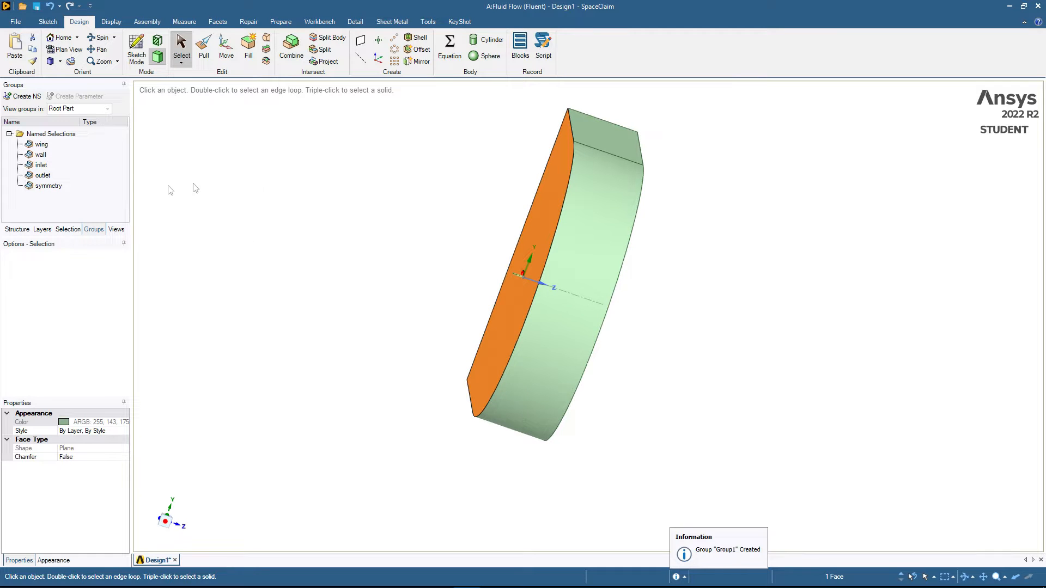
{"action": "middle_click_drag", "start_coordinate": [378, 224], "coordinate": [357, 201]}
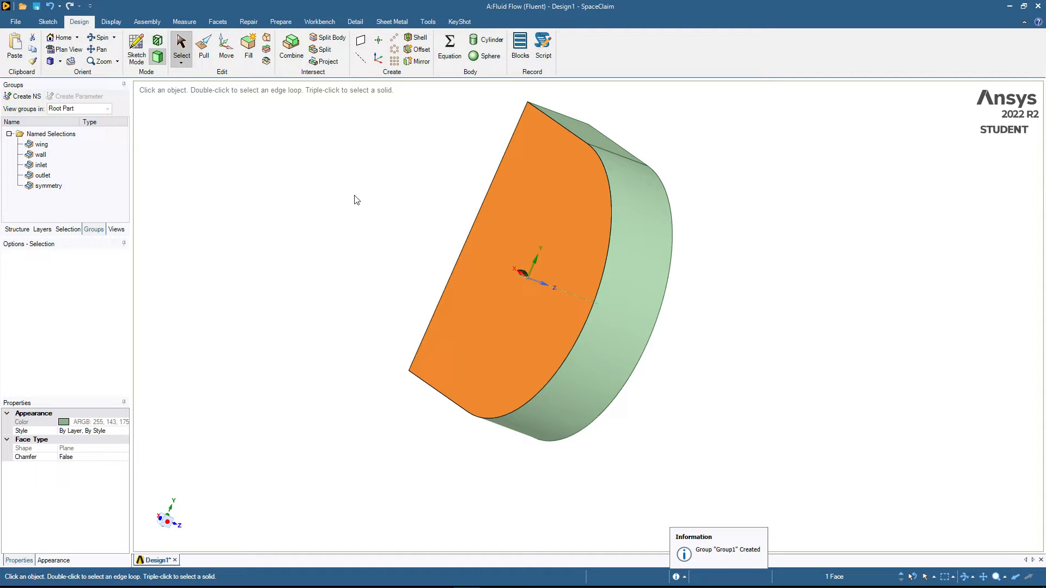
{"action": "middle_click_drag", "start_coordinate": [444, 224], "coordinate": [724, 281]}
{"action": "left_click", "coordinate": [660, 282]}
{"action": "middle_click_drag", "start_coordinate": [583, 281], "coordinate": [354, 217]}
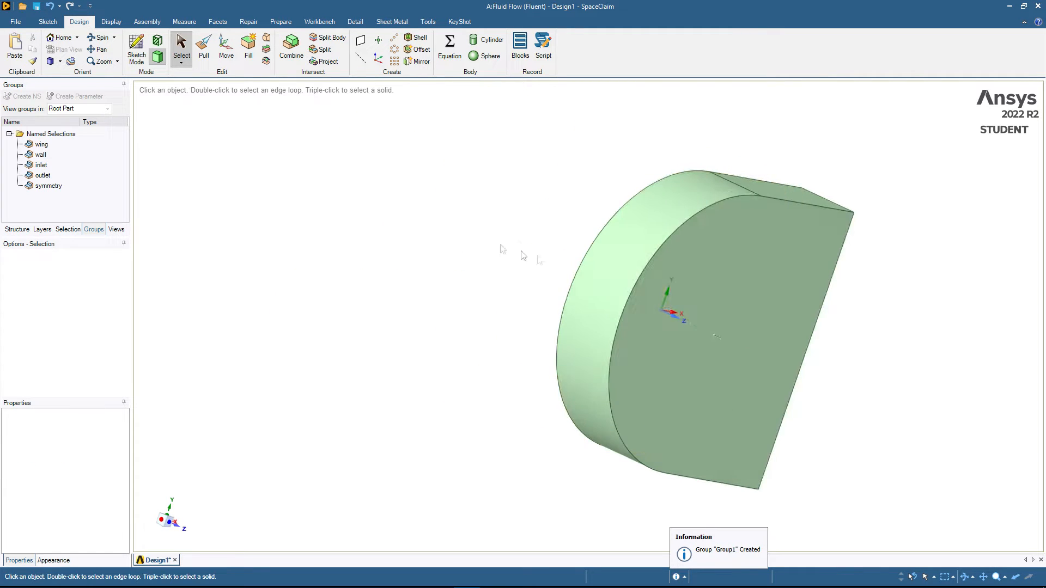
{"action": "middle_click_drag", "start_coordinate": [481, 244], "coordinate": [506, 243]}
{"action": "middle_click_drag", "start_coordinate": [586, 289], "coordinate": [538, 252]}
{"action": "scroll", "coordinate": [674, 331], "scroll_direction": "down", "scroll_amount": 3}
{"action": "scroll", "coordinate": [674, 342], "scroll_direction": "up", "scroll_amount": 9}
{"action": "middle_click_drag", "start_coordinate": [696, 293], "coordinate": [663, 343]}
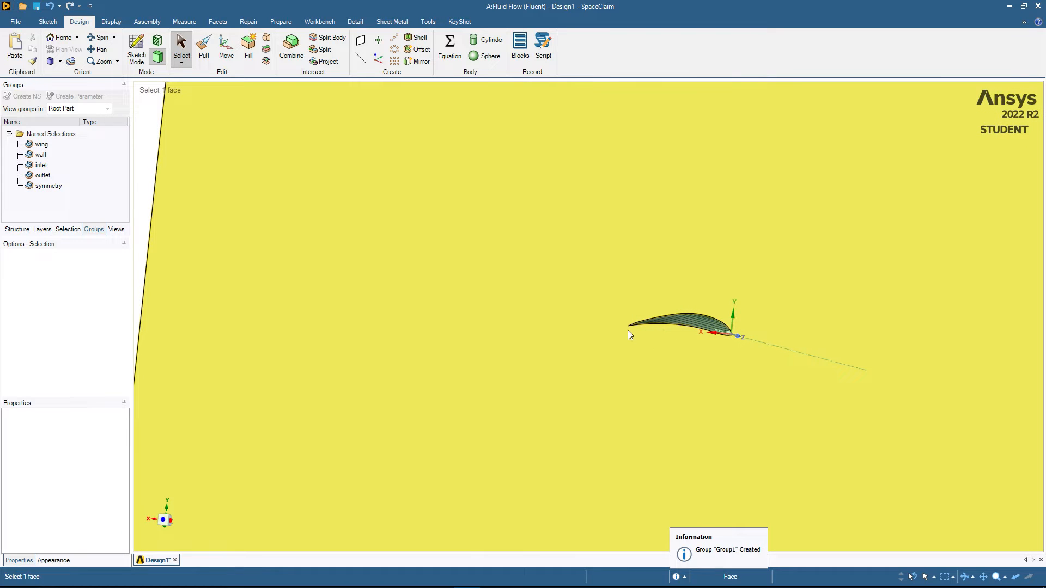
{"action": "scroll", "coordinate": [566, 302], "scroll_direction": "up", "scroll_amount": 3}
{"action": "scroll", "coordinate": [566, 301], "scroll_direction": "down", "scroll_amount": 8}
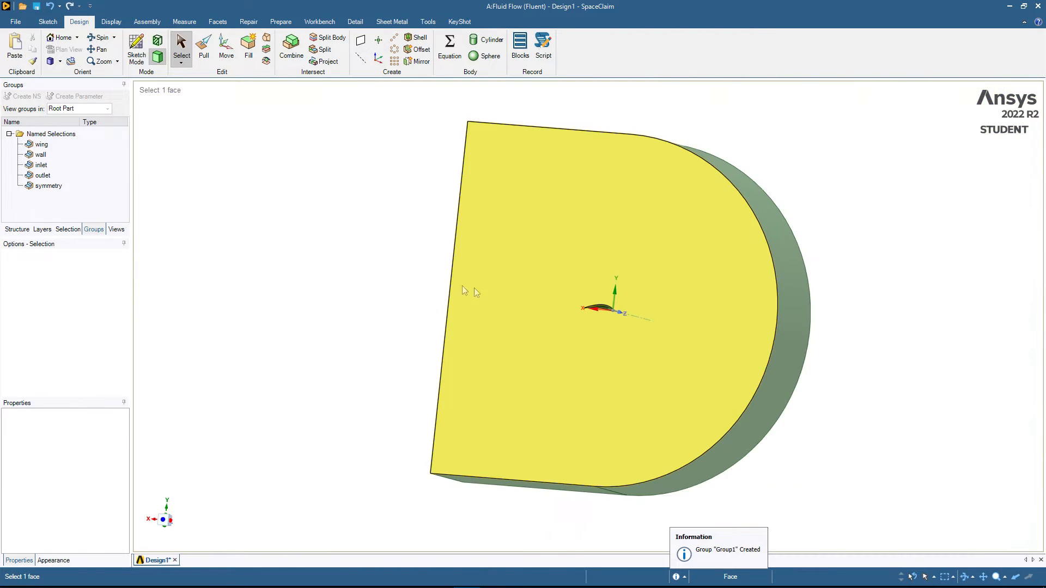
Step: Close the SpaceClaim window with the finished fluid domain
{"action": "left_click", "coordinate": [1038, 6]}
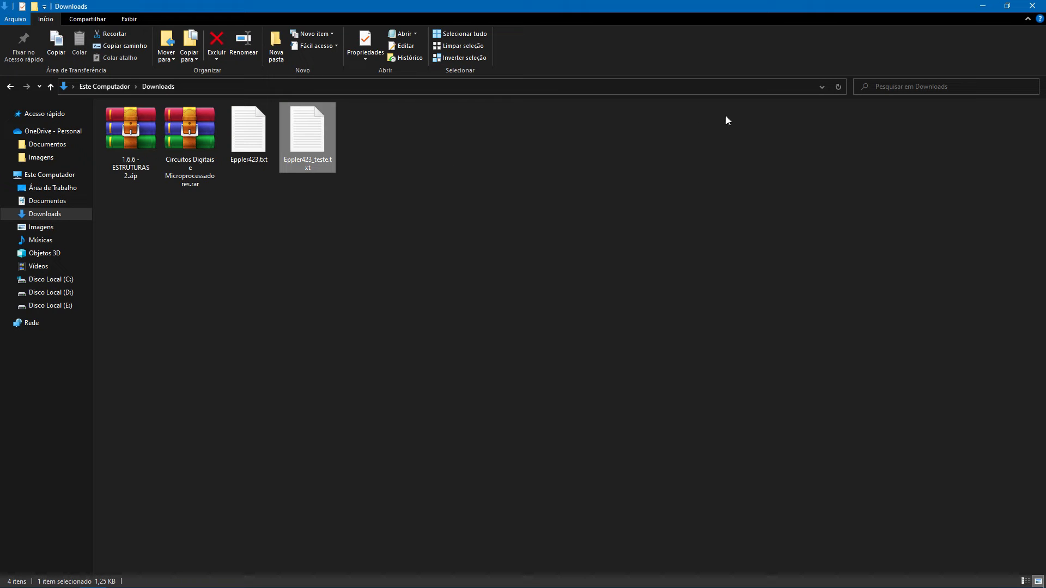
Step: Close the Downloads folder window and open the Mesh component of the Fluid Flow (Fluent) system in Workbench
{"action": "left_click", "coordinate": [1033, 6]}
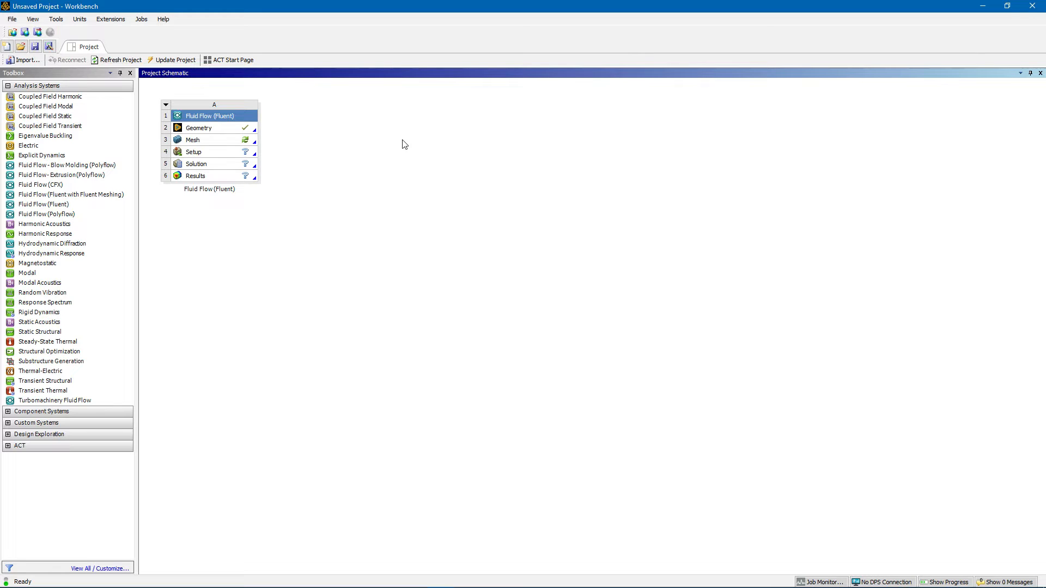
{"action": "left_click", "coordinate": [213, 143]}
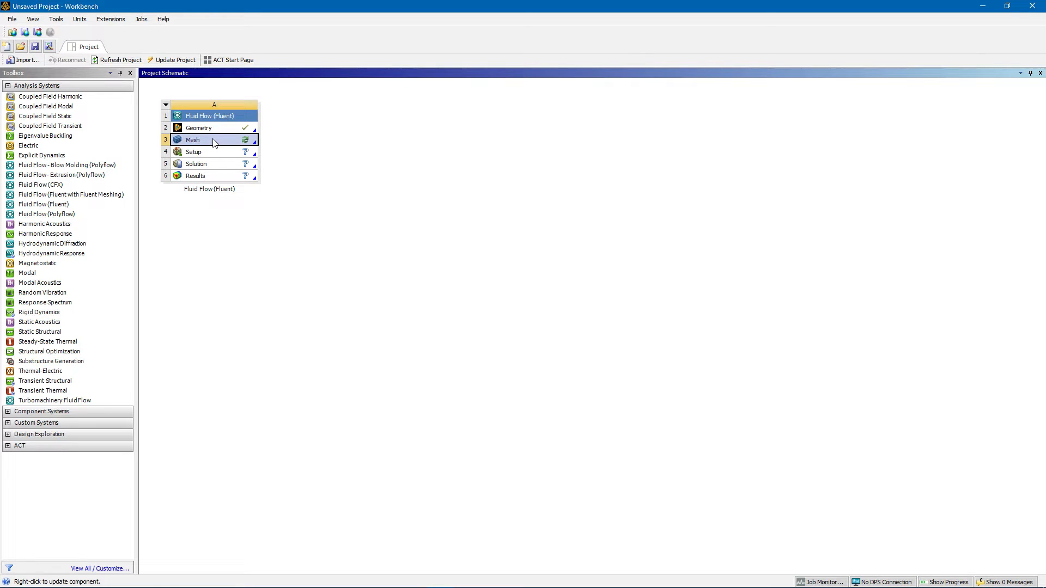
{"action": "double_click", "coordinate": [221, 143]}
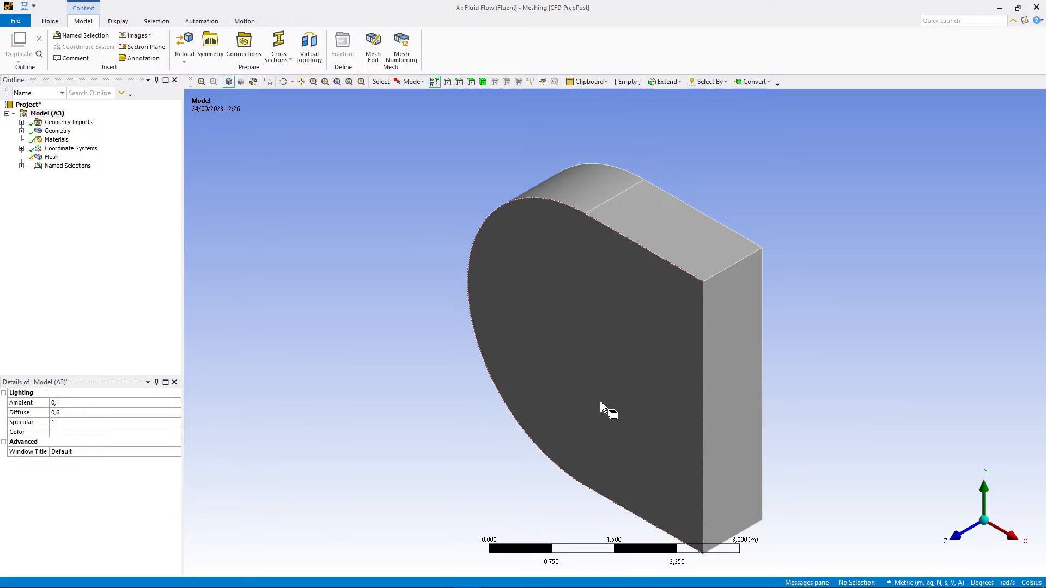
Step: Set the global mesh element size to 0,5 m and set Capture Proximity to Yes in the sizing settings
{"action": "left_click", "coordinate": [52, 157]}
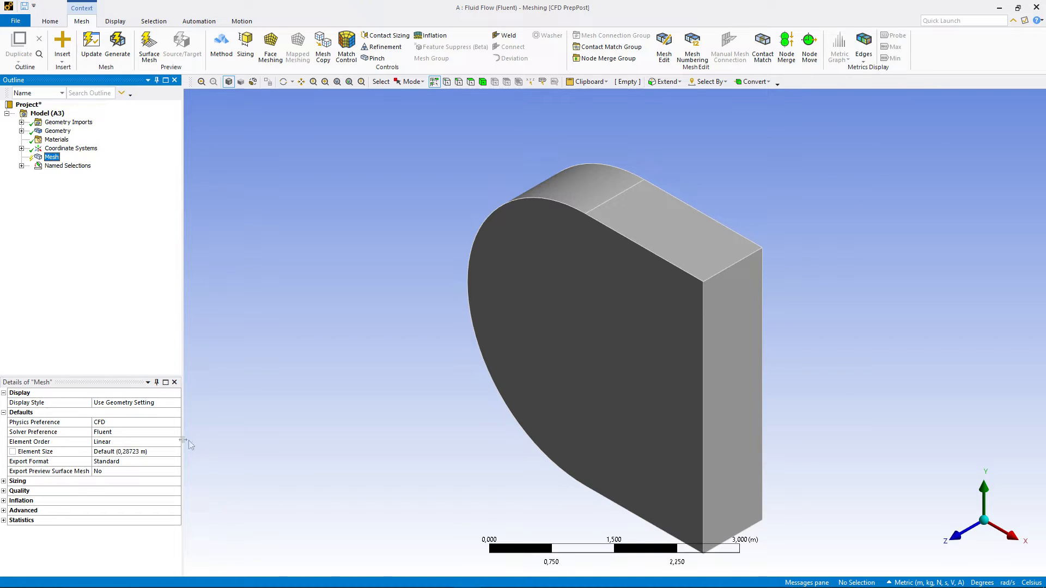
{"action": "left_click", "coordinate": [124, 453]}
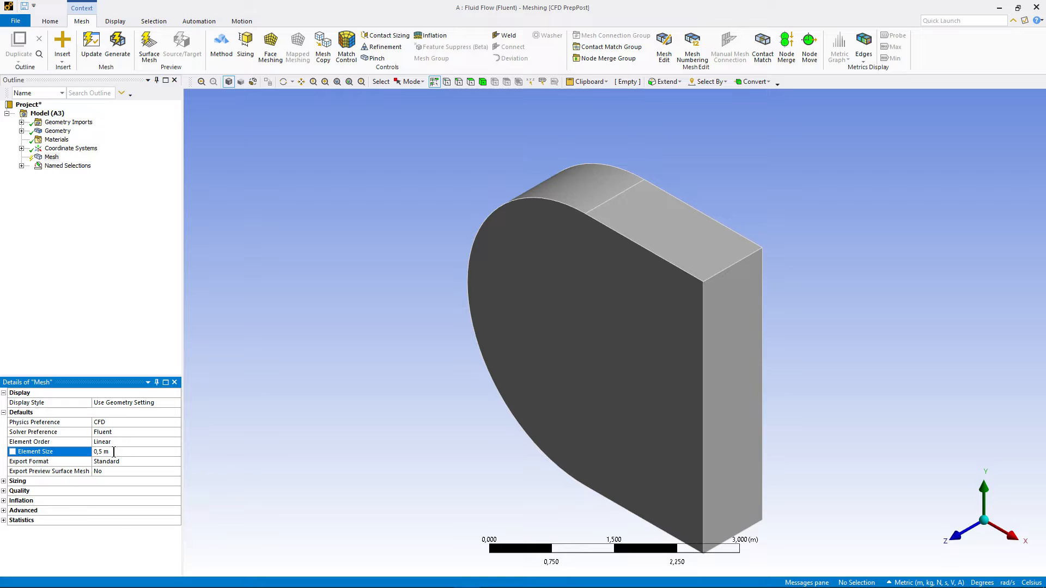
{"action": "left_click", "coordinate": [5, 483]}
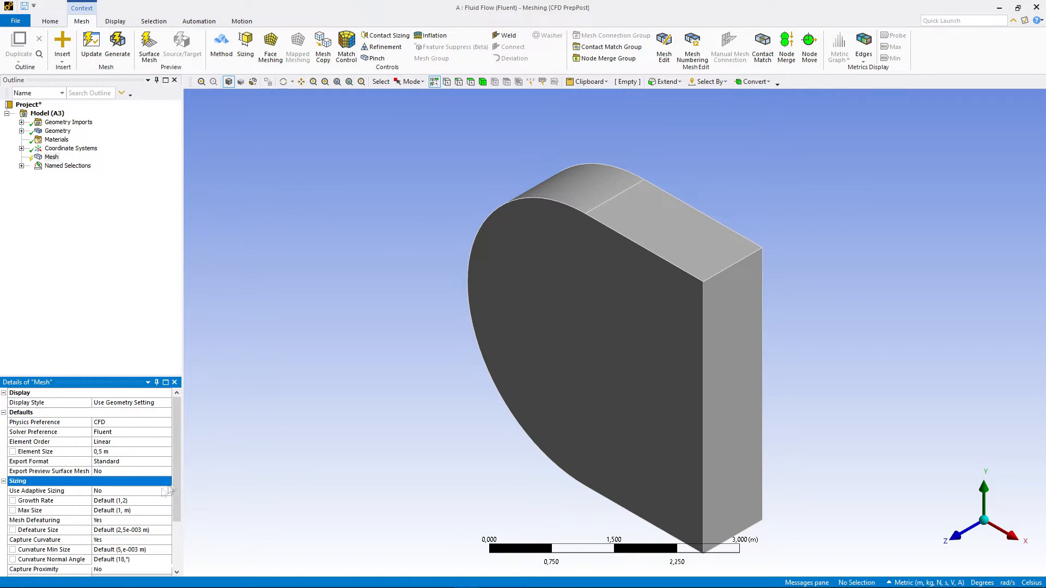
{"action": "left_click_drag", "start_coordinate": [179, 463], "coordinate": [177, 495]}
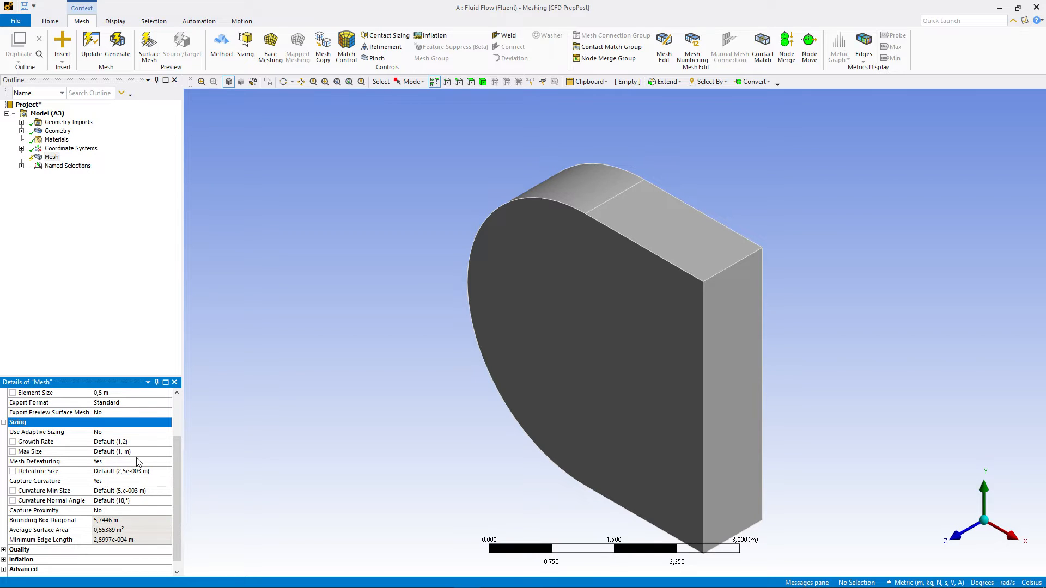
{"action": "left_click_drag", "start_coordinate": [175, 462], "coordinate": [179, 473]}
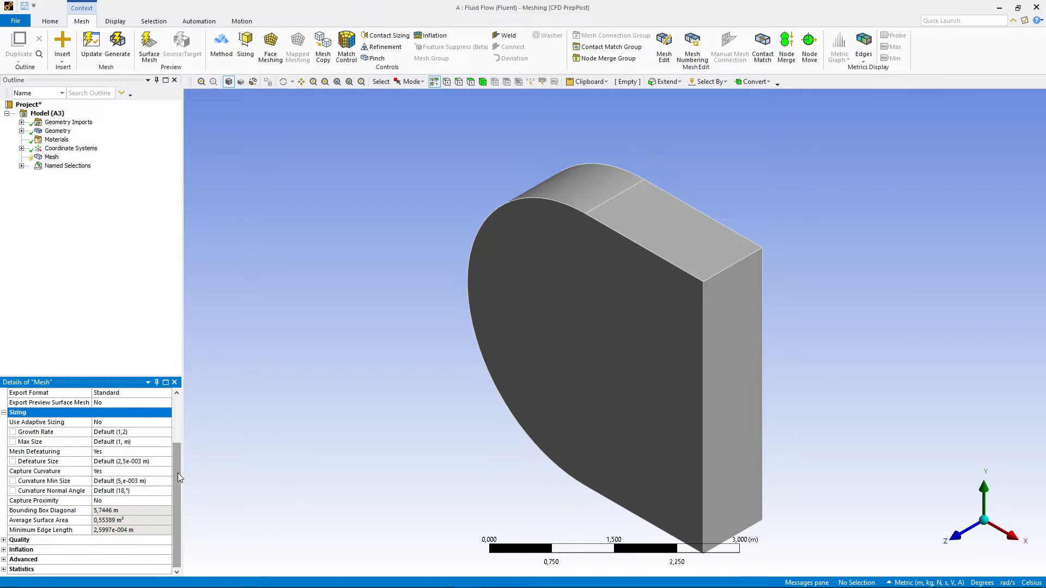
{"action": "left_click", "coordinate": [129, 501]}
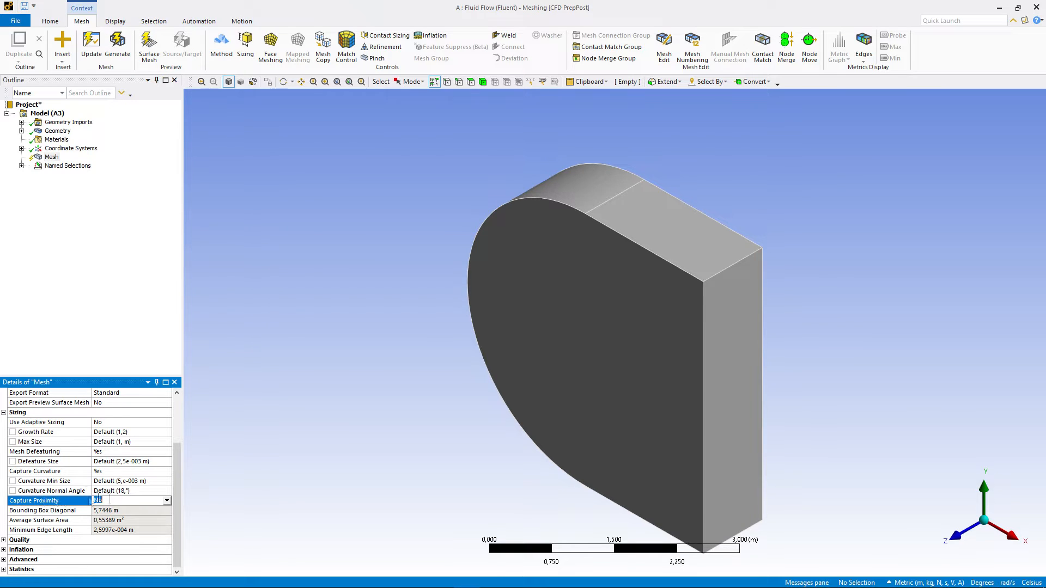
{"action": "left_click", "coordinate": [167, 500]}
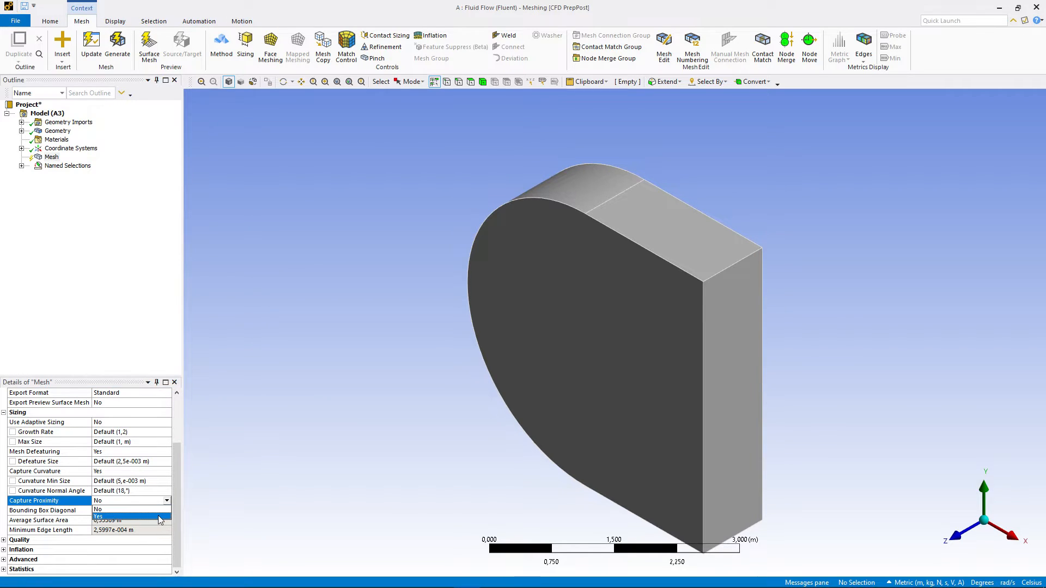
{"action": "left_click", "coordinate": [158, 515]}
Step: Review the remaining global mesh settings for sizing, quality, inflation, advanced options and statistics
{"action": "left_click_drag", "start_coordinate": [177, 476], "coordinate": [177, 525]}
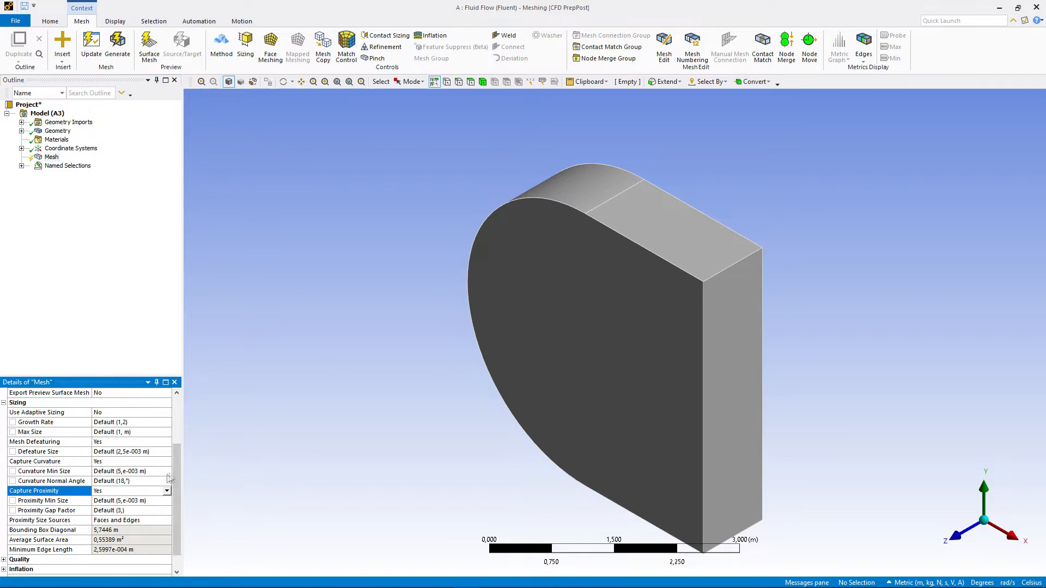
{"action": "scroll", "coordinate": [169, 479], "scroll_direction": "down", "scroll_amount": 1}
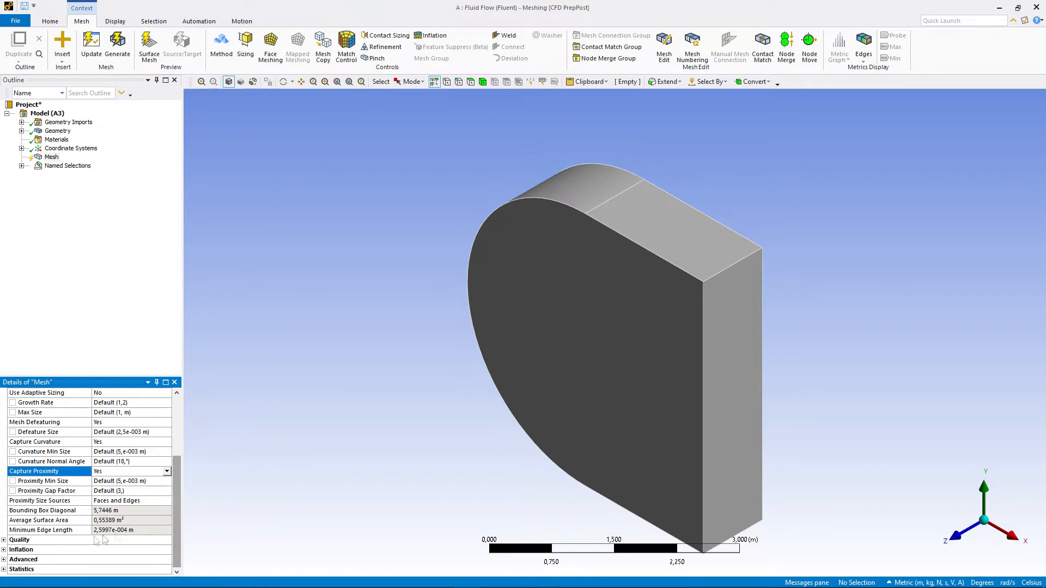
{"action": "left_click", "coordinate": [3, 540]}
{"action": "scroll", "coordinate": [142, 531], "scroll_direction": "down", "scroll_amount": 2}
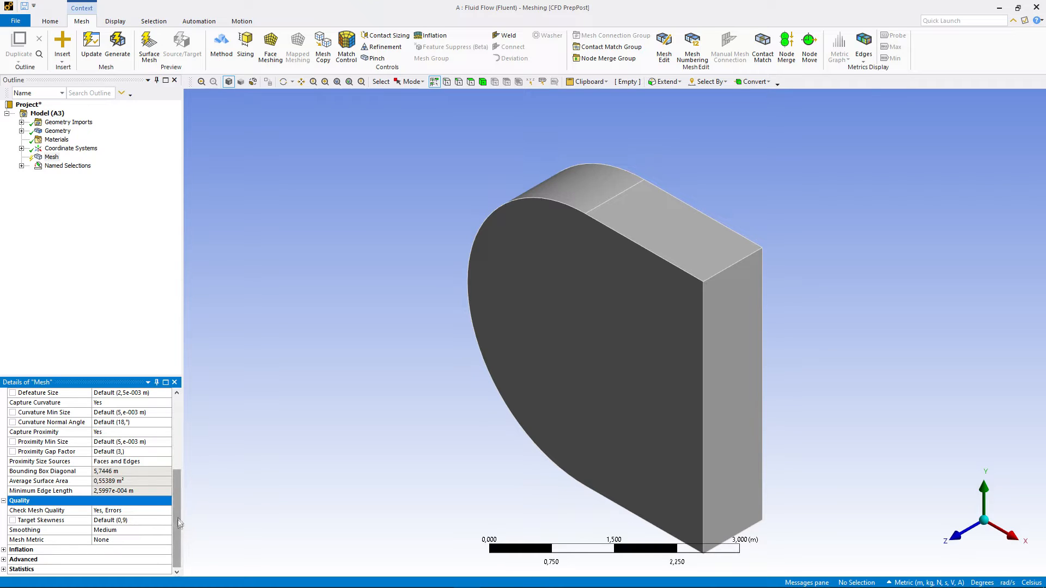
{"action": "left_click", "coordinate": [4, 550]}
{"action": "scroll", "coordinate": [76, 493], "scroll_direction": "down", "scroll_amount": 3}
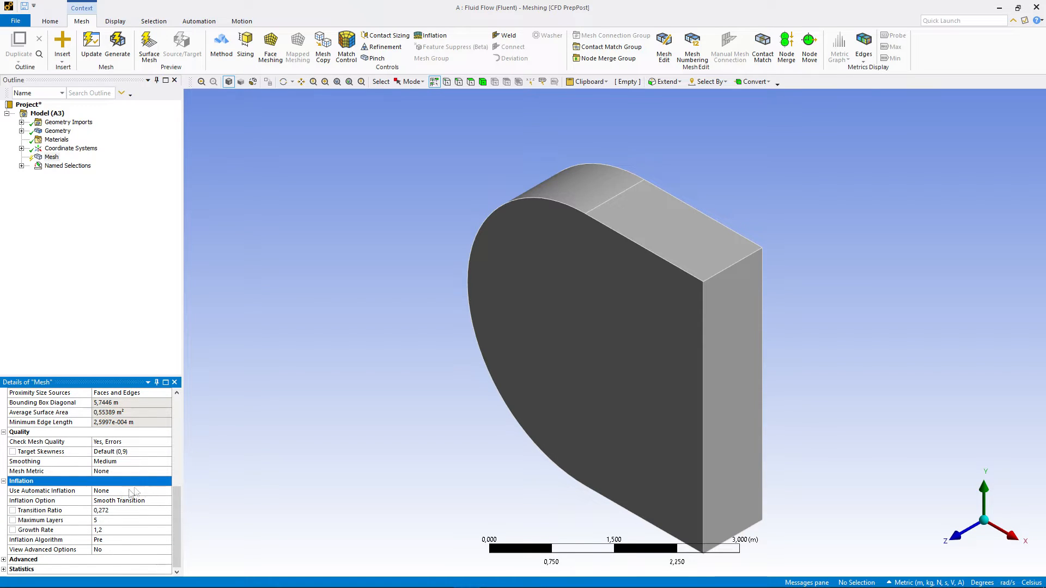
{"action": "left_click", "coordinate": [205, 521]}
{"action": "left_click", "coordinate": [4, 560]}
{"action": "scroll", "coordinate": [161, 527], "scroll_direction": "down", "scroll_amount": 3}
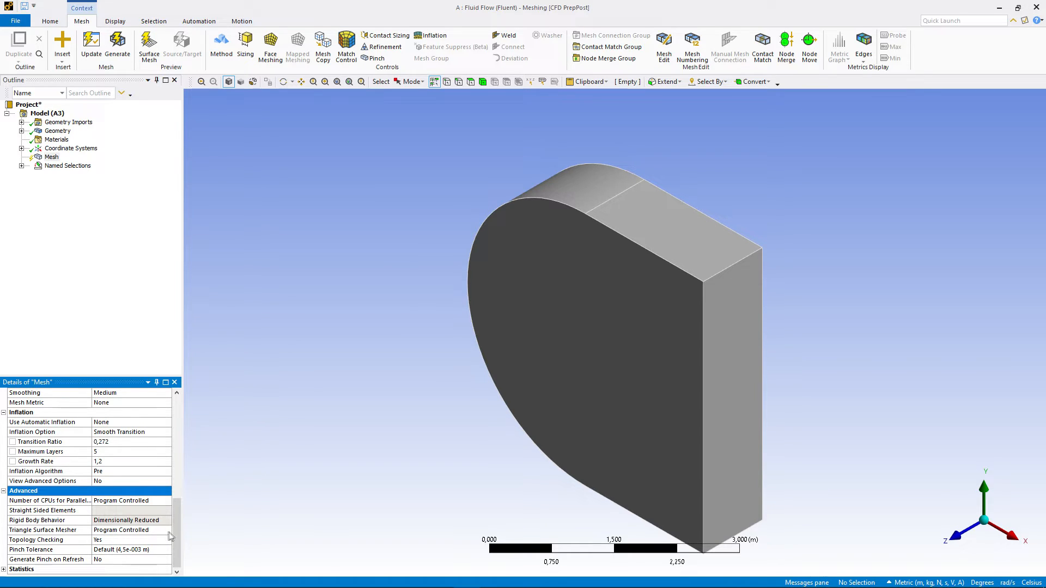
{"action": "left_click", "coordinate": [3, 570]}
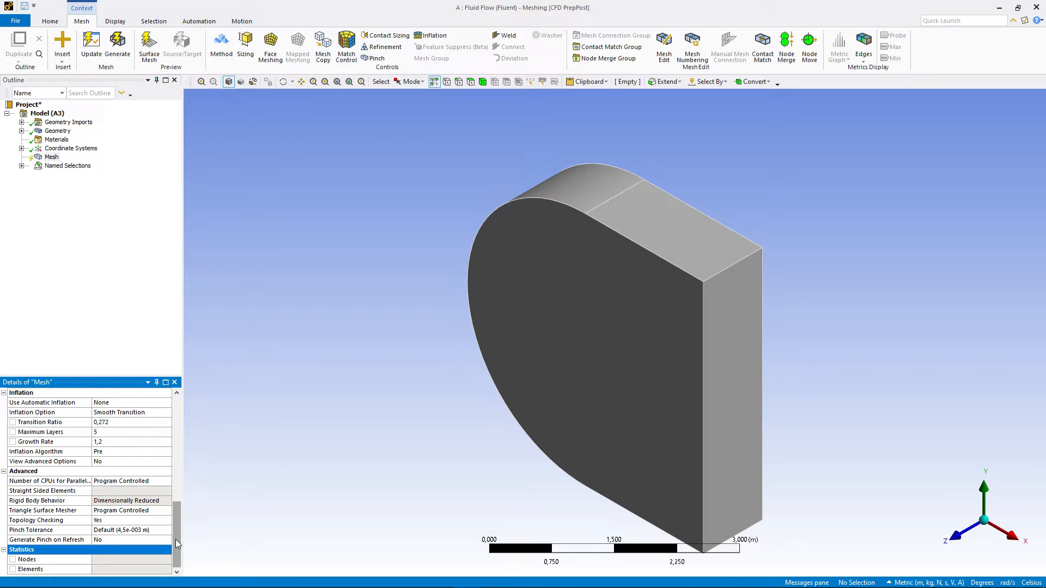
{"action": "left_click_drag", "start_coordinate": [178, 538], "coordinate": [178, 427]}
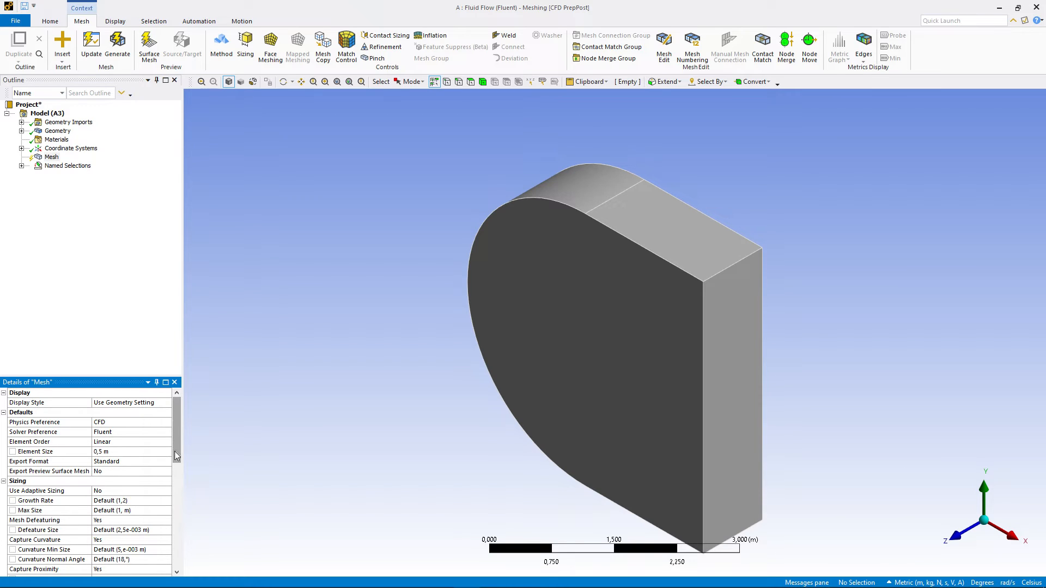
{"action": "mouse_move", "coordinate": [178, 458]}
{"action": "left_mouse_down"}
{"action": "mouse_move", "coordinate": [178, 482]}
{"action": "mouse_move", "coordinate": [178, 457]}
{"action": "left_mouse_up"}
Step: Add a mesh method scoped to the fluid domain body and keep its method as Automatic
{"action": "left_click", "coordinate": [51, 157]}
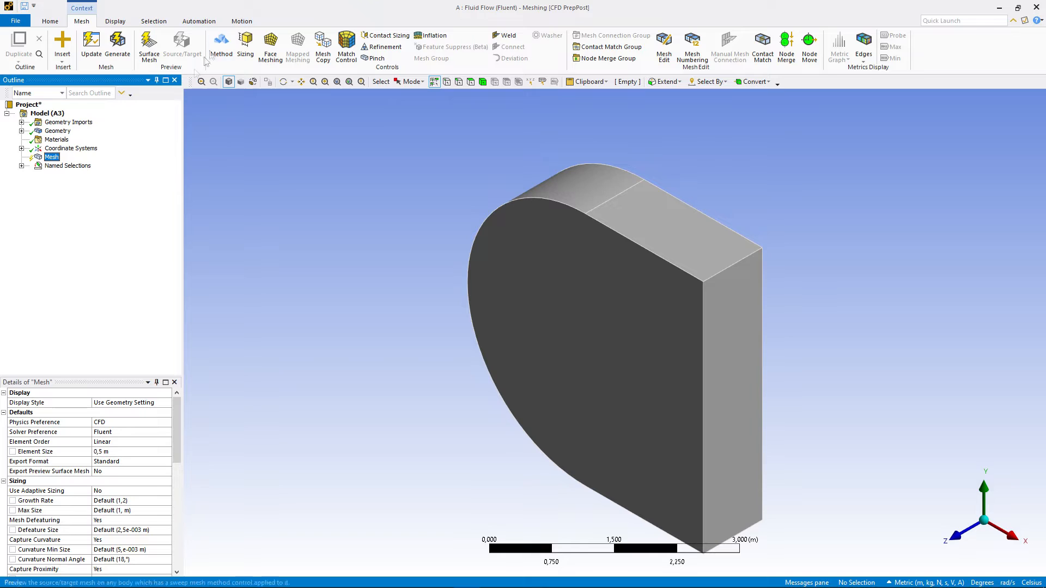
{"action": "left_click", "coordinate": [221, 45]}
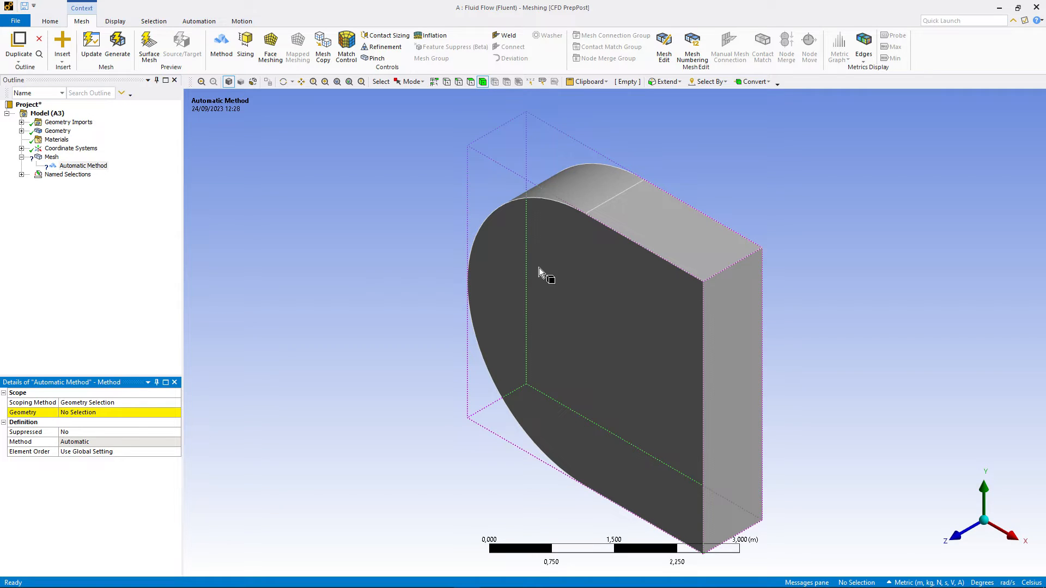
{"action": "left_click", "coordinate": [482, 82]}
{"action": "left_click", "coordinate": [590, 349]}
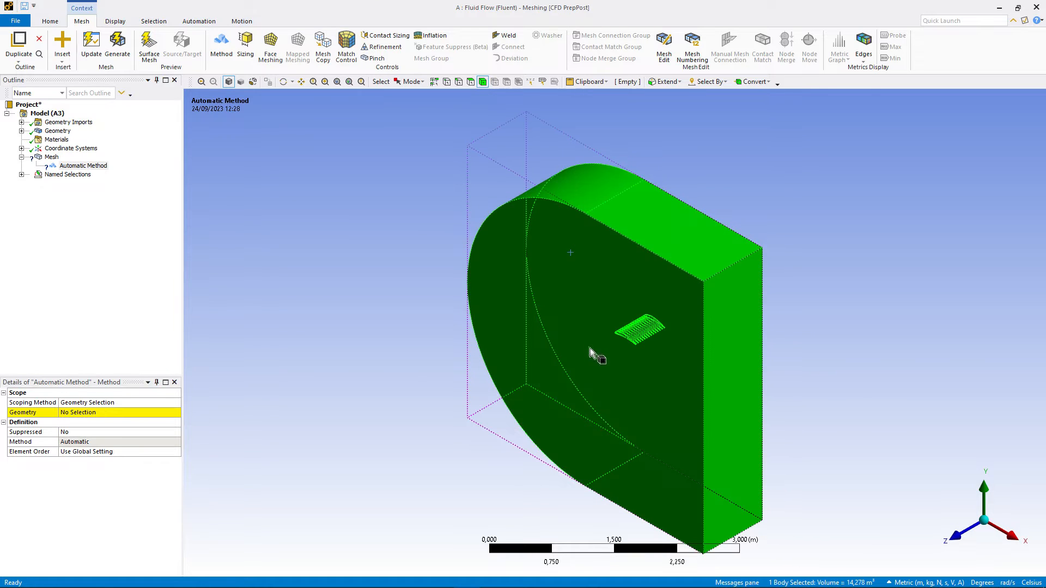
{"action": "left_click", "coordinate": [146, 411]}
{"action": "left_click", "coordinate": [98, 412]}
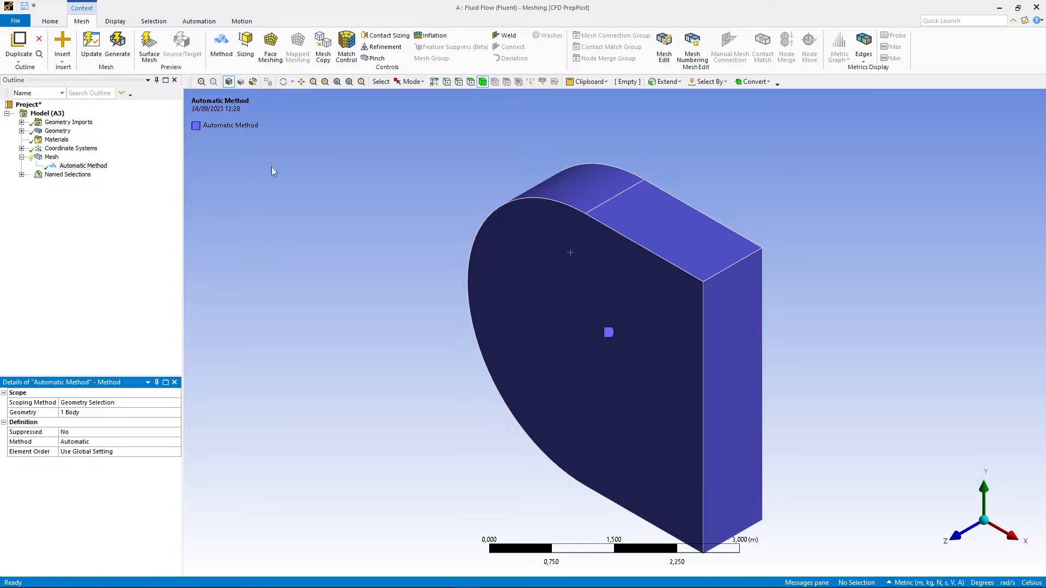
{"action": "left_click", "coordinate": [112, 442]}
{"action": "left_click", "coordinate": [175, 441]}
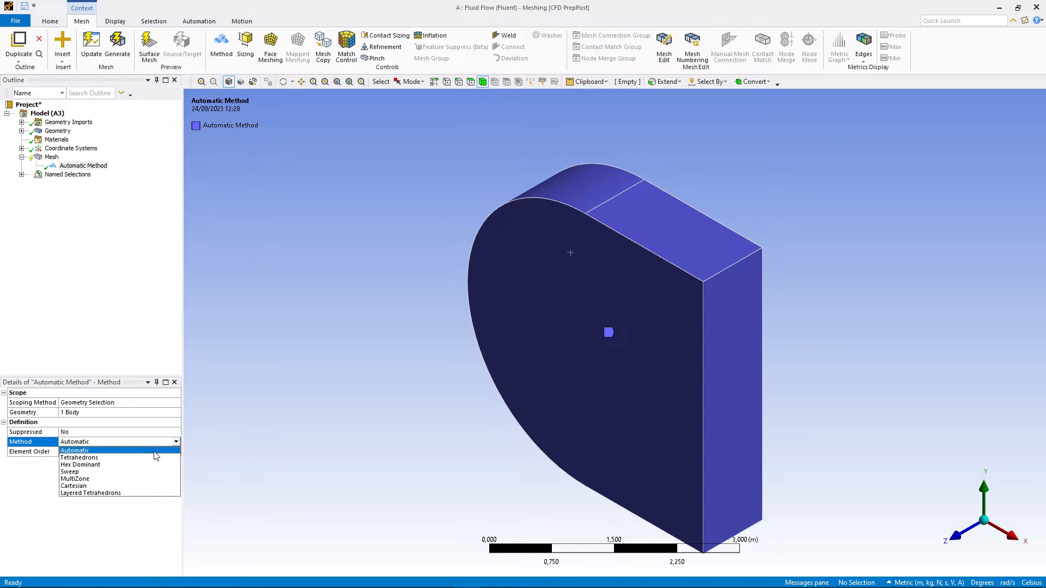
{"action": "left_click", "coordinate": [155, 451]}
Step: Add an Inflation control to the mesh and scope its geometry to the fluid domain body
{"action": "left_click", "coordinate": [52, 158]}
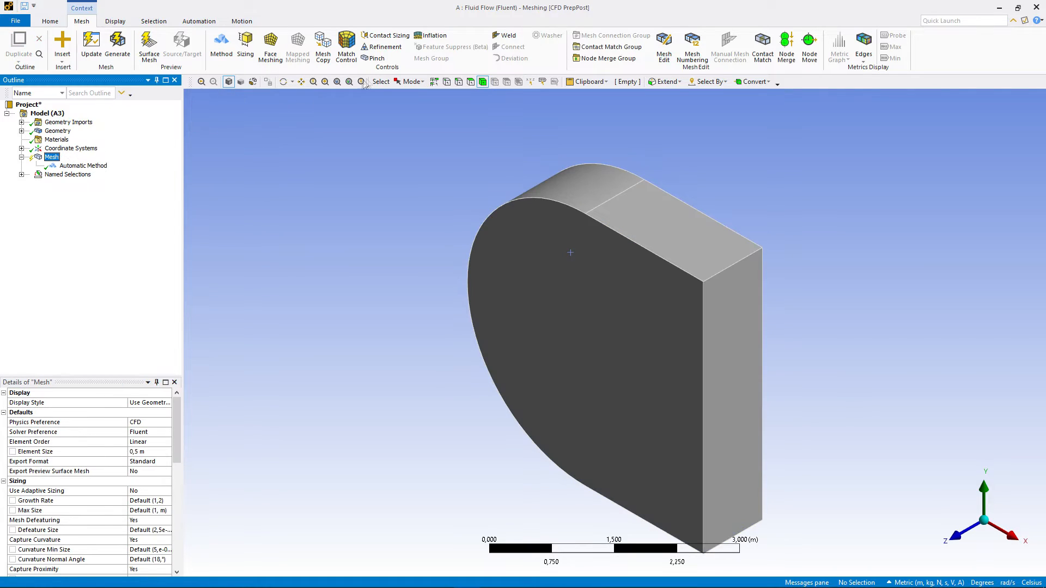
{"action": "left_click", "coordinate": [429, 35]}
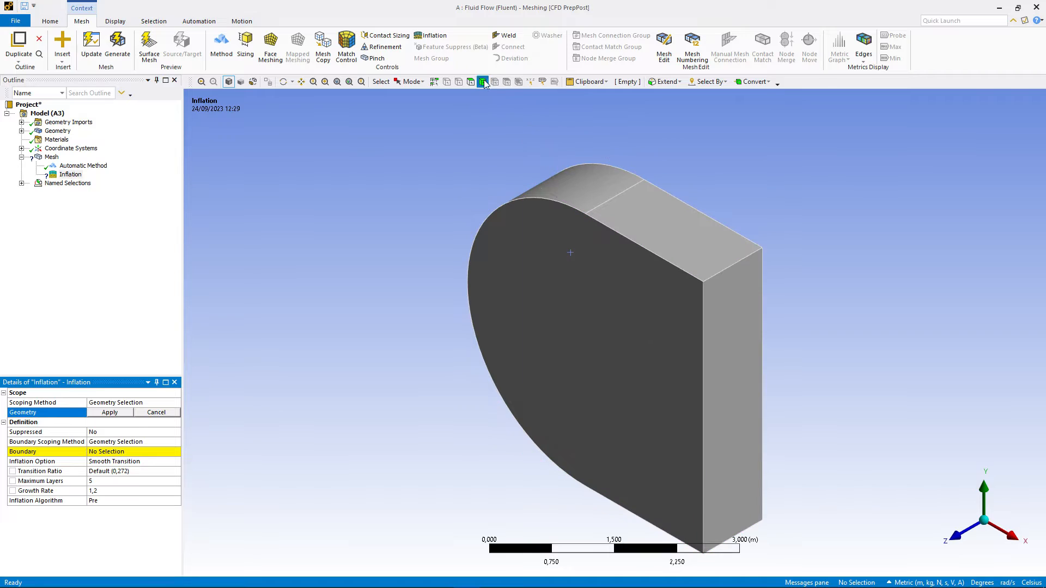
{"action": "left_click", "coordinate": [562, 295]}
{"action": "left_click", "coordinate": [110, 412]}
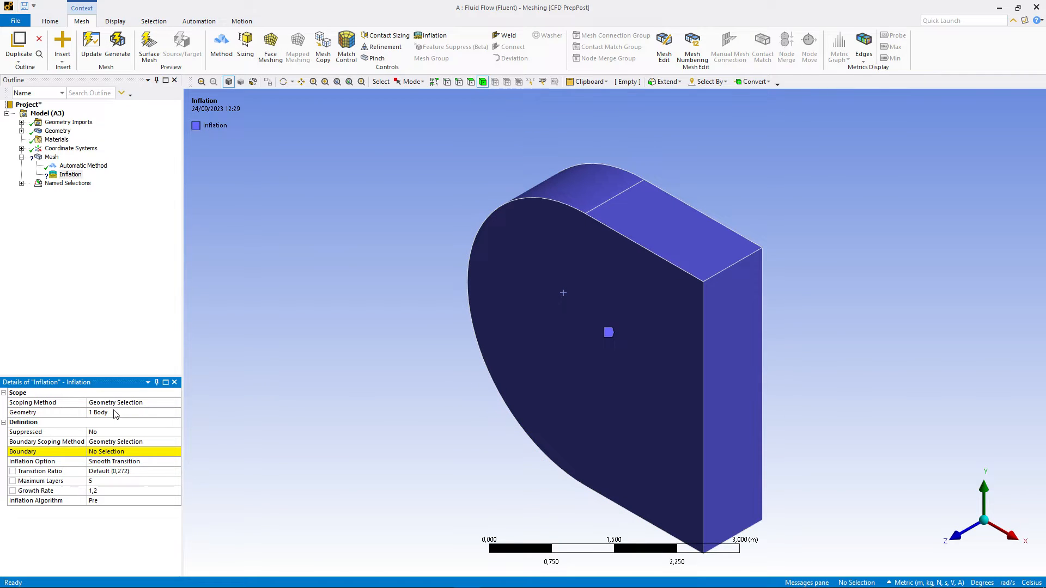
Step: Scope the inflation boundary by Named Selections and choose wing as the boundary
{"action": "left_click", "coordinate": [161, 442]}
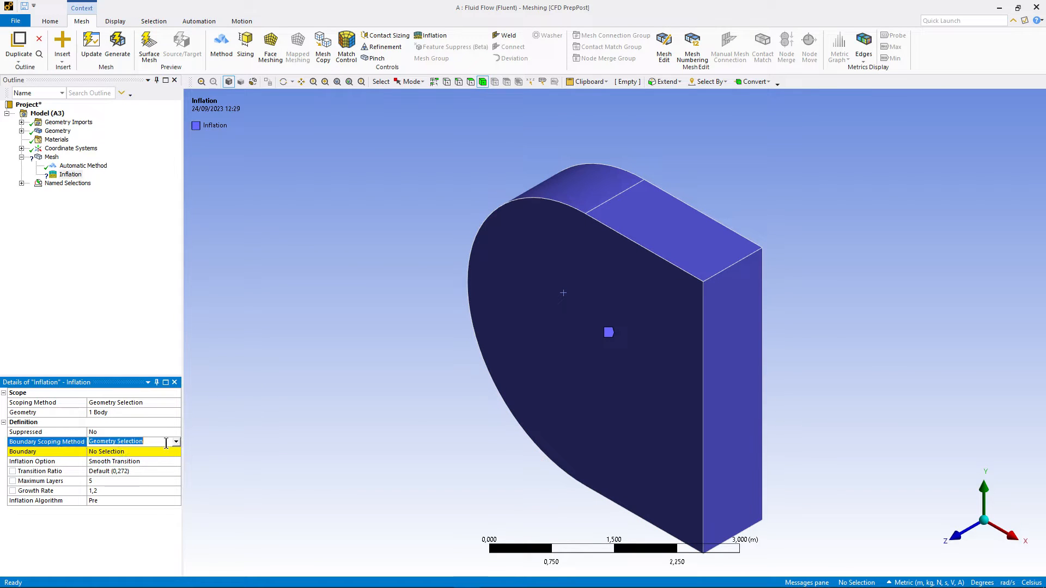
{"action": "left_click", "coordinate": [160, 458]}
{"action": "left_click", "coordinate": [152, 456]}
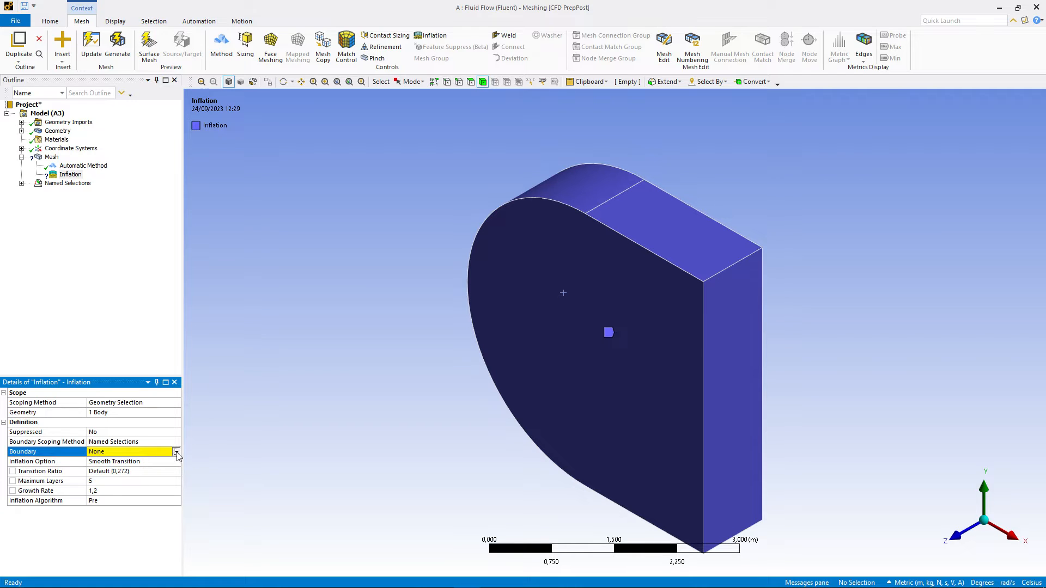
{"action": "left_click", "coordinate": [175, 452]}
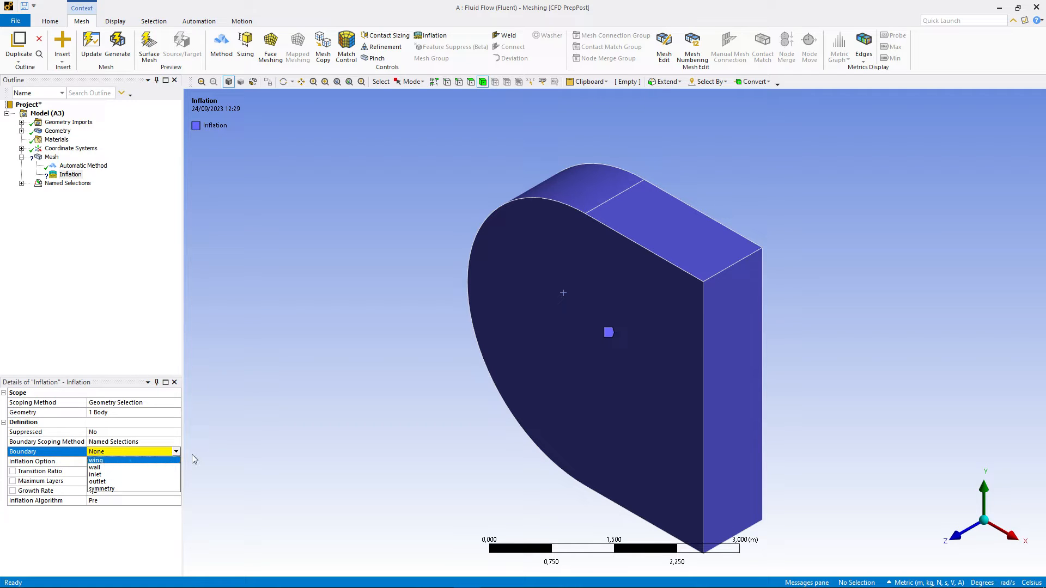
{"action": "key", "text": "Return"}
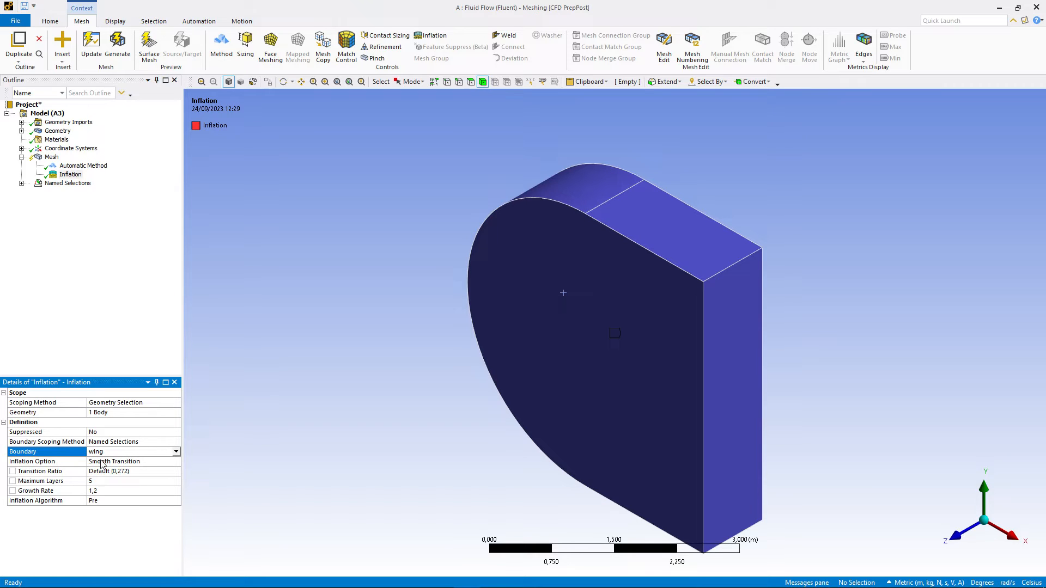
Step: Try the First Layer Thickness inflation option for the wing and return it to Smooth Transition
{"action": "left_click", "coordinate": [169, 461]}
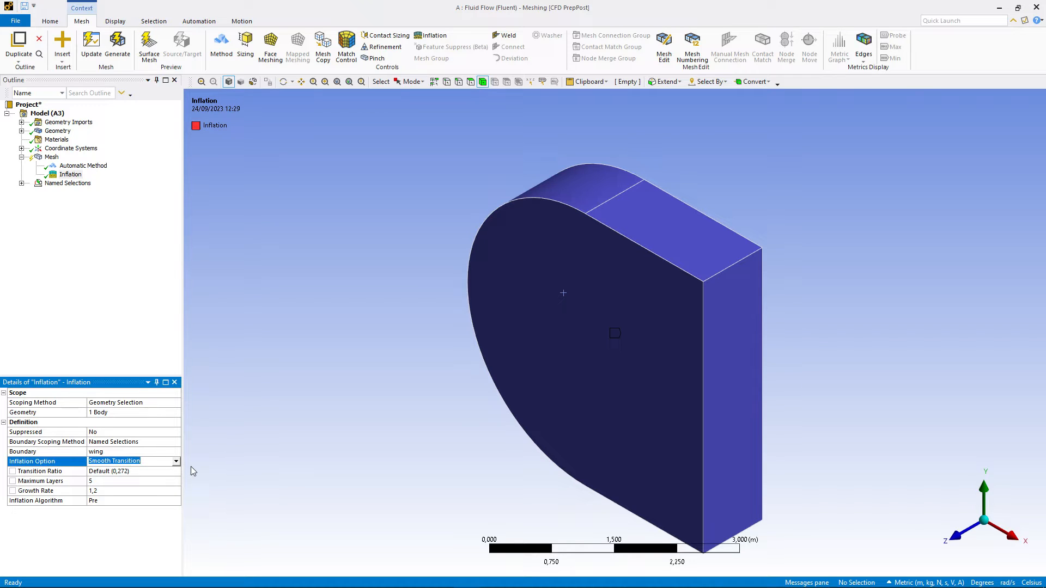
{"action": "left_click", "coordinate": [176, 462]}
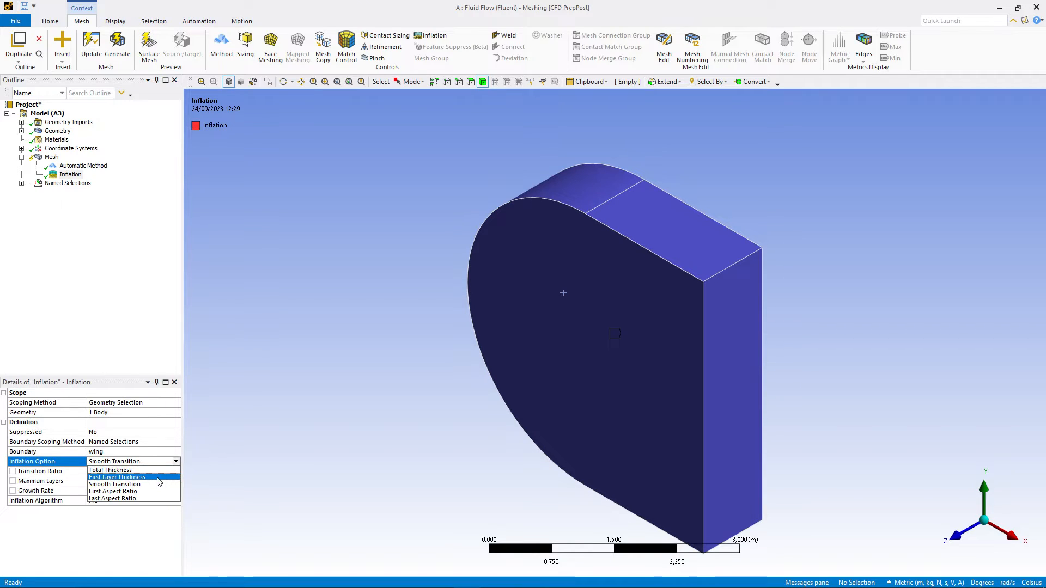
{"action": "left_click", "coordinate": [159, 478]}
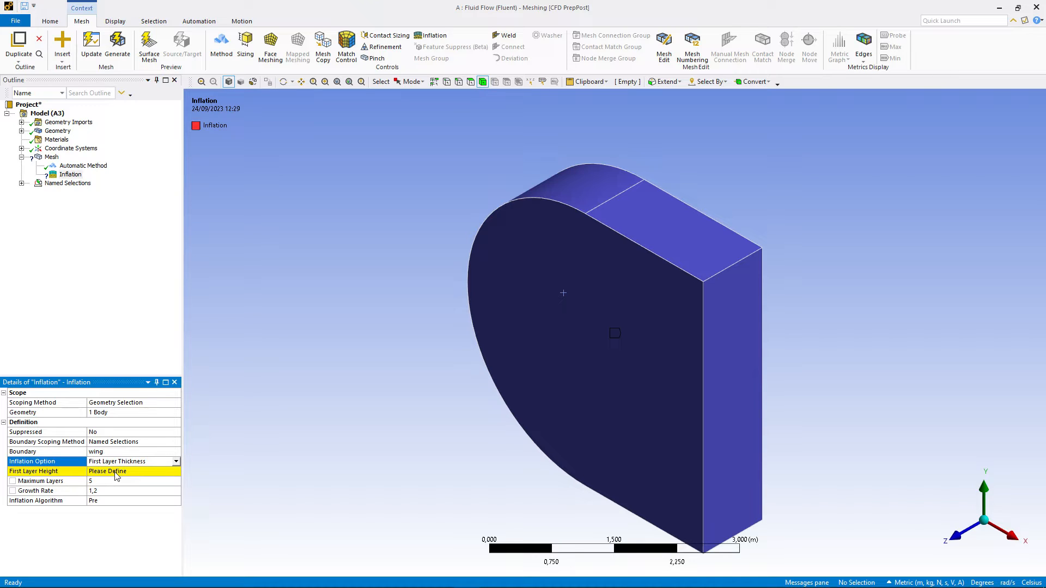
{"action": "left_click", "coordinate": [176, 461]}
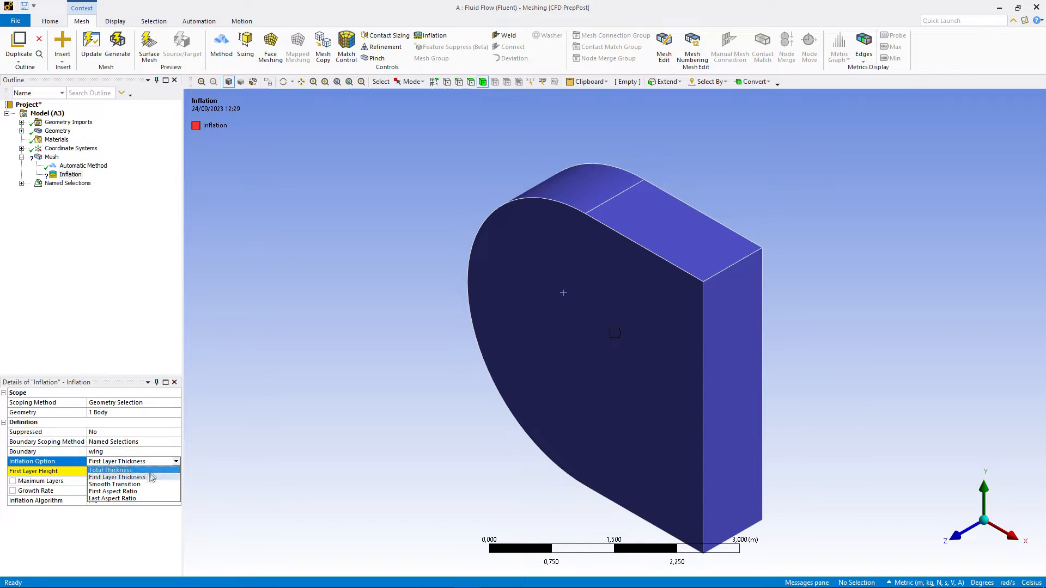
{"action": "left_click", "coordinate": [139, 484]}
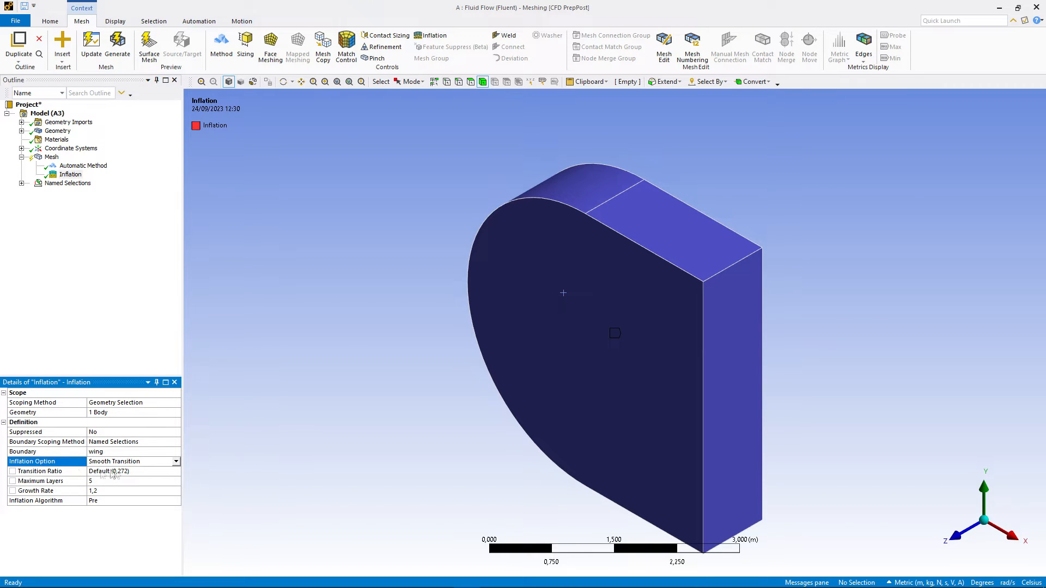
Step: Keep the wing inflation's default transition ratio, set its maximum layers to 20 and generate the mesh
{"action": "left_click", "coordinate": [133, 472]}
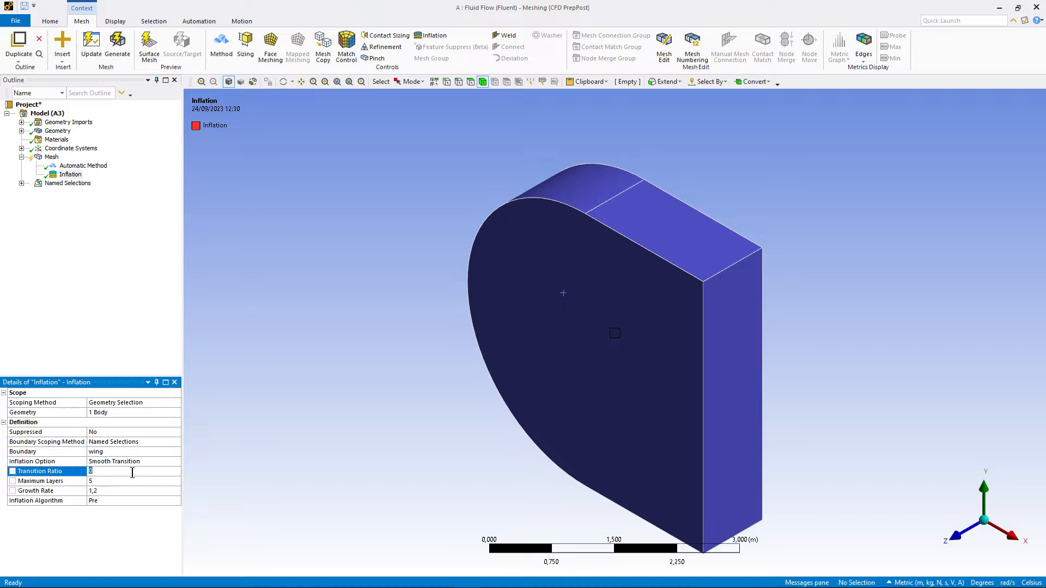
{"action": "key", "text": "Return"}
{"action": "left_click", "coordinate": [106, 482]}
{"action": "type", "text": "20"}
{"action": "key", "text": "Return"}
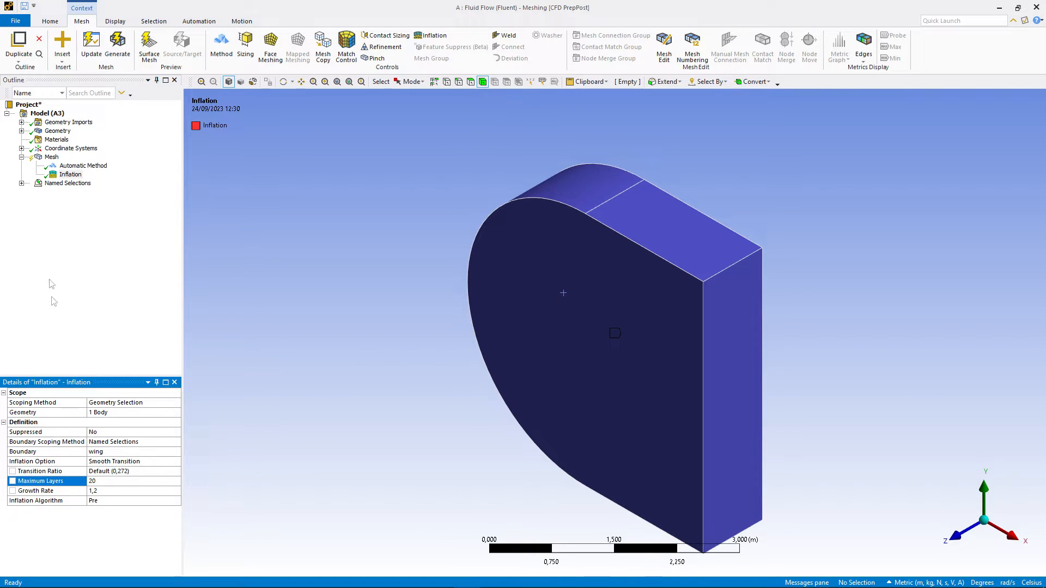
{"action": "left_click", "coordinate": [51, 157]}
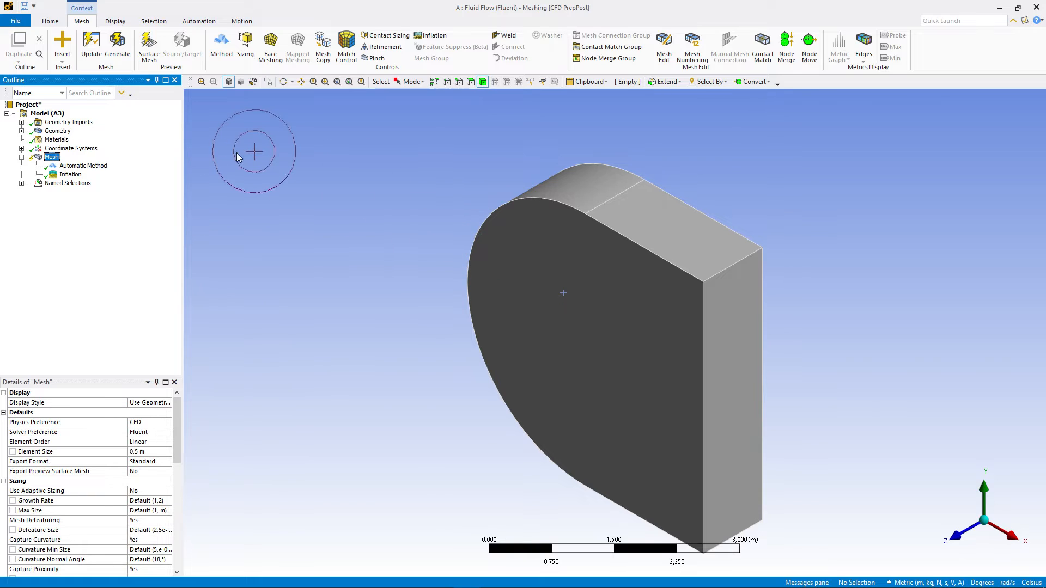
{"action": "left_click", "coordinate": [110, 48]}
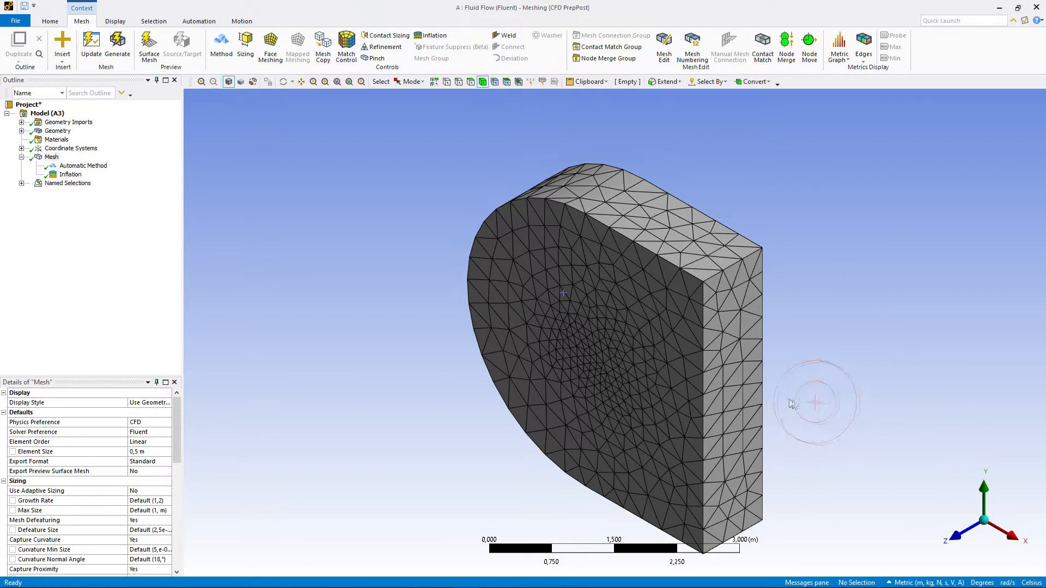
Step: Examine the inflation layers around the wing profile and check the mesh statistics for nodes and elements
{"action": "middle_click_drag", "start_coordinate": [814, 390], "coordinate": [604, 376]}
{"action": "scroll", "coordinate": [500, 330], "scroll_direction": "up", "scroll_amount": 3}
{"action": "scroll", "coordinate": [500, 329], "scroll_direction": "up", "scroll_amount": 10}
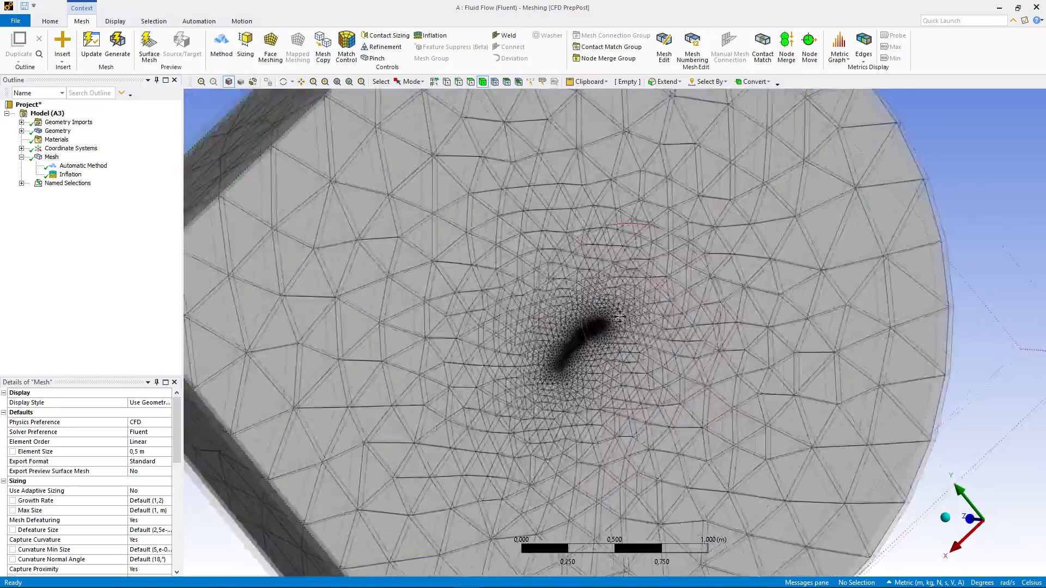
{"action": "scroll", "coordinate": [612, 340], "scroll_direction": "up", "scroll_amount": 10}
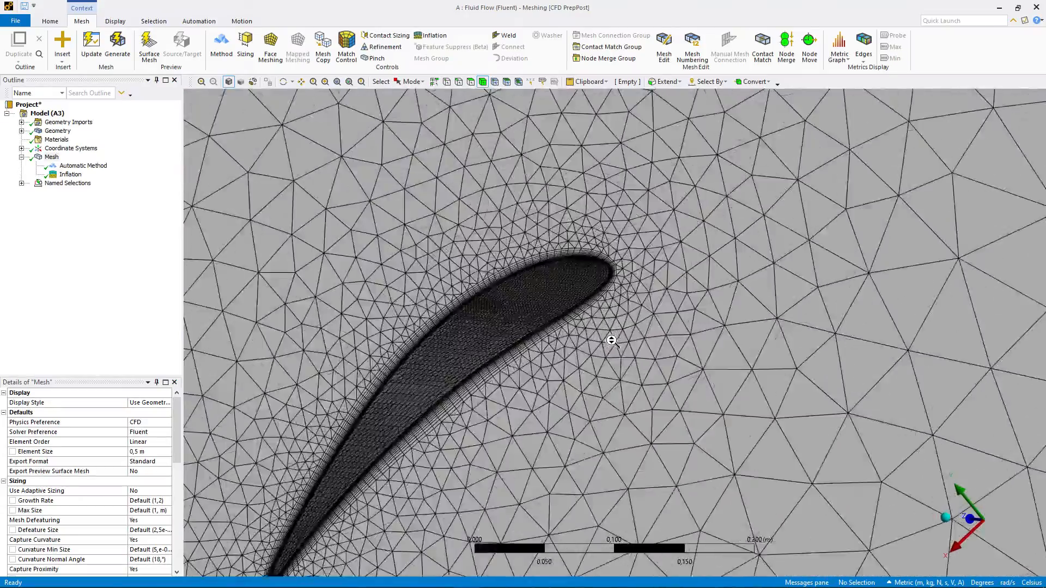
{"action": "scroll", "coordinate": [620, 338], "scroll_direction": "up", "scroll_amount": 4}
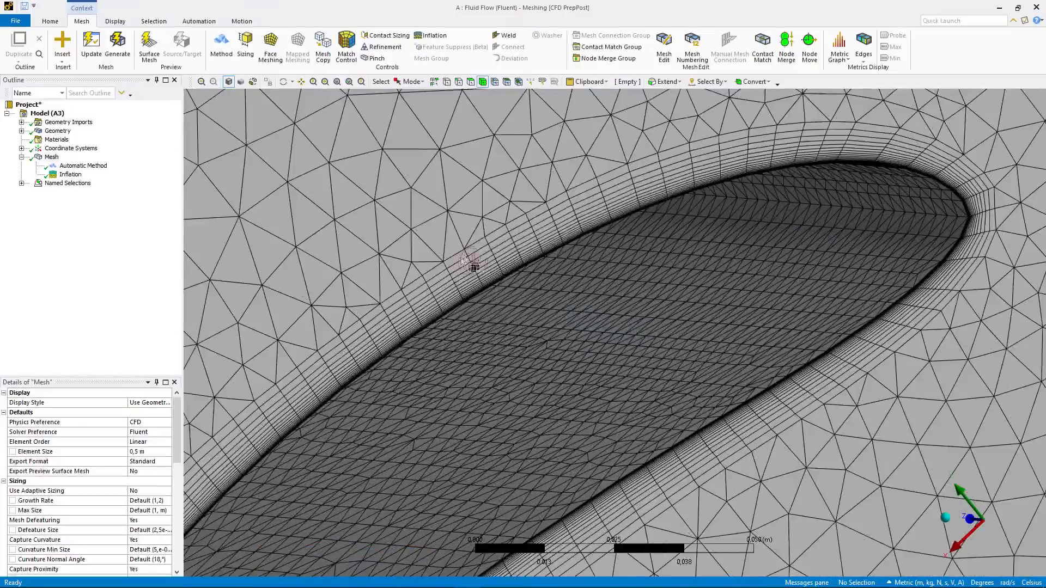
{"action": "scroll", "coordinate": [430, 303], "scroll_direction": "down", "scroll_amount": 4}
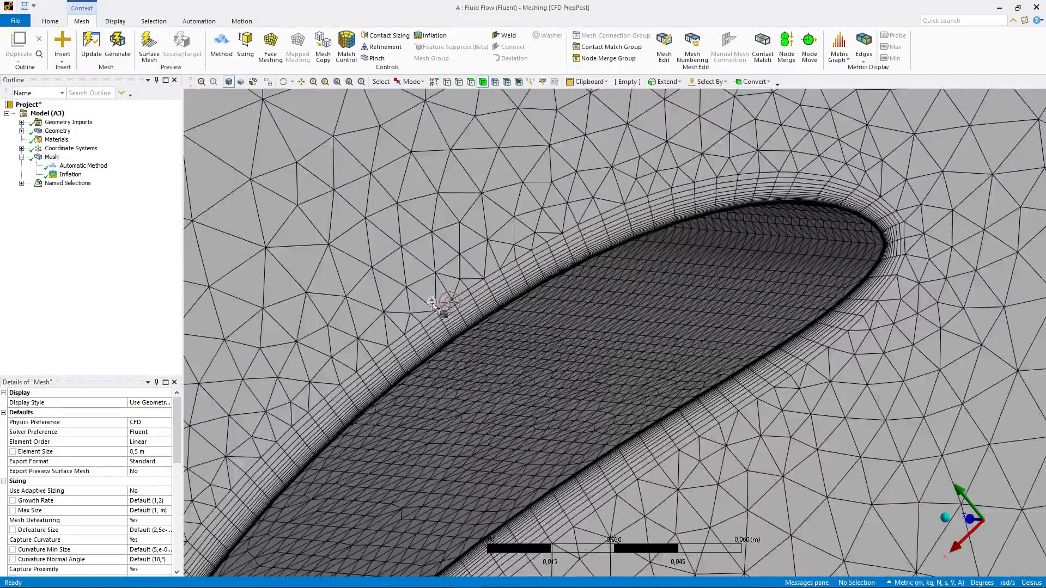
{"action": "scroll", "coordinate": [446, 298], "scroll_direction": "up", "scroll_amount": 3}
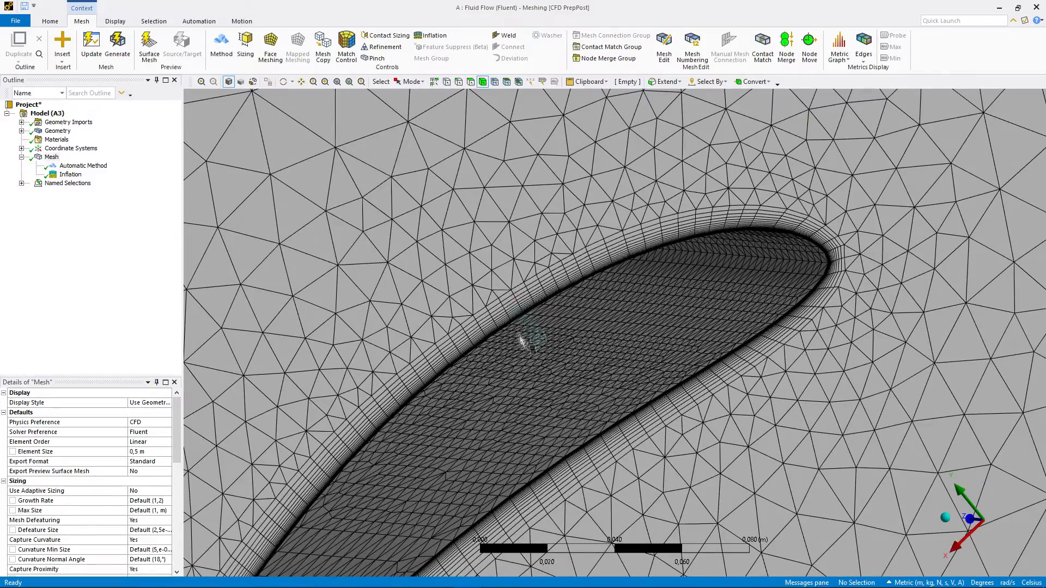
{"action": "scroll", "coordinate": [515, 342], "scroll_direction": "up", "scroll_amount": 5}
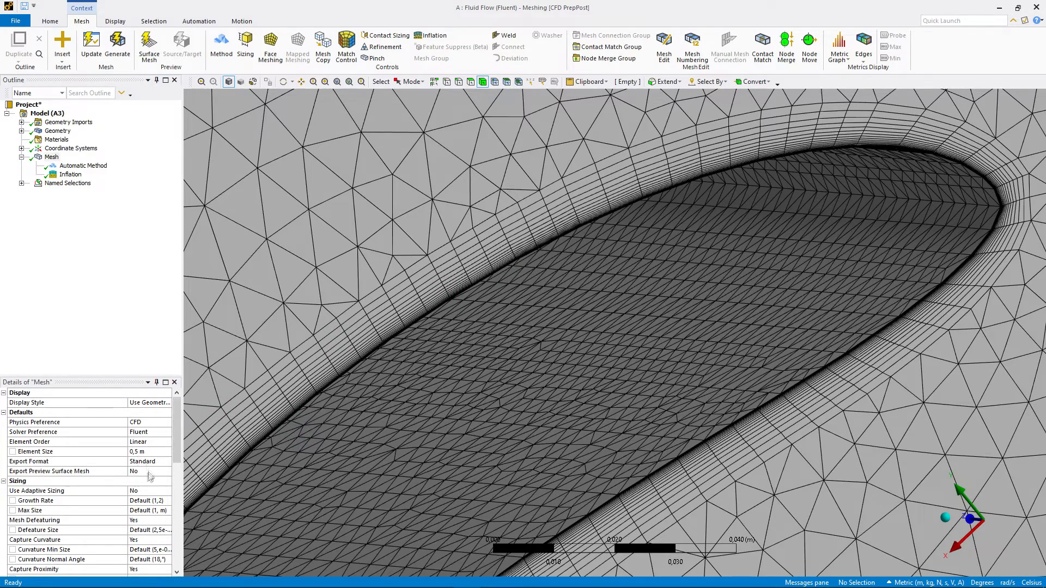
{"action": "scroll", "coordinate": [147, 478], "scroll_direction": "down", "scroll_amount": 10}
{"action": "scroll", "coordinate": [147, 478], "scroll_direction": "down", "scroll_amount": 1}
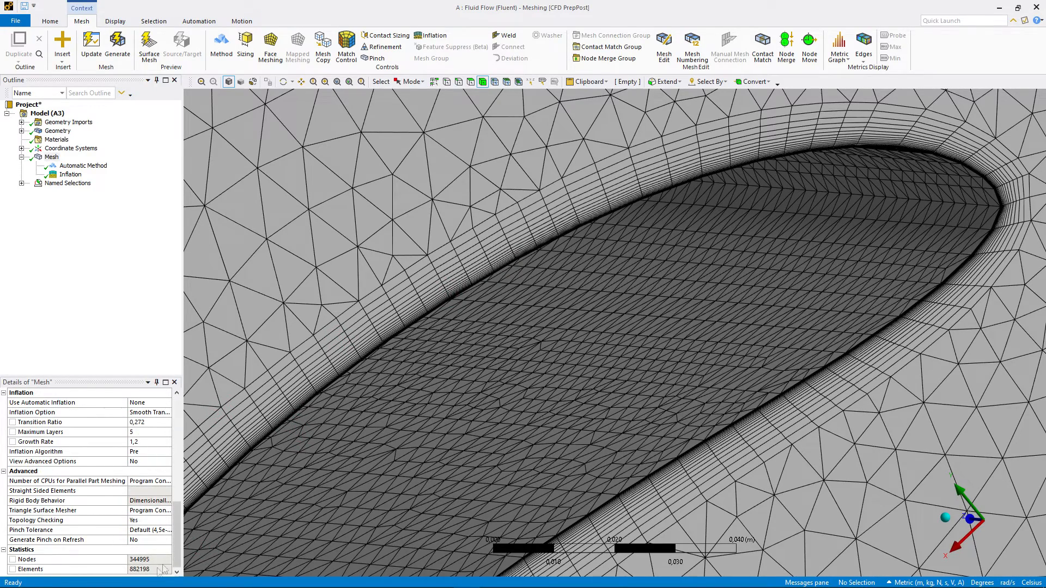
{"action": "scroll", "coordinate": [476, 572], "scroll_direction": "down", "scroll_amount": 12}
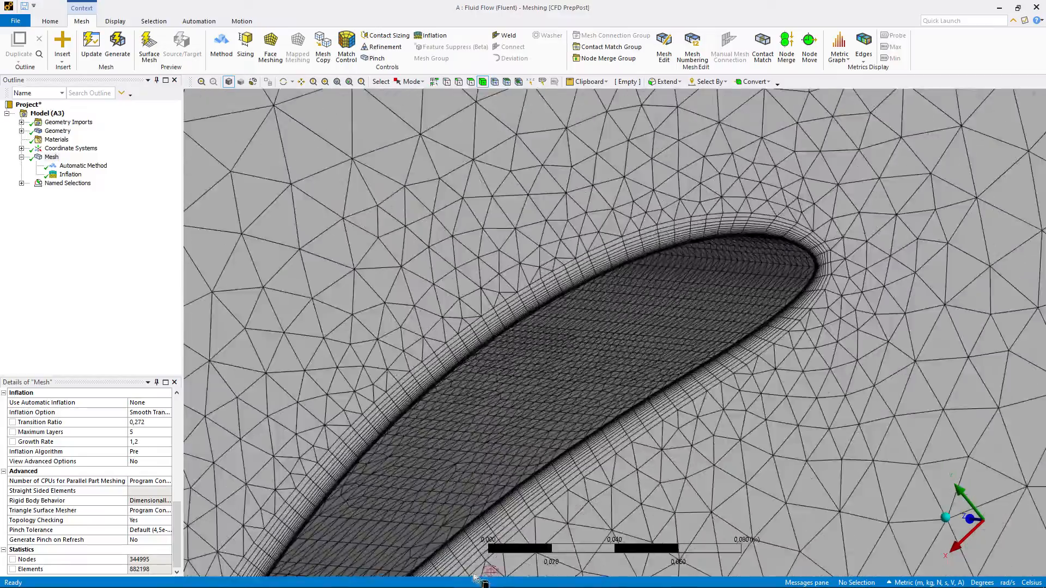
{"action": "scroll", "coordinate": [460, 568], "scroll_direction": "down", "scroll_amount": 15}
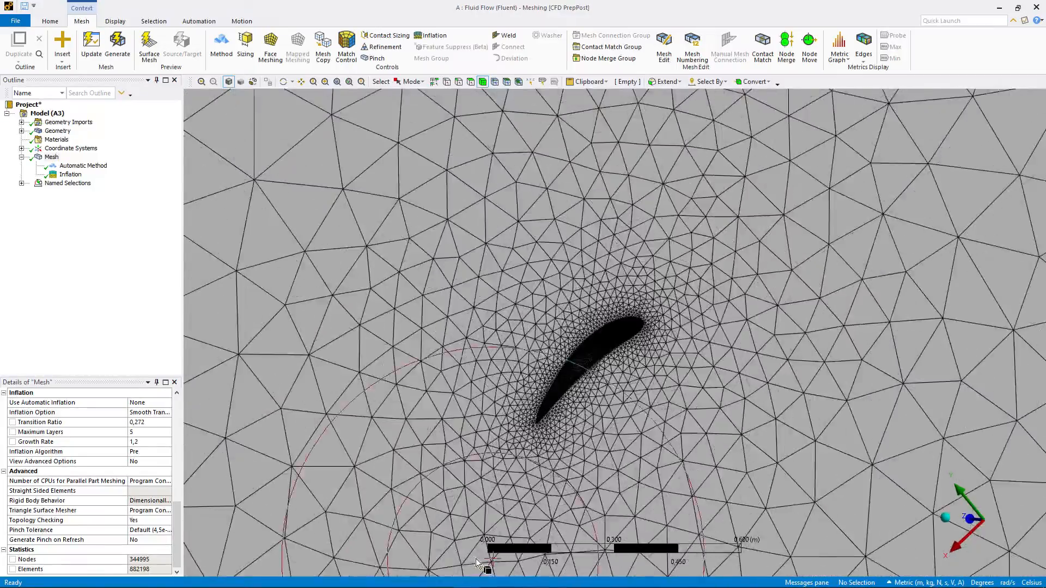
{"action": "scroll", "coordinate": [476, 557], "scroll_direction": "down", "scroll_amount": 5}
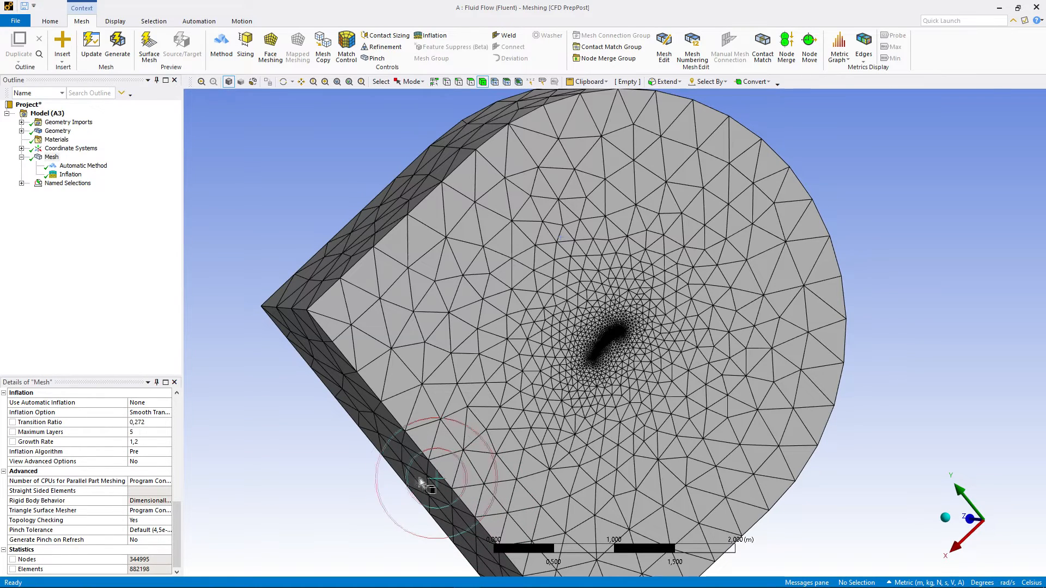
Step: Set the global mesh element size to 0.65 m and regenerate the mesh
{"action": "scroll", "coordinate": [137, 452], "scroll_direction": "up", "scroll_amount": 10}
{"action": "double_click", "coordinate": [137, 451]}
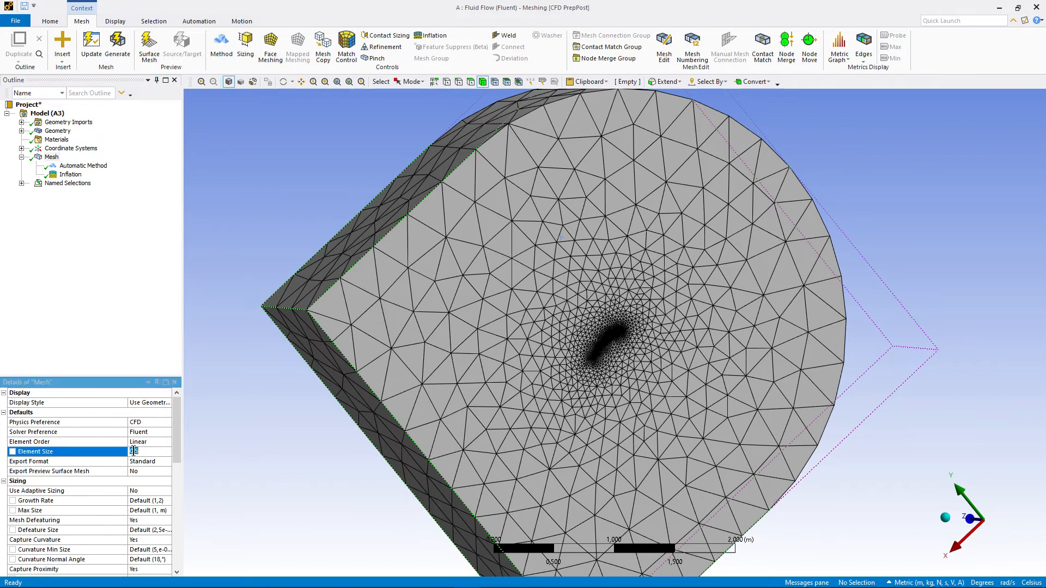
{"action": "type", "text": "65"}
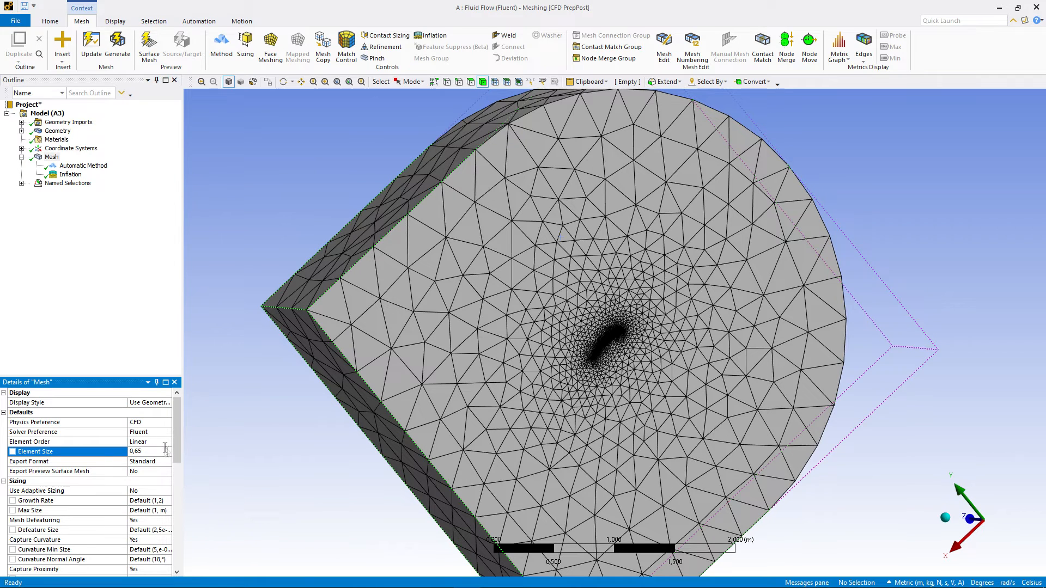
{"action": "key", "text": "Return"}
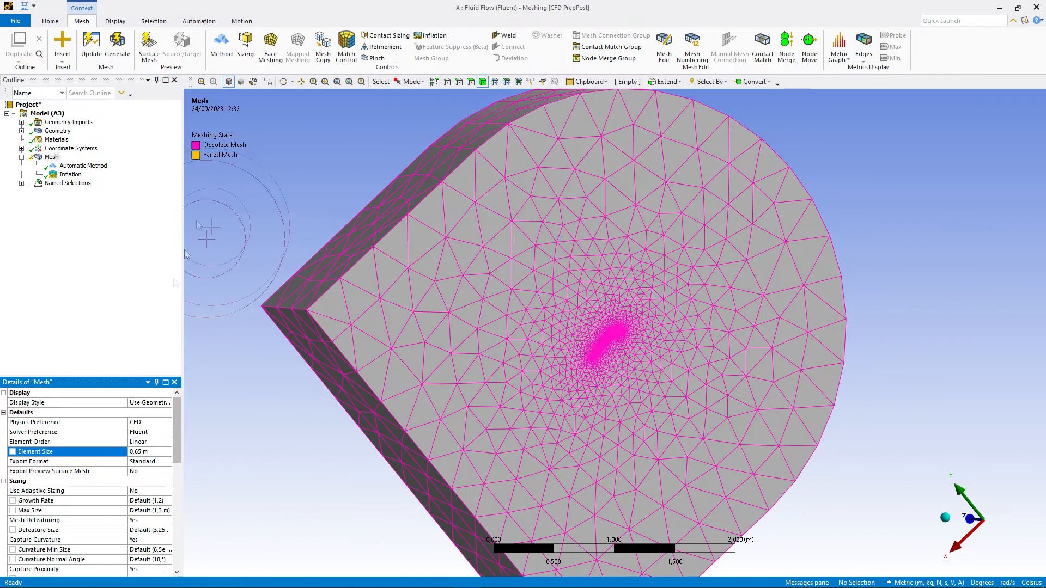
{"action": "left_click", "coordinate": [120, 49]}
Step: Review the regenerated mesh's sizing and statistics, and the layer settings of the wing inflation
{"action": "left_click", "coordinate": [71, 174]}
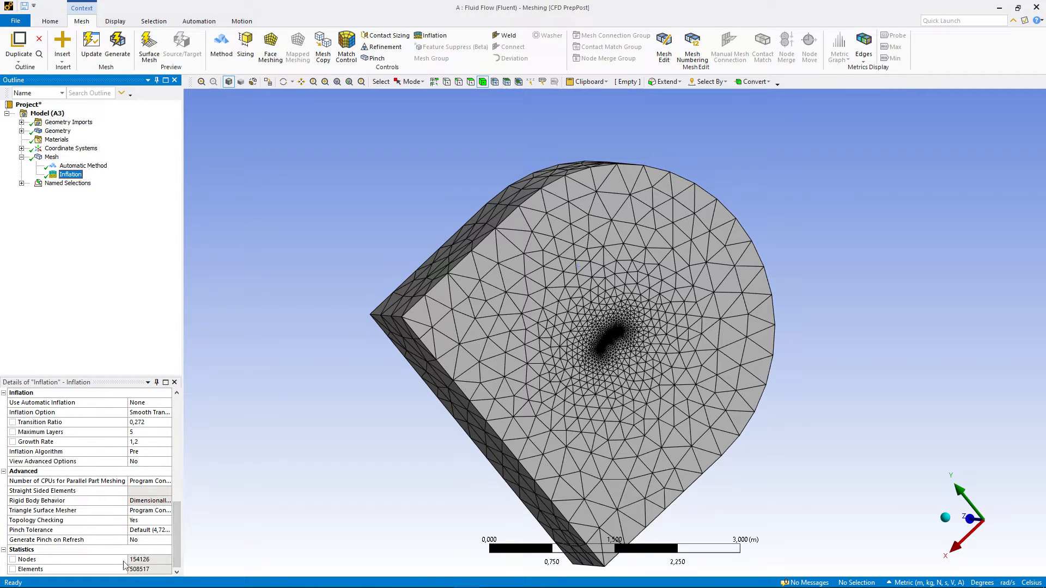
{"action": "left_click_drag", "start_coordinate": [177, 555], "coordinate": [209, 439]}
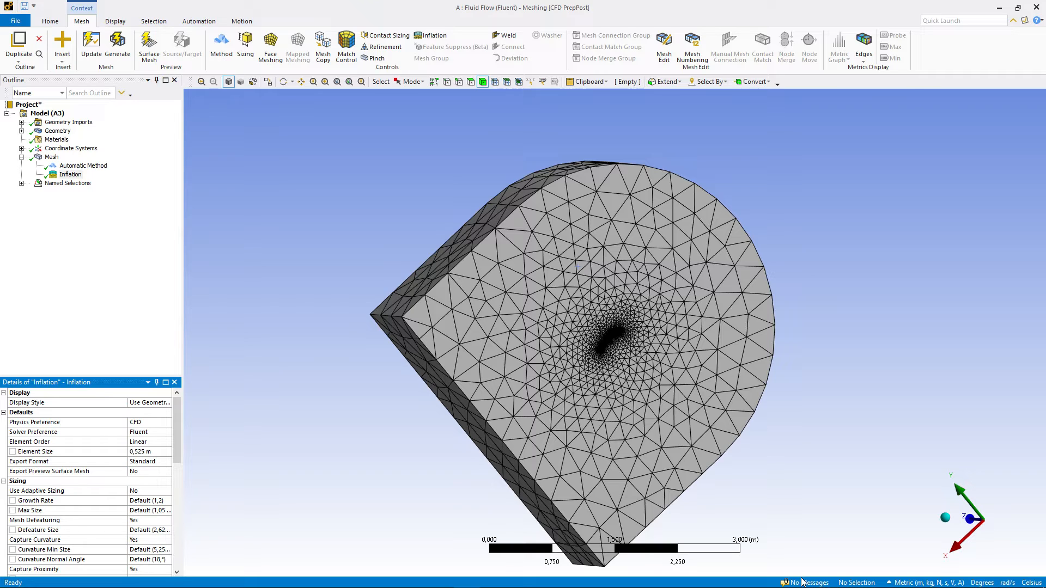
{"action": "left_click", "coordinate": [803, 575]}
{"action": "left_click_drag", "start_coordinate": [176, 457], "coordinate": [205, 419]}
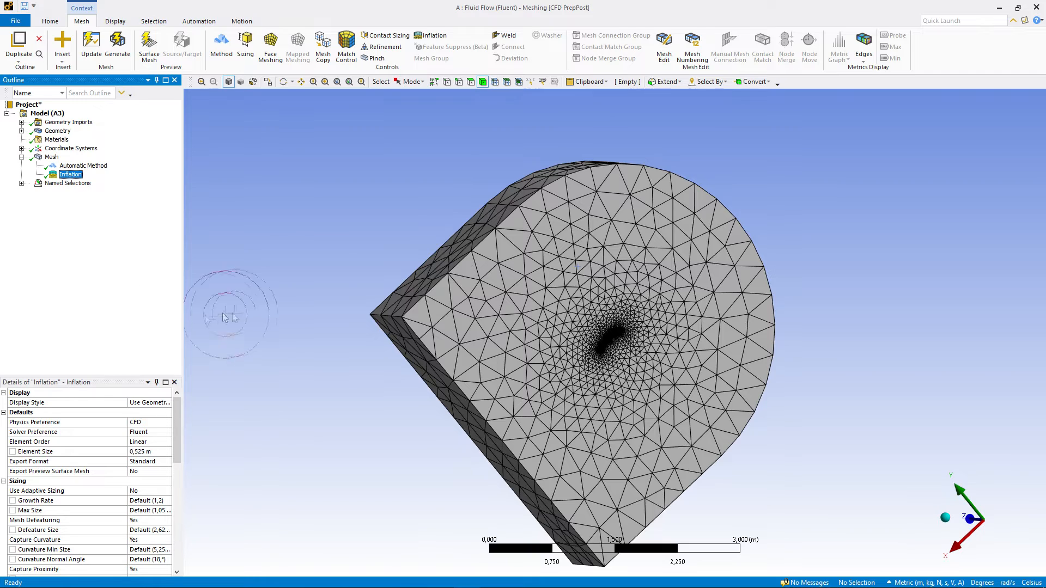
{"action": "left_click", "coordinate": [65, 167]}
{"action": "left_click", "coordinate": [67, 174]}
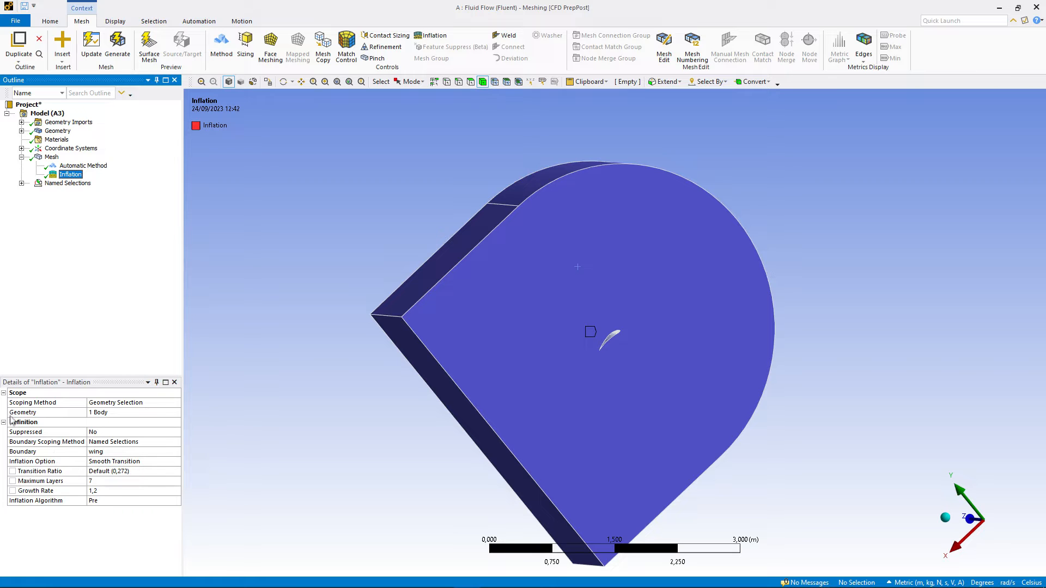
Step: Update the mesh so that it is passed on to the Fluent setup
{"action": "left_click", "coordinate": [52, 157]}
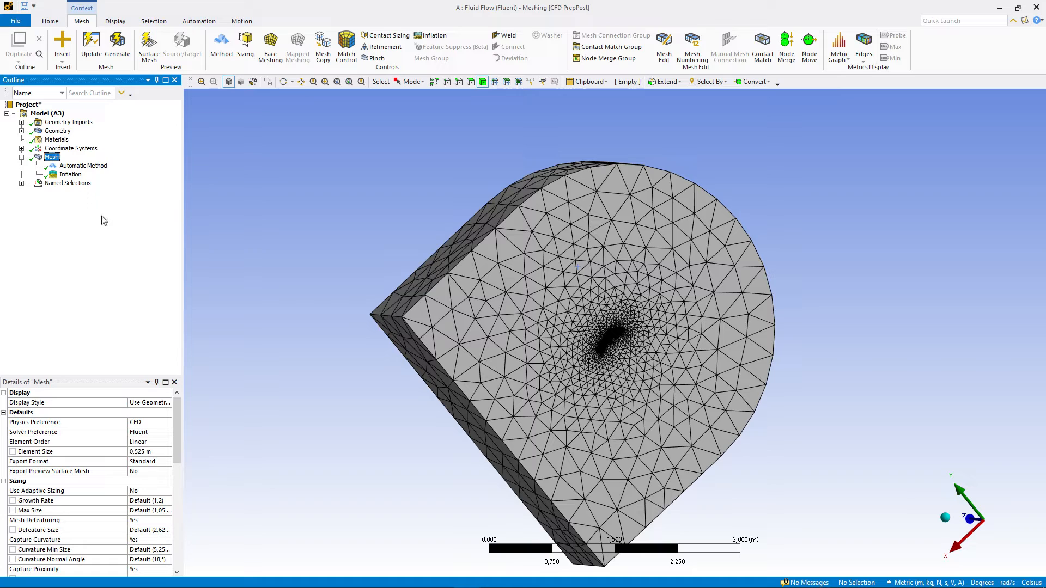
{"action": "left_click", "coordinate": [92, 48]}
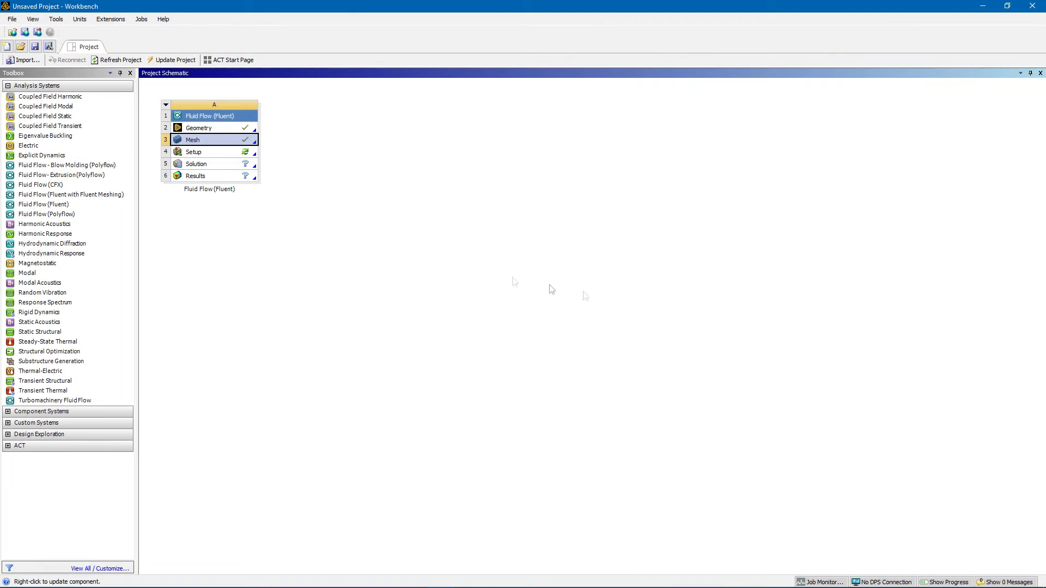
Step: Switch to Workbench, open the Setup of the Fluid Flow (Fluent) system and set the solver processes to 3
{"action": "double_click", "coordinate": [216, 152]}
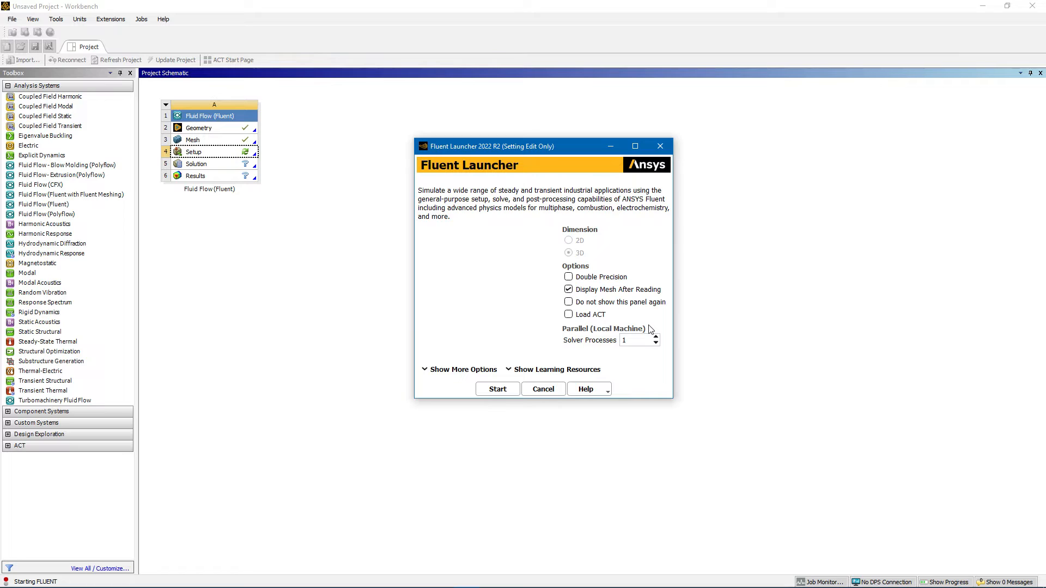
{"action": "left_click", "coordinate": [656, 337]}
{"action": "left_click", "coordinate": [656, 336]}
Step: Switch to File Explorer, show the options available for Este Computador, and close the window
{"action": "mouse_move", "coordinate": [114, 585]}
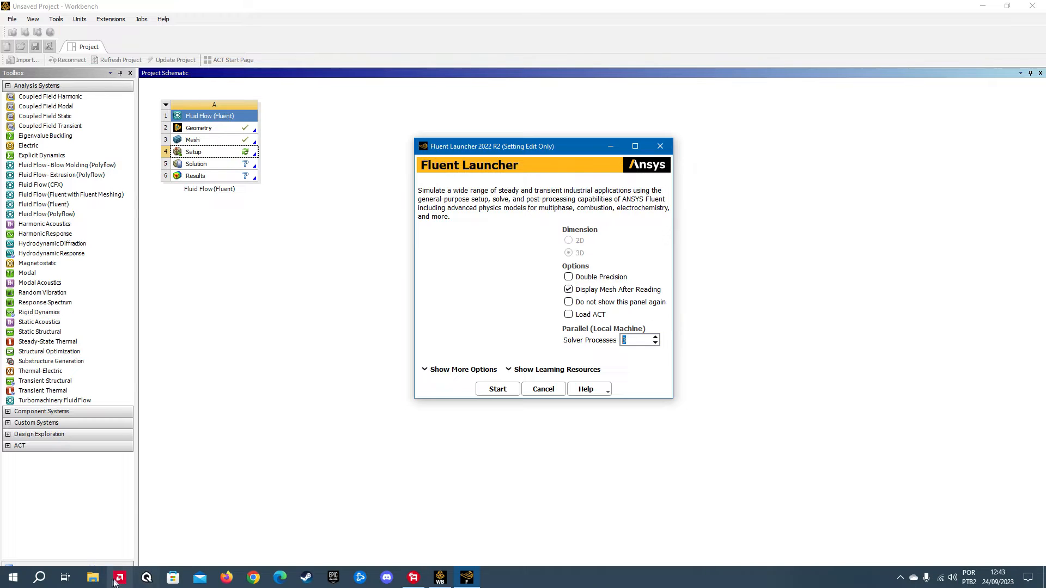
{"action": "left_click", "coordinate": [93, 577]}
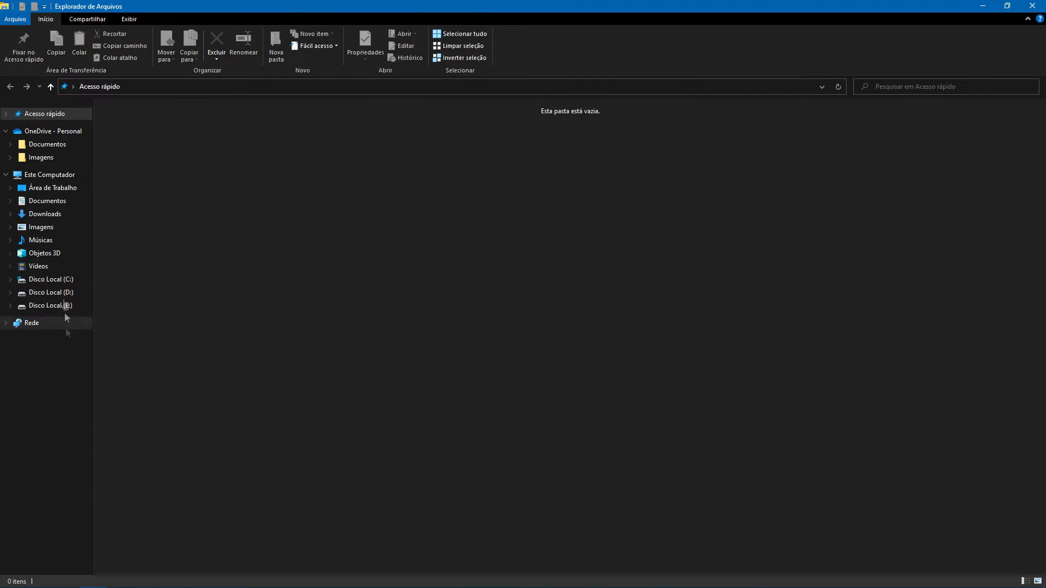
{"action": "right_click", "coordinate": [51, 180]}
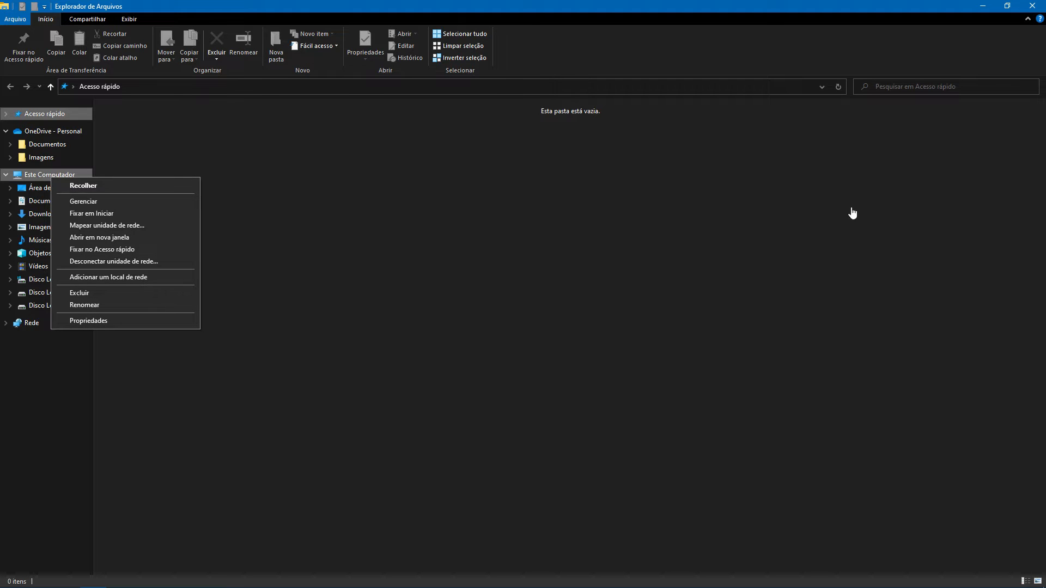
{"action": "left_click", "coordinate": [1032, 5]}
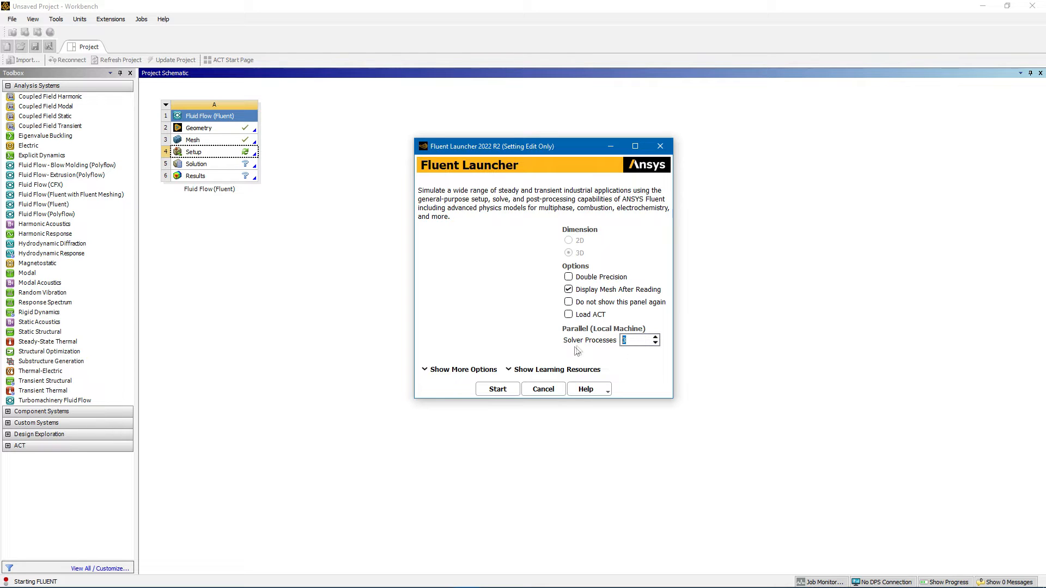
Step: Start Fluent from the Fluent Launcher to load the mesh into the solver
{"action": "left_click", "coordinate": [497, 389]}
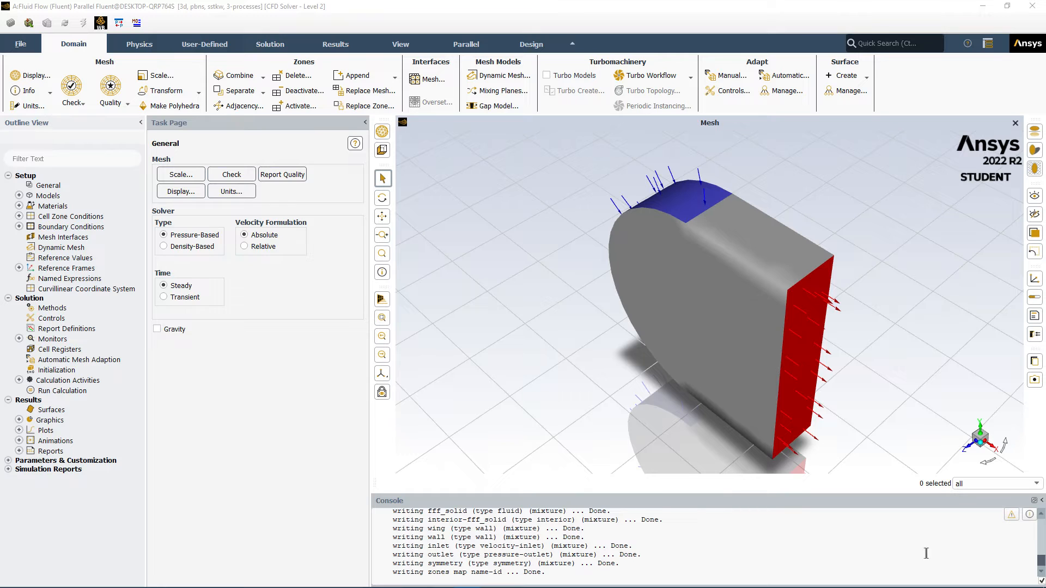
Step: Examine the Fluent console output for the mesh read-in, including nodes, cells and boundary zones
{"action": "mouse_move", "coordinate": [1041, 562]}
{"action": "left_mouse_down"}
{"action": "mouse_move", "coordinate": [1041, 543]}
{"action": "mouse_move", "coordinate": [1041, 564]}
{"action": "left_mouse_up"}
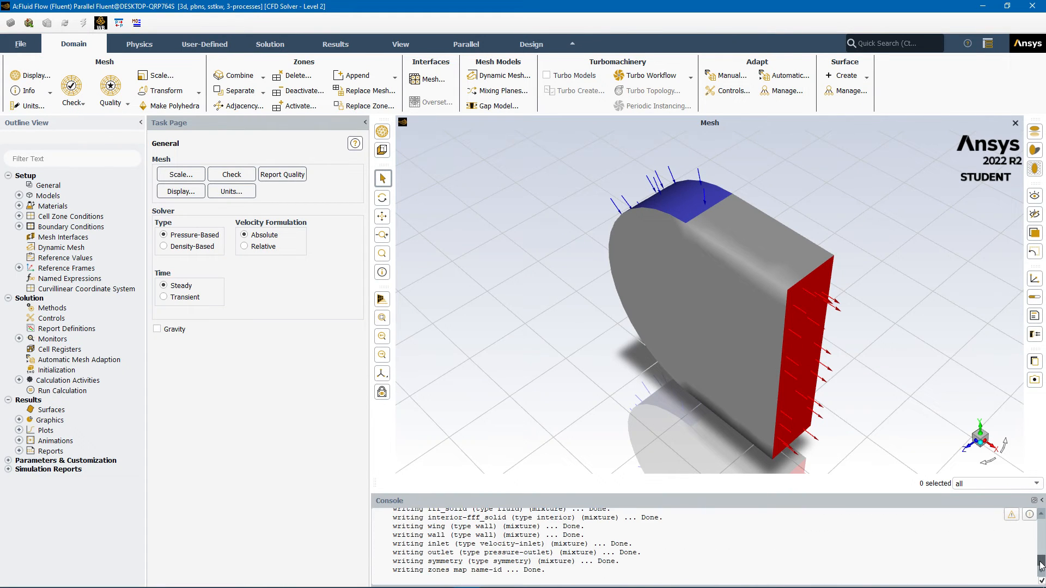
{"action": "scroll", "coordinate": [680, 530], "scroll_direction": "up", "scroll_amount": 10}
{"action": "scroll", "coordinate": [679, 530], "scroll_direction": "up", "scroll_amount": 3}
{"action": "scroll", "coordinate": [679, 530], "scroll_direction": "down", "scroll_amount": 10}
{"action": "scroll", "coordinate": [679, 530], "scroll_direction": "up", "scroll_amount": 1}
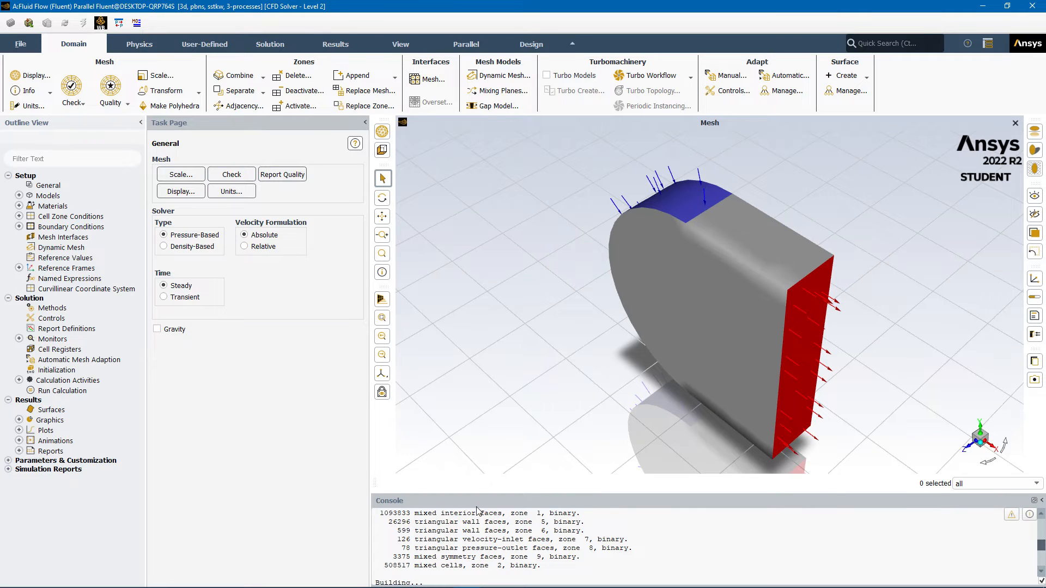
{"action": "scroll", "coordinate": [535, 526], "scroll_direction": "up", "scroll_amount": 2}
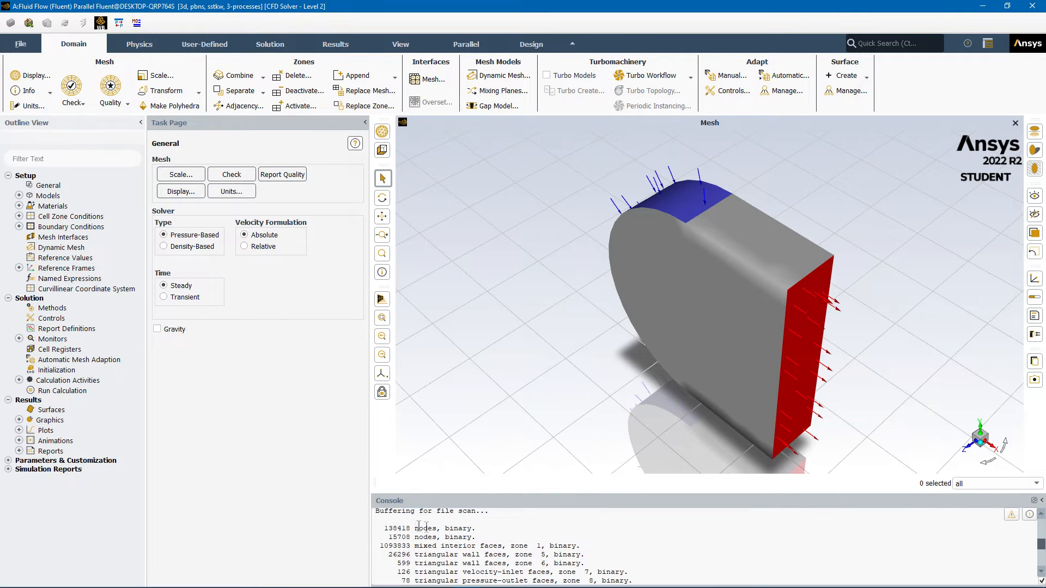
{"action": "scroll", "coordinate": [429, 533], "scroll_direction": "down", "scroll_amount": 1}
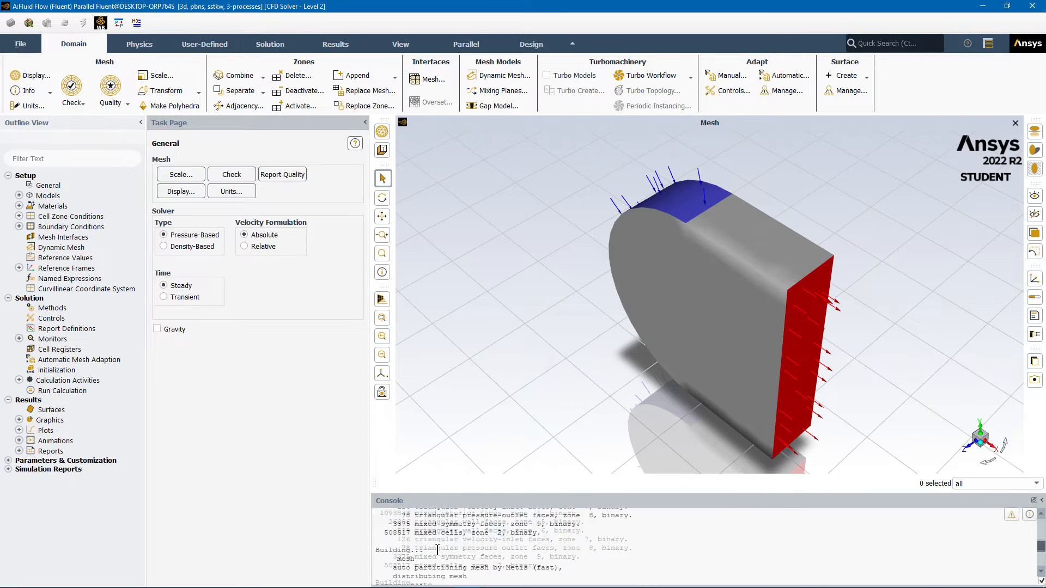
{"action": "scroll", "coordinate": [430, 547], "scroll_direction": "up", "scroll_amount": 15}
{"action": "scroll", "coordinate": [429, 545], "scroll_direction": "down", "scroll_amount": 15}
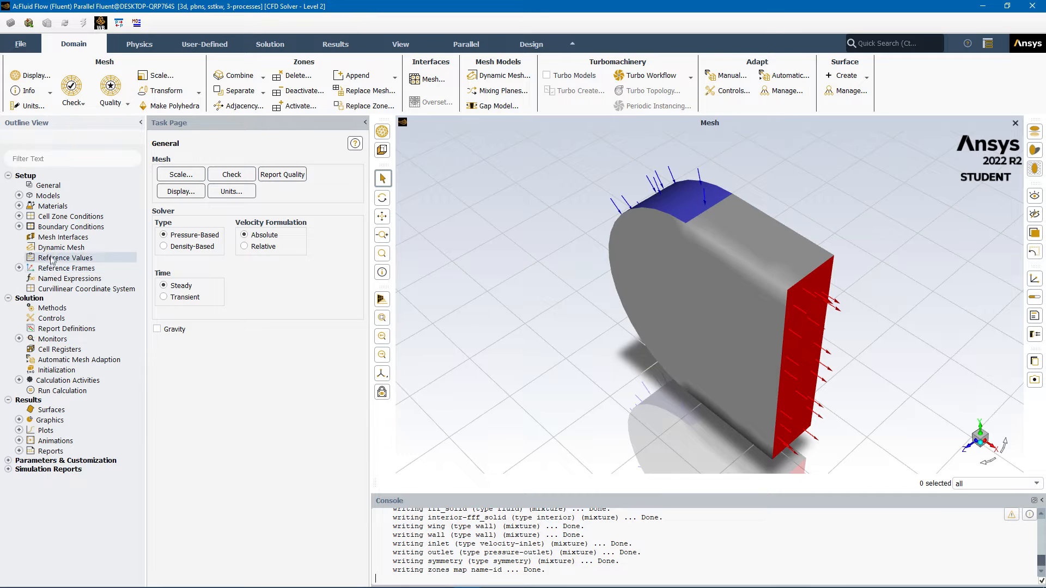
Step: Change the viscous model to Spalart-Allmaras (1 eqn) and accept it
{"action": "left_click", "coordinate": [19, 196]}
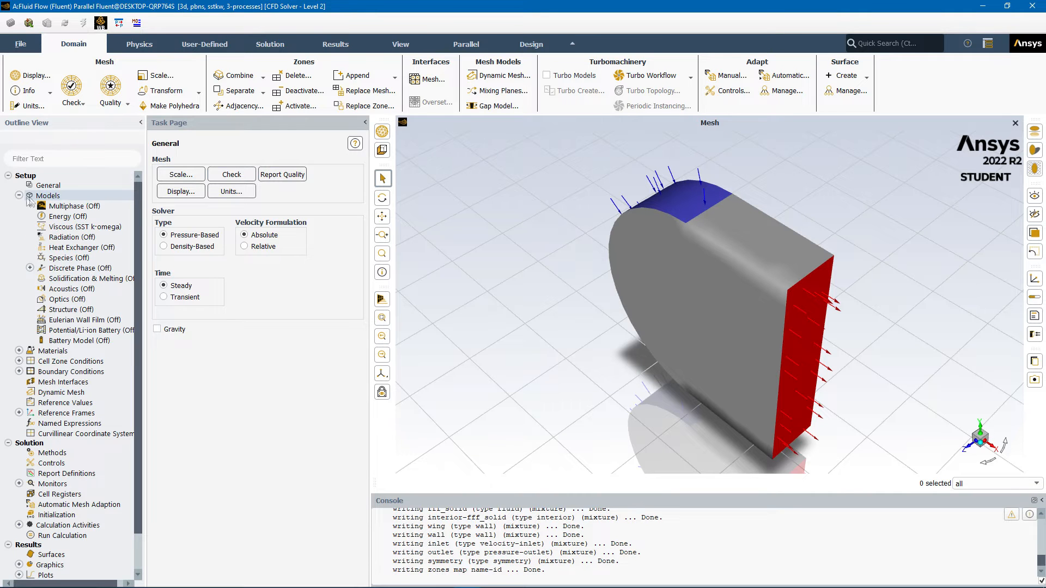
{"action": "double_click", "coordinate": [55, 228]}
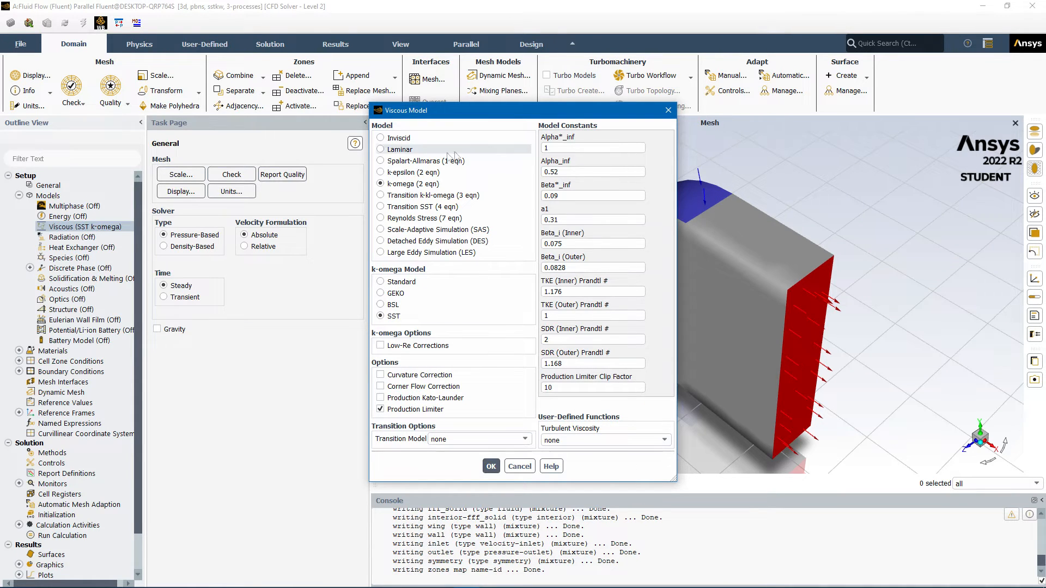
{"action": "left_click", "coordinate": [427, 161]}
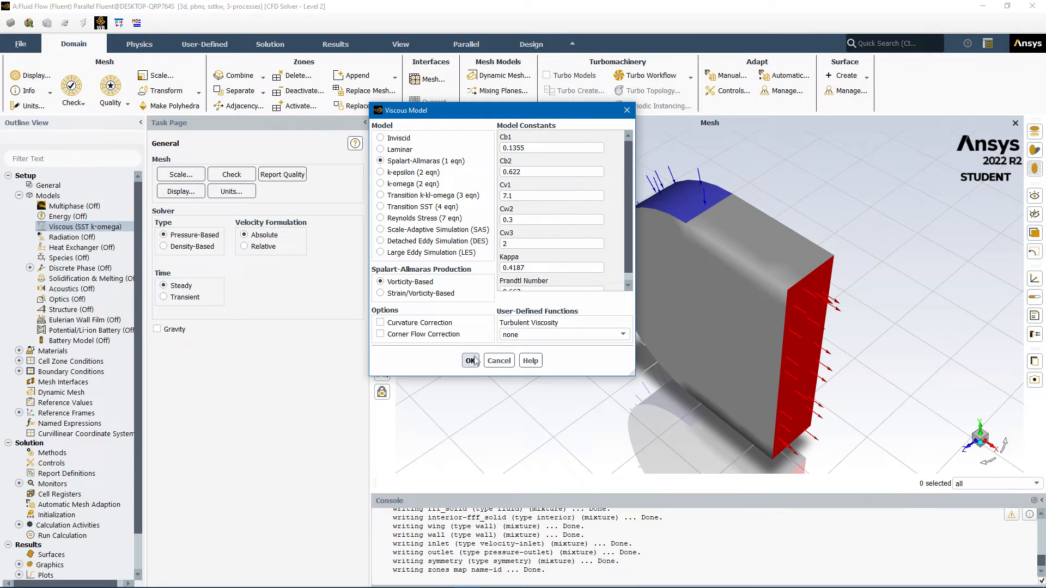
{"action": "left_click", "coordinate": [471, 361]}
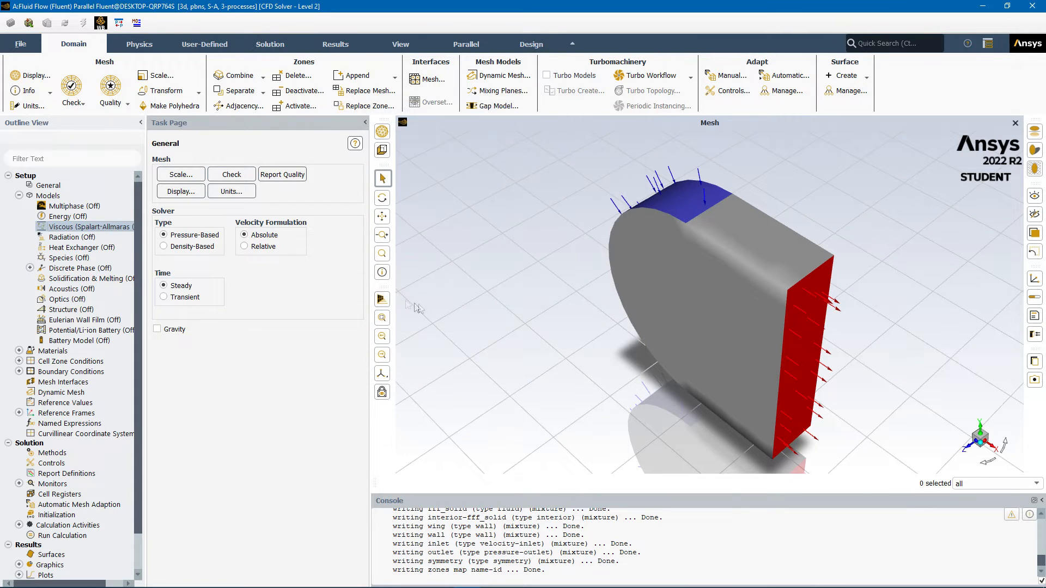
{"action": "left_click", "coordinate": [19, 195]}
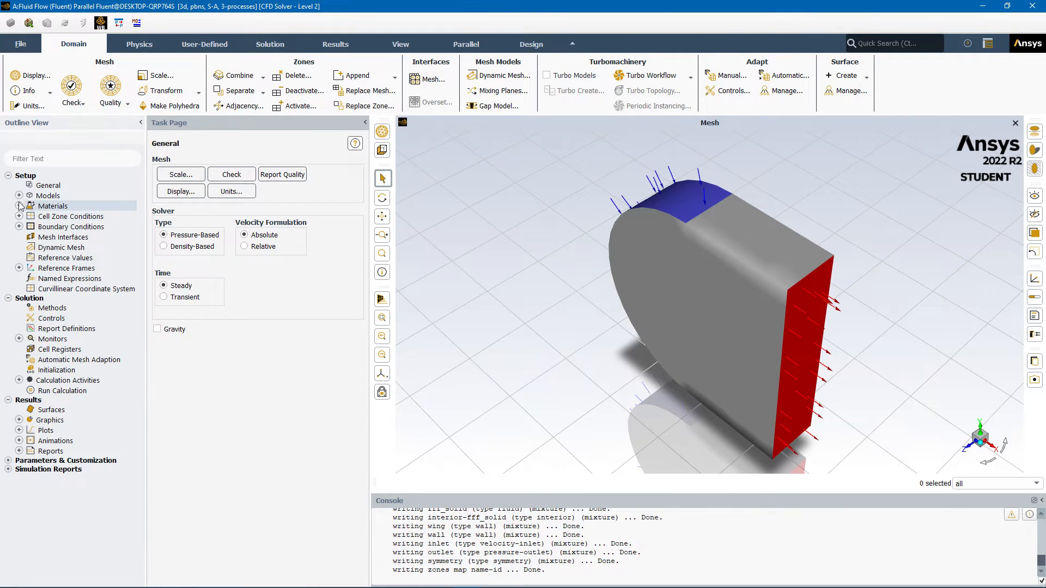
Step: Set the fluid material air to a constant density of 1.079 kg/m³ and a constant viscosity of 1.6e-05 kg/(m s)
{"action": "left_click", "coordinate": [19, 206]}
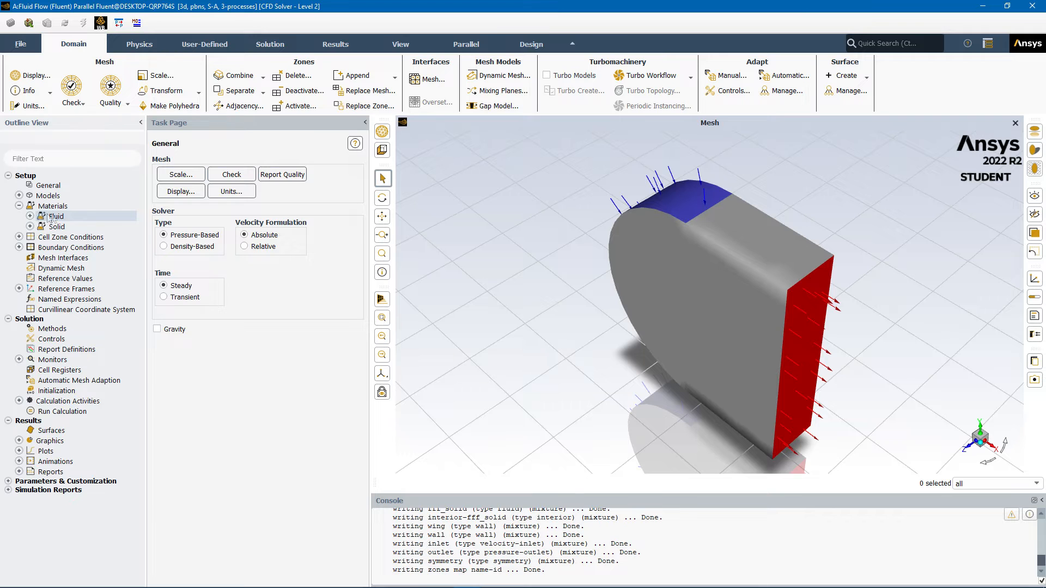
{"action": "double_click", "coordinate": [67, 217]}
{"action": "double_click", "coordinate": [64, 227]}
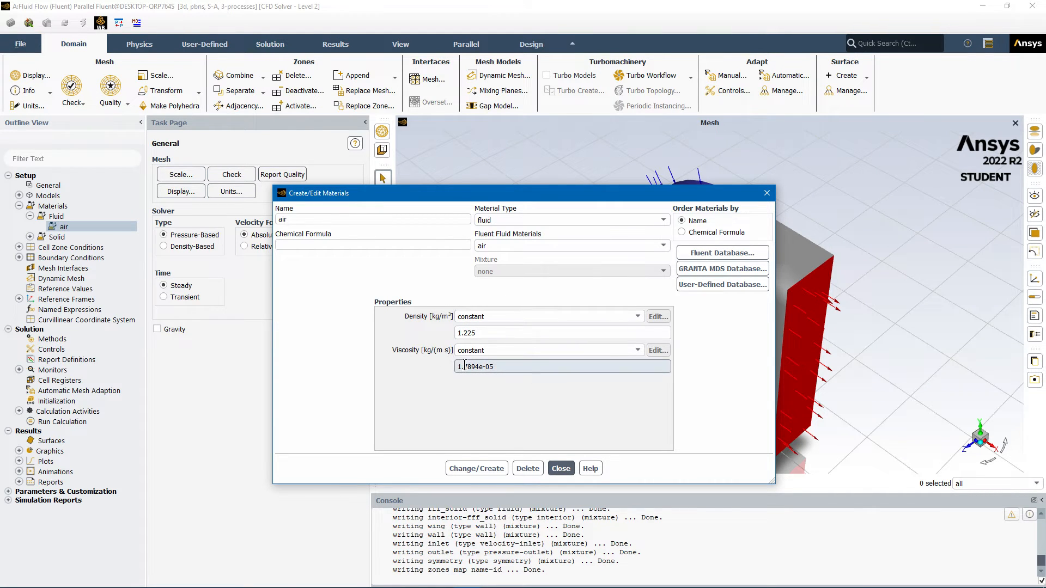
{"action": "type", "text": "6"}
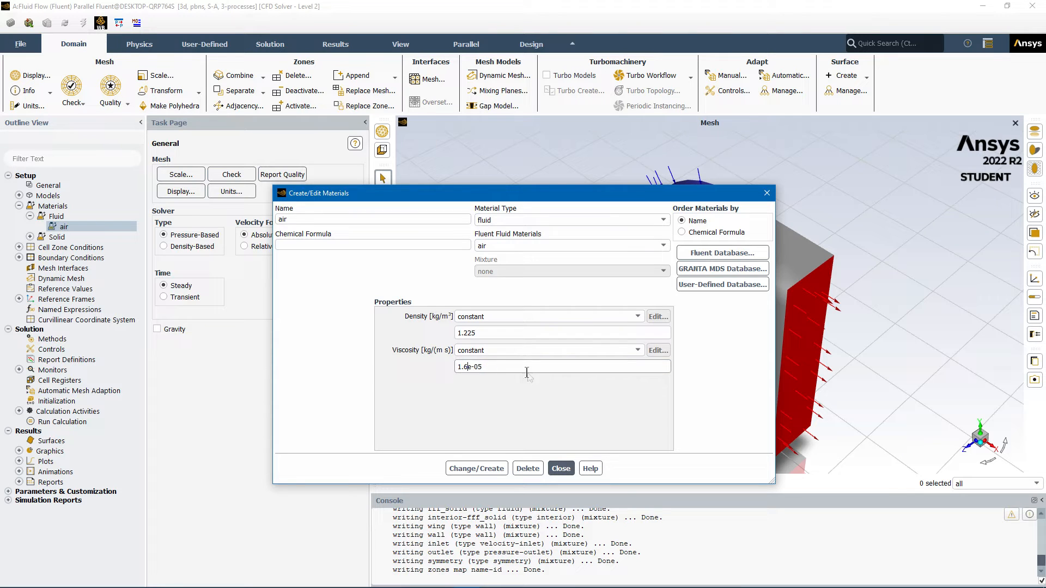
{"action": "left_click_drag", "start_coordinate": [476, 333], "coordinate": [463, 334]}
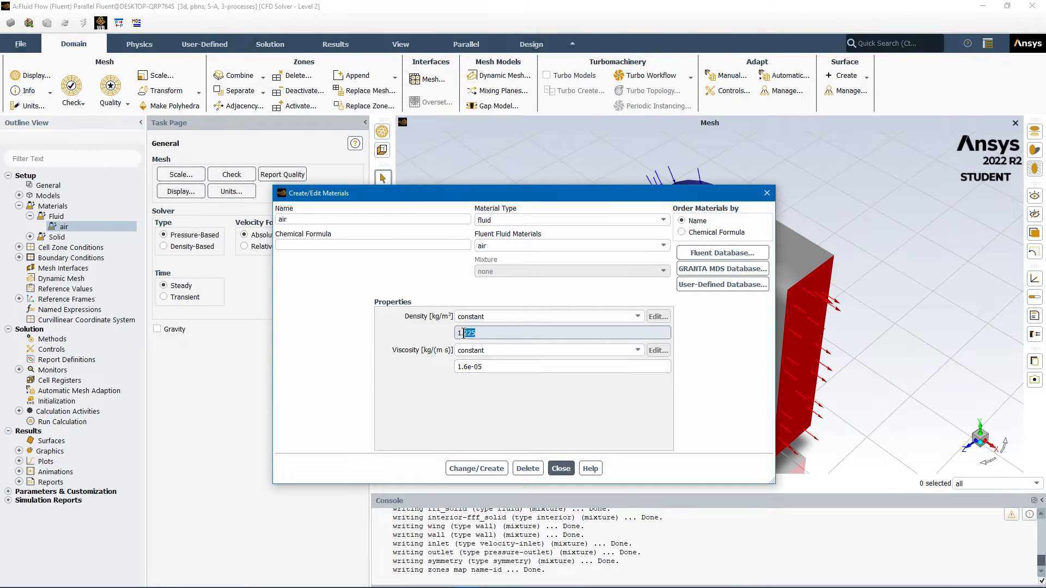
{"action": "type", "text": "079"}
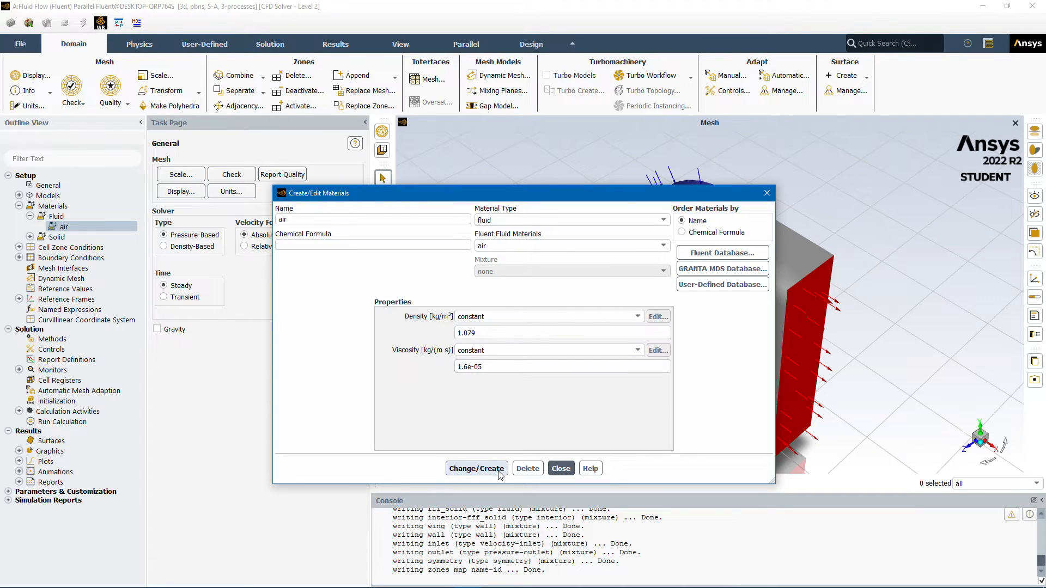
{"action": "left_click", "coordinate": [499, 470]}
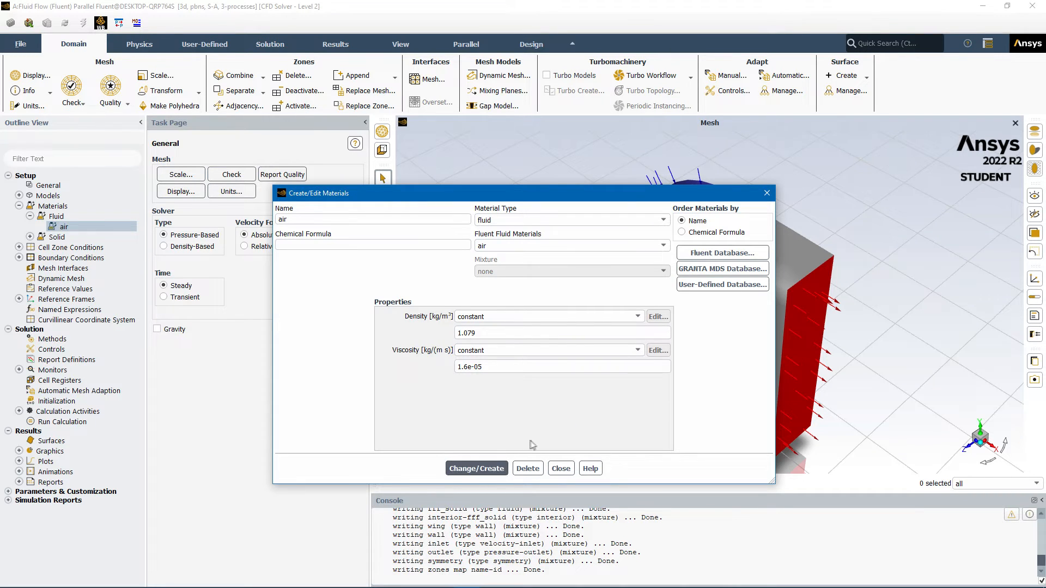
{"action": "left_click", "coordinate": [561, 469]}
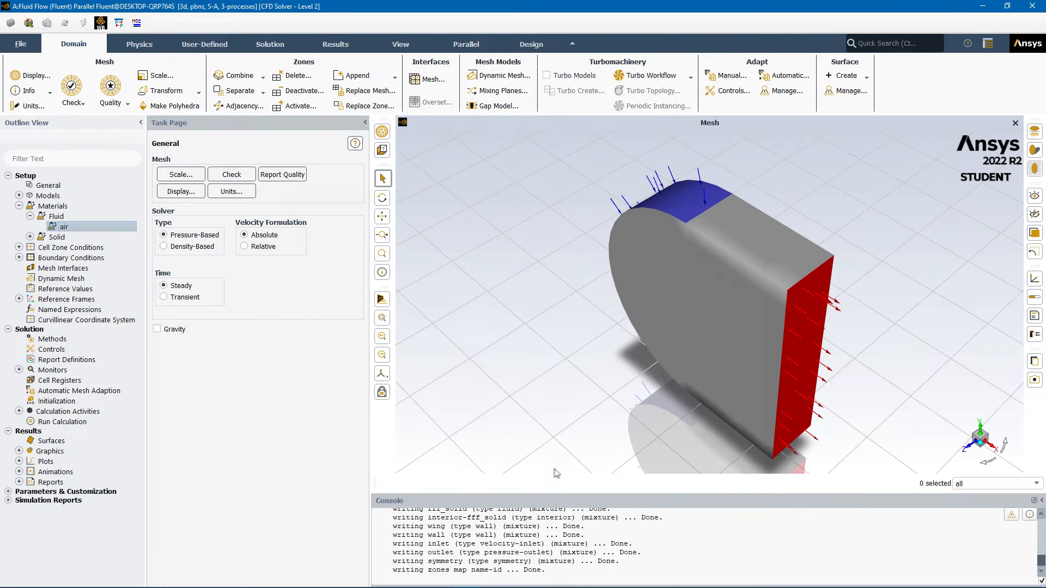
{"action": "left_click", "coordinate": [19, 206]}
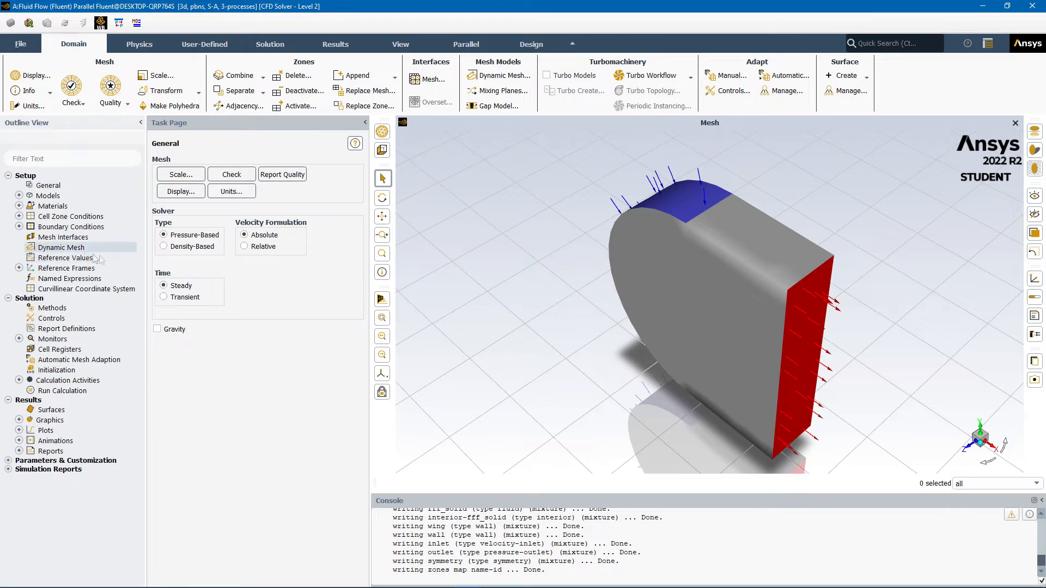
Step: Set the inlet boundary's velocity specification to Magnitude and Direction with a magnitude of 15 m/s, keep Turbulent Viscosity Ratio, and apply it
{"action": "left_click", "coordinate": [19, 226]}
{"action": "double_click", "coordinate": [56, 237]}
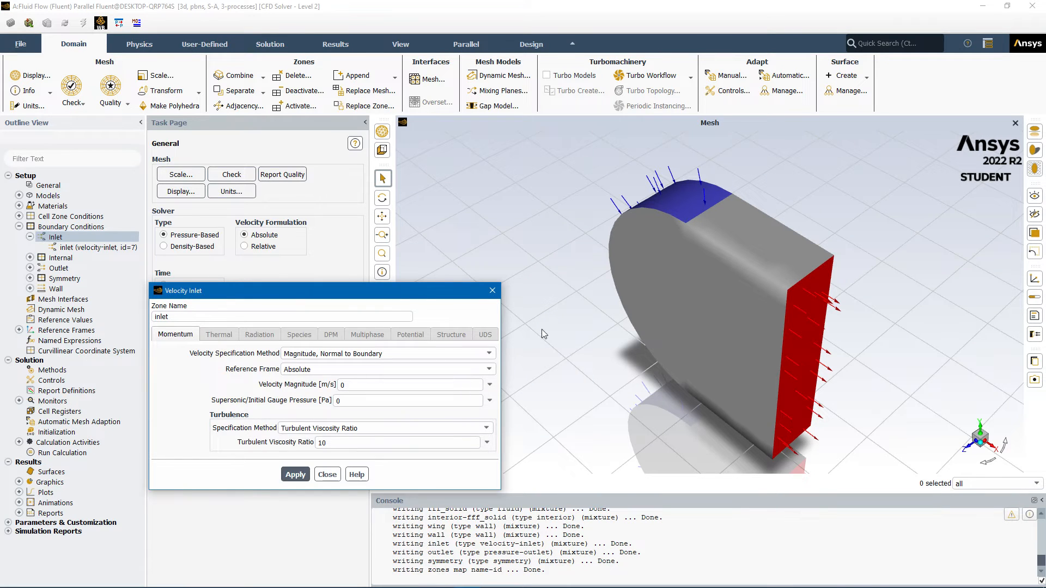
{"action": "left_click_drag", "start_coordinate": [427, 295], "coordinate": [527, 270]}
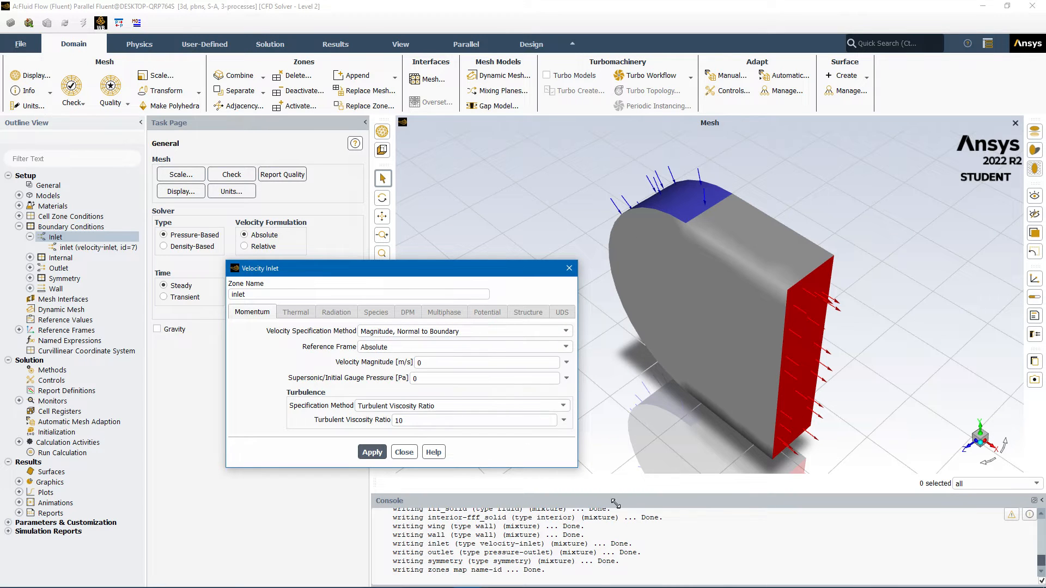
{"action": "left_click_drag", "start_coordinate": [349, 268], "coordinate": [261, 201]}
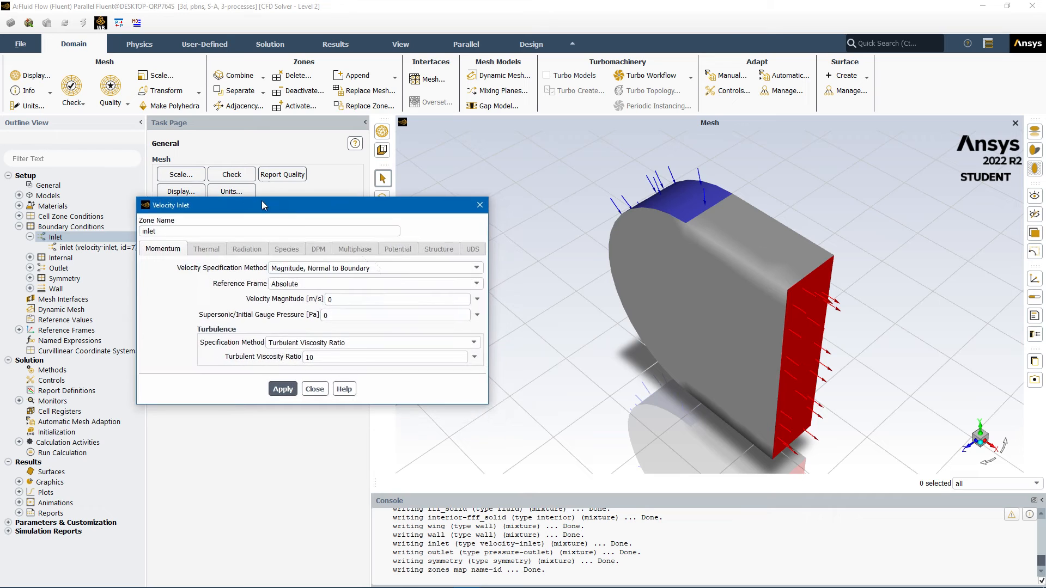
{"action": "left_click", "coordinate": [477, 268]}
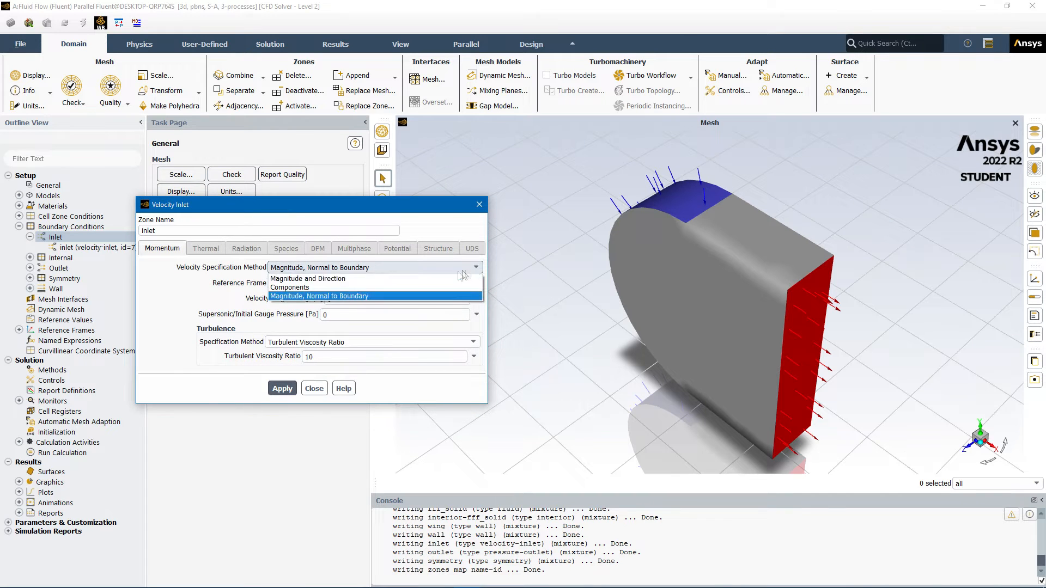
{"action": "left_click", "coordinate": [343, 279]}
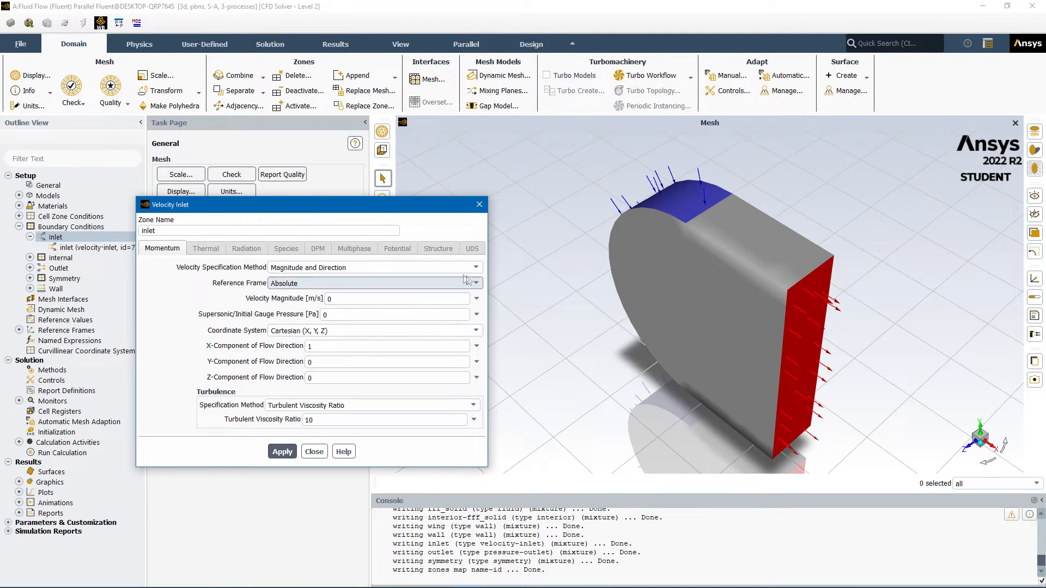
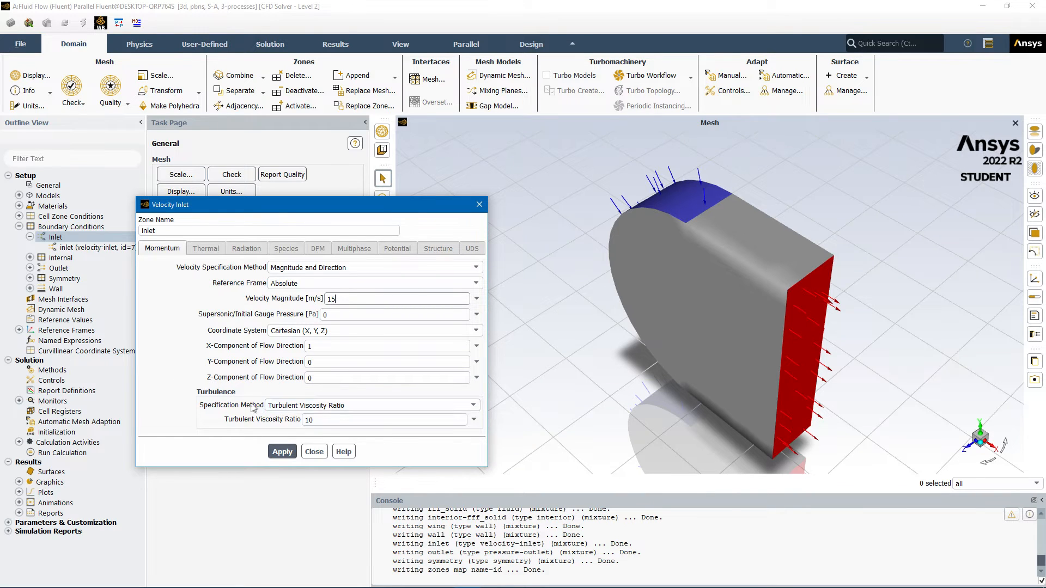
{"action": "left_click", "coordinate": [322, 406]}
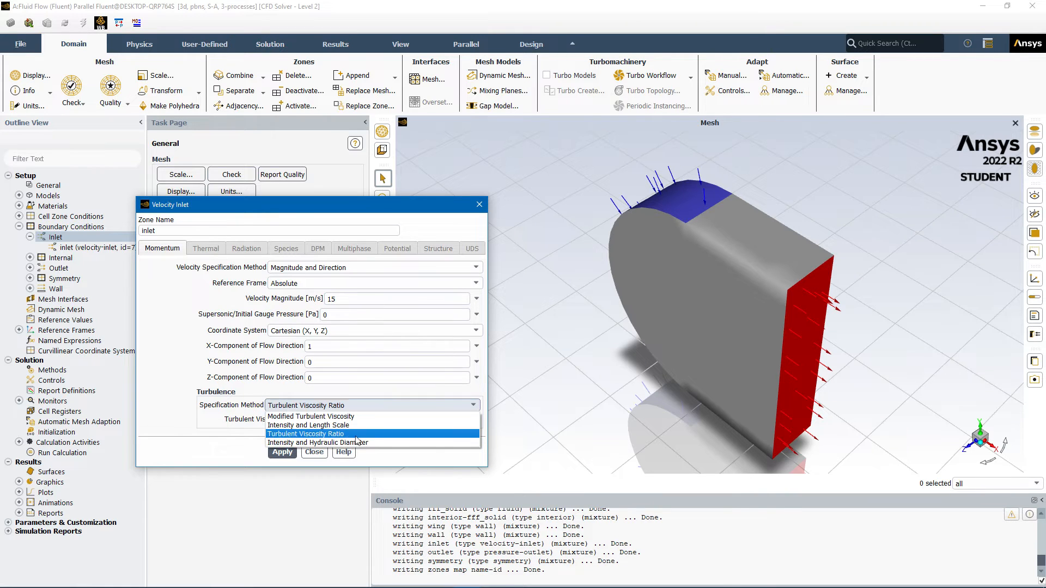
{"action": "left_click", "coordinate": [173, 382]}
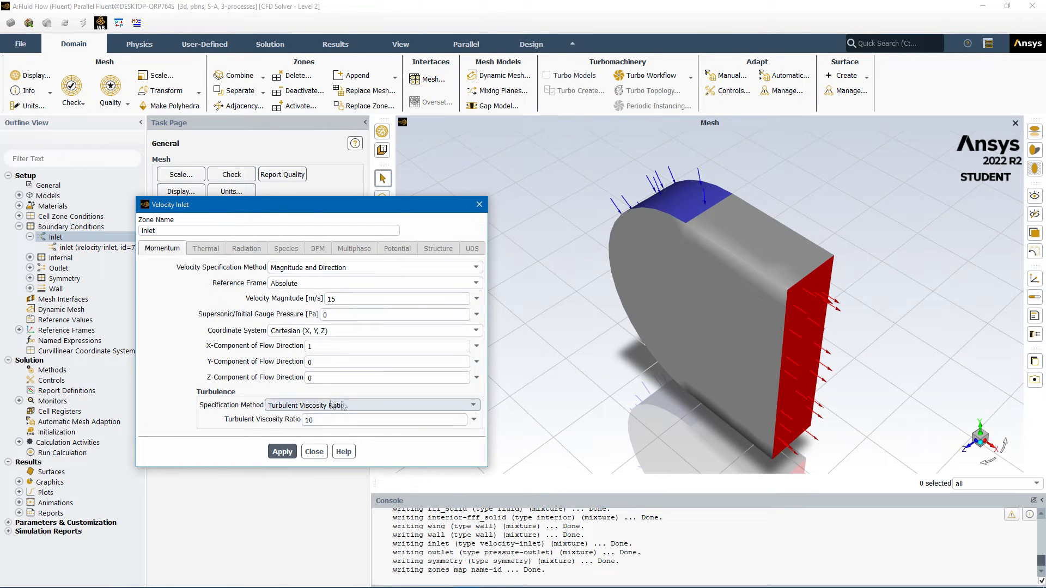
{"action": "left_click", "coordinate": [287, 452]}
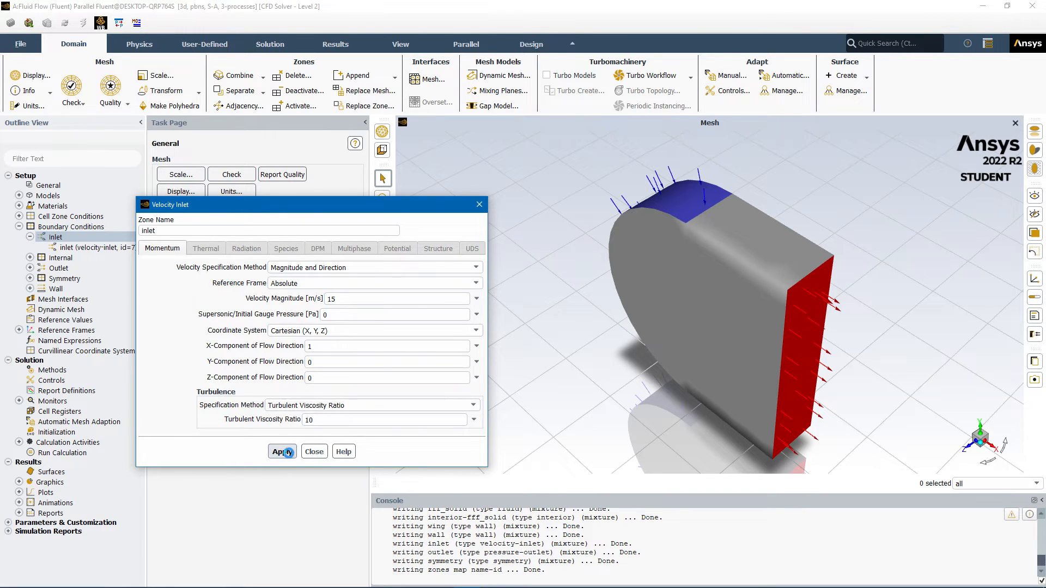
{"action": "left_click", "coordinate": [314, 451]}
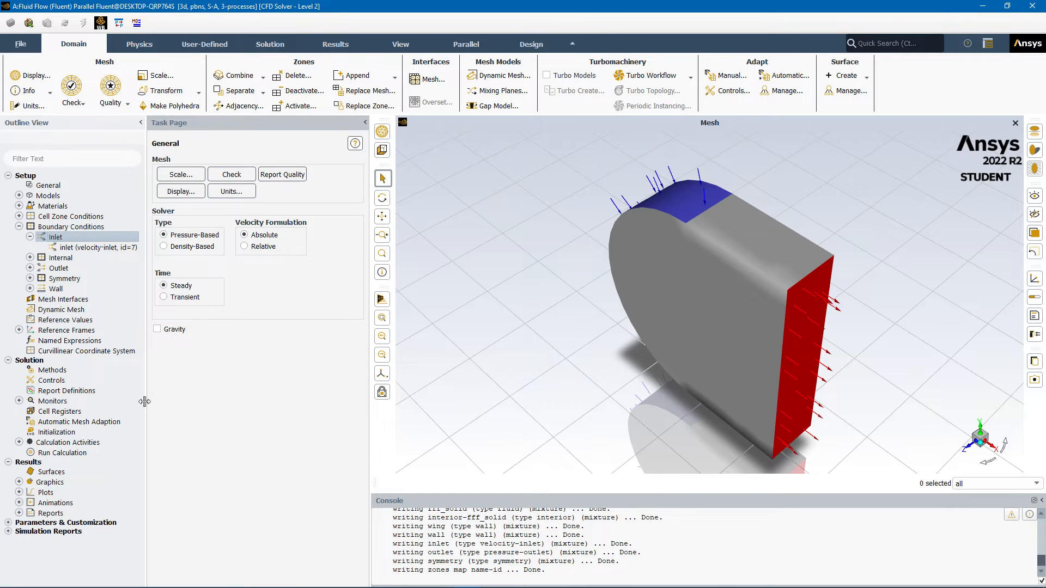
{"action": "left_click", "coordinate": [30, 237]}
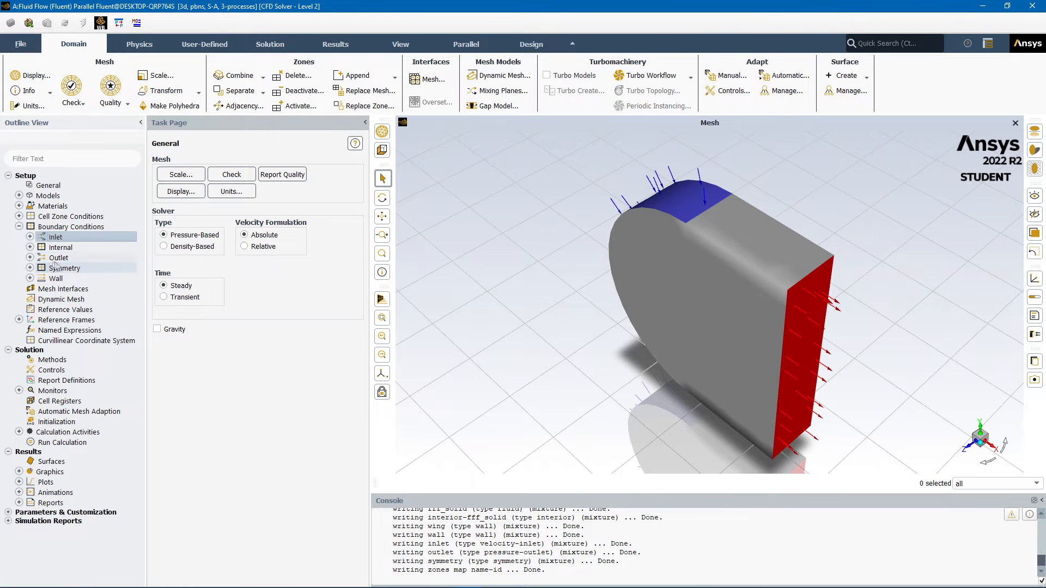
{"action": "left_click", "coordinate": [19, 226]}
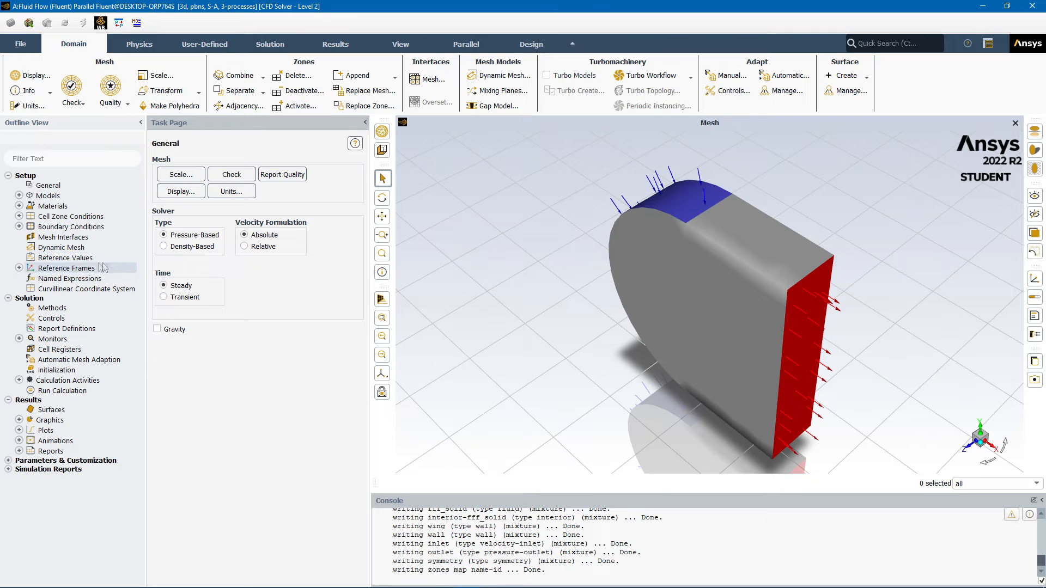
Step: Compute the reference values from the inlet zone
{"action": "left_click", "coordinate": [65, 258]}
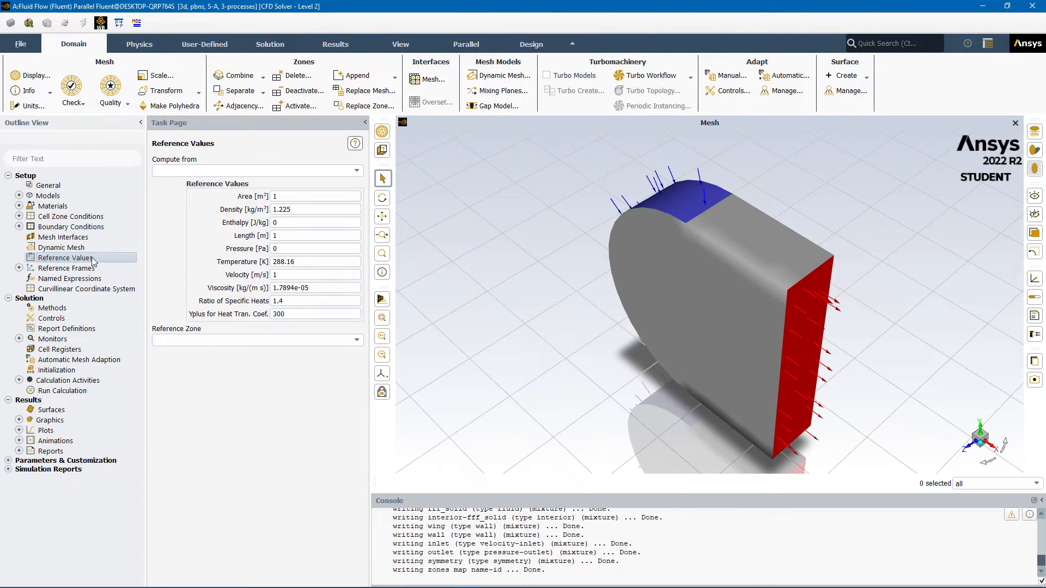
{"action": "left_click", "coordinate": [262, 171]}
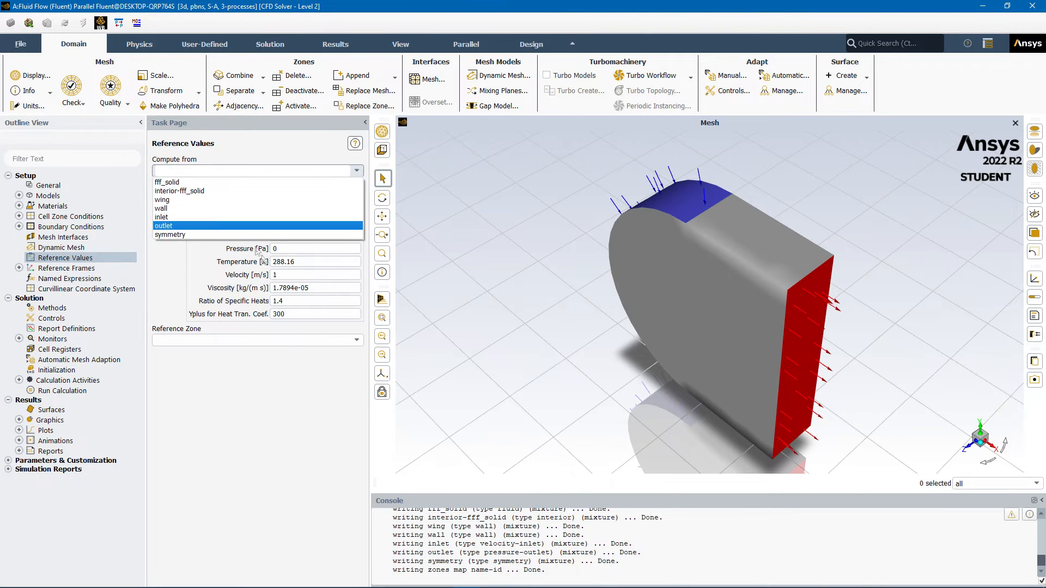
{"action": "left_click", "coordinate": [261, 217]}
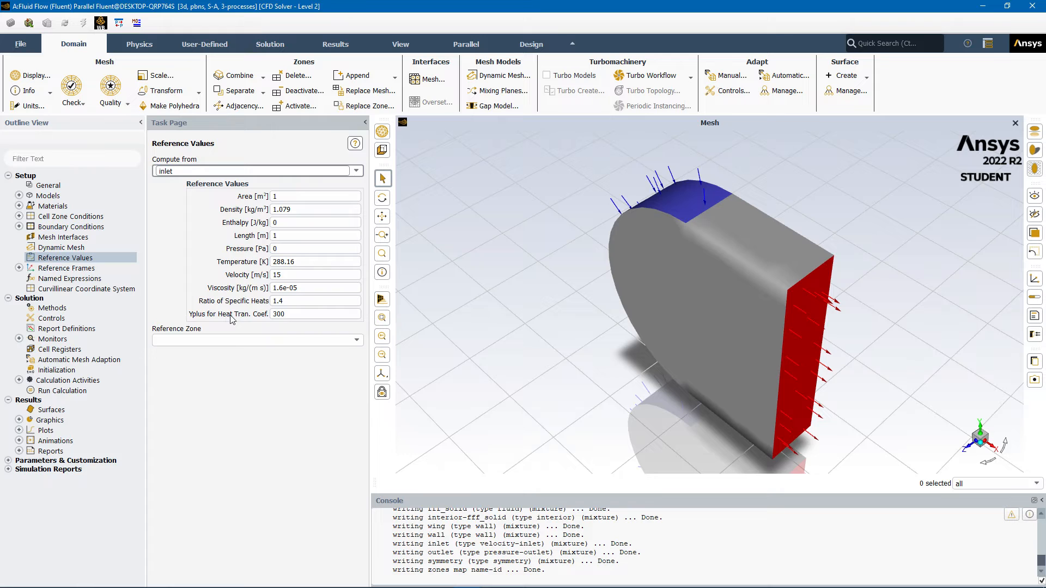
Step: Review the solution methods, the relaxation factors and the absolute convergence criteria of the residual monitors, accepting the existing settings
{"action": "left_click", "coordinate": [94, 308]}
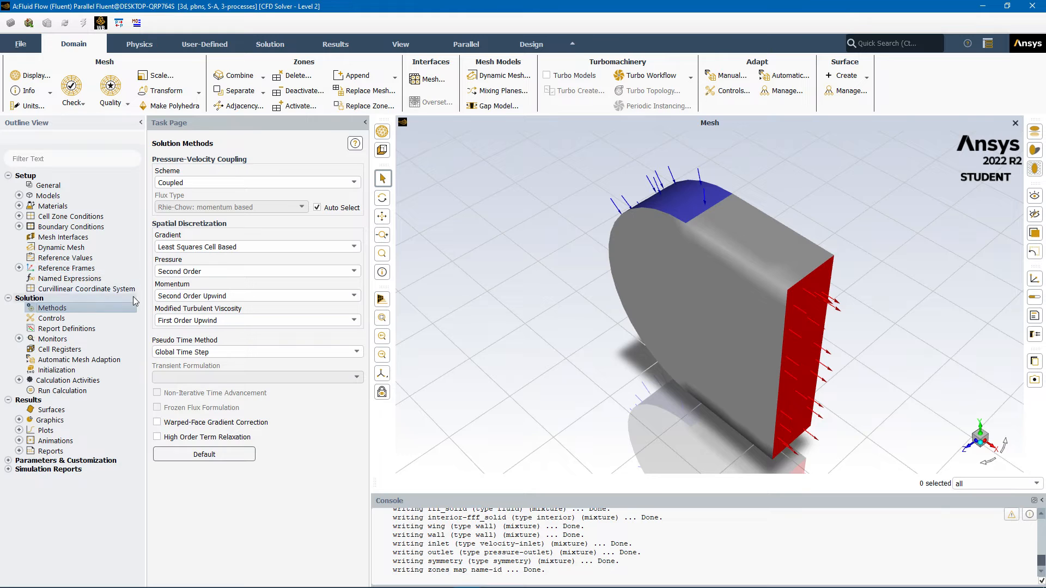
{"action": "left_click", "coordinate": [114, 320]}
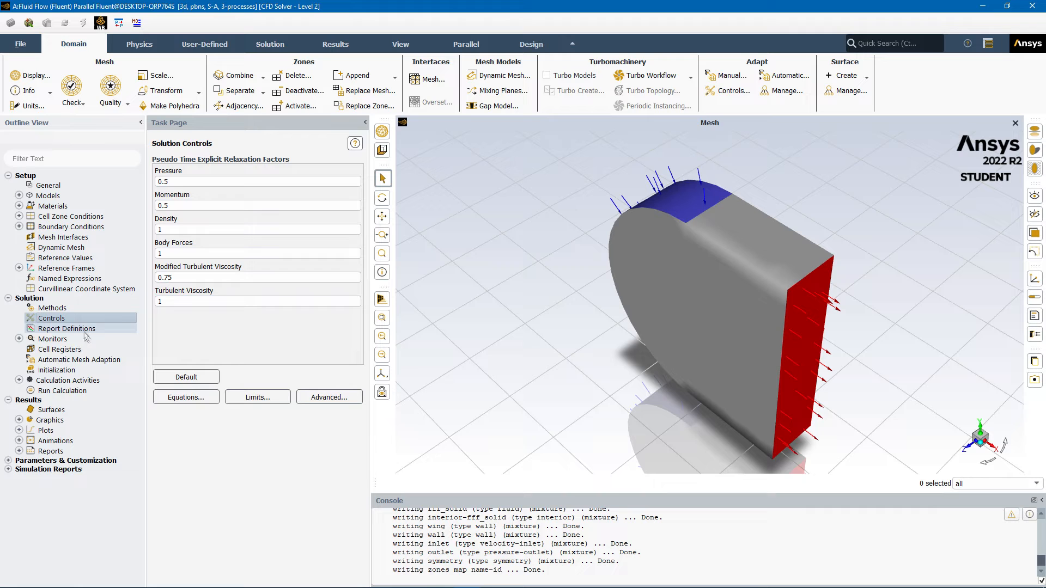
{"action": "left_click", "coordinate": [19, 339]}
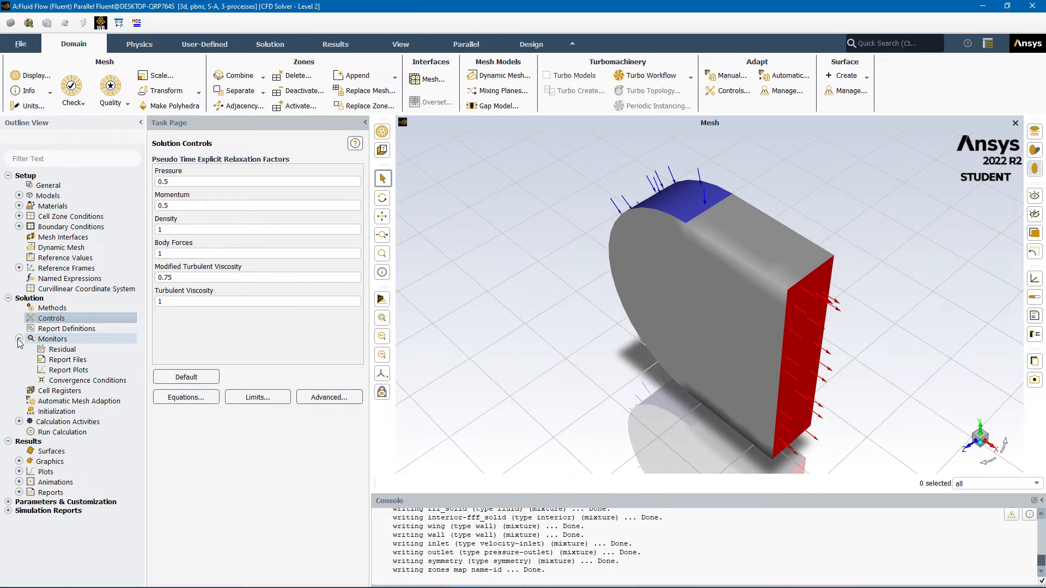
{"action": "double_click", "coordinate": [129, 349]}
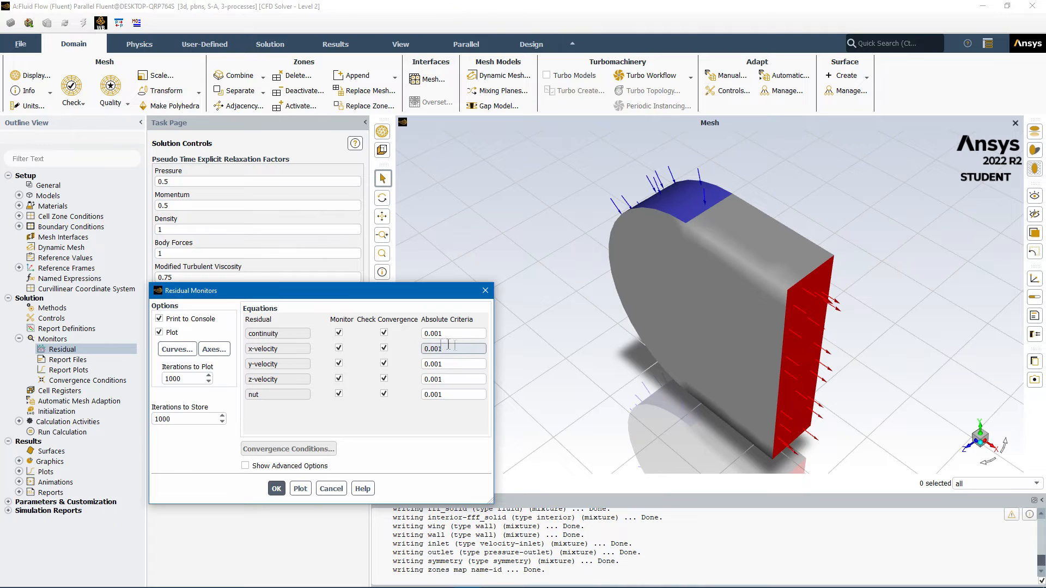
{"action": "left_click", "coordinate": [454, 348]}
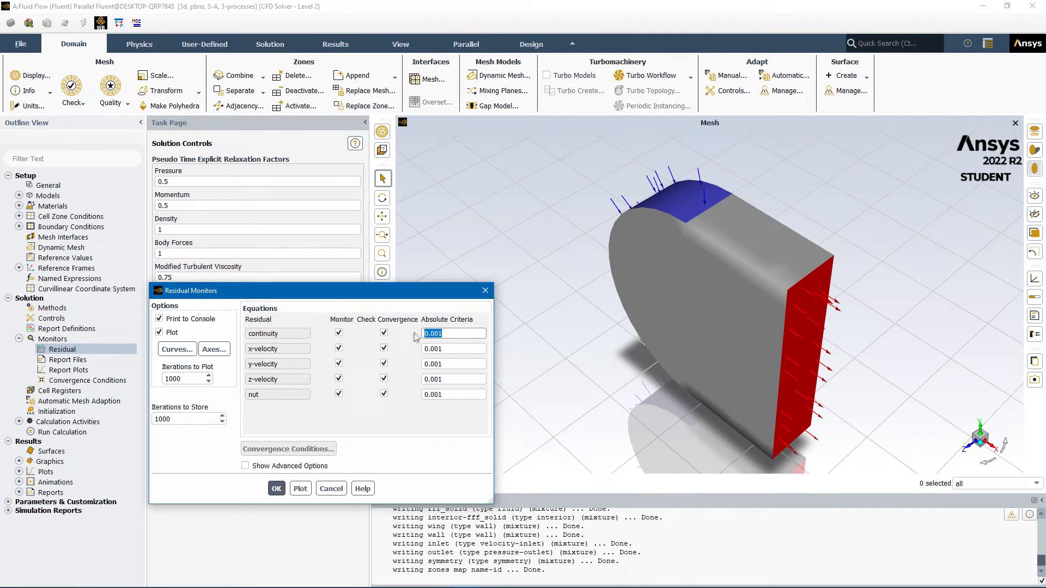
{"action": "left_click_drag", "start_coordinate": [454, 349], "coordinate": [394, 377]}
{"action": "left_click_drag", "start_coordinate": [461, 395], "coordinate": [400, 395]}
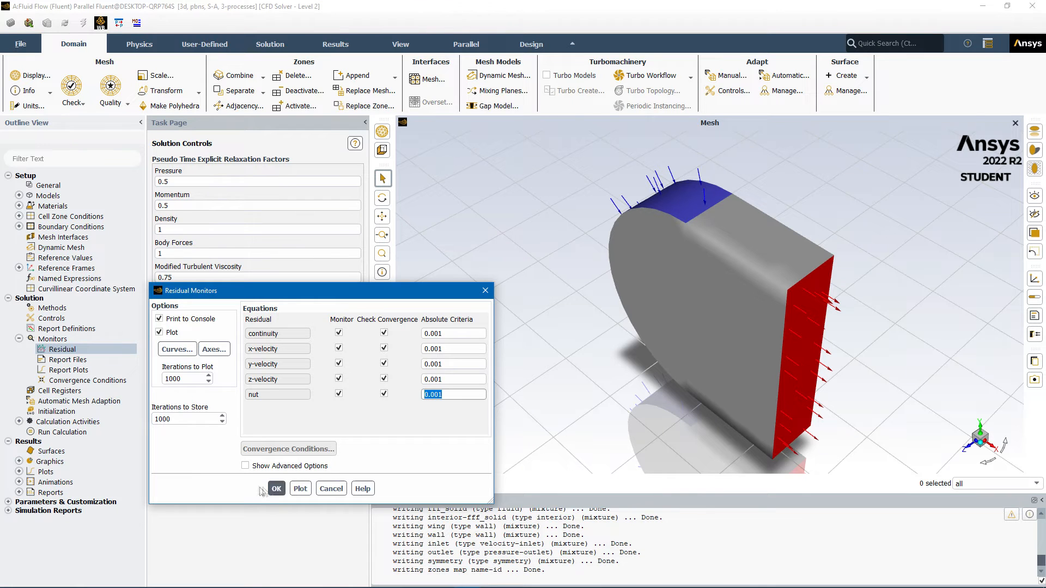
{"action": "left_click", "coordinate": [280, 490]}
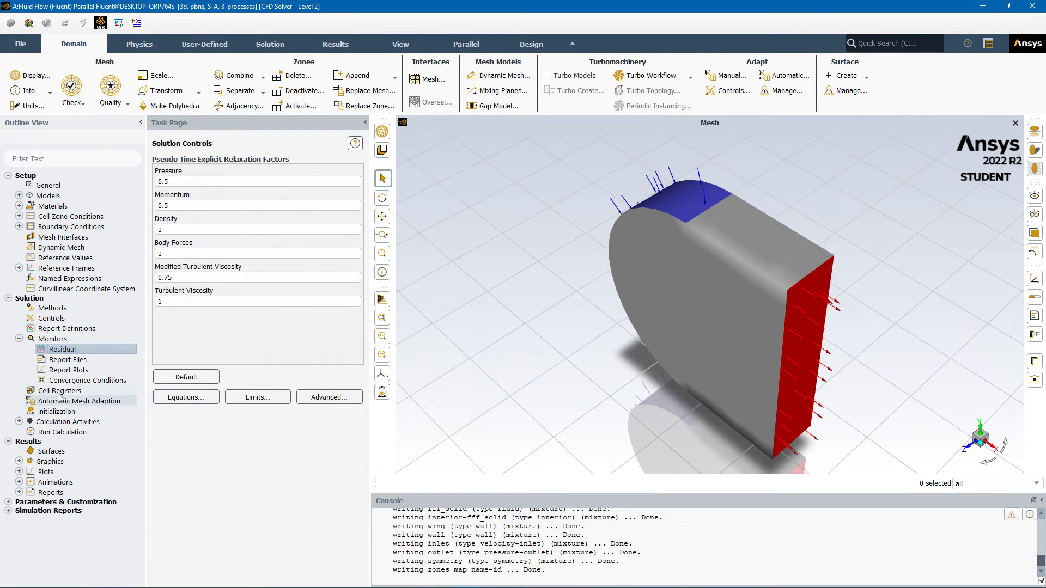
Step: Create a lift report definition named lift that outputs the lift force on the wing zone, with a report plot but no report file
{"action": "left_click", "coordinate": [19, 339]}
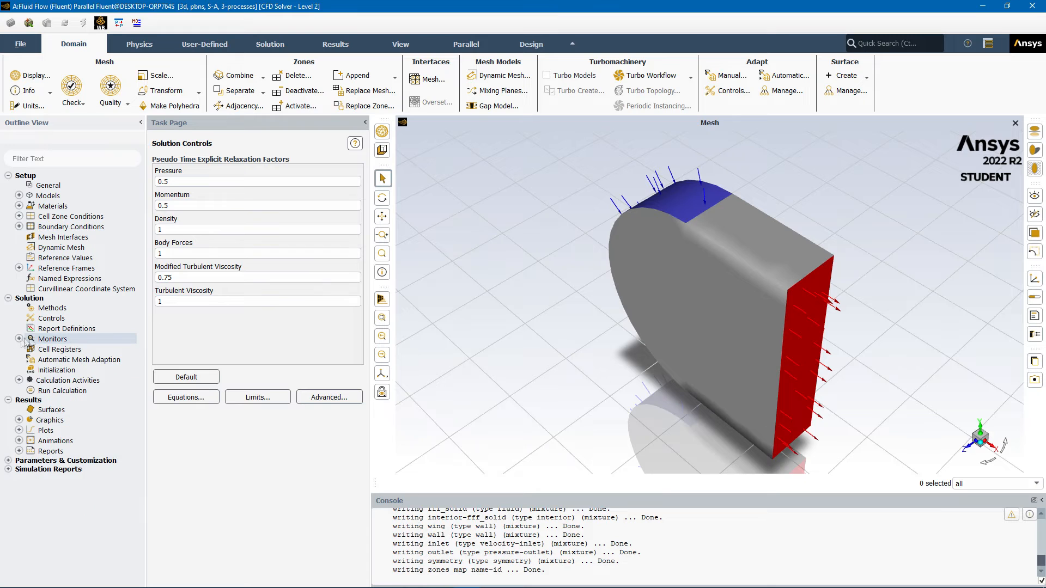
{"action": "left_click", "coordinate": [73, 330]}
{"action": "double_click", "coordinate": [73, 329]}
{"action": "left_click_drag", "start_coordinate": [283, 297], "coordinate": [407, 186]}
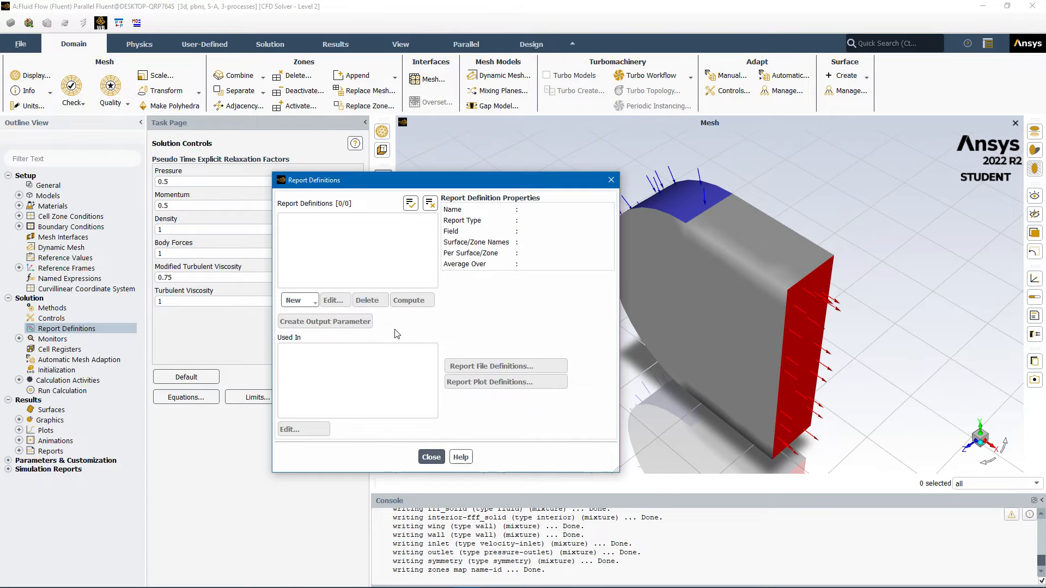
{"action": "left_click", "coordinate": [308, 301]}
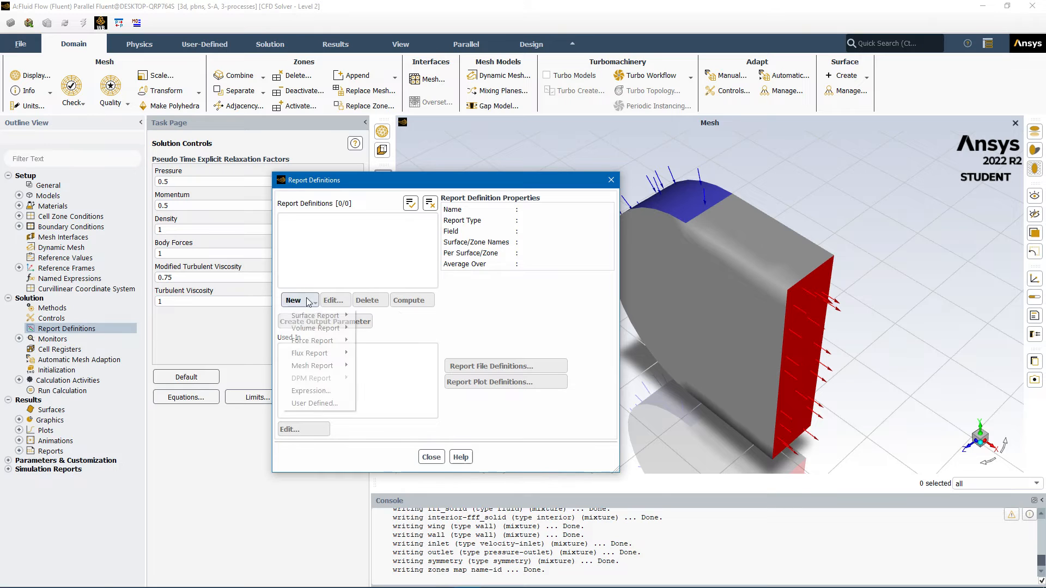
{"action": "mouse_move", "coordinate": [327, 341]}
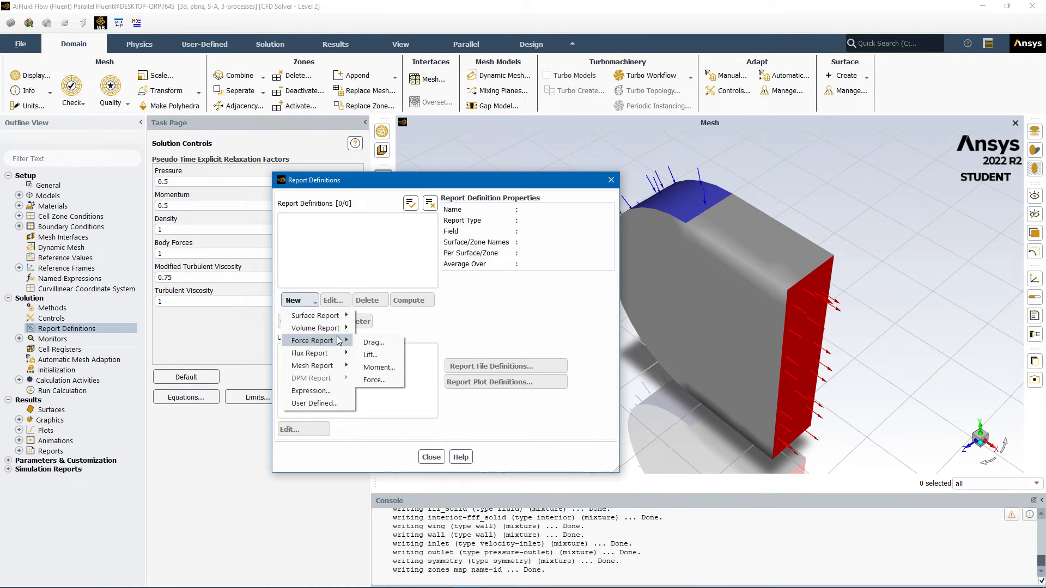
{"action": "left_click", "coordinate": [387, 360]}
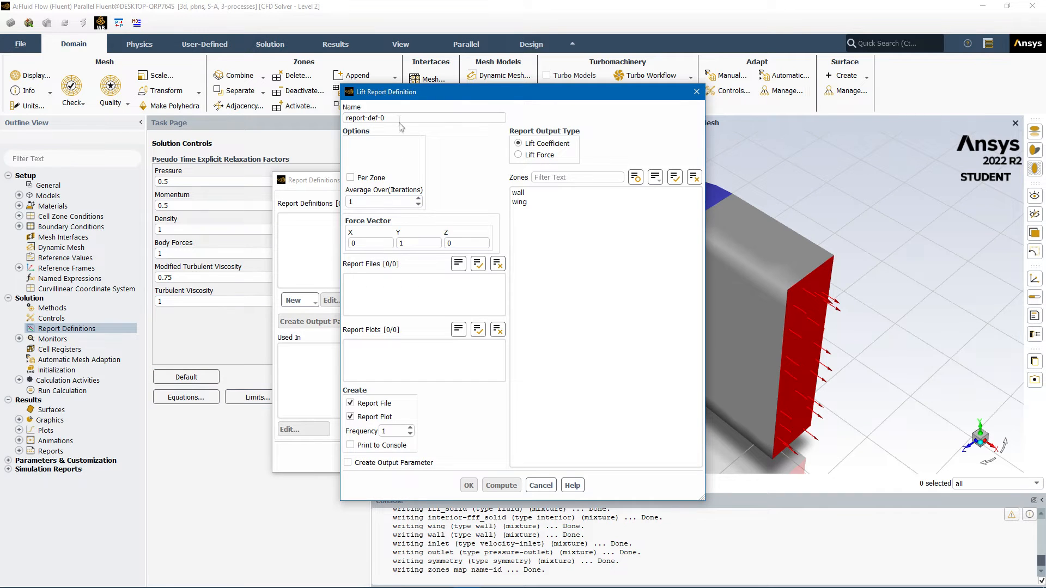
{"action": "type", "text": "lift"}
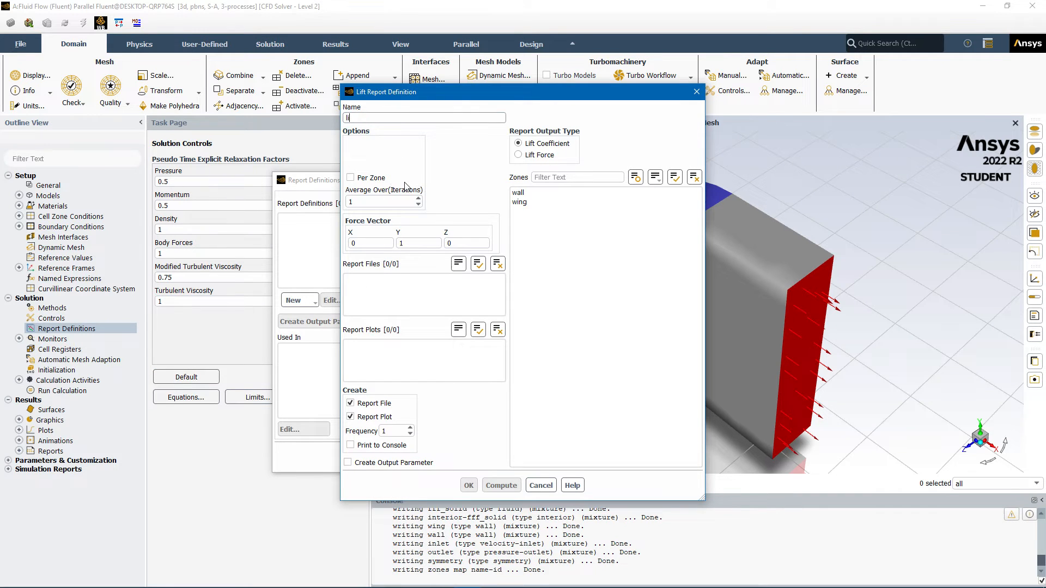
{"action": "left_click", "coordinate": [350, 404]}
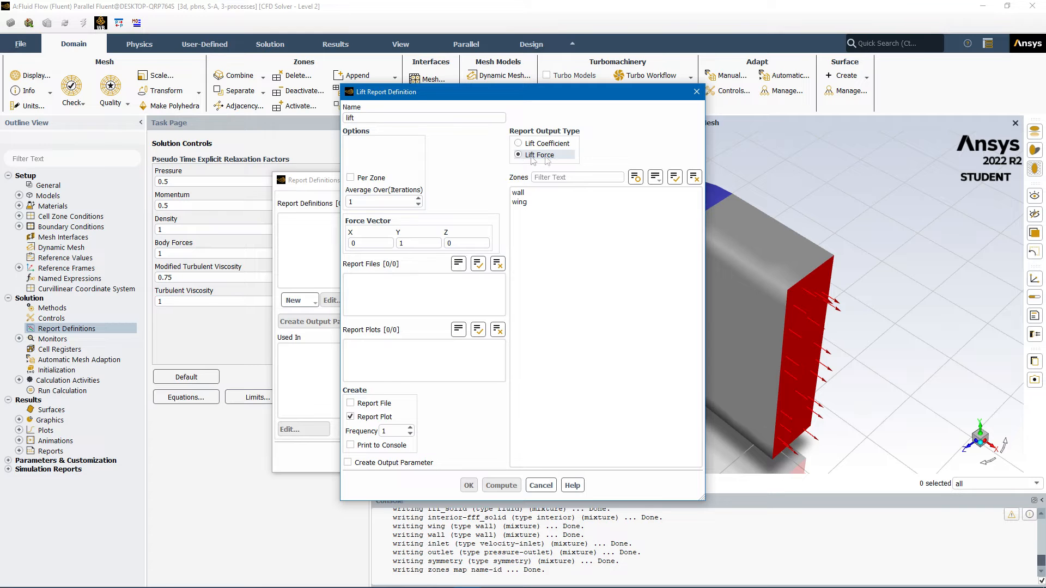
{"action": "left_click", "coordinate": [521, 201]}
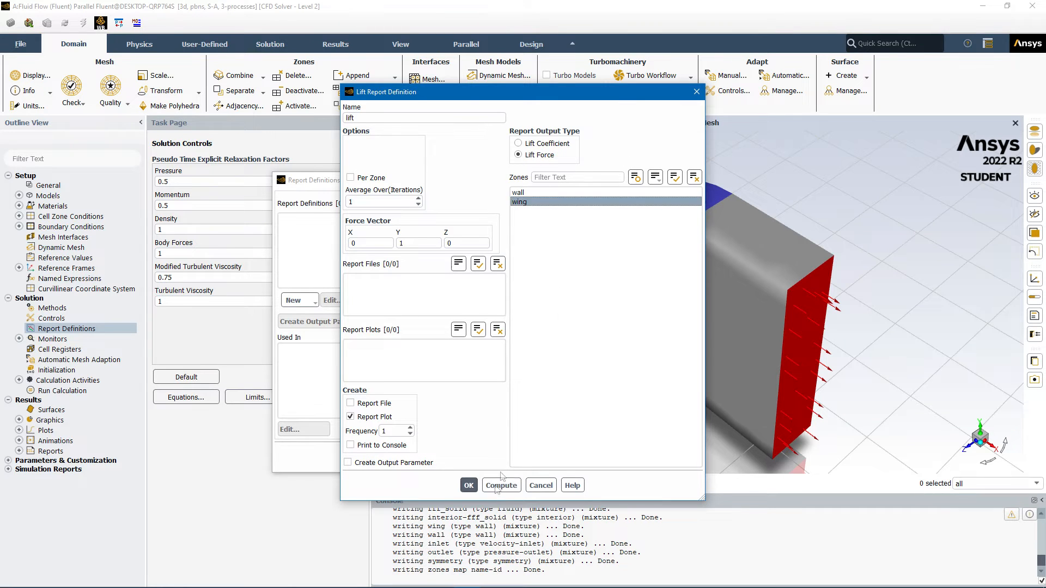
{"action": "left_click", "coordinate": [468, 485]}
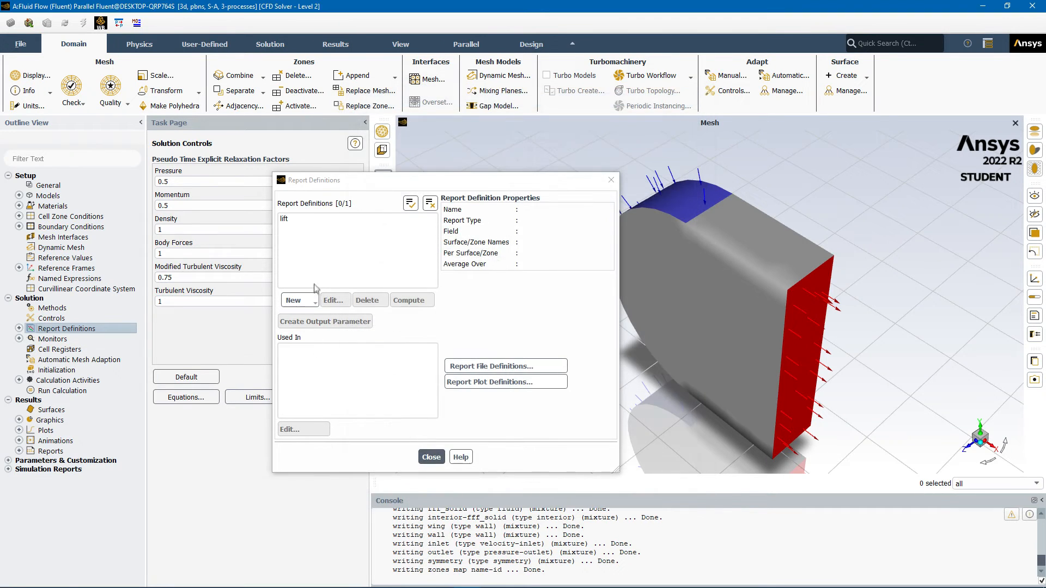
Step: Create a lift report definition named cl that outputs the lift coefficient on the wing zone, with a report plot but no report file
{"action": "left_click", "coordinate": [297, 300]}
{"action": "mouse_move", "coordinate": [305, 341]}
{"action": "left_click", "coordinate": [376, 352]}
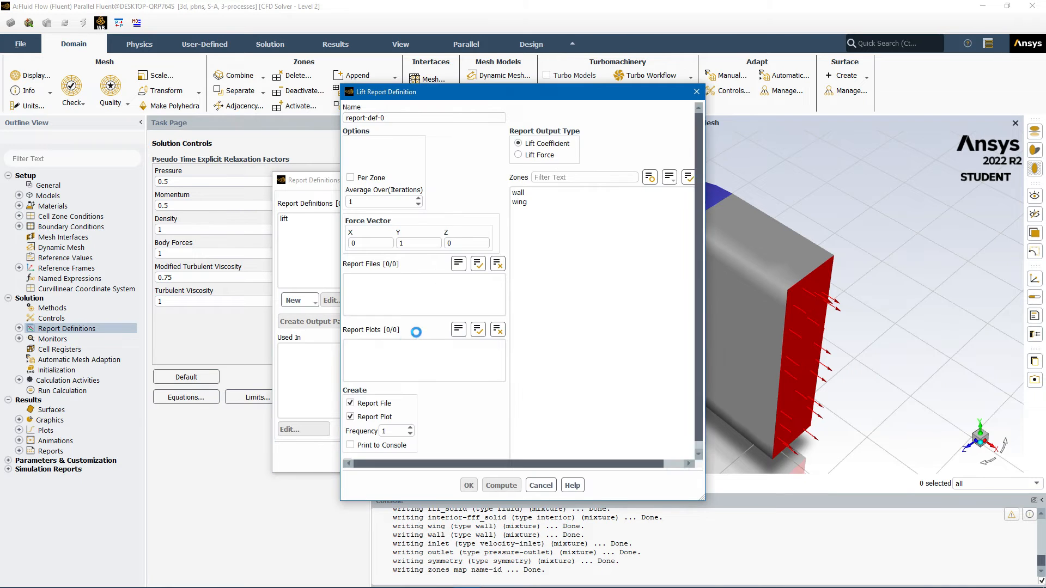
{"action": "left_click", "coordinate": [392, 119]}
{"action": "left_click_drag", "start_coordinate": [393, 119], "coordinate": [314, 129]}
{"action": "type", "text": "cl"}
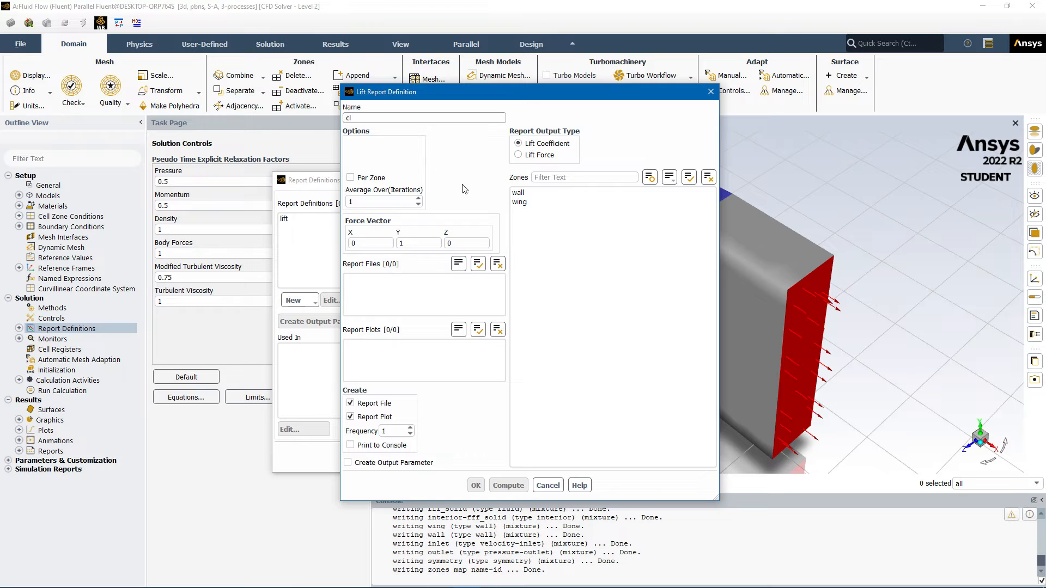
{"action": "left_click", "coordinate": [351, 404]}
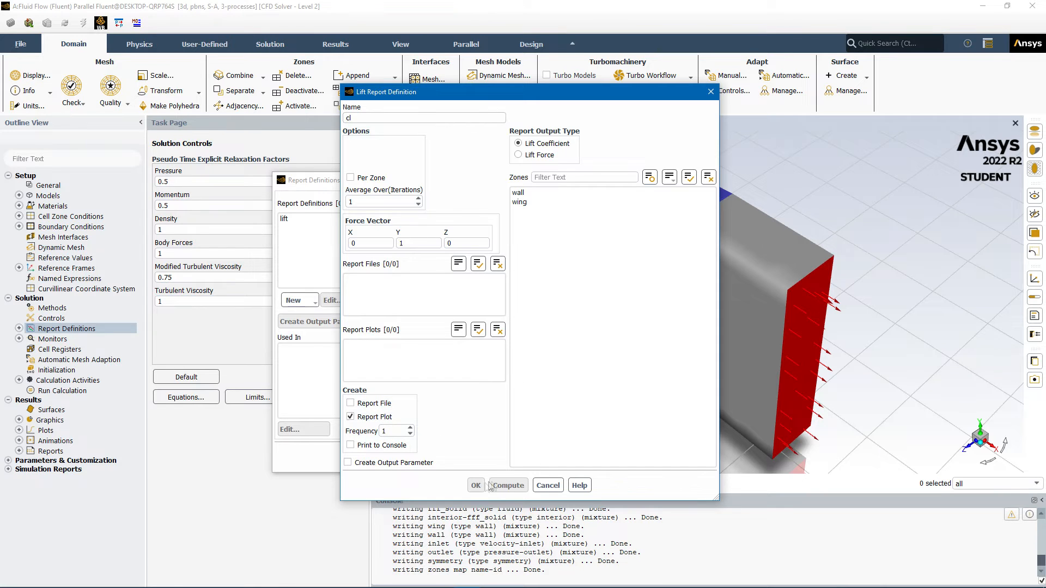
{"action": "left_click", "coordinate": [519, 202]}
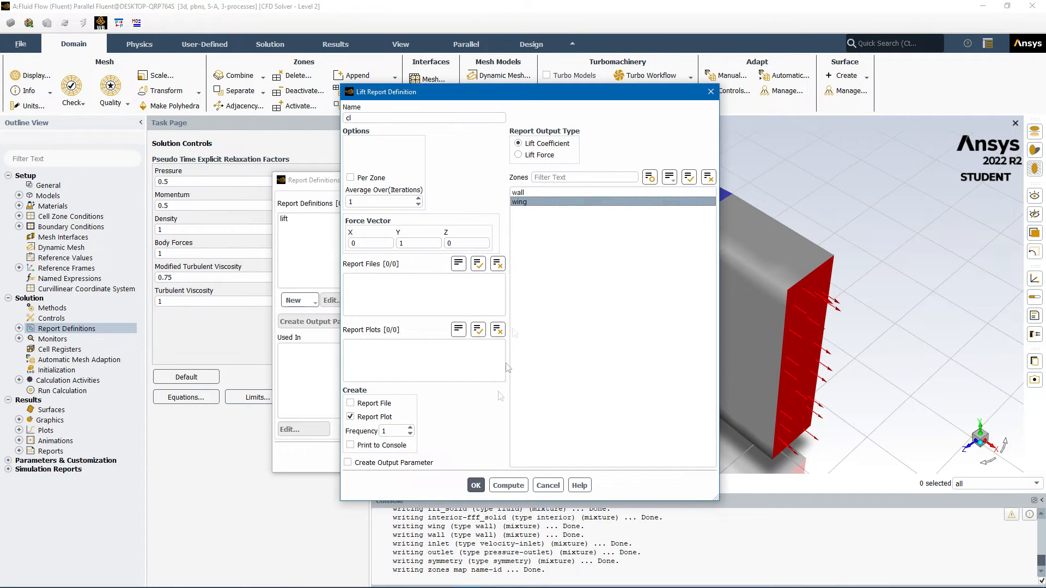
{"action": "left_click", "coordinate": [475, 484]}
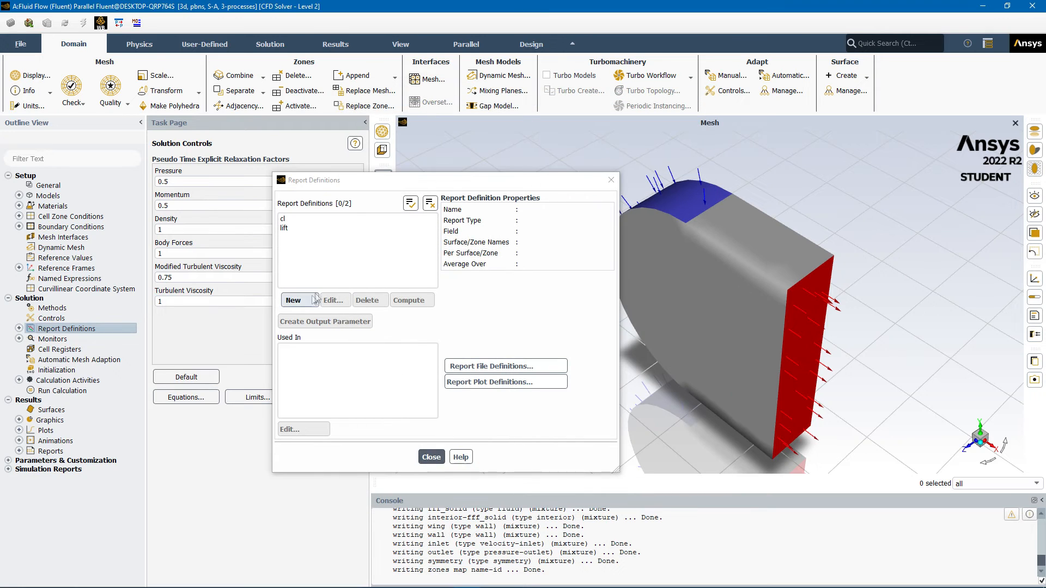
Step: Create a drag report definition named drag that outputs the drag force on the wing zone, with a report plot but no report file
{"action": "left_click", "coordinate": [297, 300]}
{"action": "mouse_move", "coordinate": [330, 339]}
{"action": "left_click", "coordinate": [374, 342]}
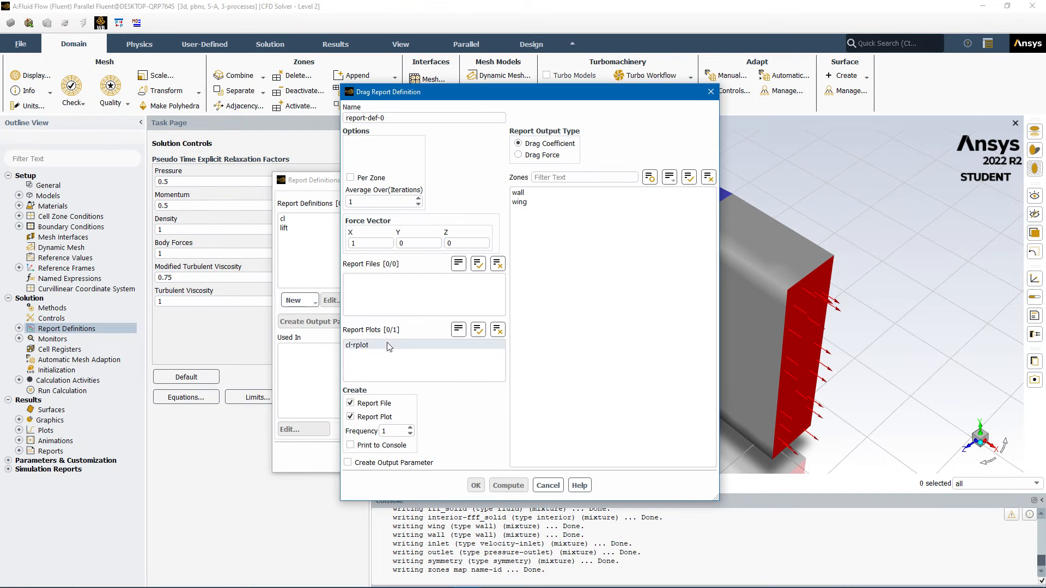
{"action": "triple_click", "coordinate": [396, 113]}
{"action": "type", "text": "drag"}
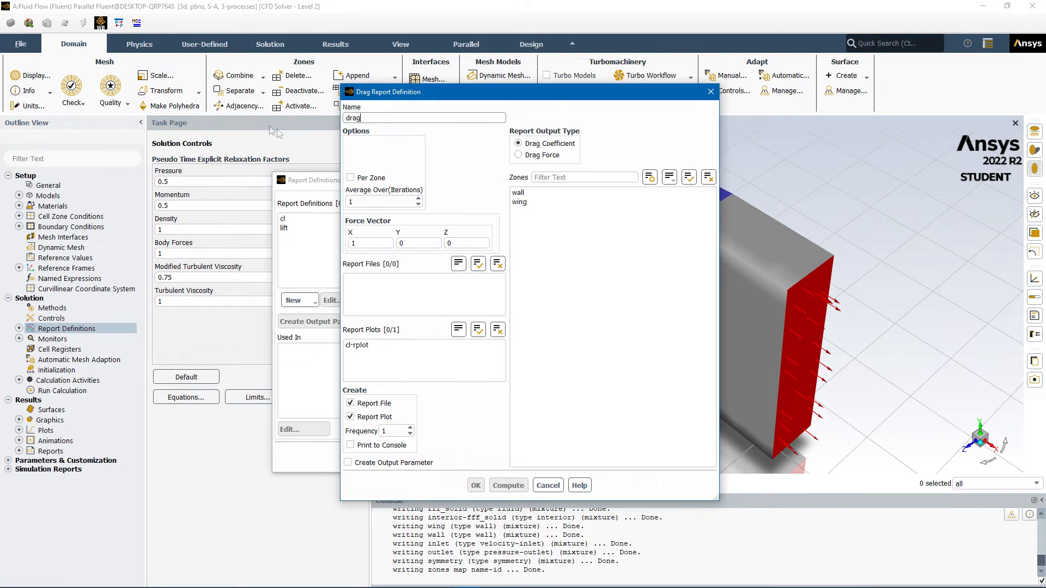
{"action": "left_click", "coordinate": [545, 155]}
{"action": "left_click", "coordinate": [520, 202]}
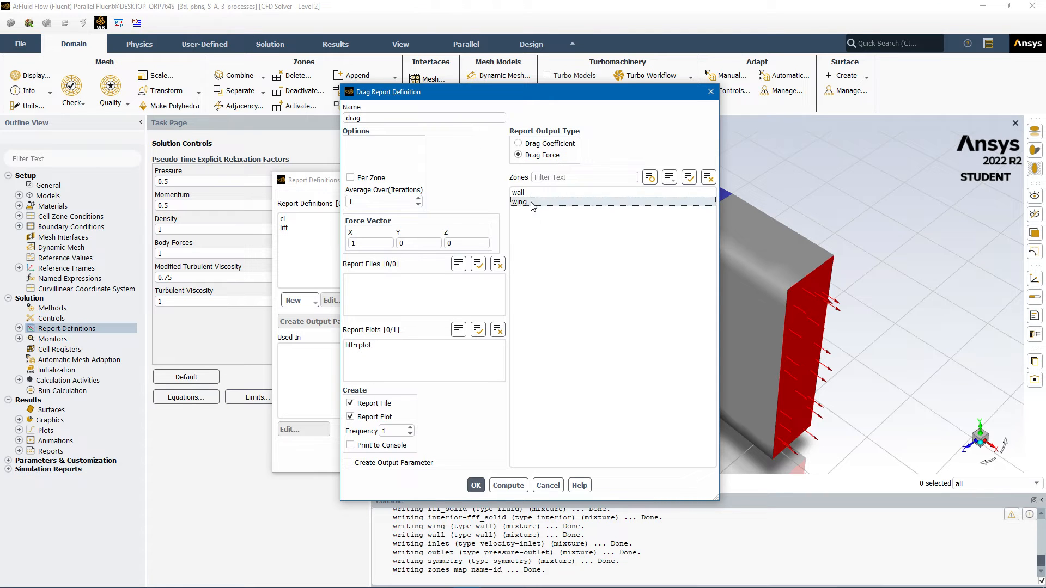
{"action": "left_click", "coordinate": [350, 403]}
{"action": "left_click", "coordinate": [475, 485]}
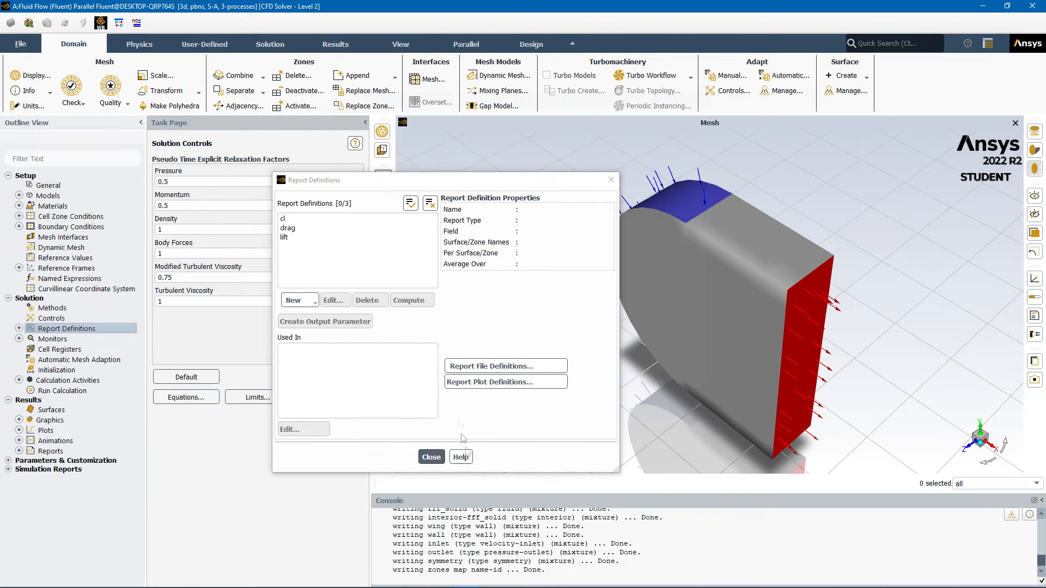
Step: Create a drag report definition named cd for the wing's drag coefficient, with a report plot but no report file, and close the report definitions
{"action": "left_click", "coordinate": [308, 301]}
{"action": "mouse_move", "coordinate": [327, 341]}
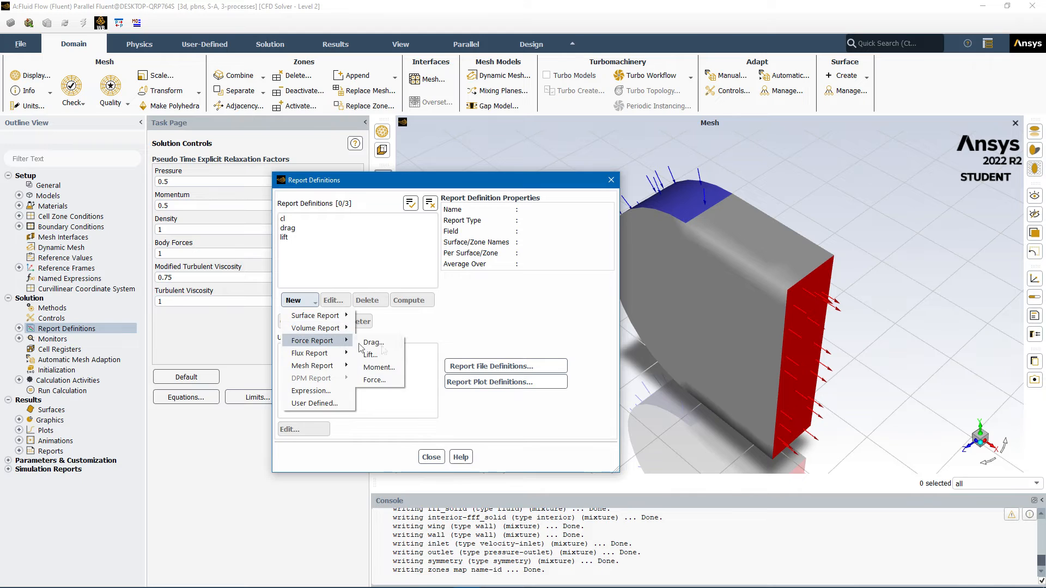
{"action": "left_click", "coordinate": [375, 342]}
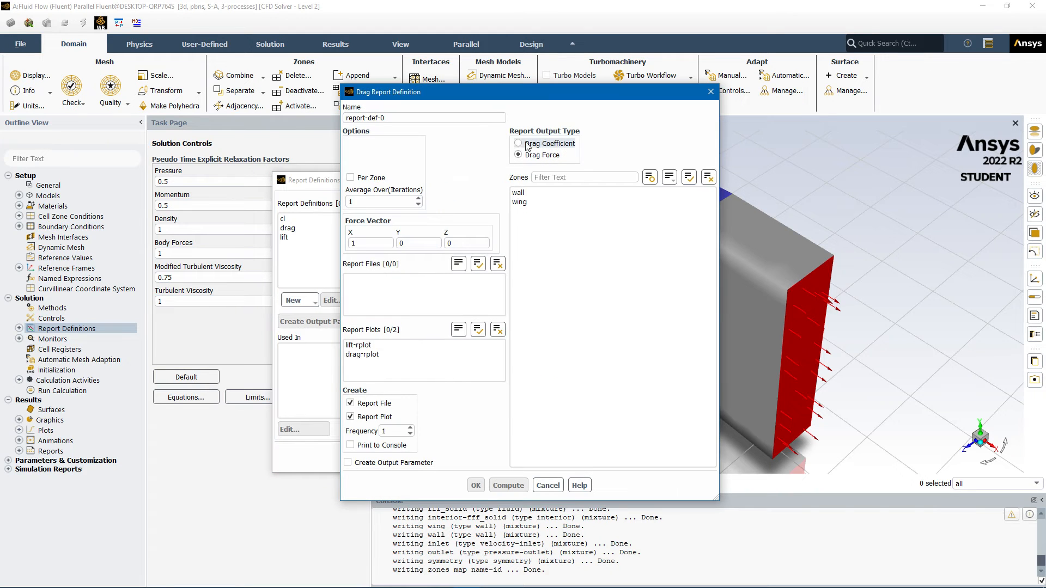
{"action": "type", "text": "cd"}
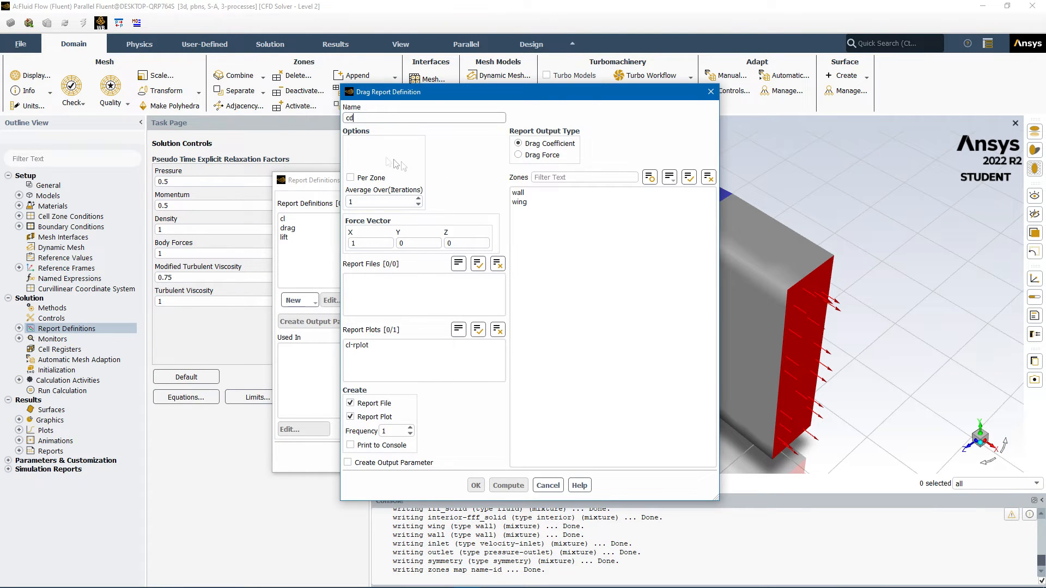
{"action": "left_click", "coordinate": [350, 403]}
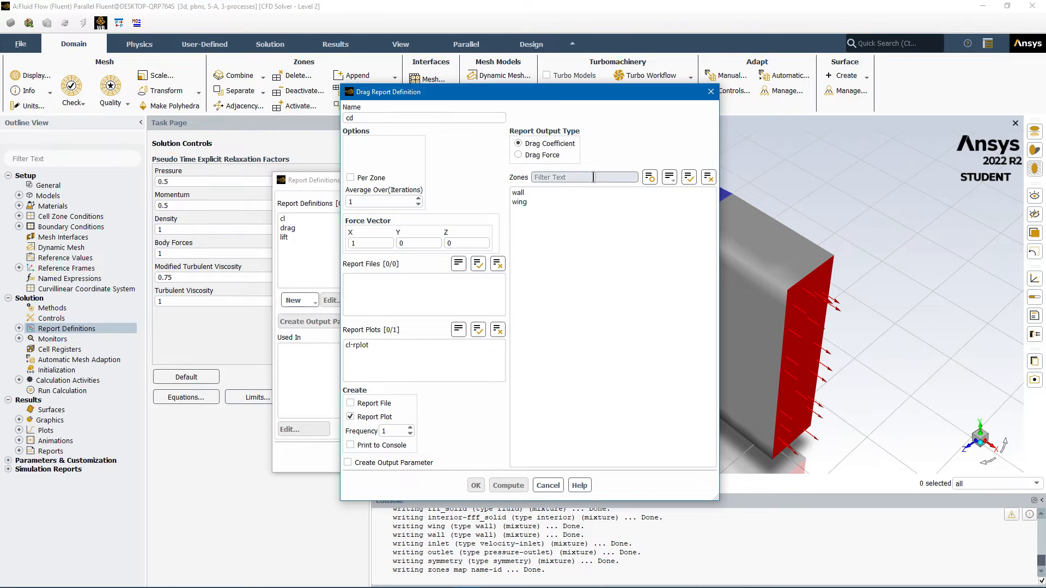
{"action": "left_click", "coordinate": [519, 202]}
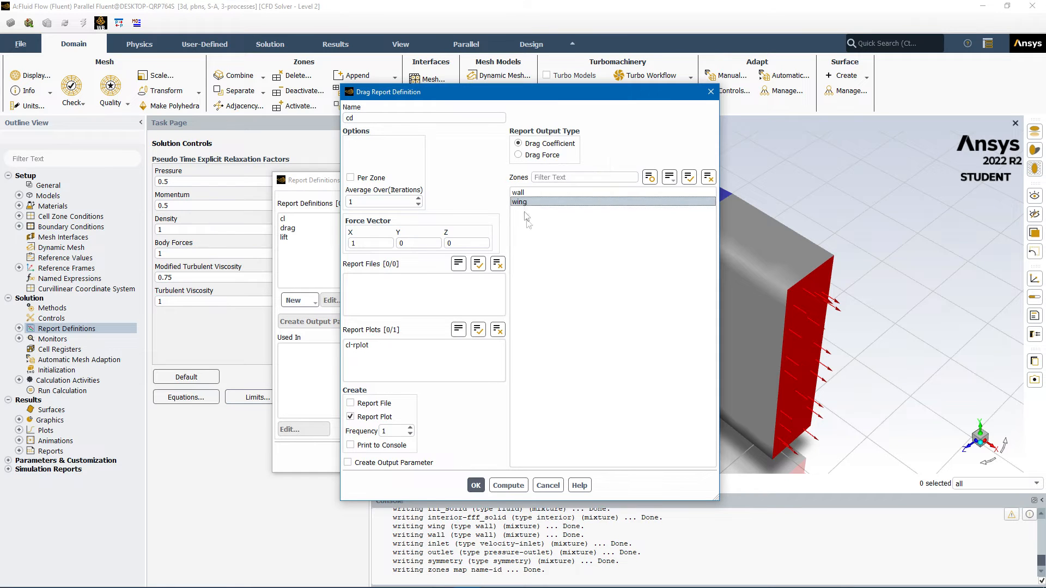
{"action": "left_click", "coordinate": [475, 485]}
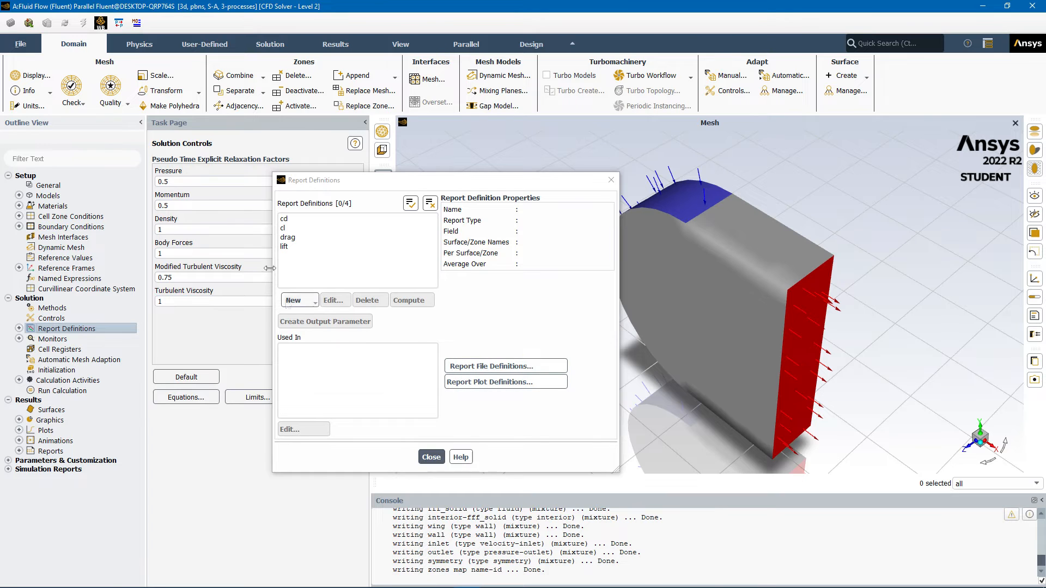
{"action": "left_click", "coordinate": [430, 457]}
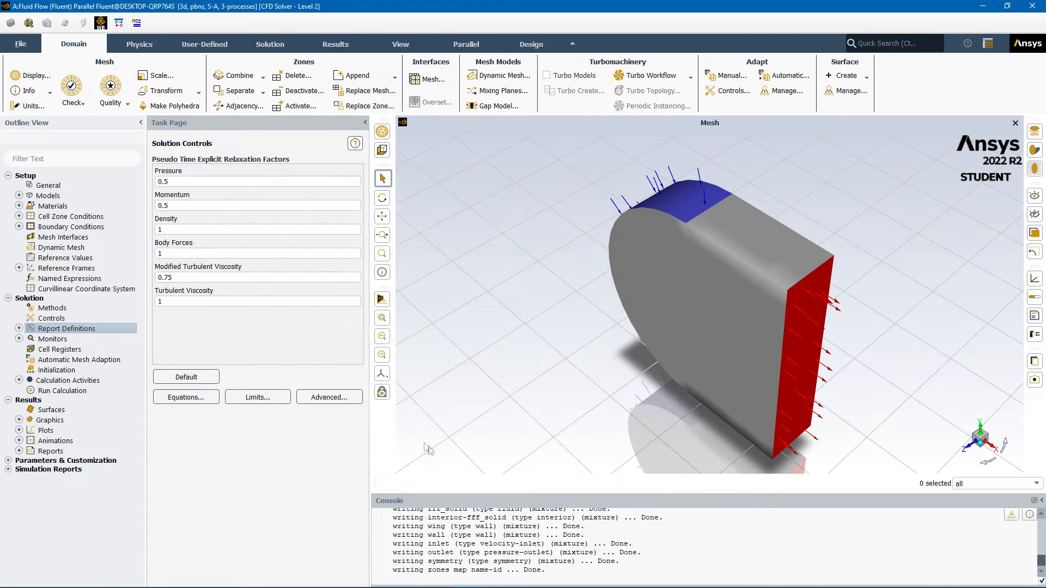
Step: Initialize the solution with Standard Initialization, computing the initial values from the inlet
{"action": "left_click", "coordinate": [52, 351]}
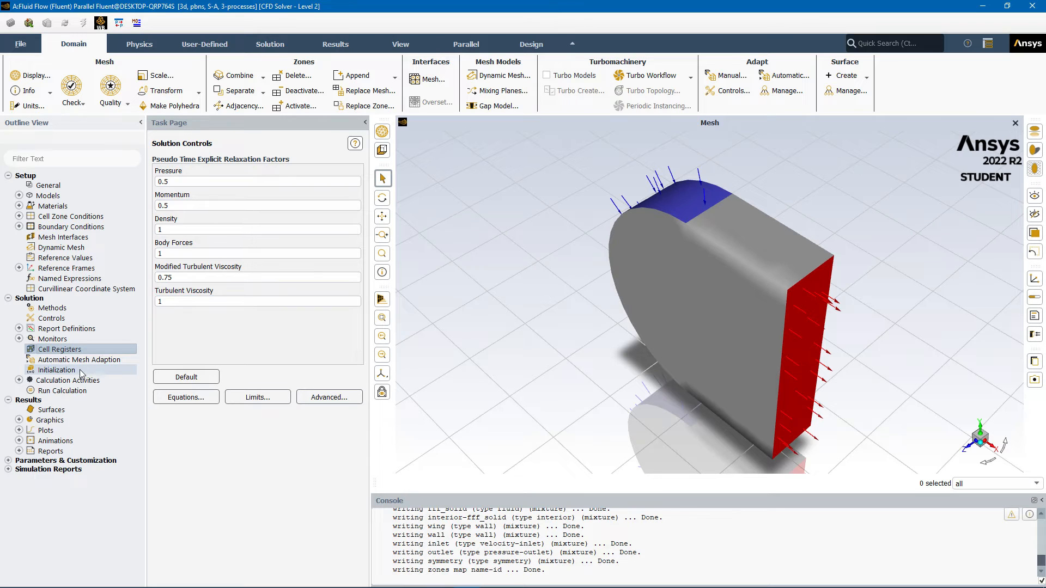
{"action": "left_click", "coordinate": [57, 370]}
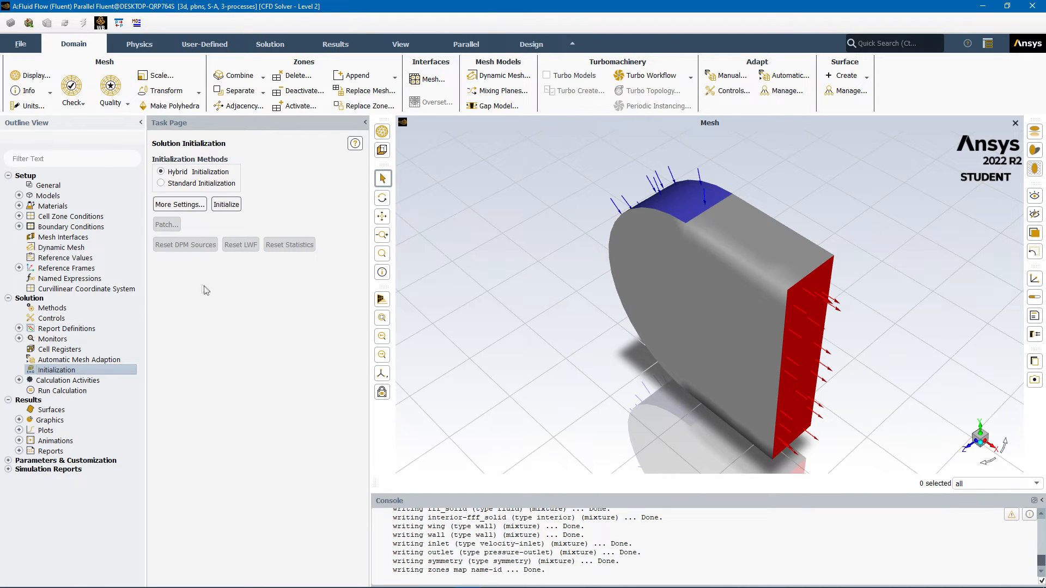
{"action": "left_click", "coordinate": [161, 184]}
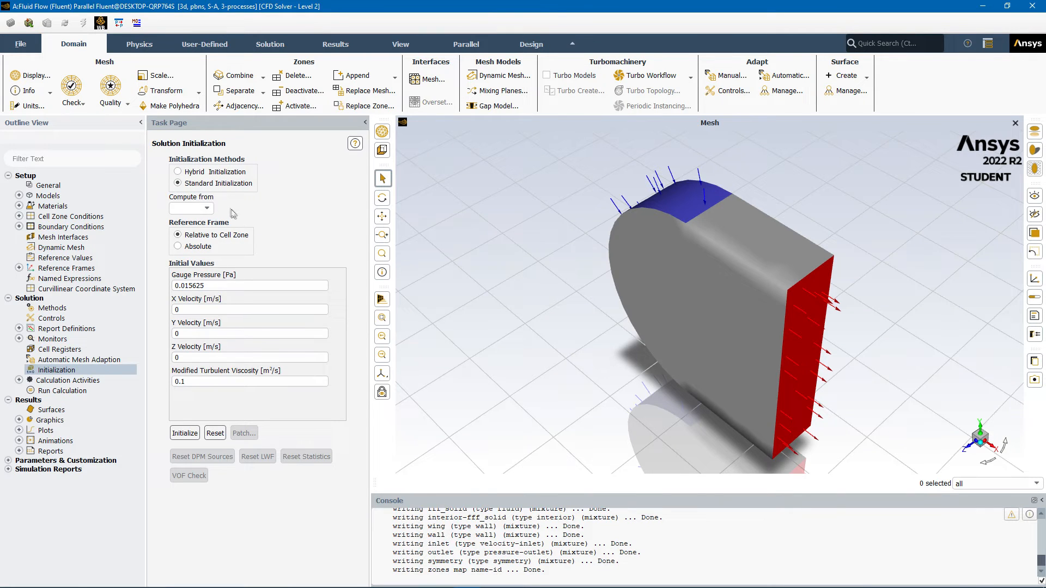
{"action": "left_click", "coordinate": [206, 208]}
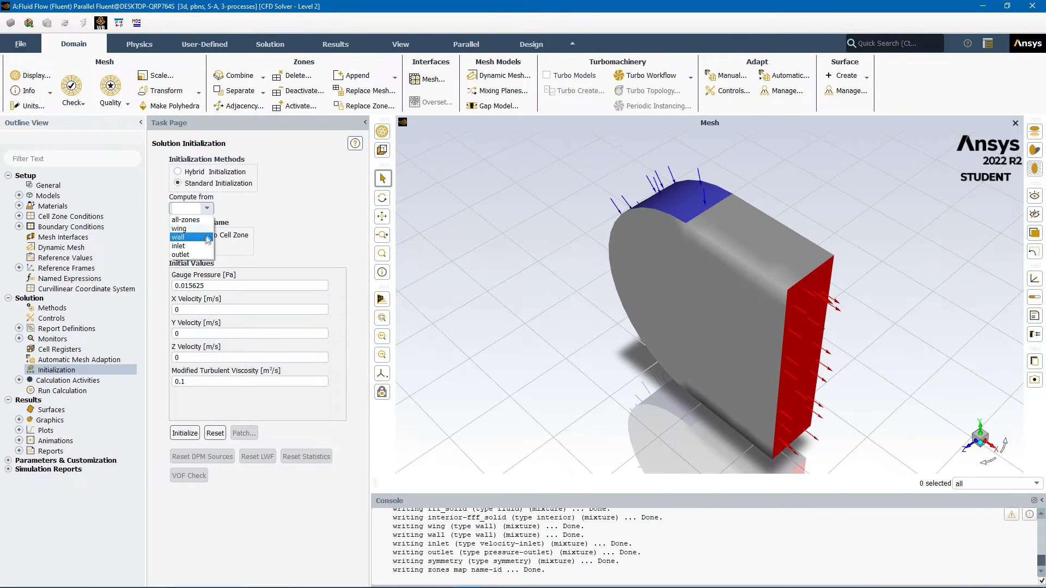
{"action": "left_click", "coordinate": [203, 251]}
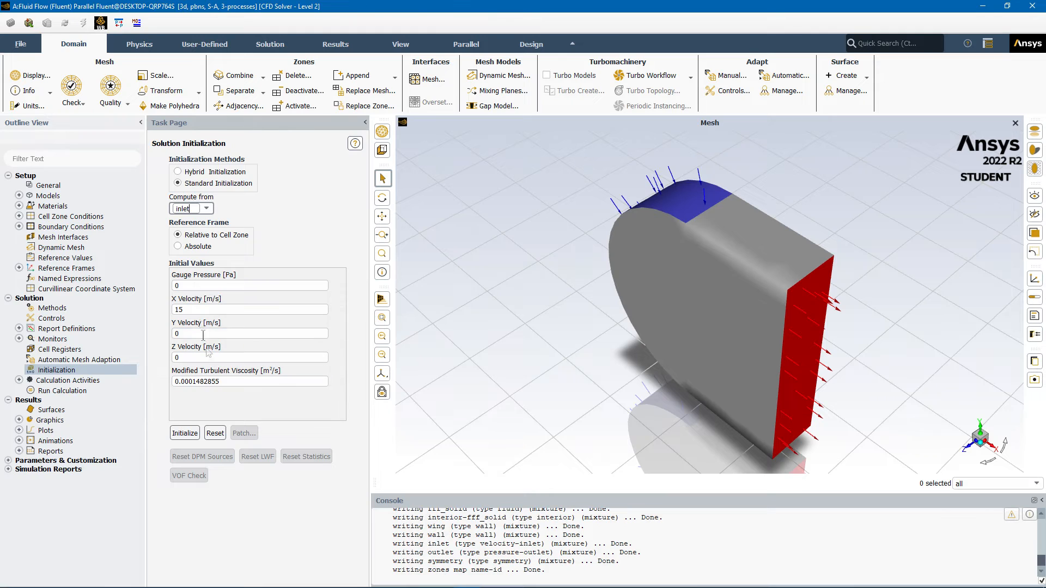
{"action": "left_click", "coordinate": [184, 433]}
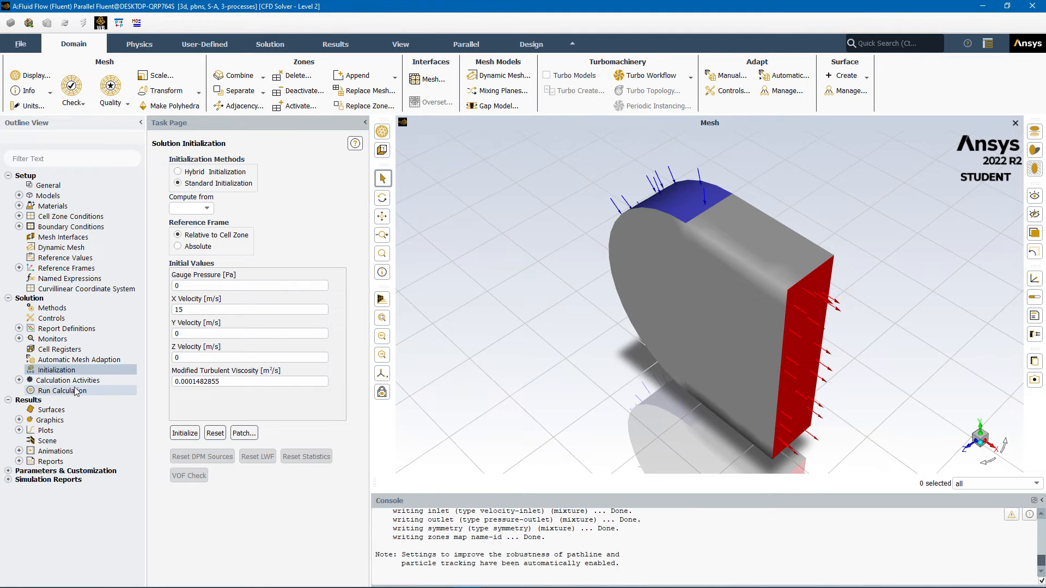
Step: Set the number of iterations to 100 and start the calculation
{"action": "left_click", "coordinate": [68, 391]}
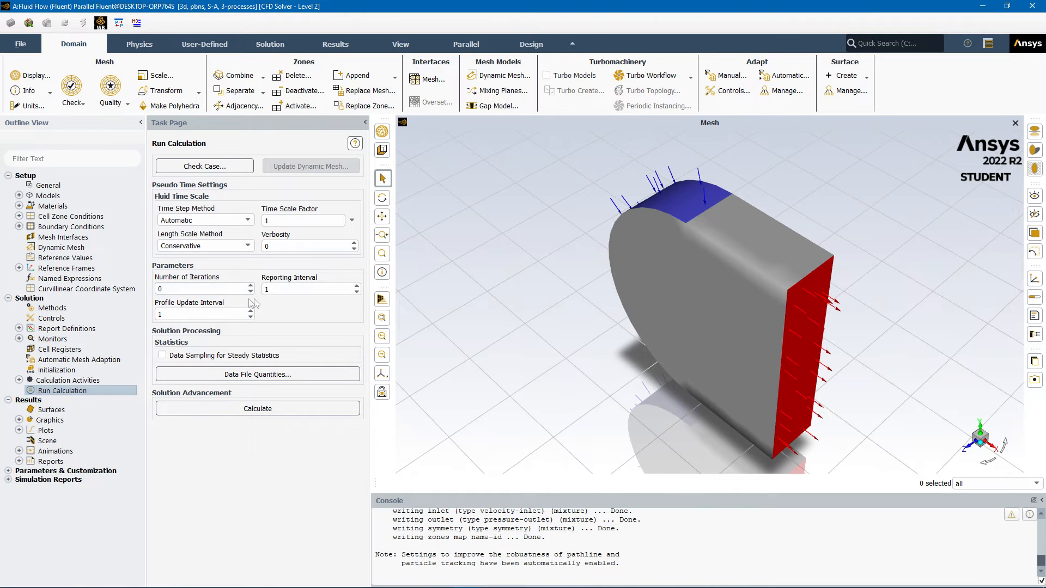
{"action": "double_click", "coordinate": [212, 288]}
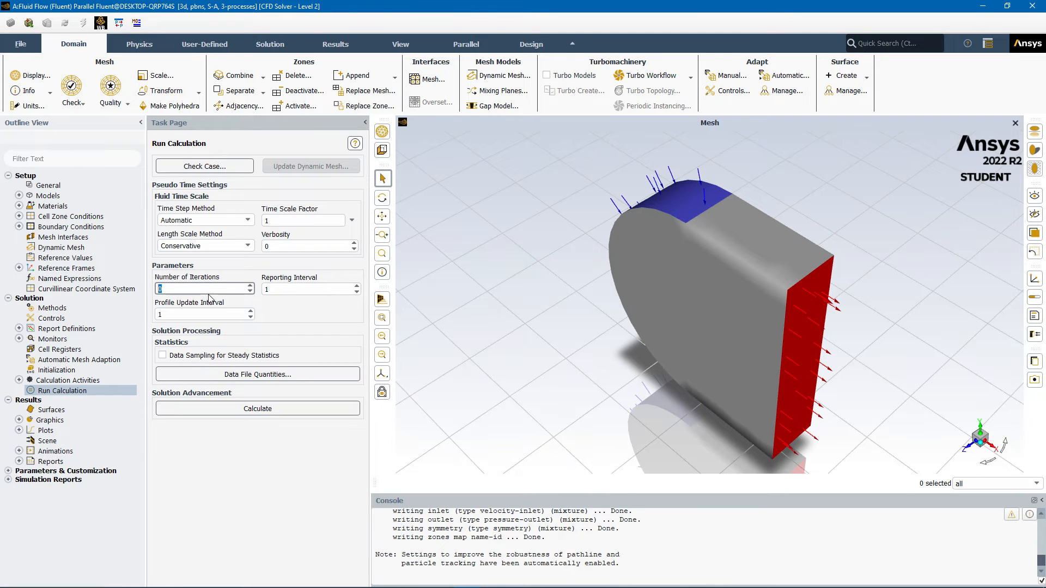
{"action": "type", "text": "100"}
{"action": "left_click", "coordinate": [273, 308]}
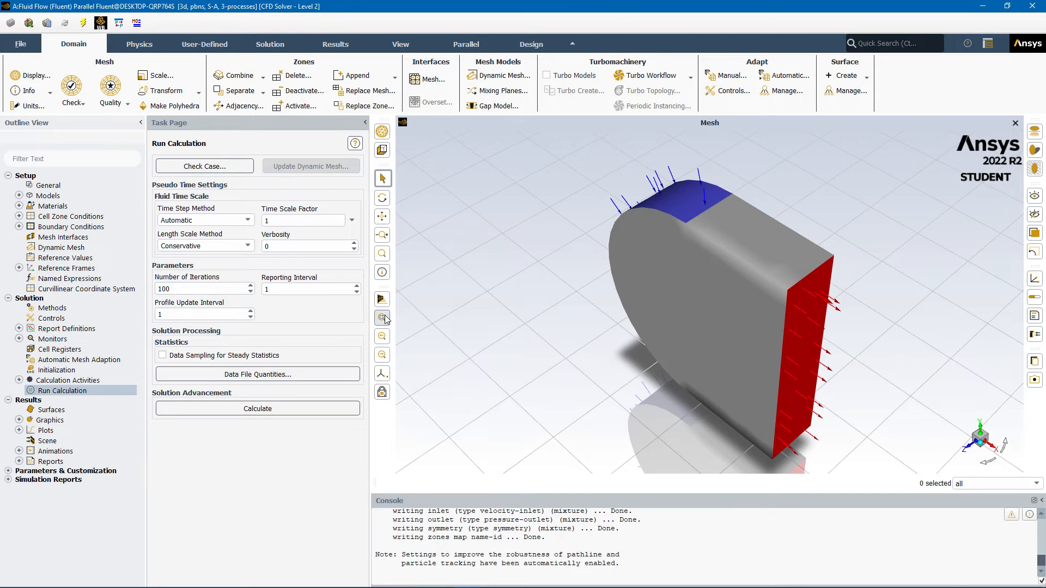
{"action": "left_click", "coordinate": [317, 409]}
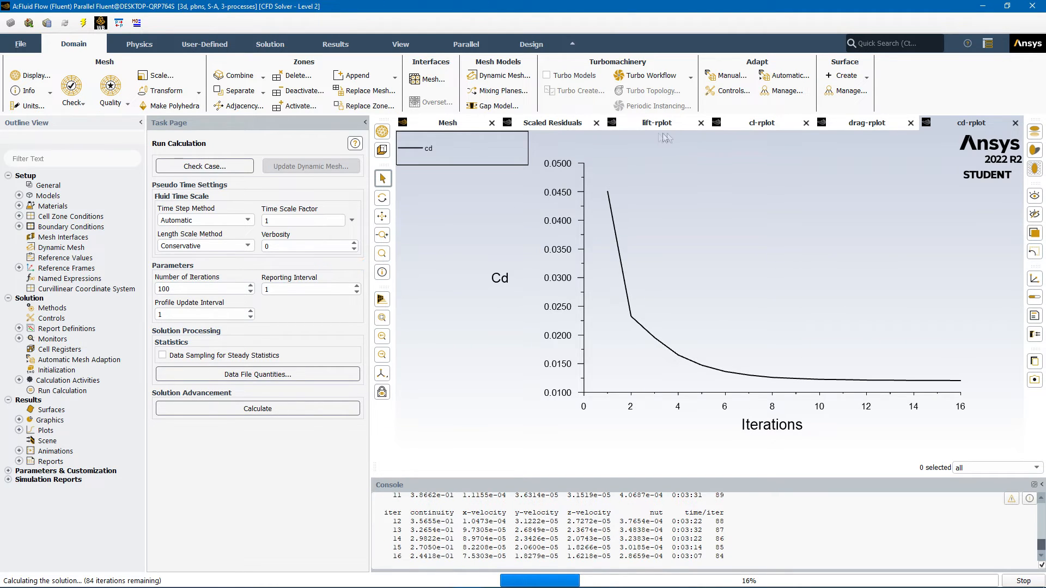
Step: Check the lift coefficient and lift plots while the calculation runs, and dismiss the completion message
{"action": "left_click", "coordinate": [754, 124]}
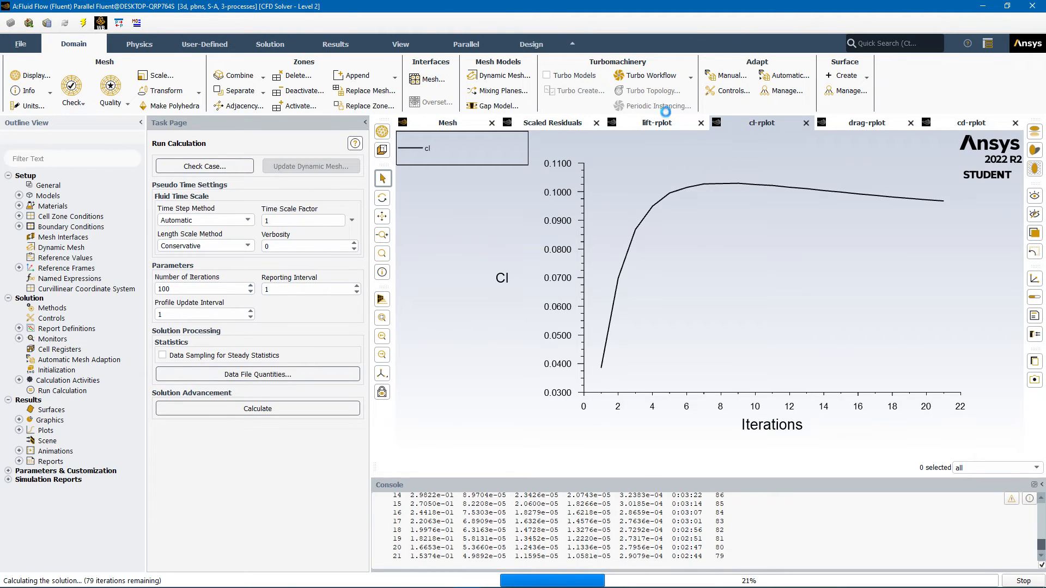
{"action": "left_click", "coordinate": [667, 123]}
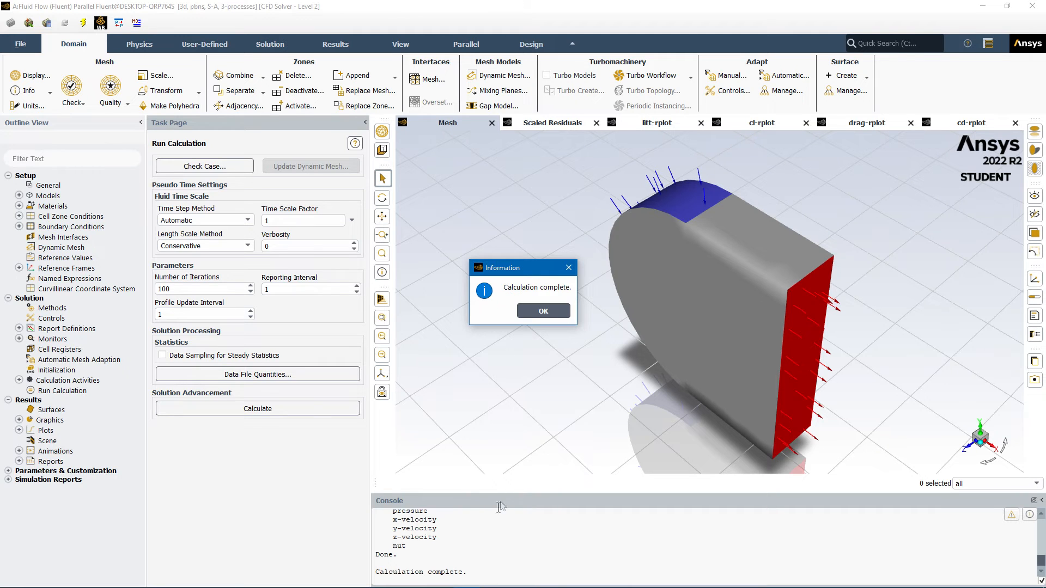
{"action": "left_click", "coordinate": [528, 313]}
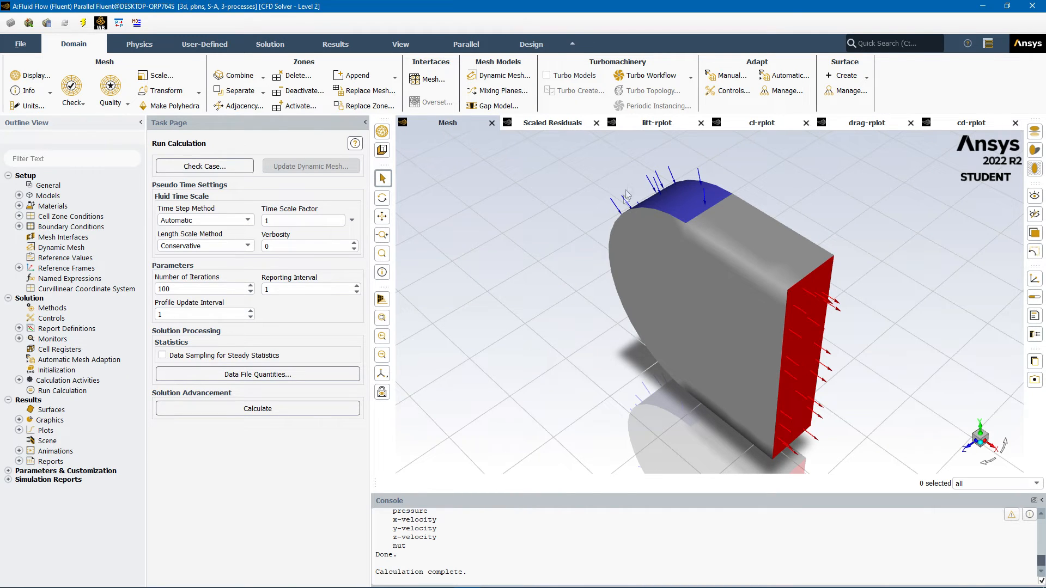
Step: Examine the final lift, cl, drag and cd plots and the scaled residuals, and return to the mesh display
{"action": "left_click", "coordinate": [659, 123]}
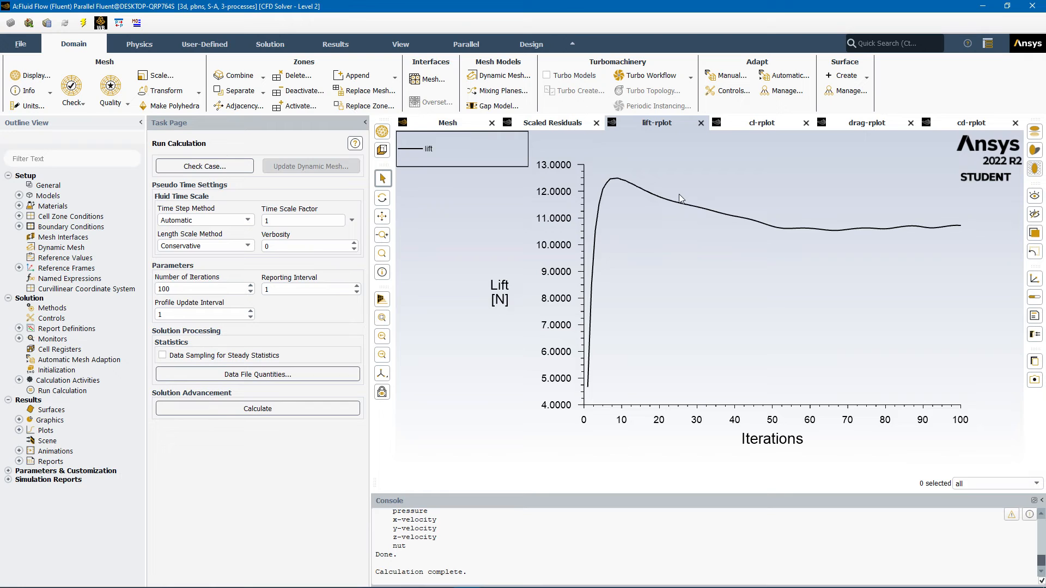
{"action": "left_click", "coordinate": [770, 125]}
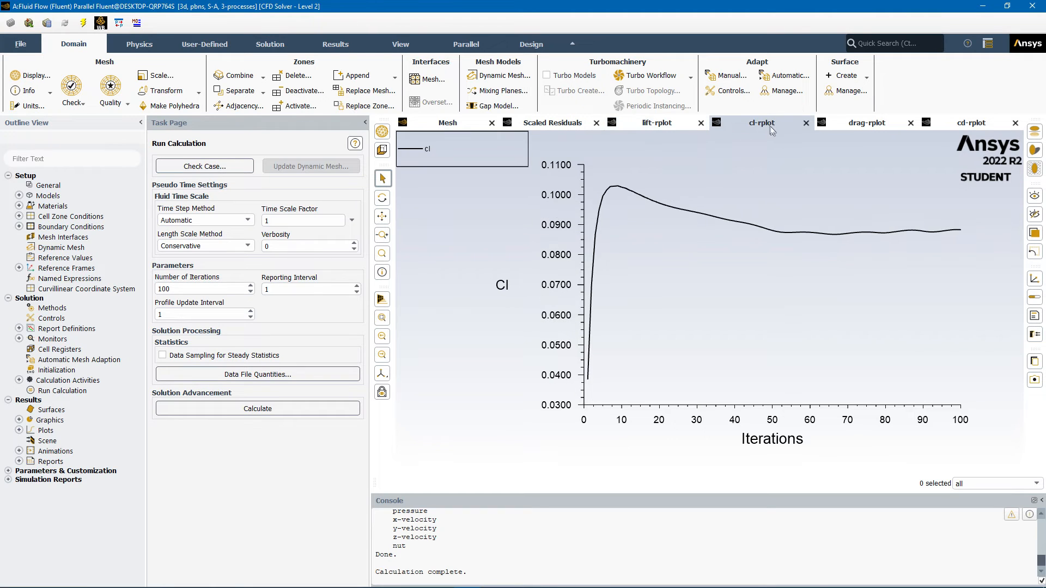
{"action": "left_click", "coordinate": [845, 129]}
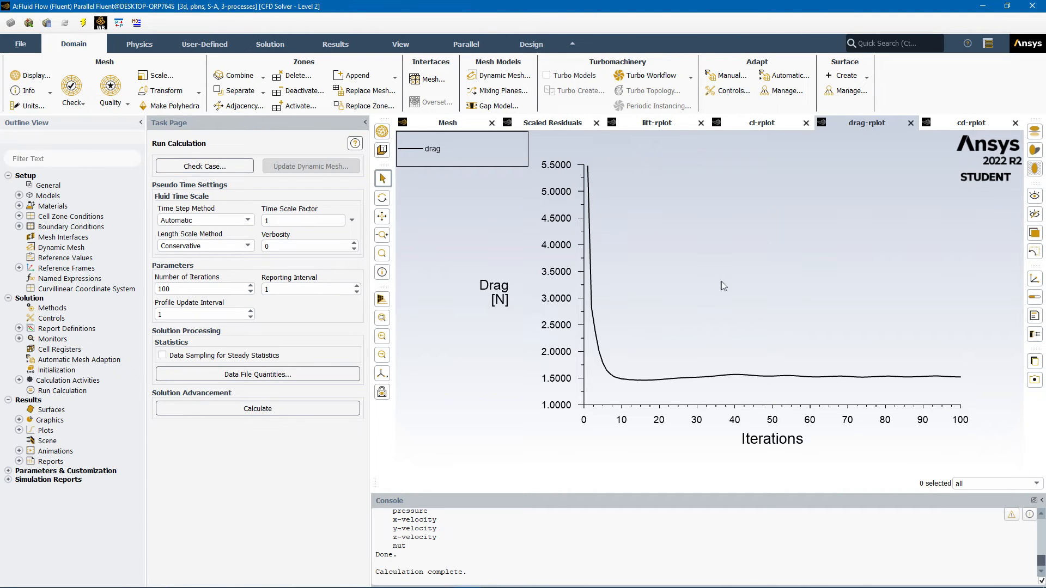
{"action": "left_click", "coordinate": [961, 124]}
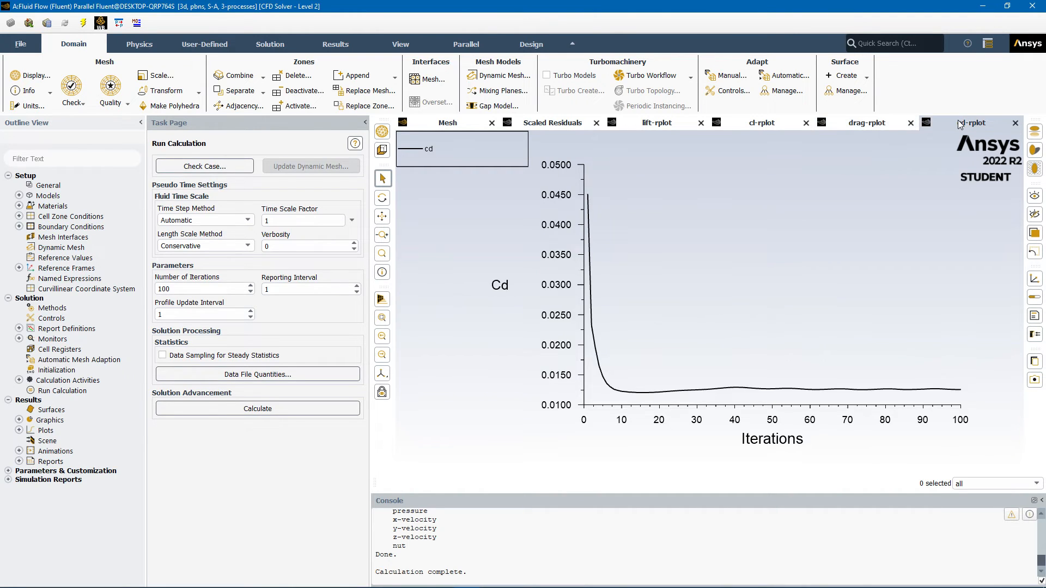
{"action": "left_click", "coordinate": [761, 125]}
{"action": "left_click", "coordinate": [557, 128]}
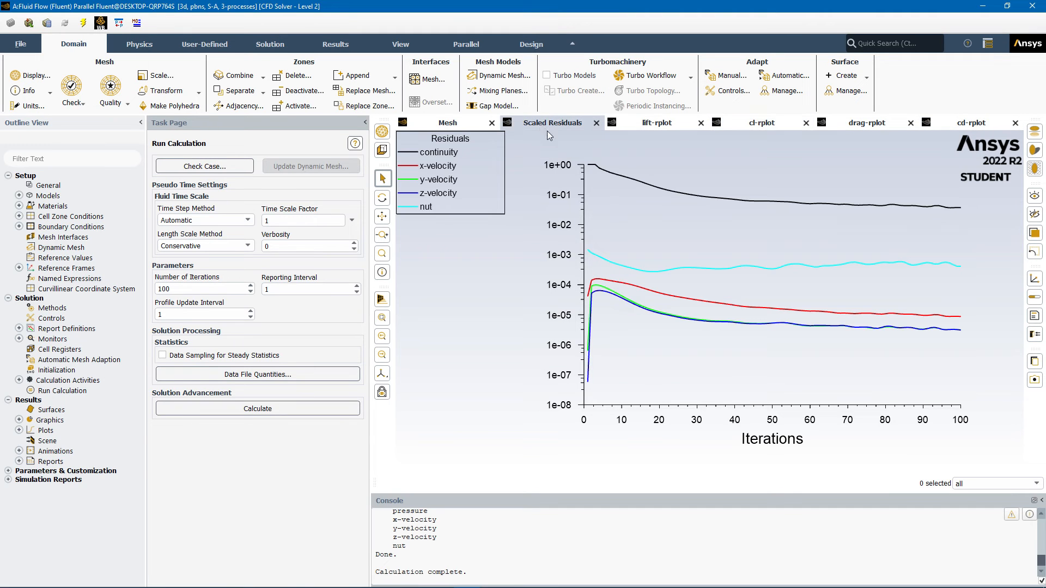
{"action": "left_click", "coordinate": [464, 124]}
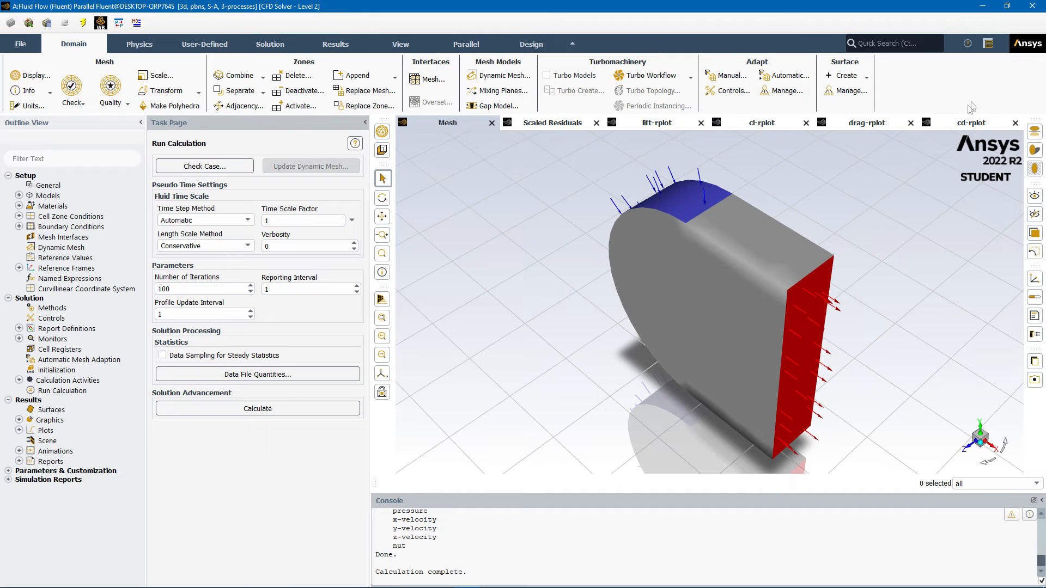
Step: Quit Fluent and open the Results of the Fluid Flow (Fluent) system in CFD-Post, maximized
{"action": "left_click", "coordinate": [1032, 6]}
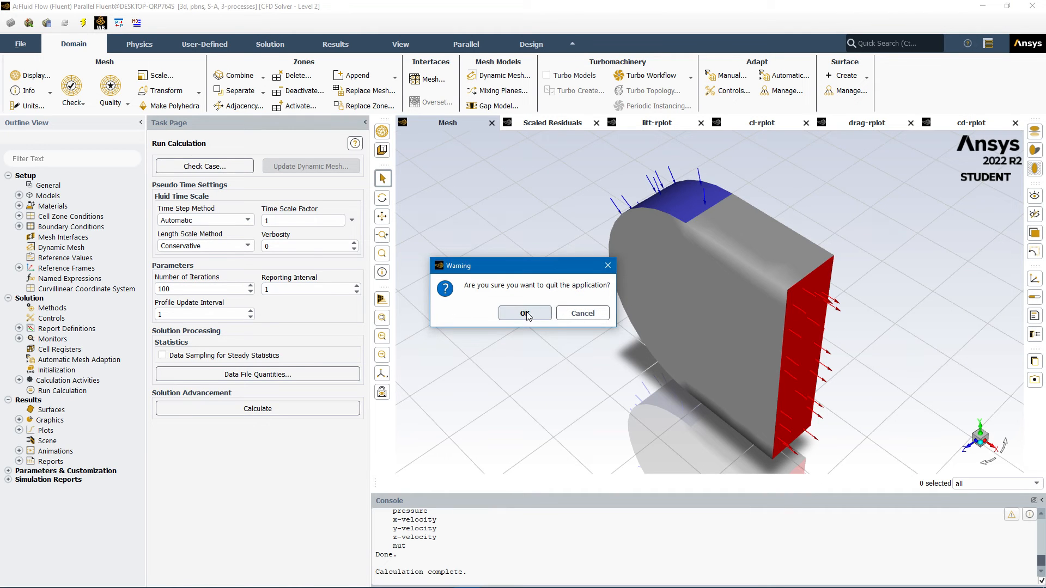
{"action": "left_click", "coordinate": [531, 313]}
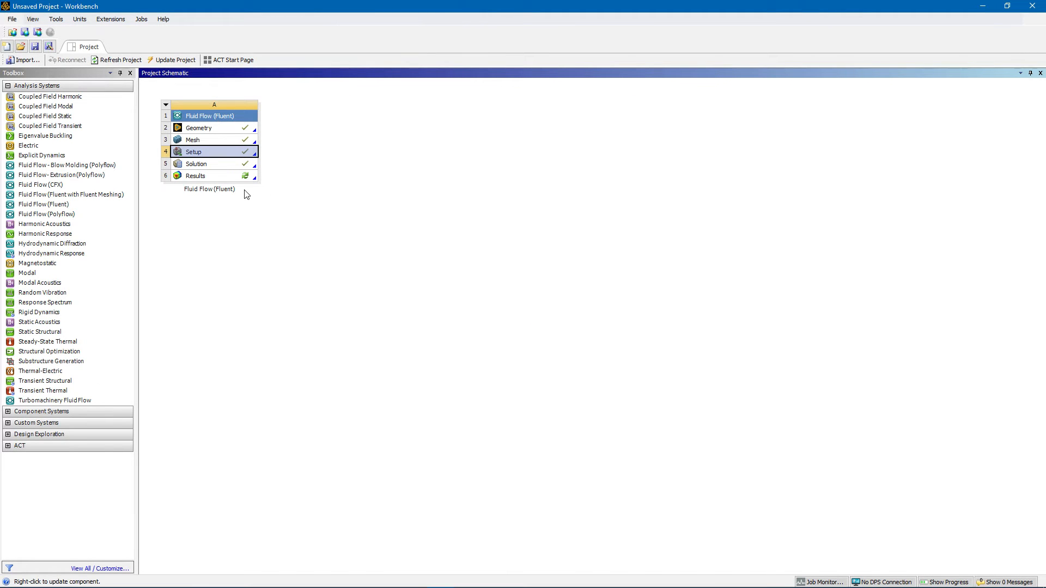
{"action": "left_click", "coordinate": [230, 178]}
{"action": "double_click", "coordinate": [229, 178]}
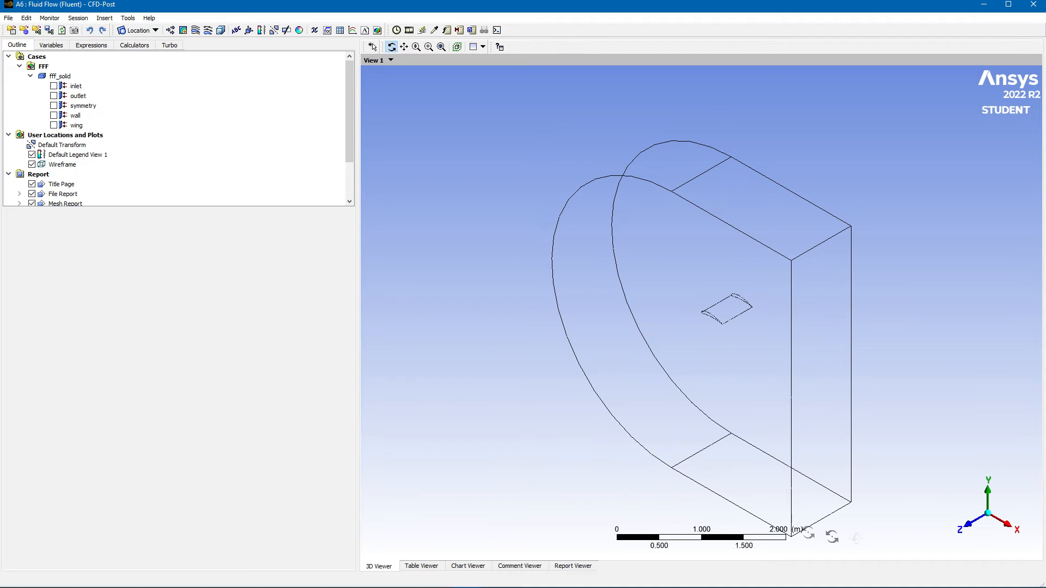
{"action": "left_click", "coordinate": [1009, 5]}
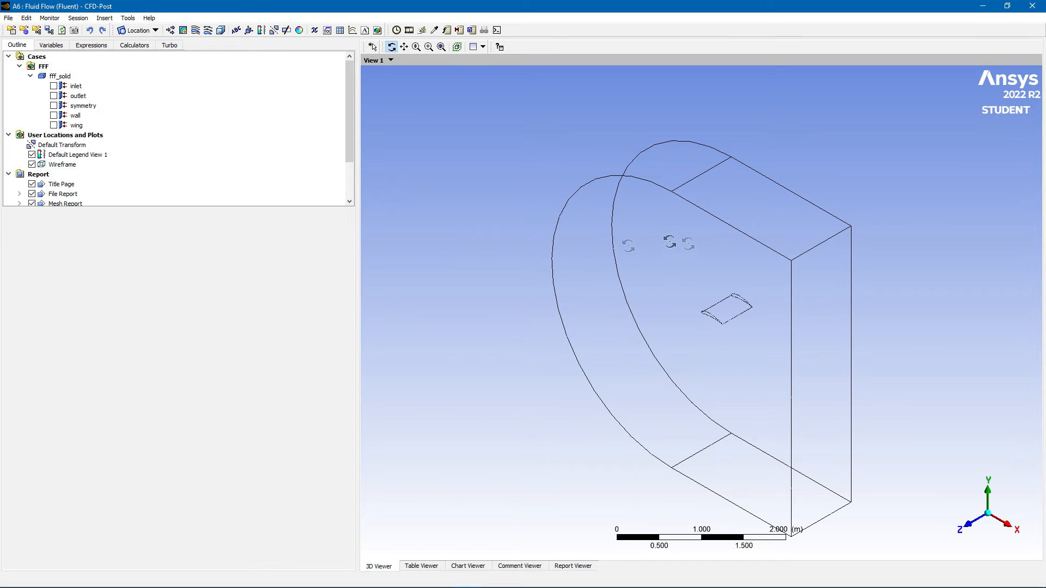
Step: Show the inlet, outlet, symmetry, wall and wing surfaces in the 3D view
{"action": "left_click", "coordinate": [54, 86]}
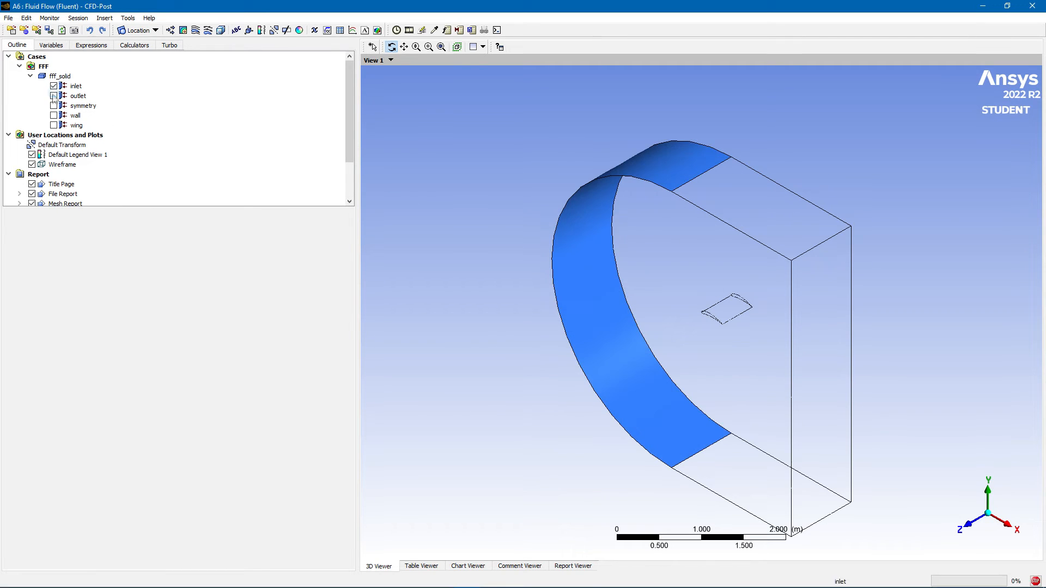
{"action": "left_click", "coordinate": [54, 95]}
{"action": "left_click", "coordinate": [54, 106]}
{"action": "left_click", "coordinate": [53, 106]}
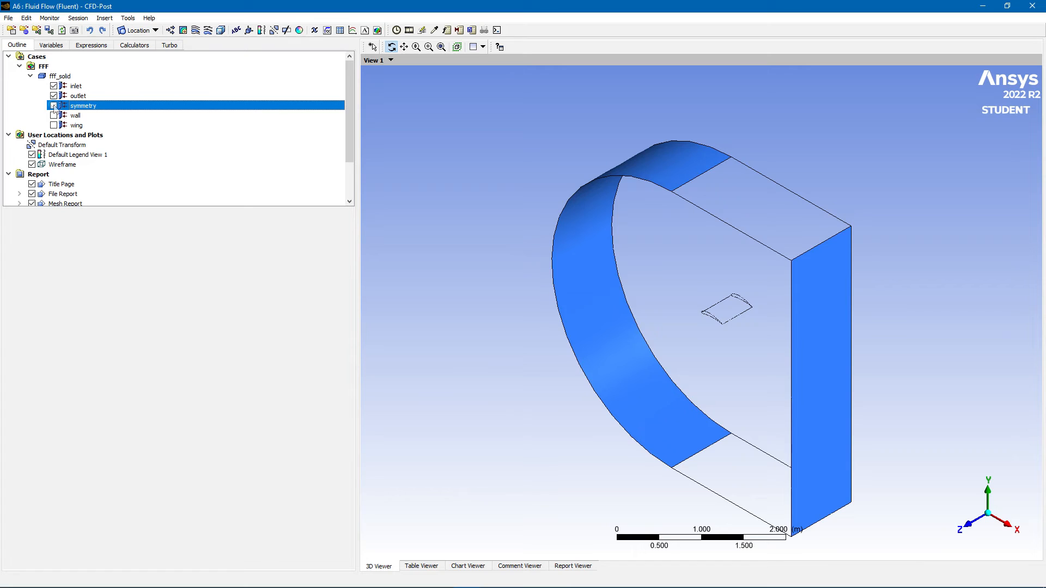
{"action": "left_click", "coordinate": [55, 116]}
{"action": "left_click", "coordinate": [53, 116]}
{"action": "left_click", "coordinate": [54, 125]}
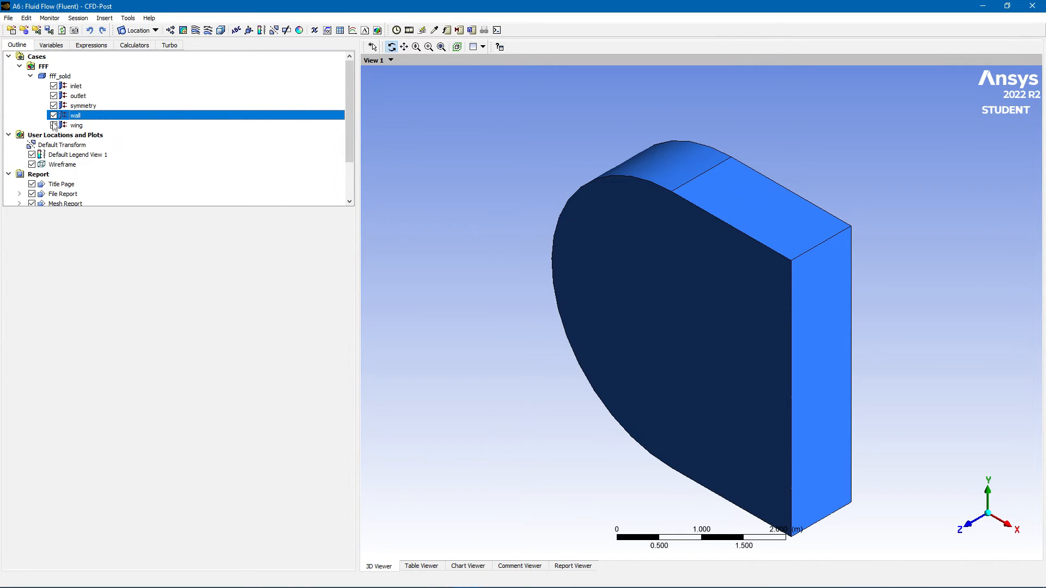
Step: Hide the wall, symmetry, outlet and inlet surfaces, leaving only the wing surface displayed
{"action": "left_click", "coordinate": [53, 115]}
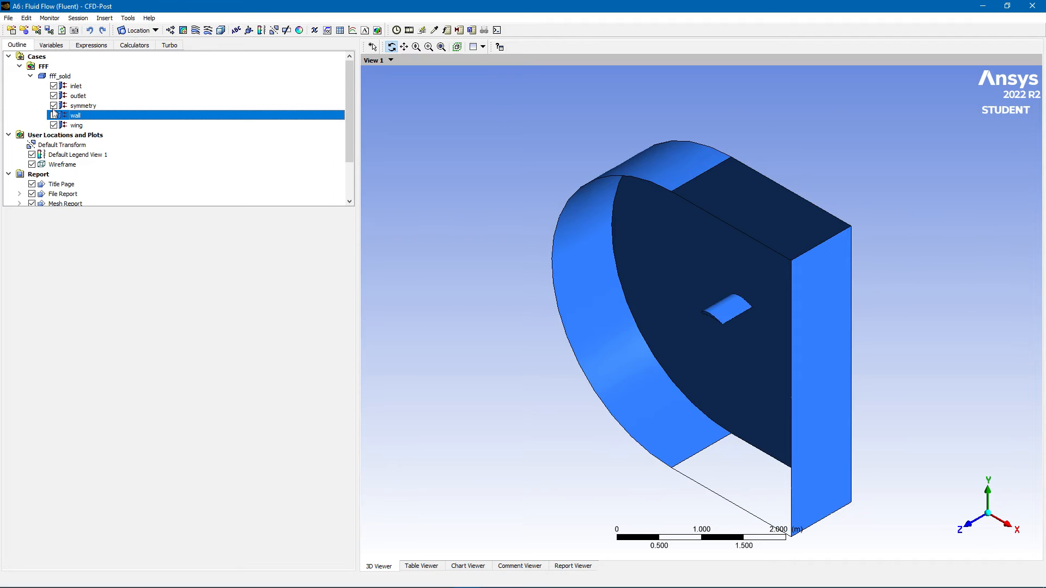
{"action": "left_click", "coordinate": [53, 106]}
{"action": "left_click", "coordinate": [54, 96]}
{"action": "left_click", "coordinate": [54, 86]}
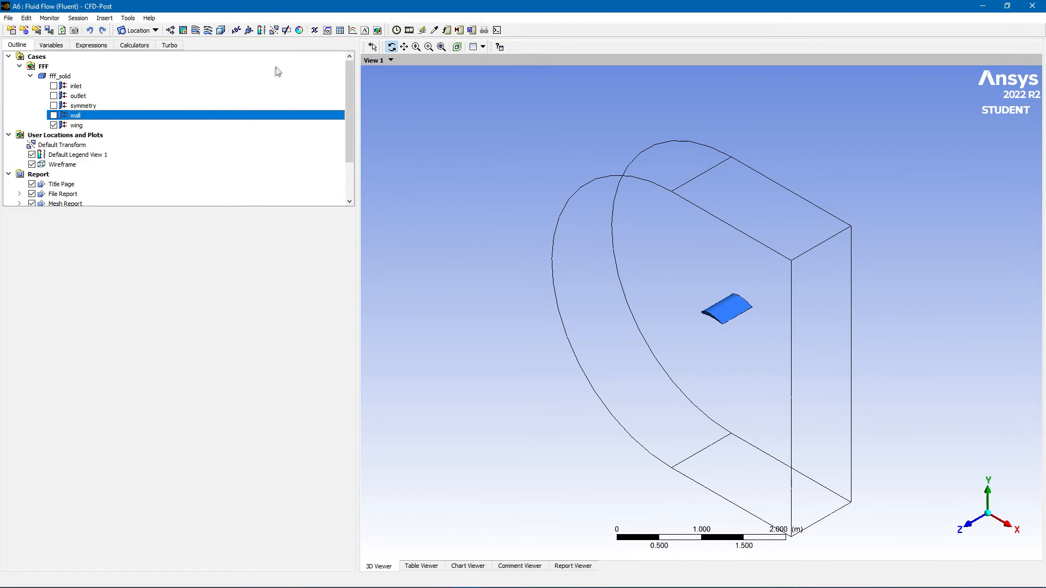
Step: Insert a new table named exemplo
{"action": "left_click", "coordinate": [340, 30]}
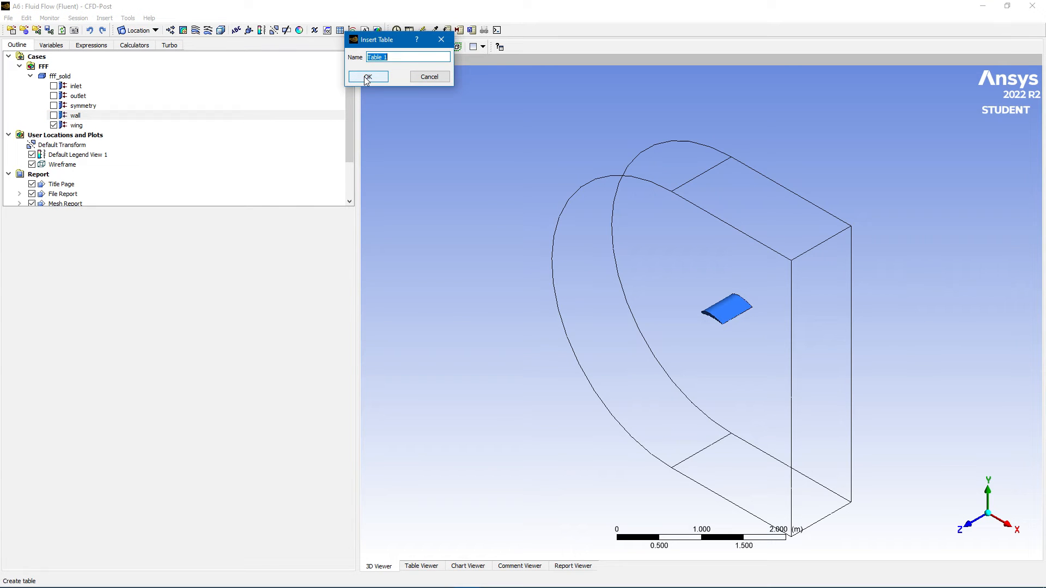
{"action": "type", "text": "exemplo"}
{"action": "left_click", "coordinate": [368, 76]}
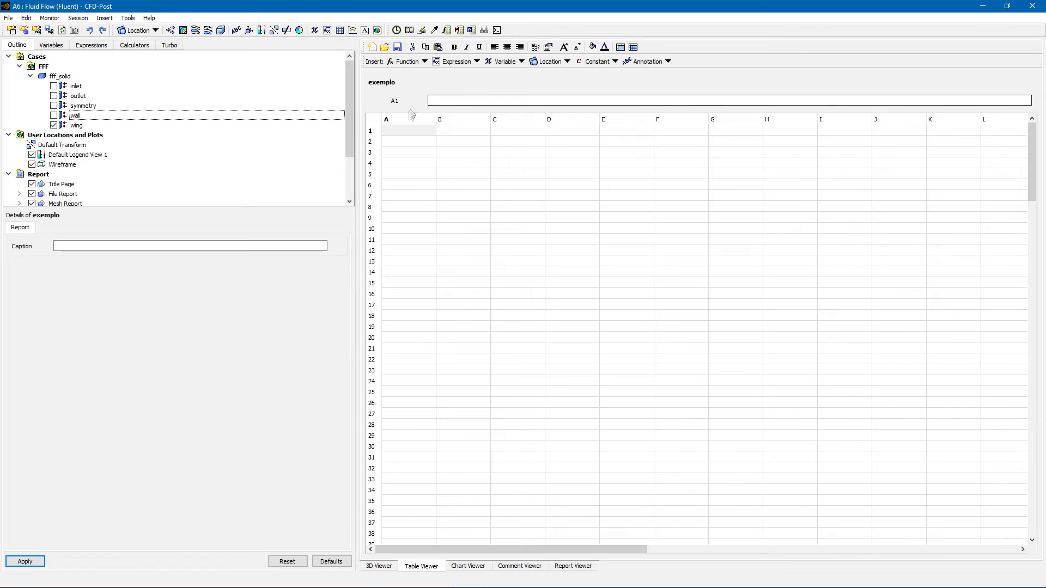
{"action": "left_click", "coordinate": [420, 134]}
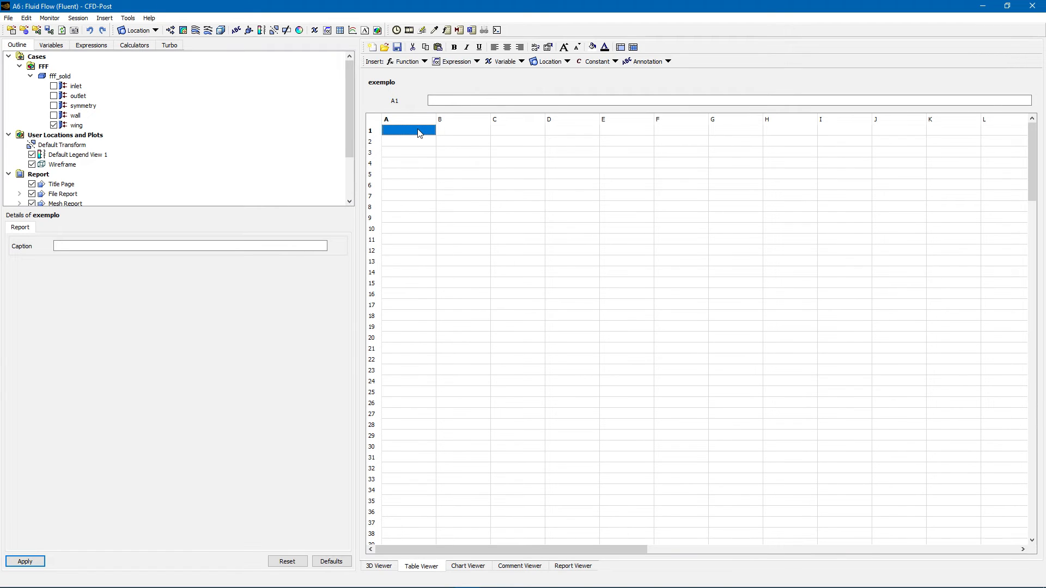
{"action": "type", "text": "="}
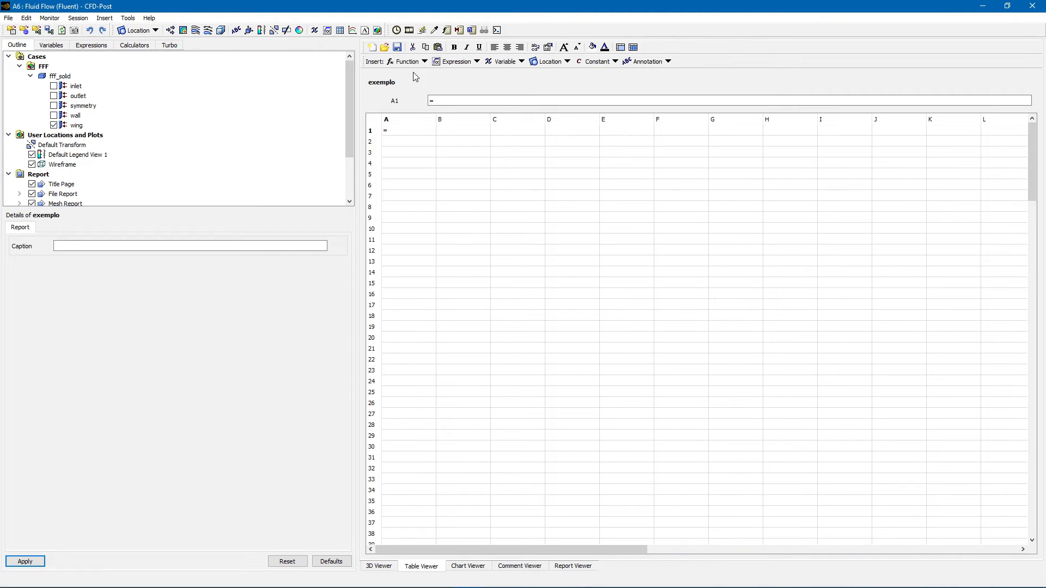
{"action": "left_click", "coordinate": [424, 61]}
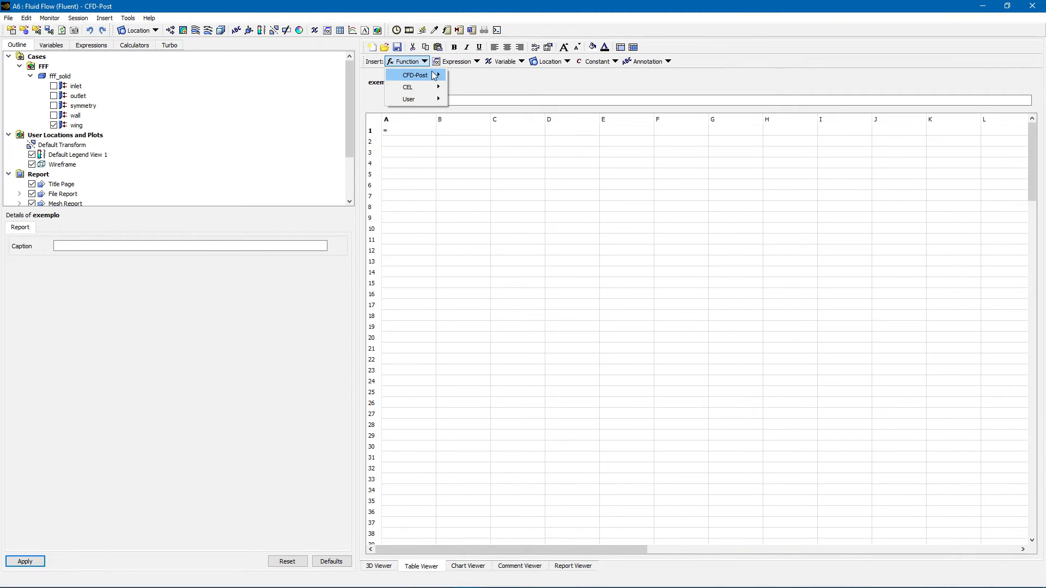
{"action": "mouse_move", "coordinate": [434, 75]}
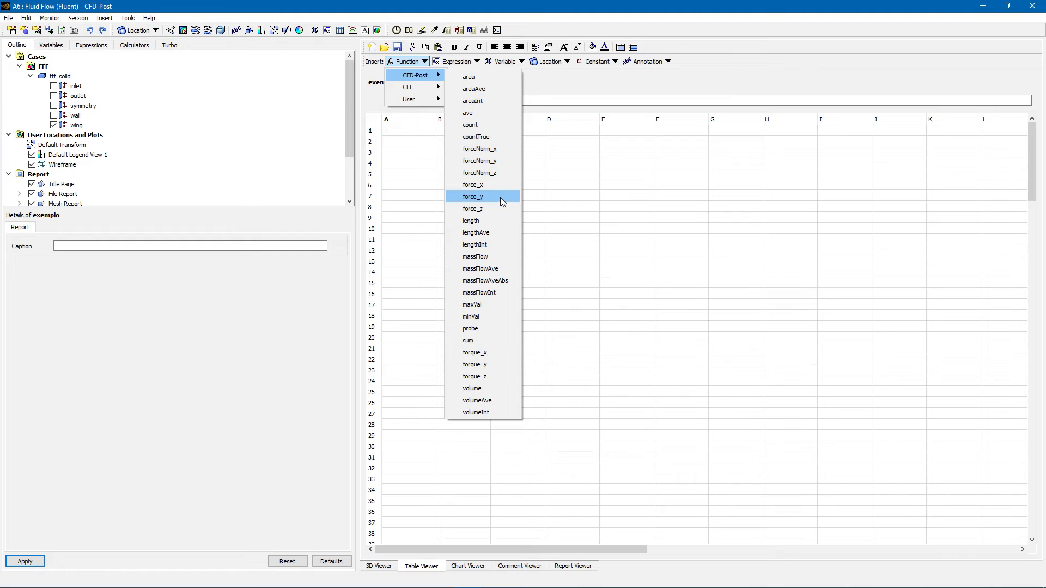
{"action": "left_click", "coordinate": [476, 199]}
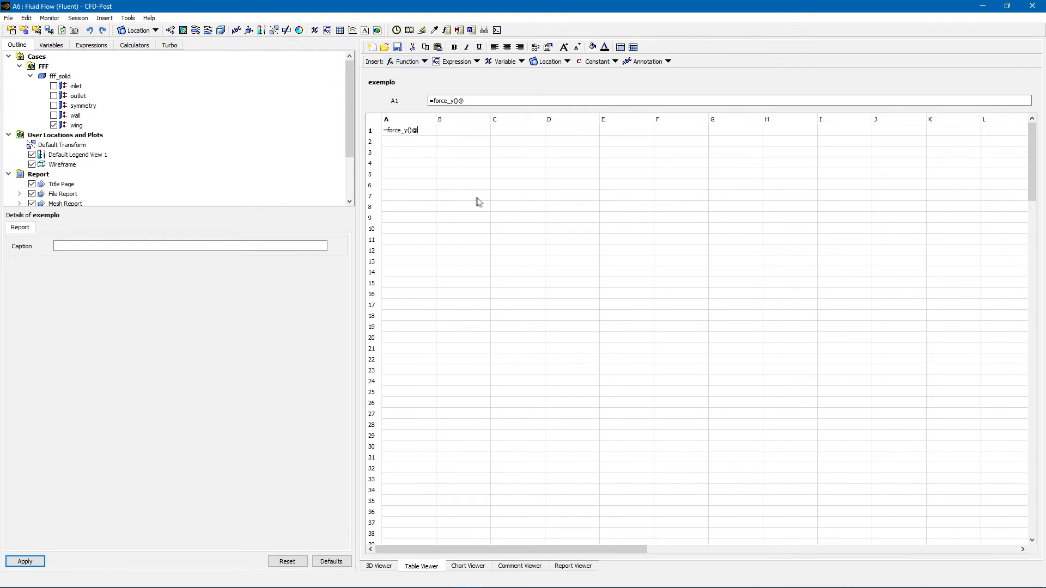
{"action": "type", "text": "@"}
{"action": "left_click", "coordinate": [545, 67]}
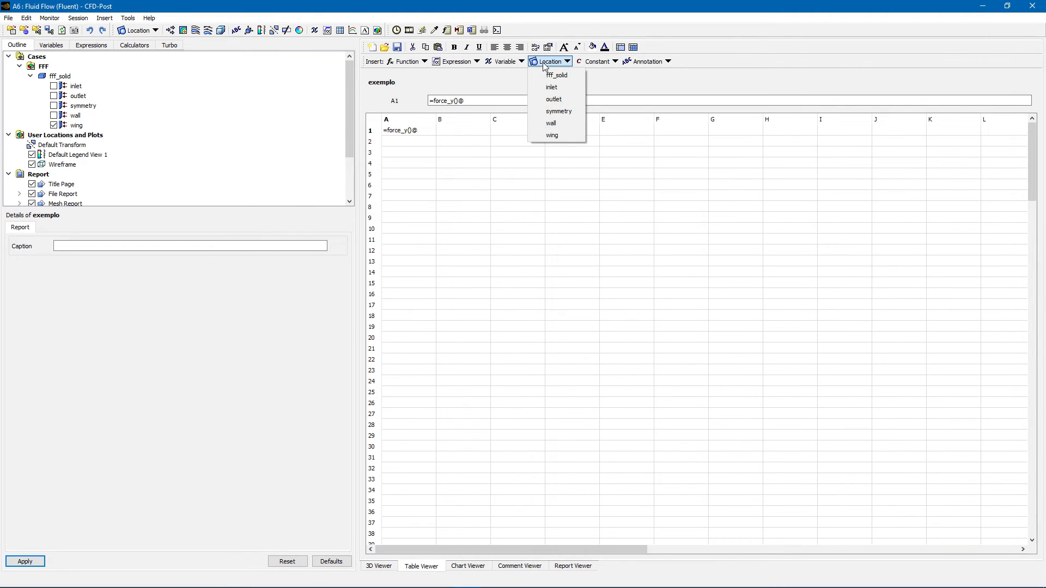
{"action": "left_click", "coordinate": [568, 134]}
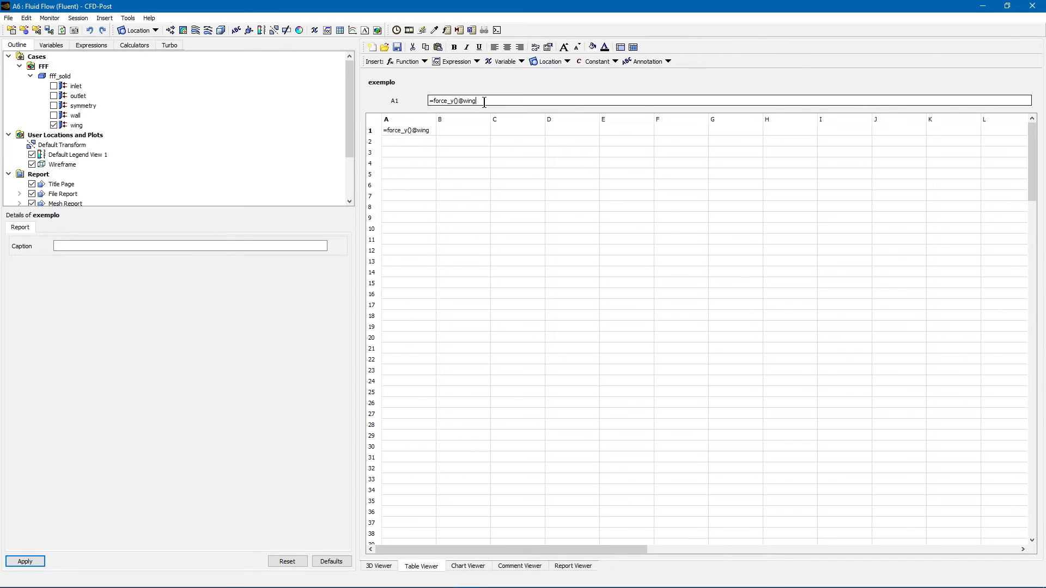
{"action": "key", "text": "Return"}
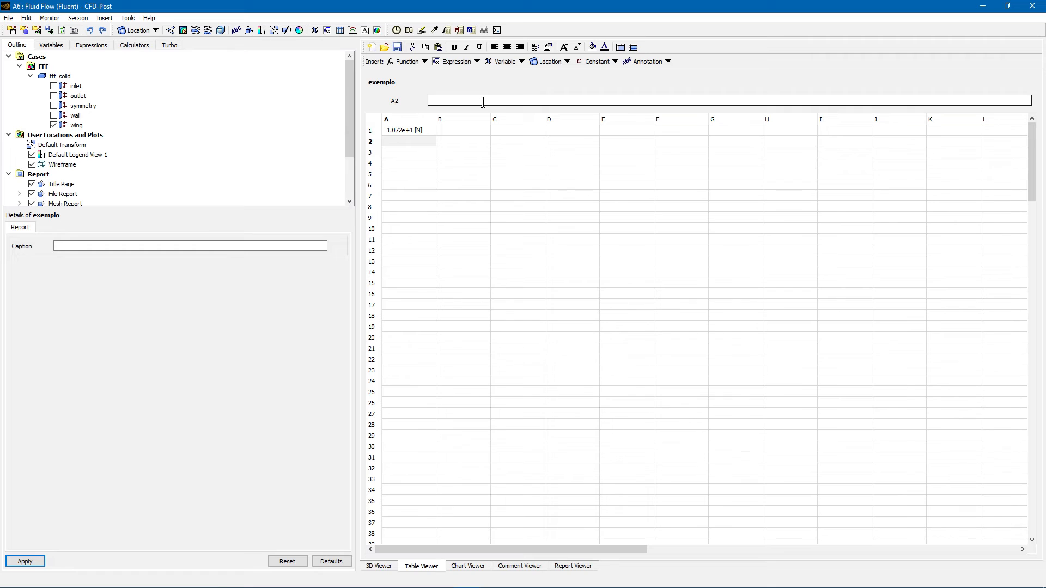
{"action": "left_click", "coordinate": [428, 132]}
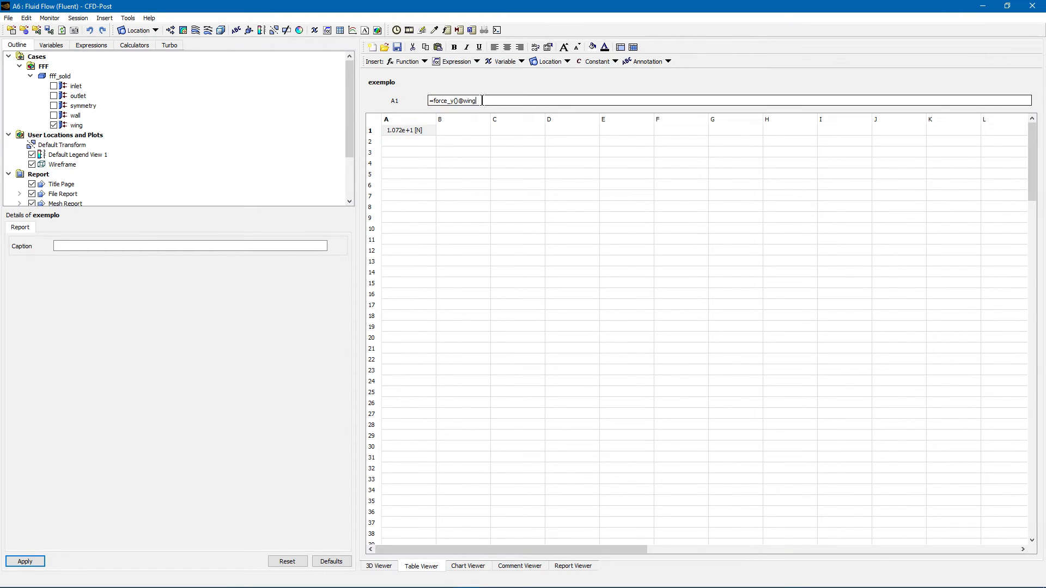
{"action": "type", "text": "*2"}
{"action": "key", "text": "Return"}
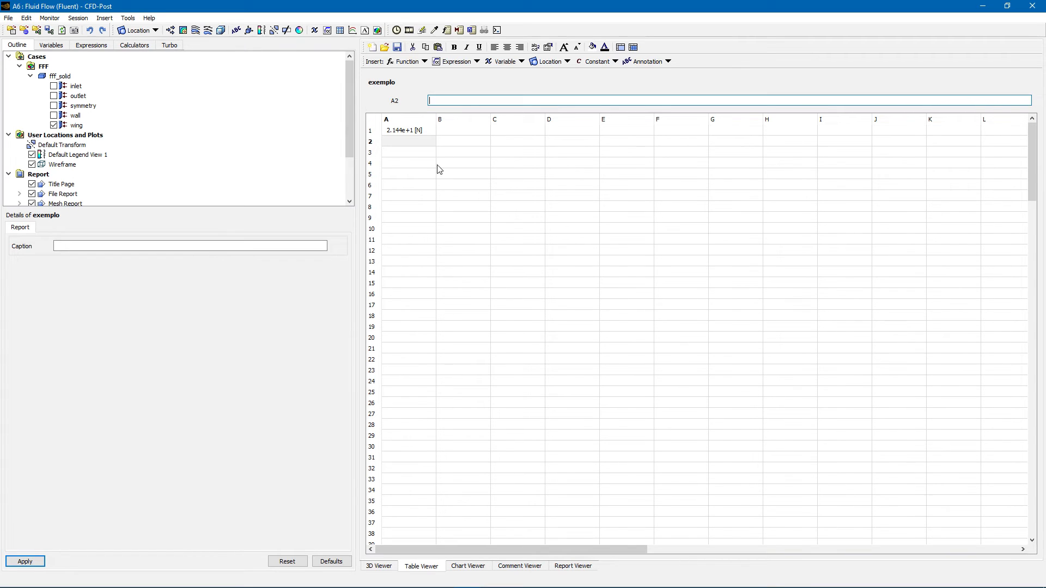
{"action": "left_click", "coordinate": [420, 133]}
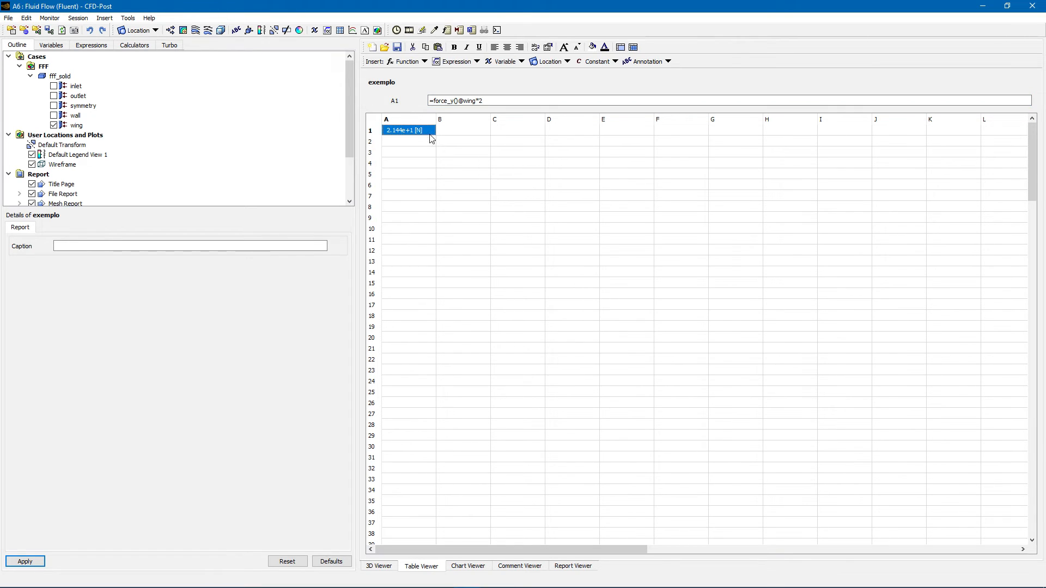
{"action": "left_click", "coordinate": [429, 144]}
{"action": "left_click", "coordinate": [430, 134]}
{"action": "left_click", "coordinate": [428, 143]}
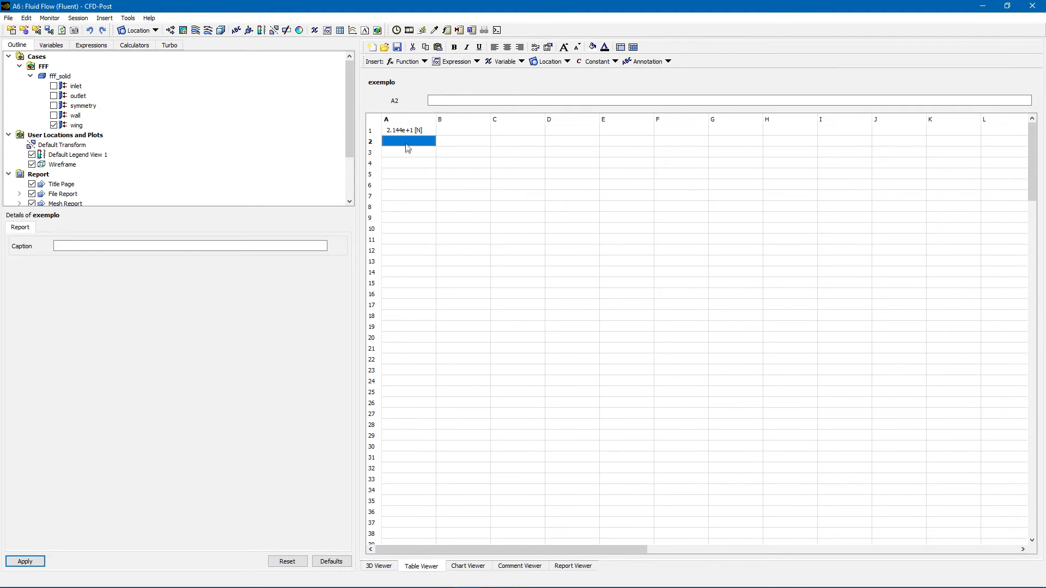
{"action": "left_click", "coordinate": [423, 61]}
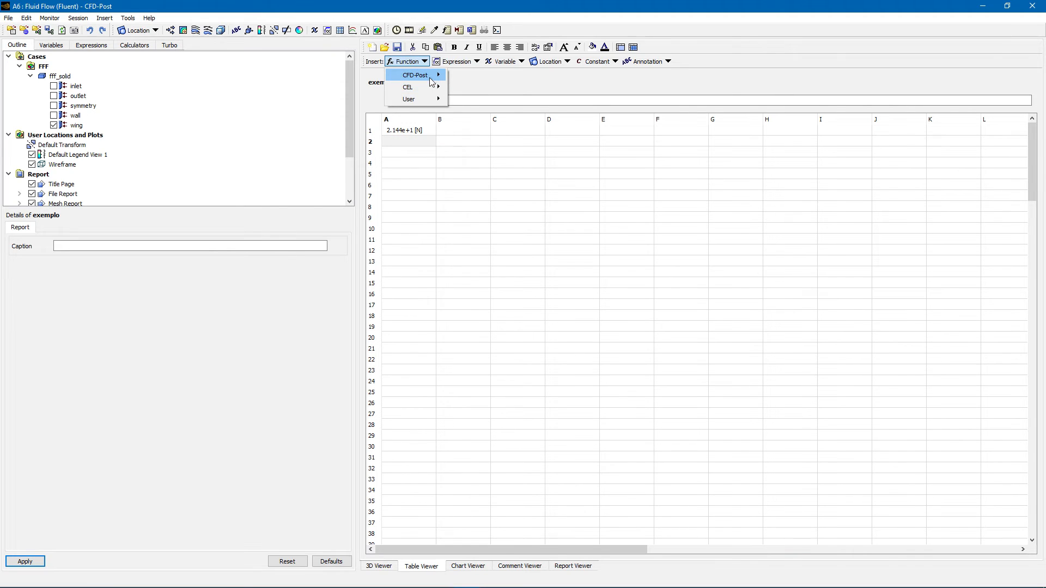
{"action": "mouse_move", "coordinate": [433, 77]}
{"action": "left_click", "coordinate": [473, 185]}
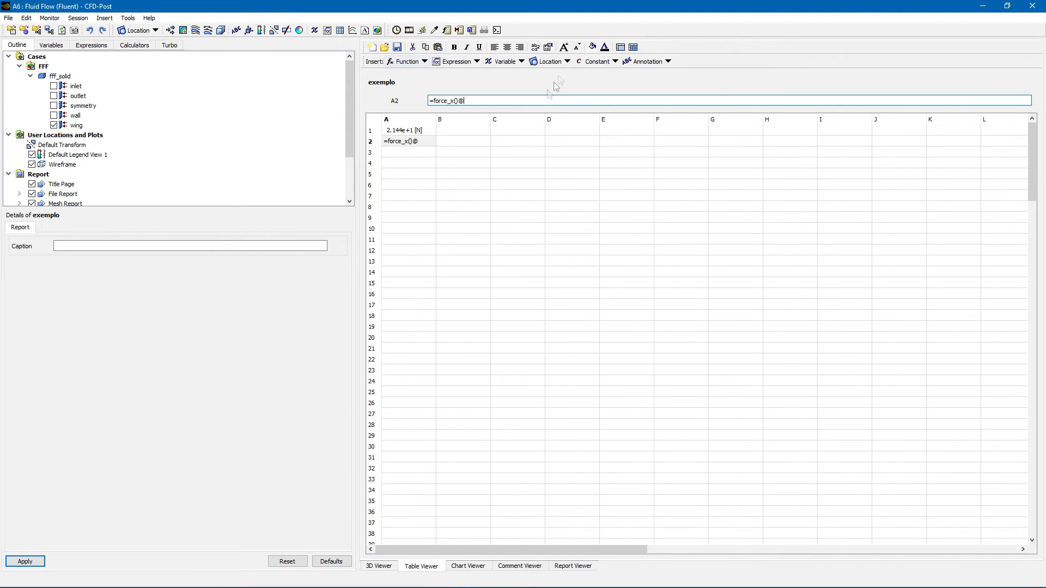
{"action": "left_click", "coordinate": [565, 62]}
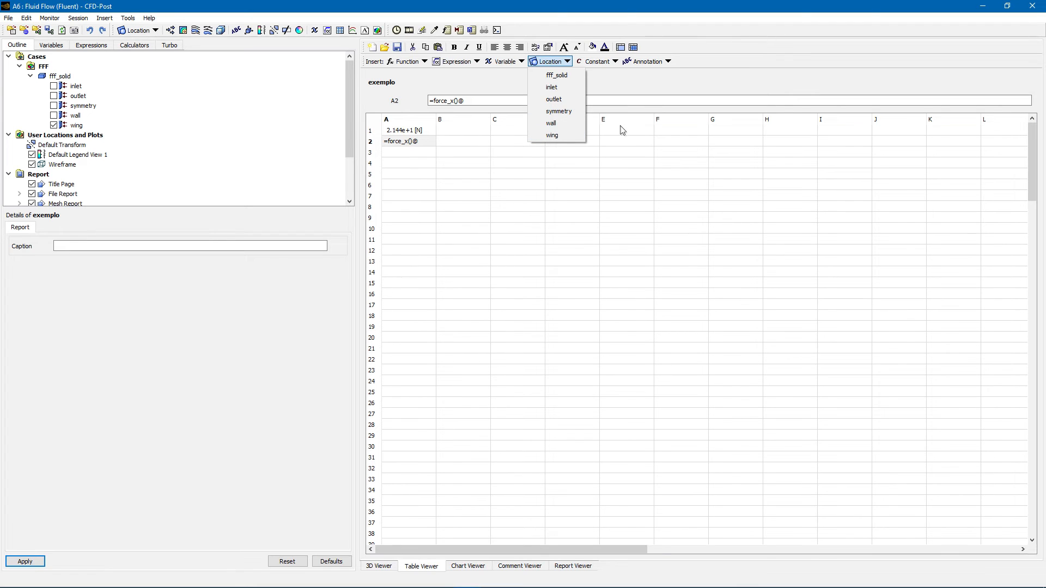
{"action": "left_click", "coordinate": [563, 135]}
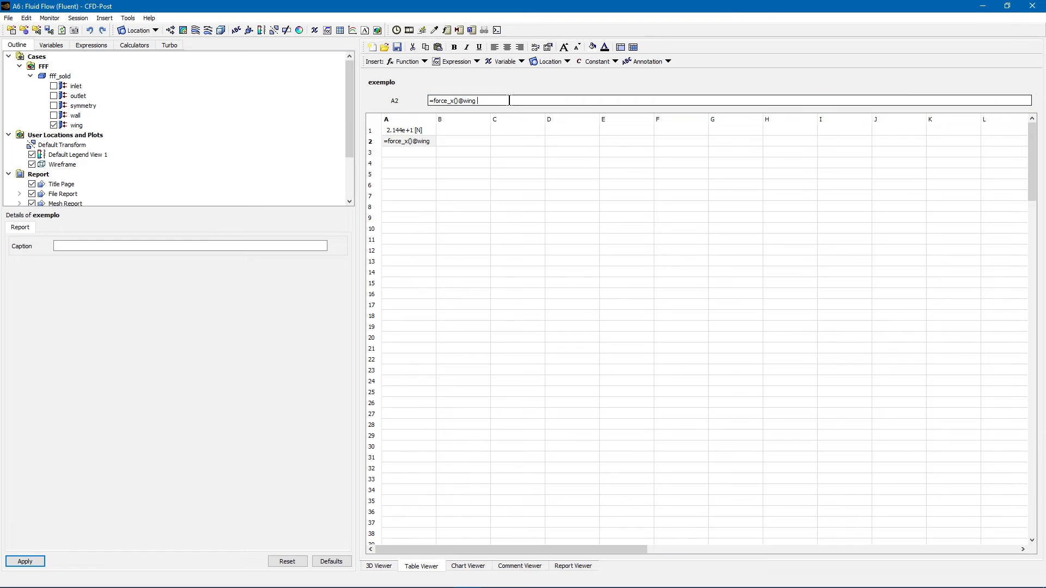
{"action": "key", "text": "Return"}
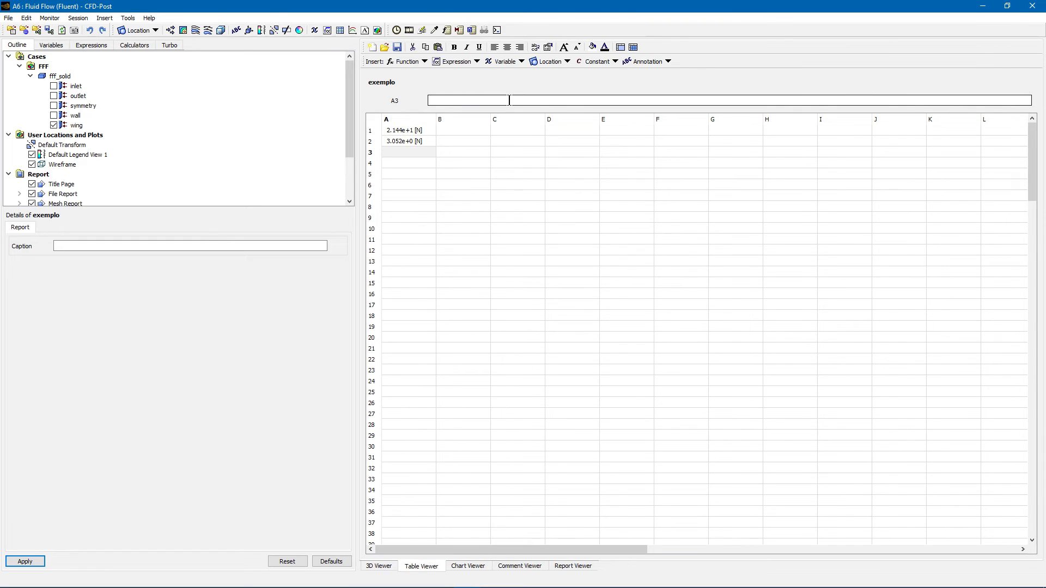
{"action": "left_click", "coordinate": [425, 142]}
{"action": "left_click", "coordinate": [498, 98]}
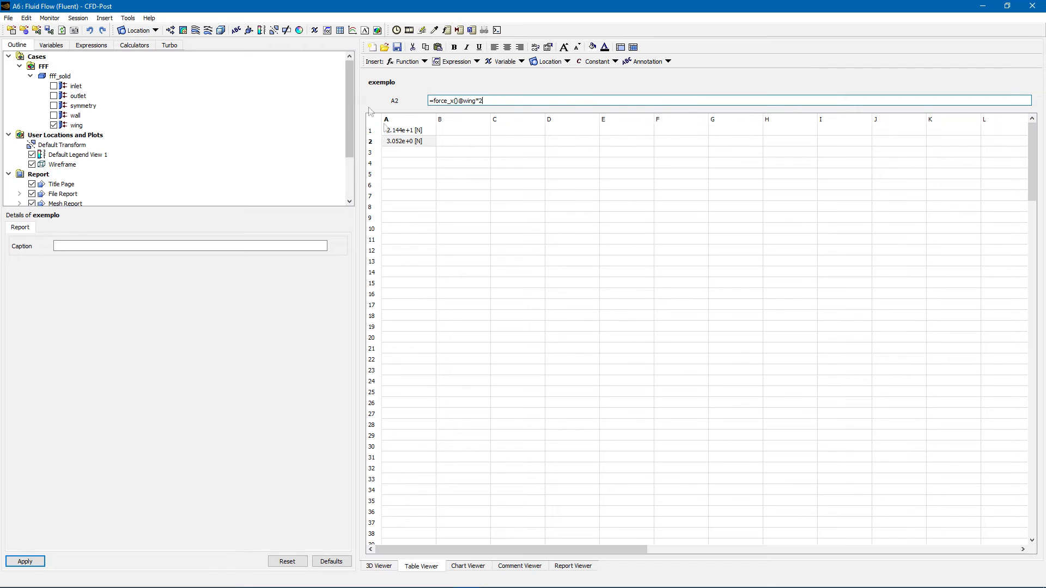
Step: Examine the wing inside the flow domain from several sides in the 3D view, and reopen the table exemplo
{"action": "left_click", "coordinate": [379, 567]}
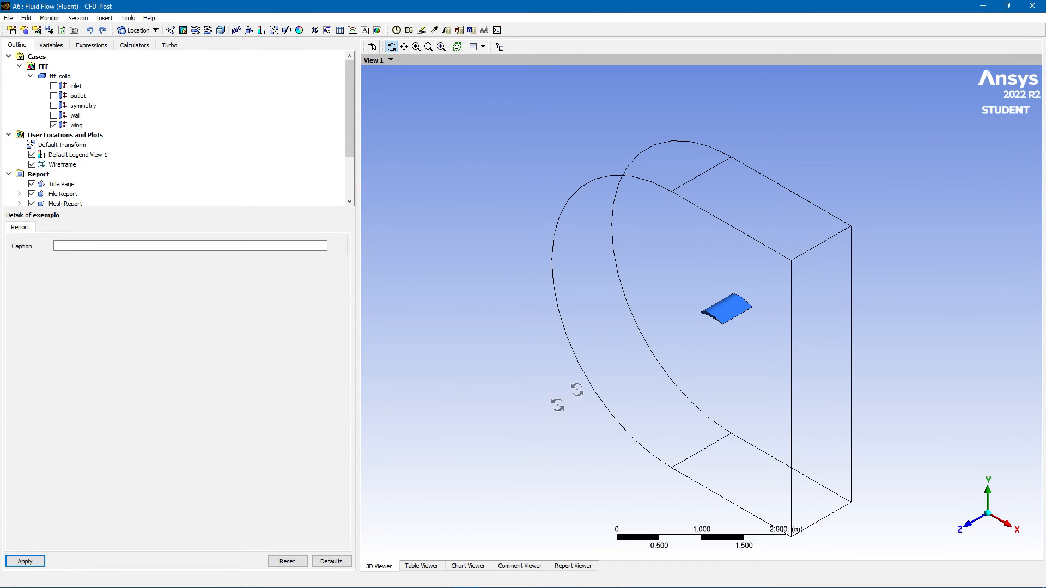
{"action": "left_click_drag", "start_coordinate": [802, 366], "coordinate": [779, 373]}
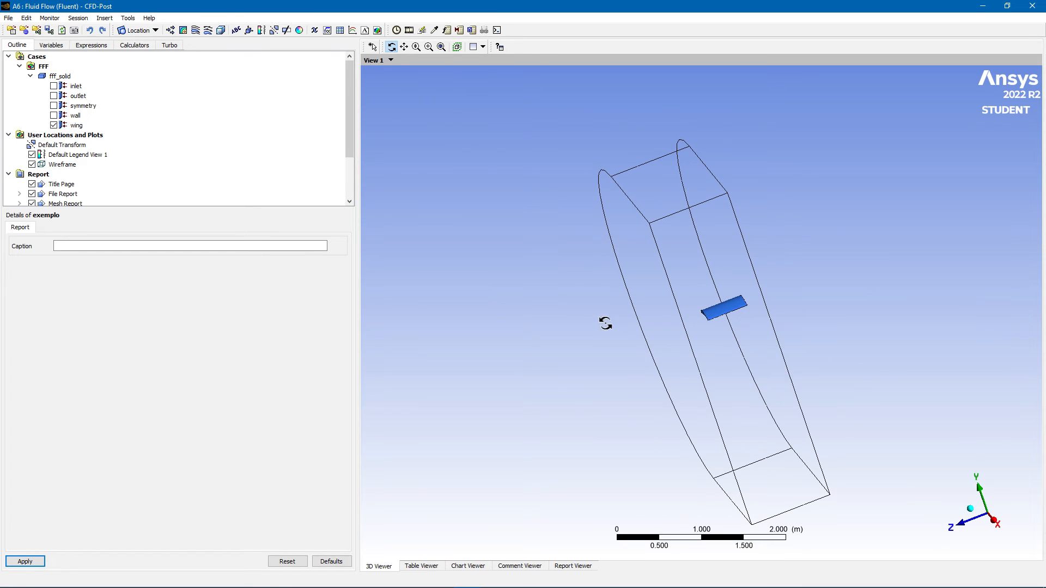
{"action": "left_click_drag", "start_coordinate": [622, 323], "coordinate": [656, 345]}
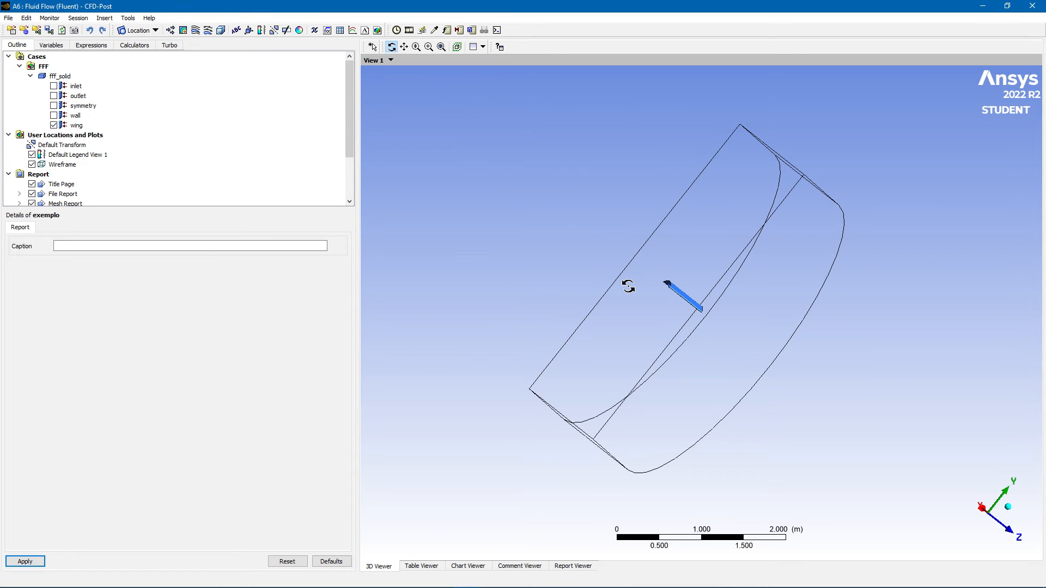
{"action": "left_click_drag", "start_coordinate": [687, 284], "coordinate": [618, 294]}
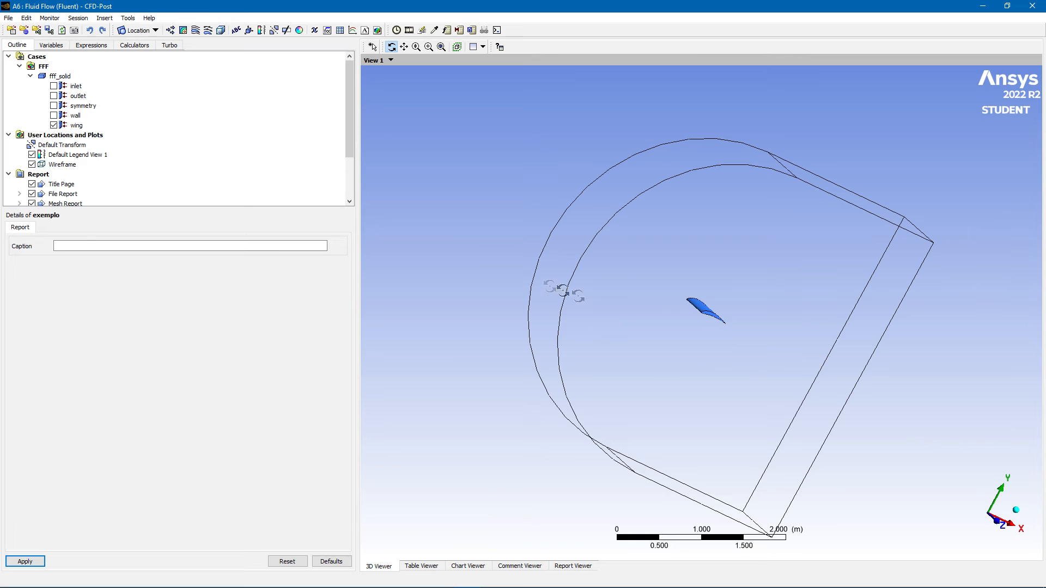
{"action": "mouse_move", "coordinate": [349, 139]}
{"action": "left_mouse_down"}
{"action": "mouse_move", "coordinate": [350, 191]}
{"action": "mouse_move", "coordinate": [351, 106]}
{"action": "mouse_move", "coordinate": [350, 144]}
{"action": "left_mouse_up"}
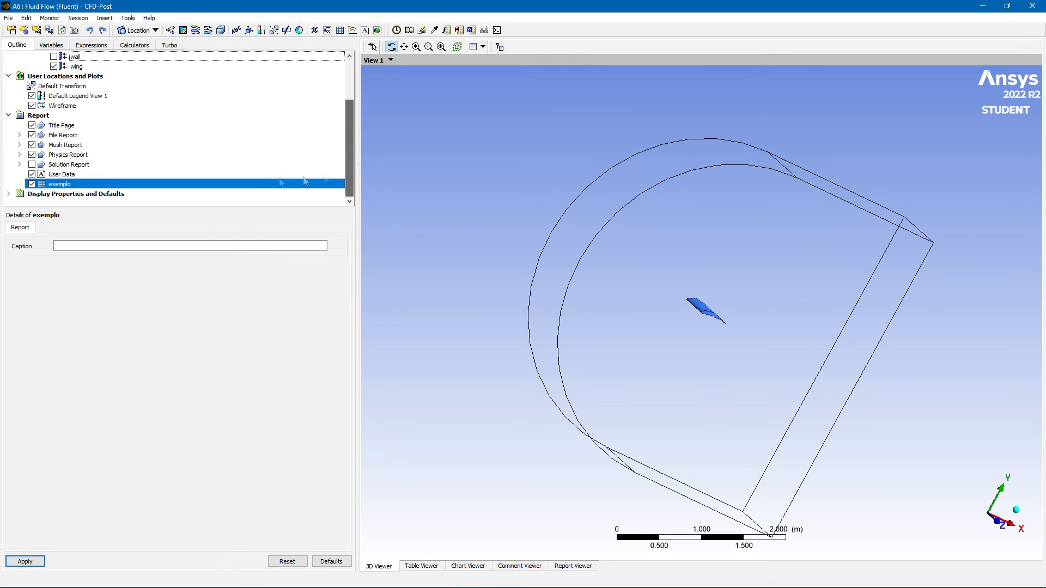
{"action": "double_click", "coordinate": [97, 184]}
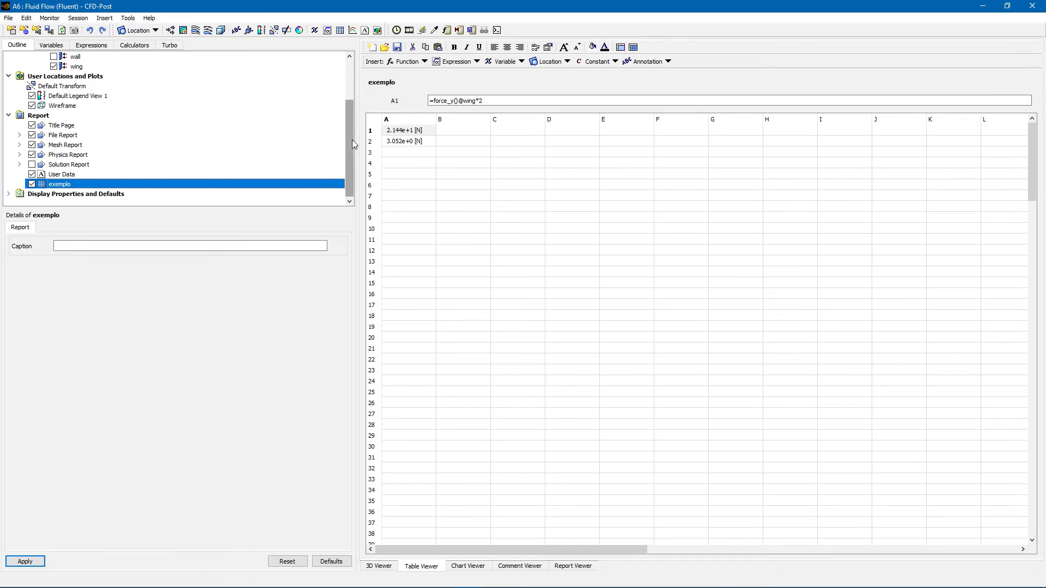
{"action": "left_click_drag", "start_coordinate": [351, 145], "coordinate": [352, 105]}
{"action": "left_click", "coordinate": [184, 31]}
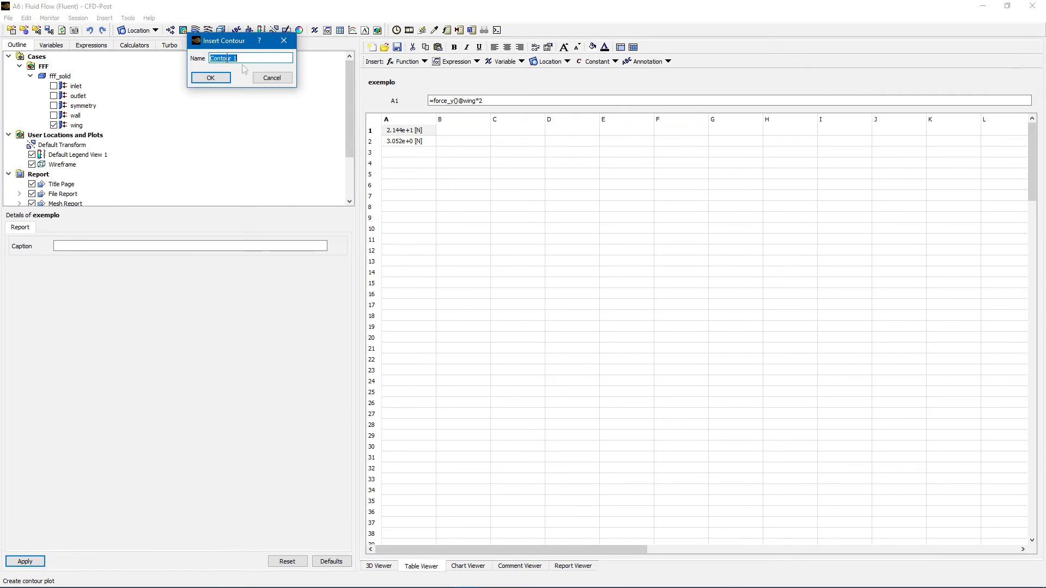
{"action": "left_click", "coordinate": [210, 78]}
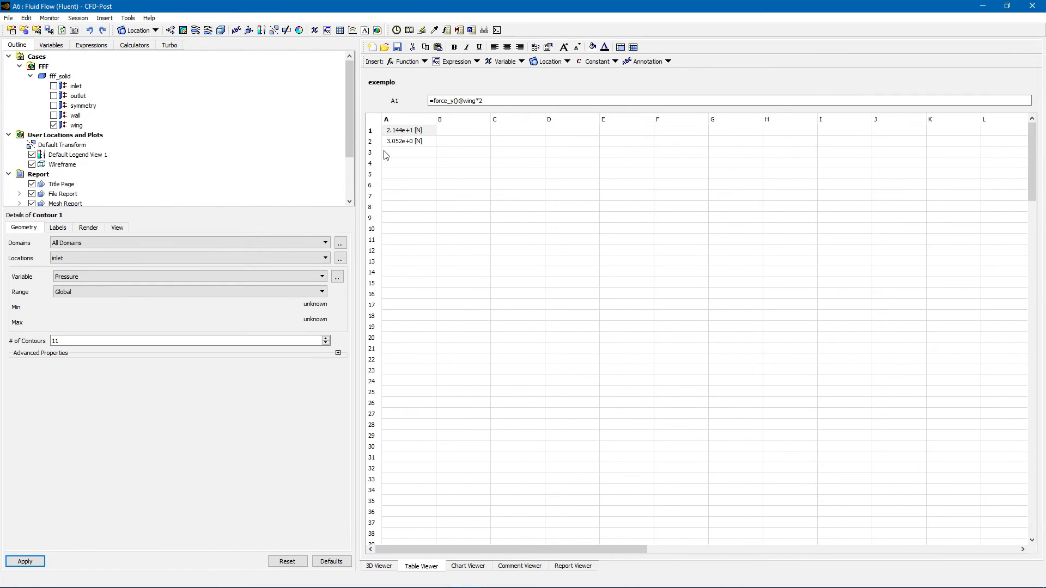
{"action": "left_click", "coordinate": [382, 567]}
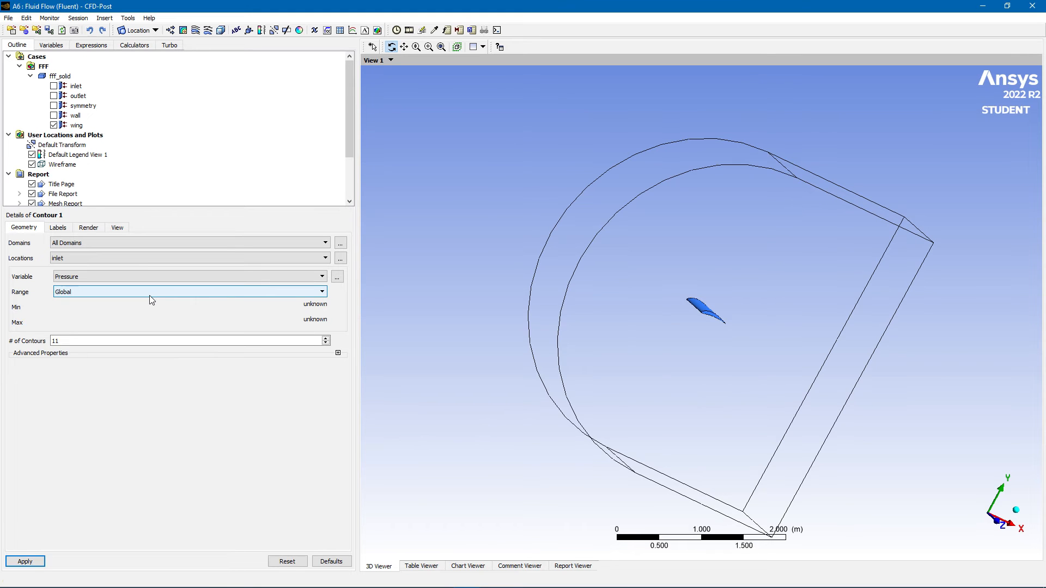
{"action": "left_click_drag", "start_coordinate": [572, 340], "coordinate": [758, 302]}
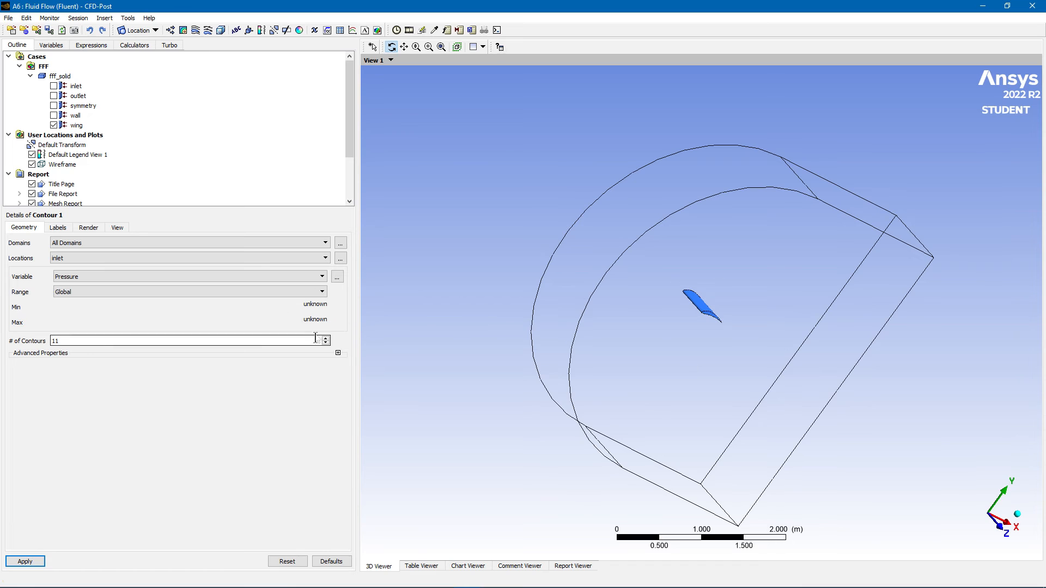
{"action": "scroll", "coordinate": [206, 168], "scroll_direction": "down", "scroll_amount": 2}
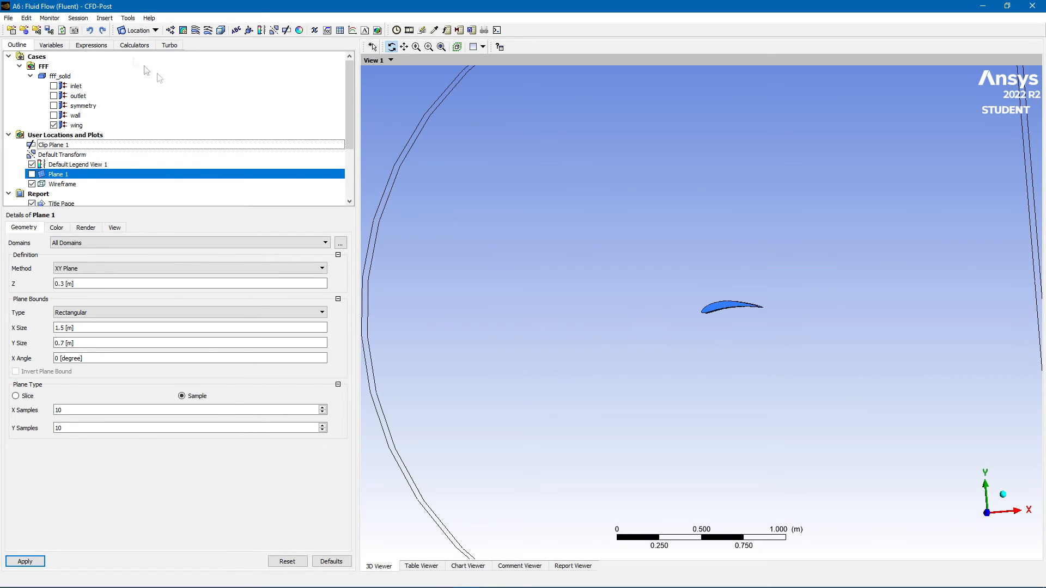
Step: Display Plane 1 around the wing in the 3D view
{"action": "left_click", "coordinate": [156, 31]}
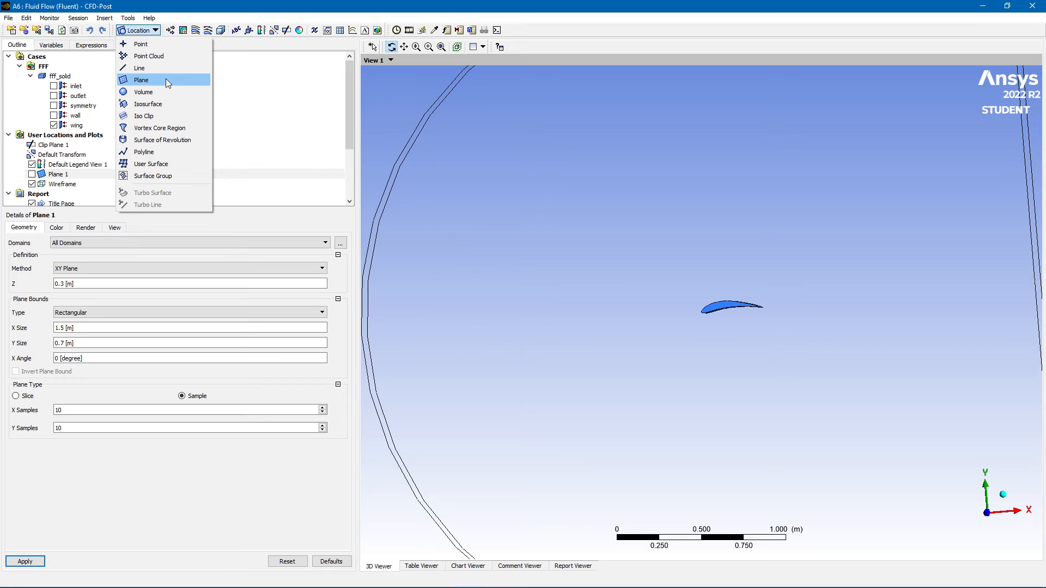
{"action": "left_click", "coordinate": [395, 129]}
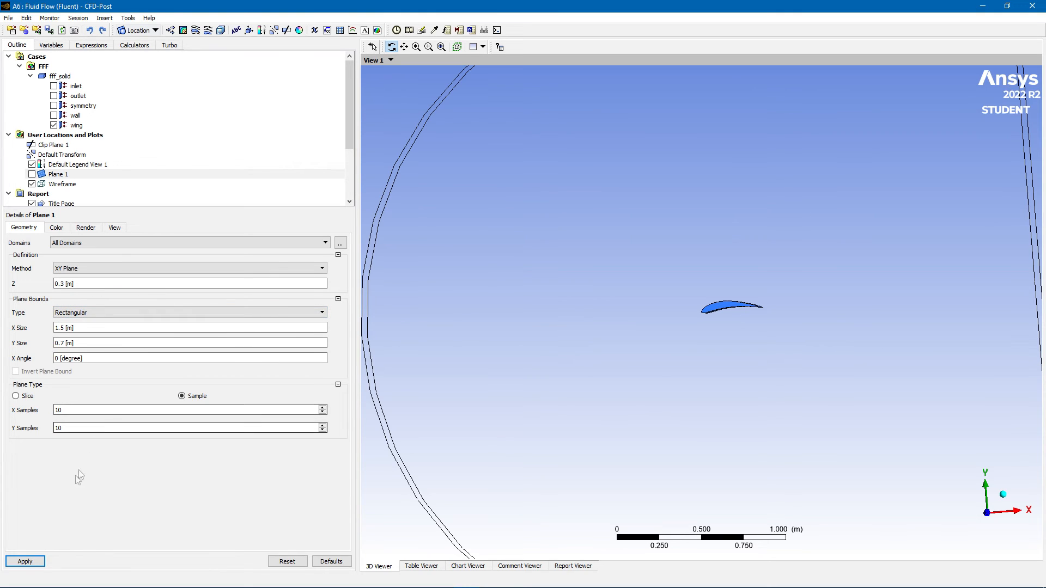
{"action": "left_click", "coordinate": [32, 174]}
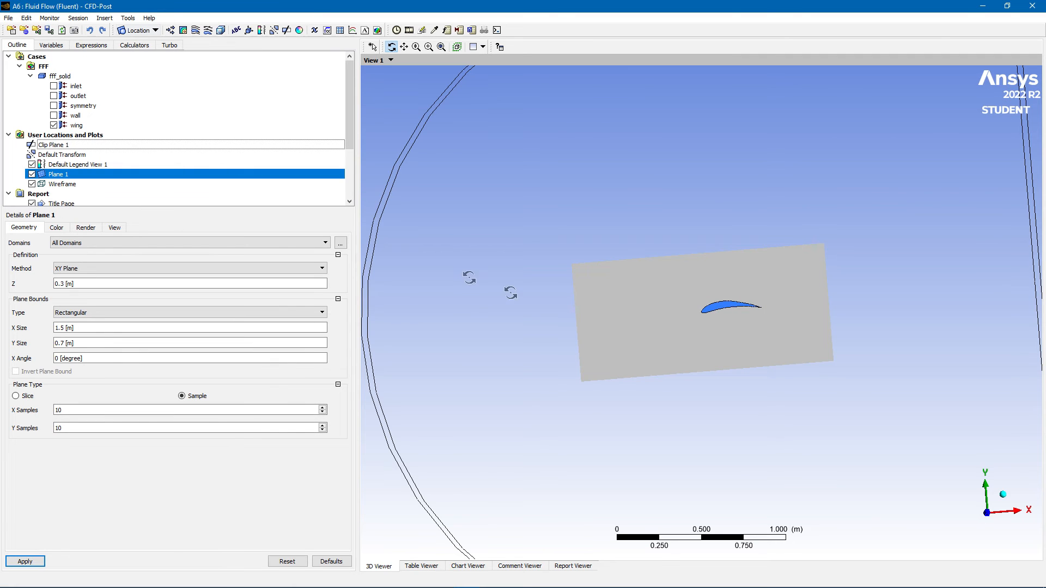
{"action": "left_click_drag", "start_coordinate": [587, 336], "coordinate": [692, 346]}
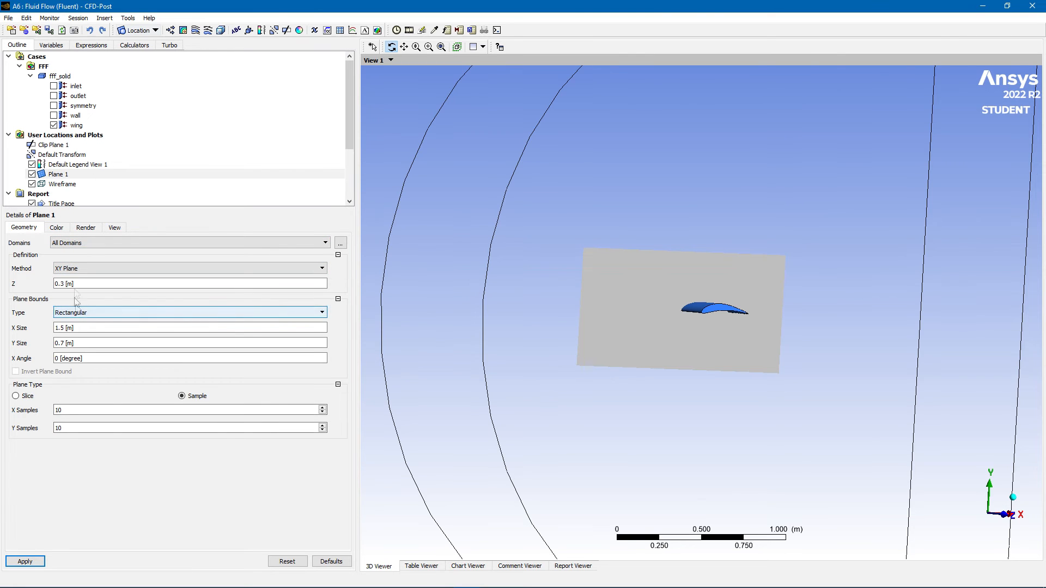
Step: Look through the outline tree's surfaces, user locations, report items and display properties
{"action": "scroll", "coordinate": [136, 153], "scroll_direction": "down", "scroll_amount": 3}
{"action": "scroll", "coordinate": [94, 167], "scroll_direction": "up", "scroll_amount": 3}
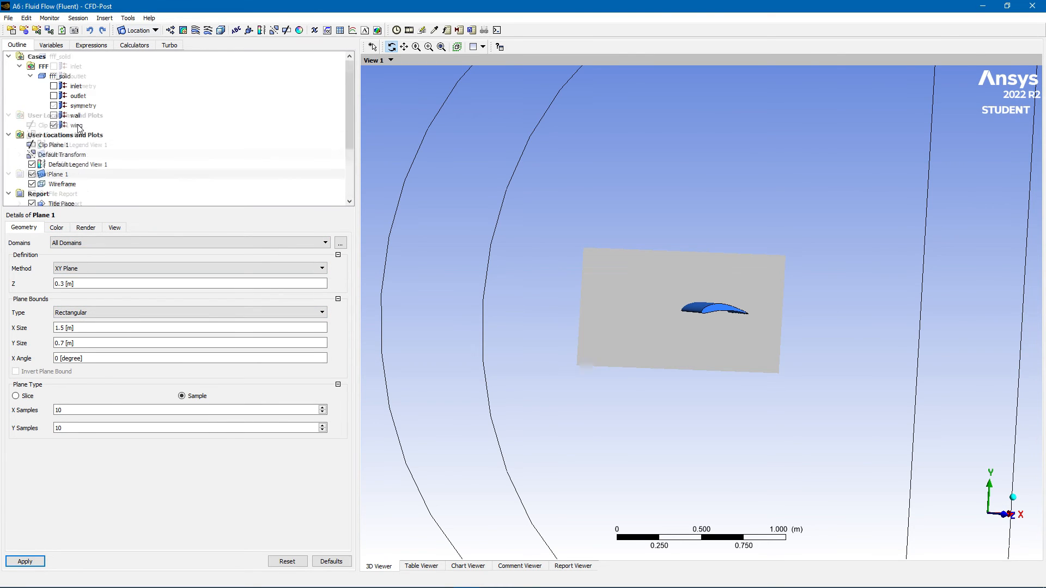
{"action": "scroll", "coordinate": [94, 164], "scroll_direction": "down", "scroll_amount": 3}
{"action": "scroll", "coordinate": [94, 158], "scroll_direction": "up", "scroll_amount": 3}
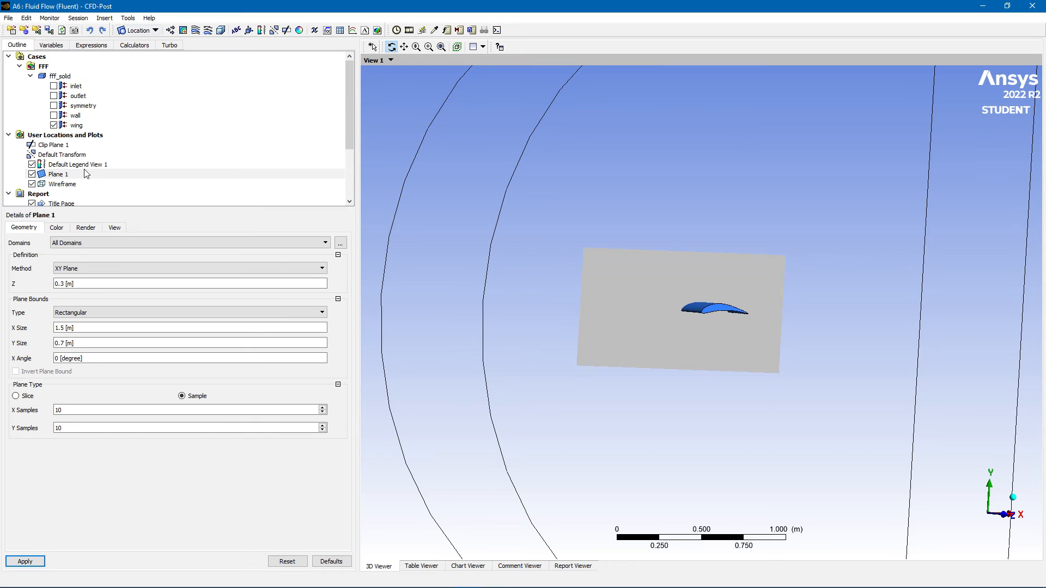
{"action": "scroll", "coordinate": [82, 174], "scroll_direction": "down", "scroll_amount": 3}
{"action": "left_click", "coordinate": [8, 194]}
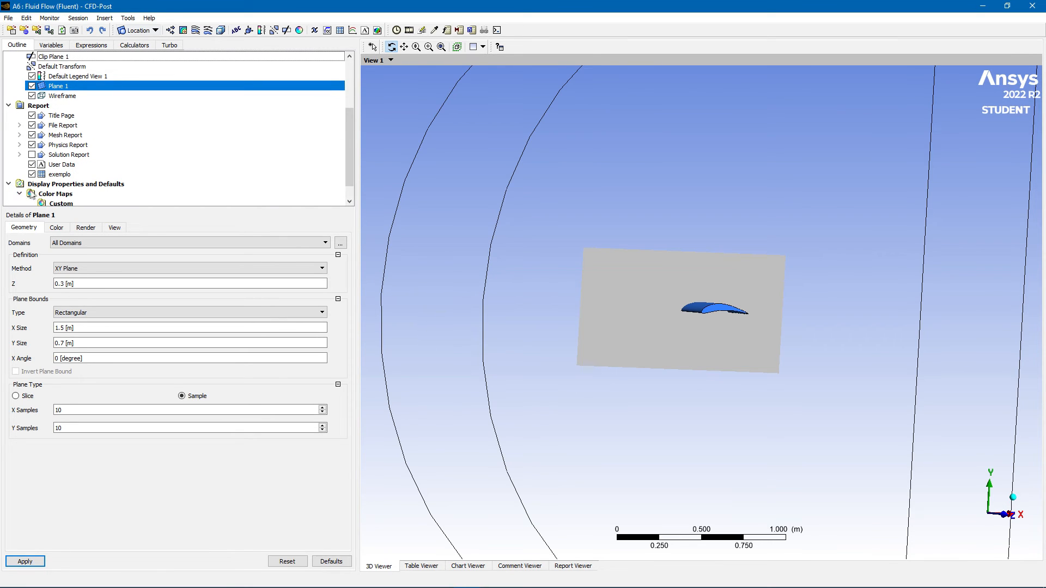
{"action": "scroll", "coordinate": [30, 193], "scroll_direction": "up", "scroll_amount": 3}
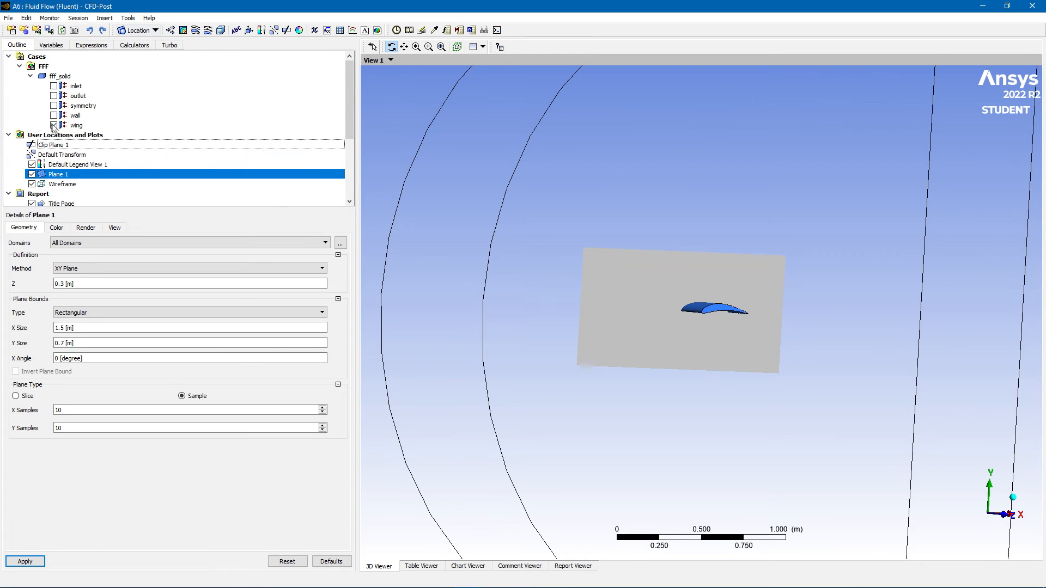
{"action": "scroll", "coordinate": [41, 172], "scroll_direction": "down", "scroll_amount": 3}
{"action": "scroll", "coordinate": [80, 178], "scroll_direction": "up", "scroll_amount": 3}
Step: Insert the contour plot Contour 1 showing Pressure on the wing surface
{"action": "left_click", "coordinate": [195, 30]}
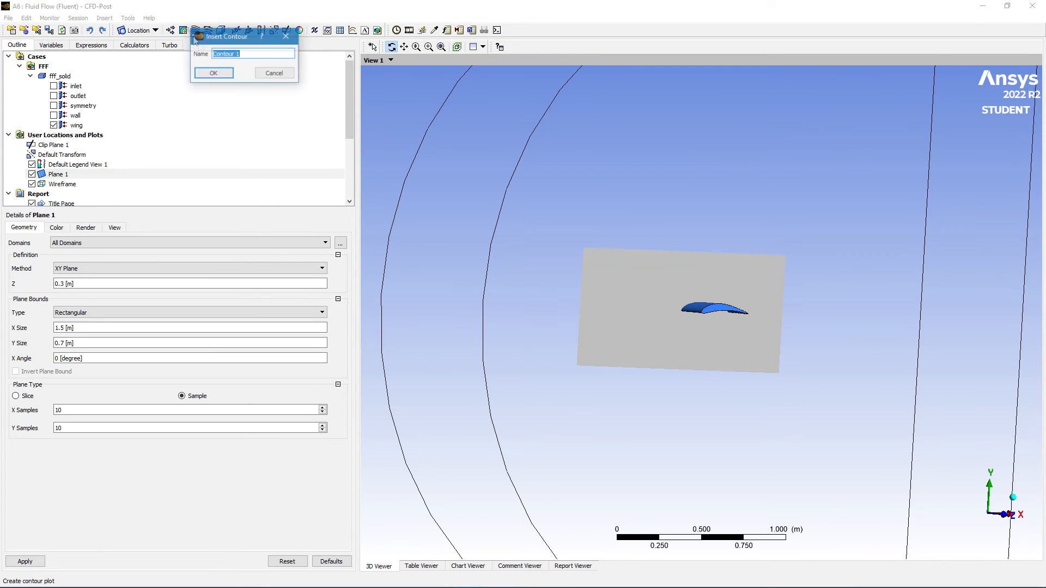
{"action": "left_click", "coordinate": [215, 75]}
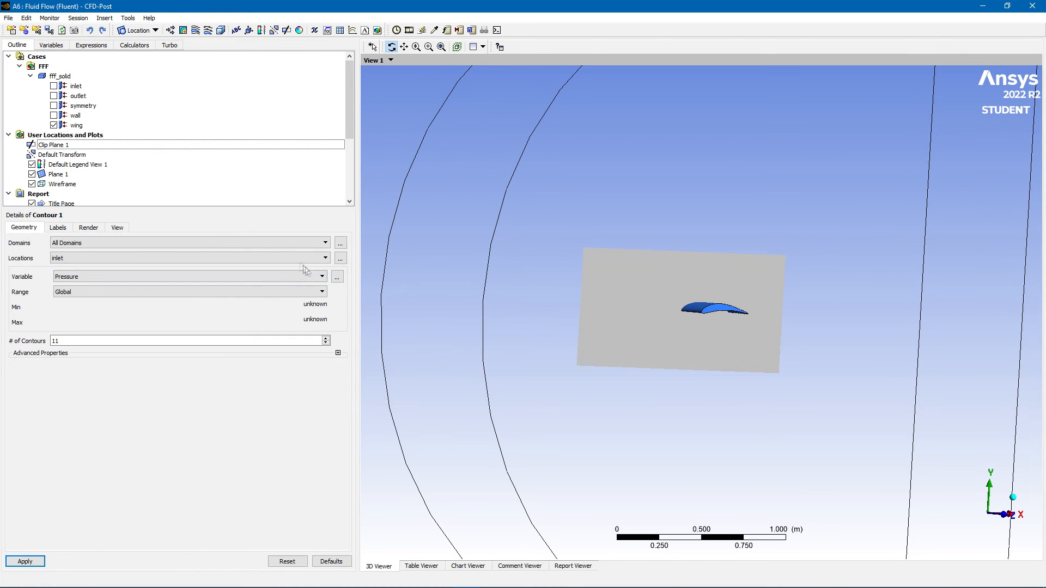
{"action": "left_click_drag", "start_coordinate": [534, 316], "coordinate": [590, 321]}
{"action": "left_click", "coordinate": [129, 262]}
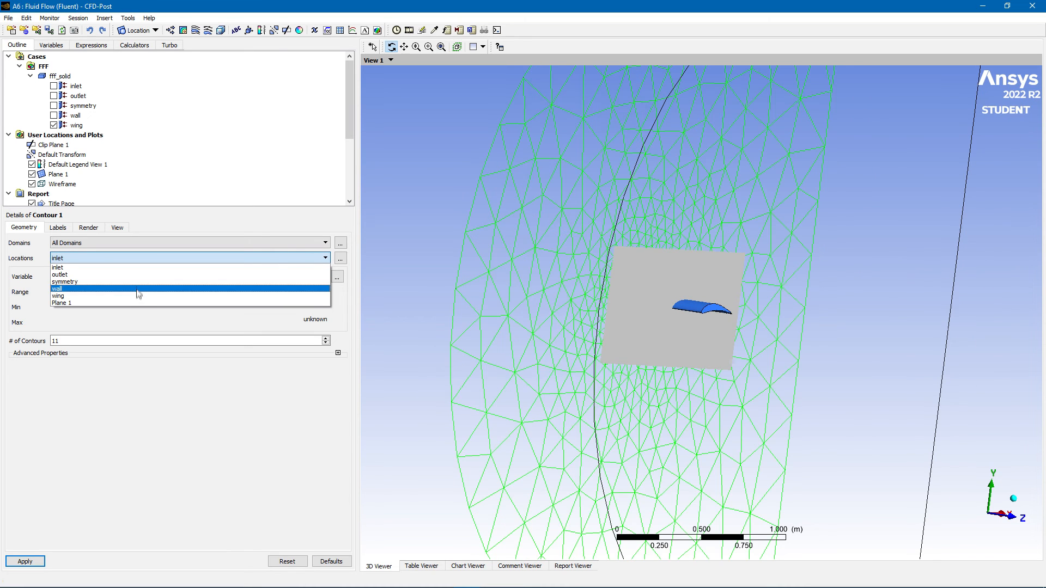
{"action": "left_click", "coordinate": [130, 304]}
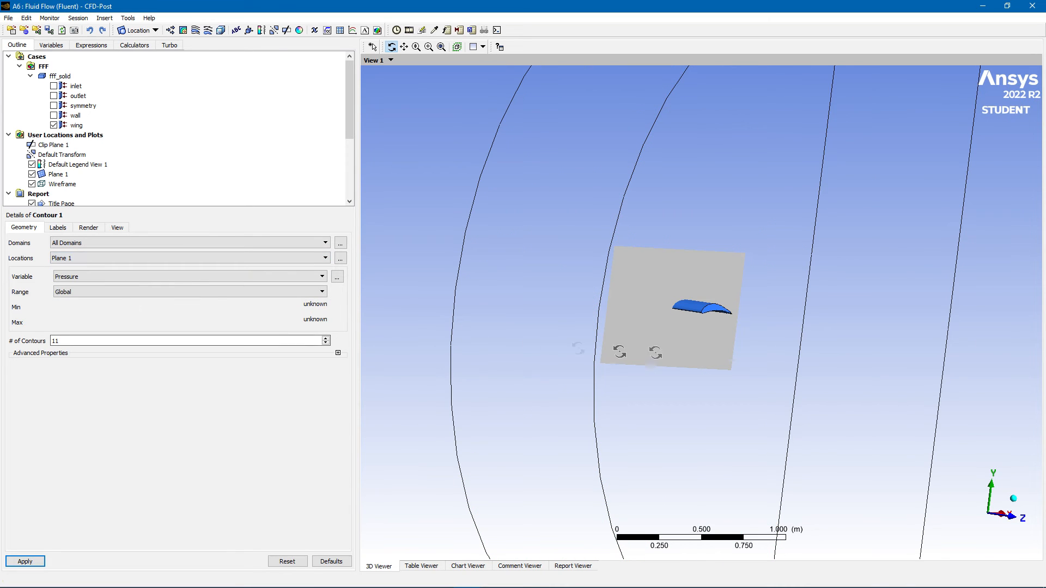
{"action": "left_click", "coordinate": [125, 258]}
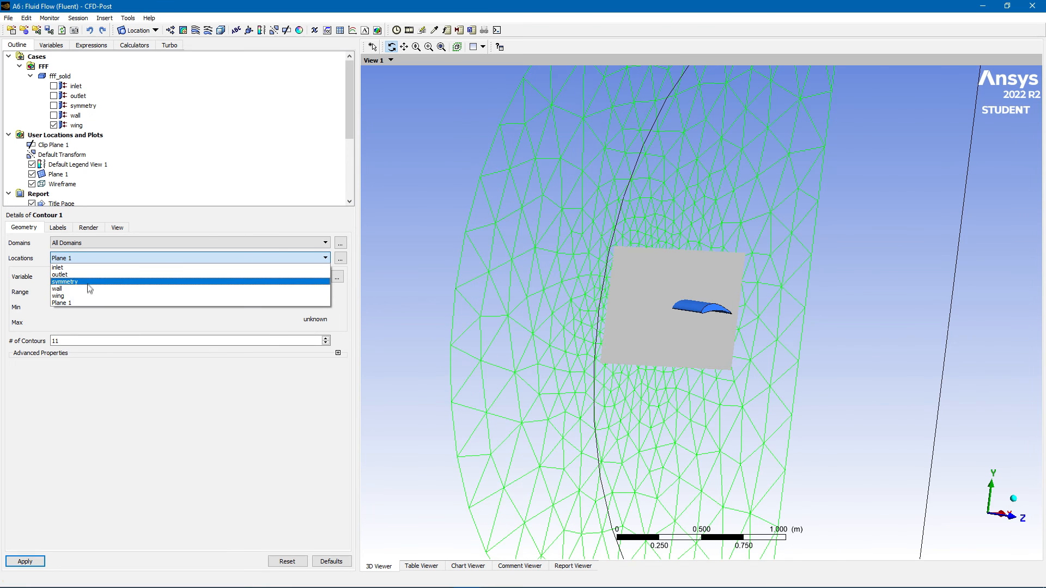
{"action": "left_click", "coordinate": [90, 297]}
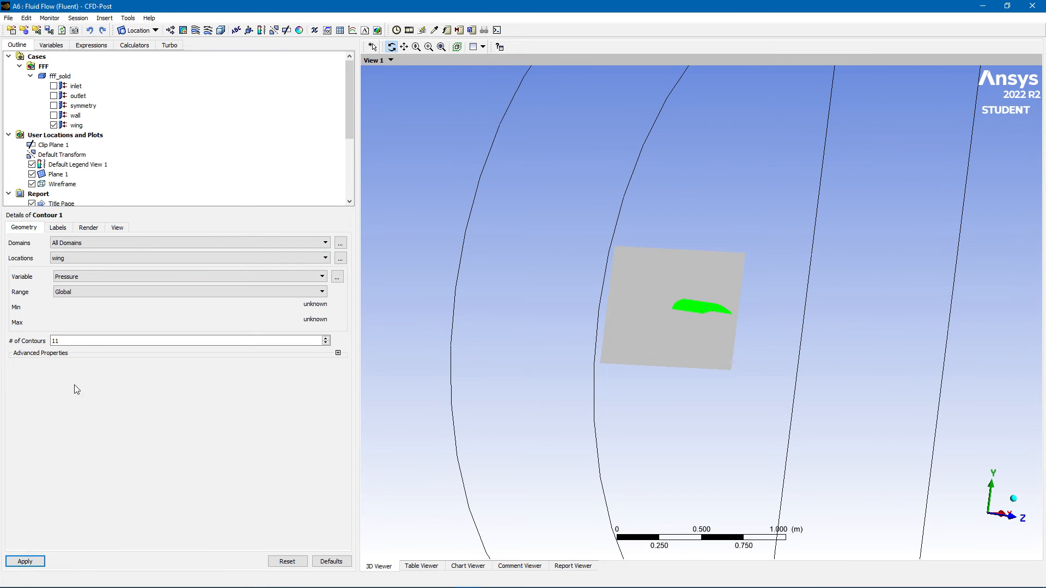
{"action": "left_click", "coordinate": [25, 561]}
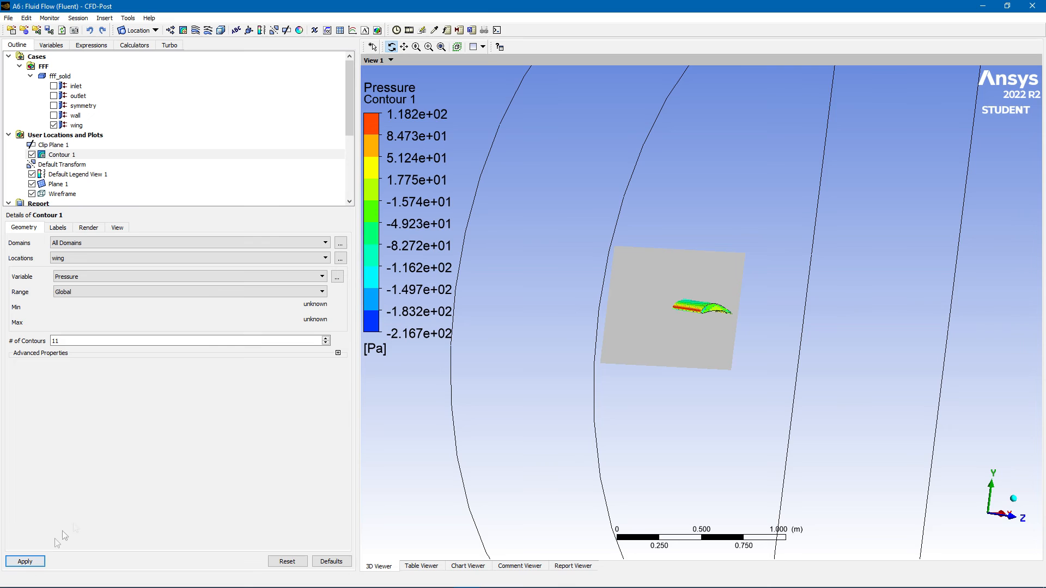
{"action": "mouse_move", "coordinate": [629, 391]}
{"action": "left_mouse_down"}
{"action": "mouse_move", "coordinate": [535, 397]}
{"action": "mouse_move", "coordinate": [630, 383]}
{"action": "left_mouse_up"}
{"action": "scroll", "coordinate": [716, 323], "scroll_direction": "up", "scroll_amount": 4}
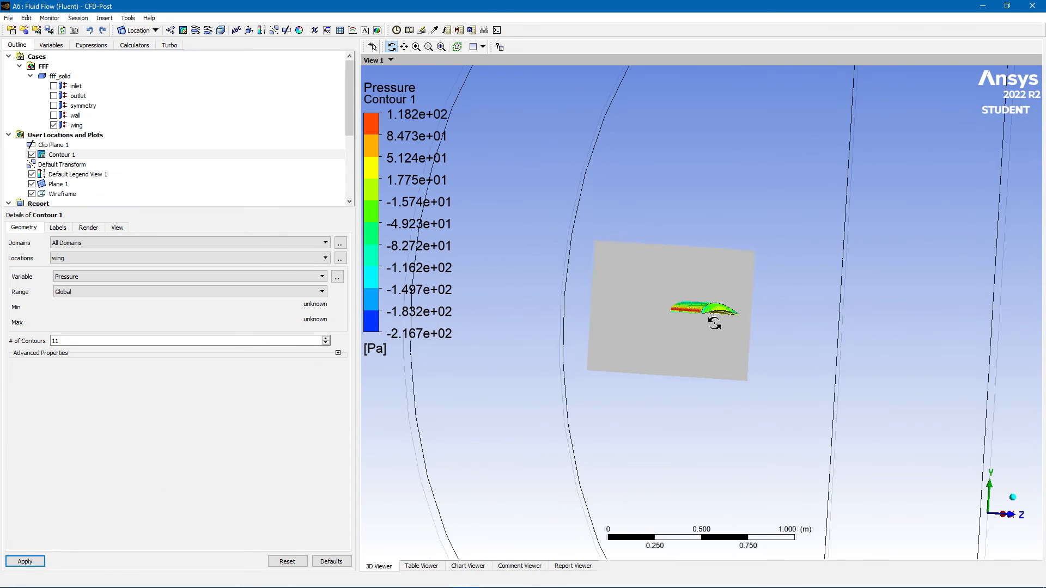
Step: Move the pressure plot Contour 1 from the wing surface onto Plane 1 and inspect the pressure field around the profile
{"action": "scroll", "coordinate": [718, 323], "scroll_direction": "up", "scroll_amount": 5}
{"action": "left_click_drag", "start_coordinate": [722, 325], "coordinate": [694, 332]}
{"action": "left_click", "coordinate": [81, 257]}
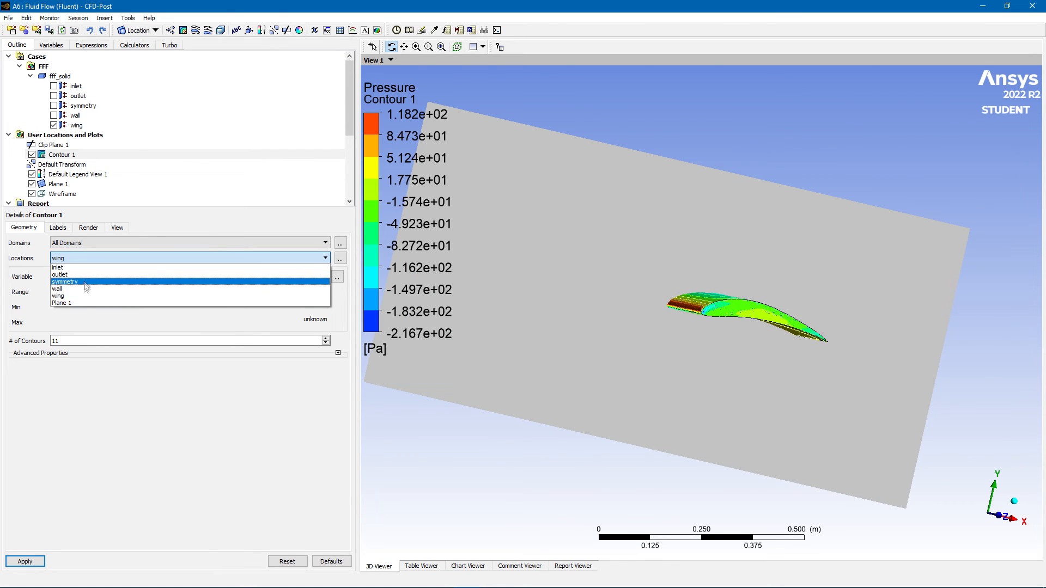
{"action": "left_click", "coordinate": [81, 303]}
{"action": "left_click", "coordinate": [25, 561]}
{"action": "left_click_drag", "start_coordinate": [490, 316], "coordinate": [650, 308]}
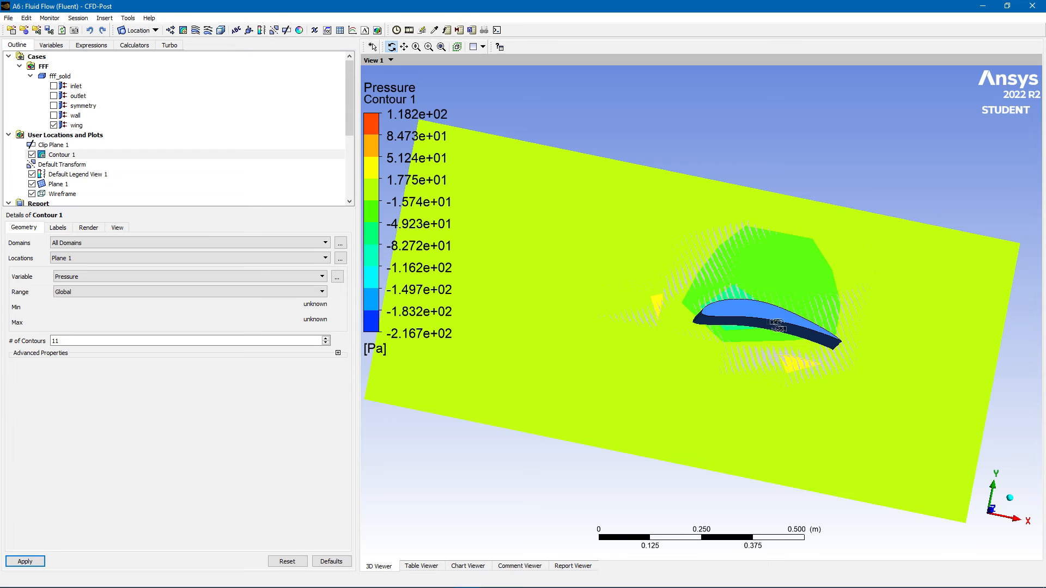
{"action": "left_click_drag", "start_coordinate": [734, 326], "coordinate": [753, 342]}
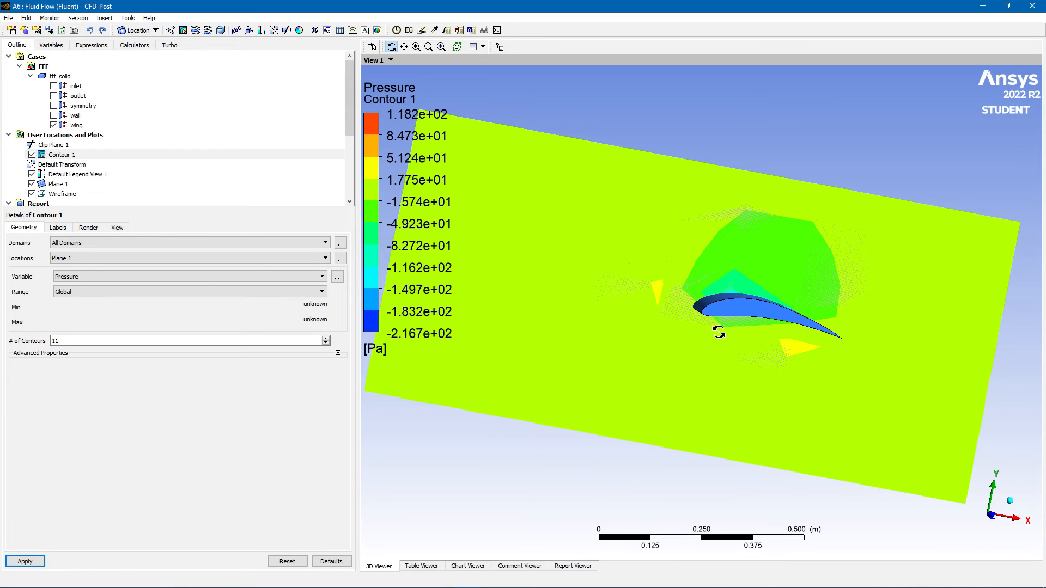
{"action": "left_click_drag", "start_coordinate": [771, 301], "coordinate": [639, 305]}
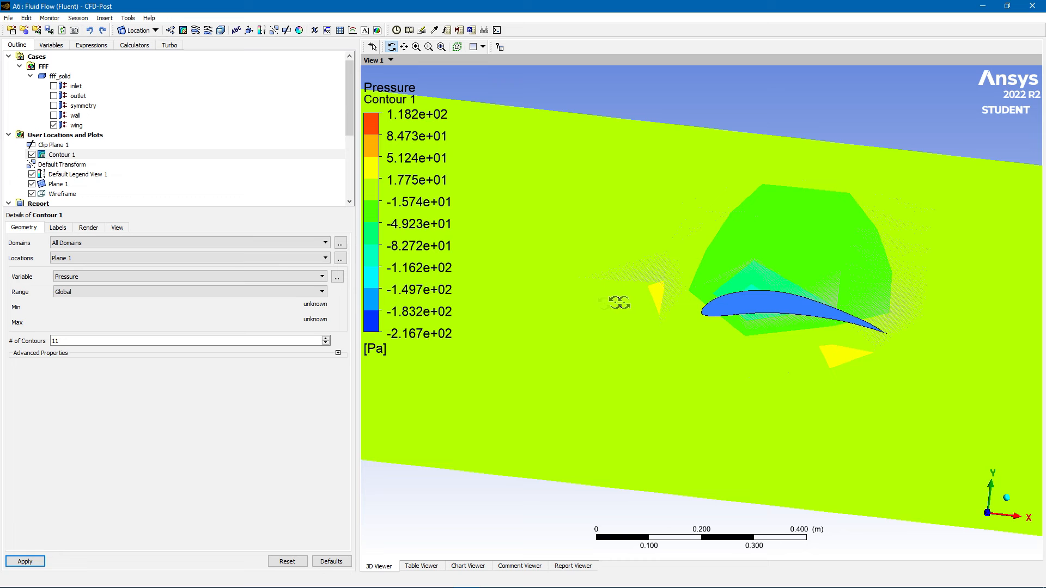
Step: Change the variable of Contour 1 to Turbulent Viscosity and view the plot on Plane 1
{"action": "left_click", "coordinate": [321, 277]}
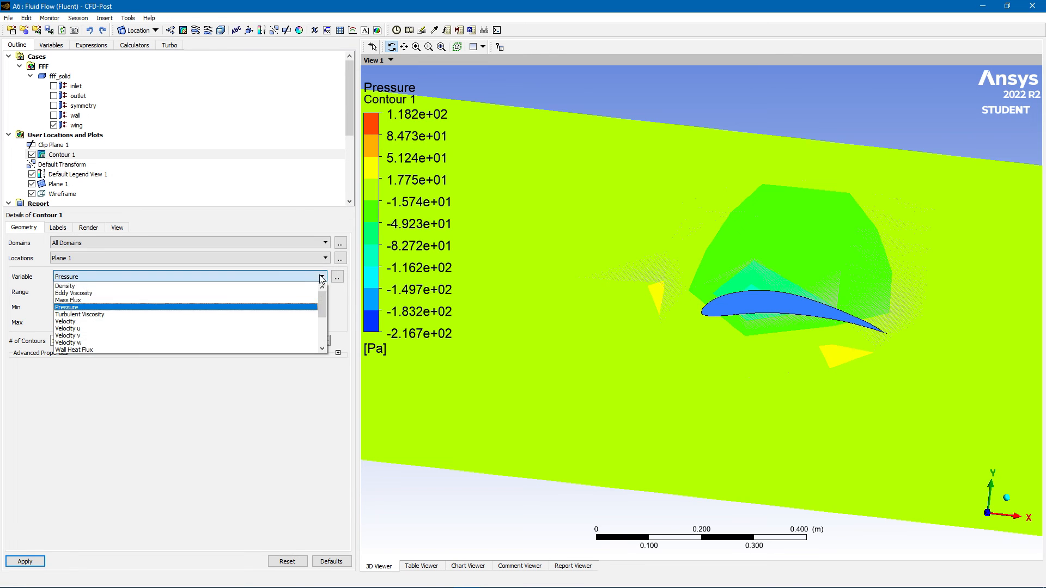
{"action": "left_click", "coordinate": [221, 314]}
{"action": "left_click", "coordinate": [25, 562]}
{"action": "left_click_drag", "start_coordinate": [495, 349], "coordinate": [453, 324]}
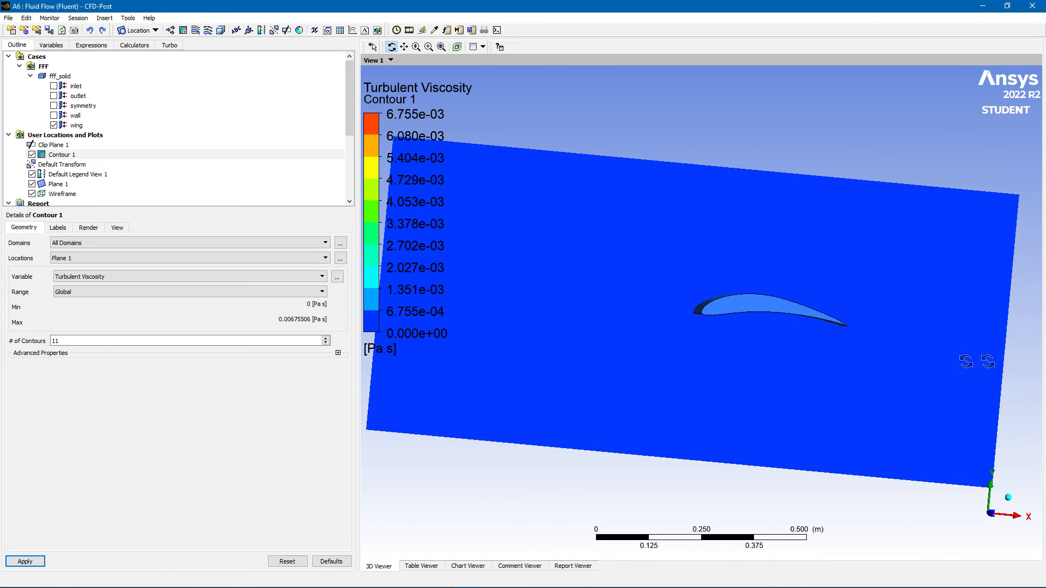
Step: Change the variable of Contour 1 to Density on Plane 1
{"action": "left_click", "coordinate": [156, 259]}
{"action": "left_click", "coordinate": [36, 265]}
{"action": "left_click", "coordinate": [144, 276]}
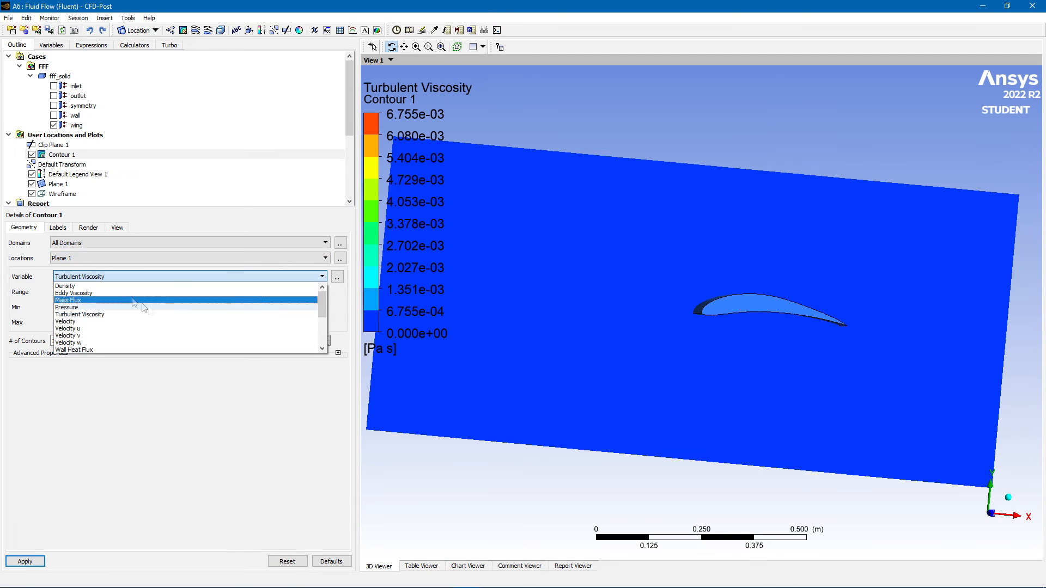
{"action": "left_click", "coordinate": [144, 287]}
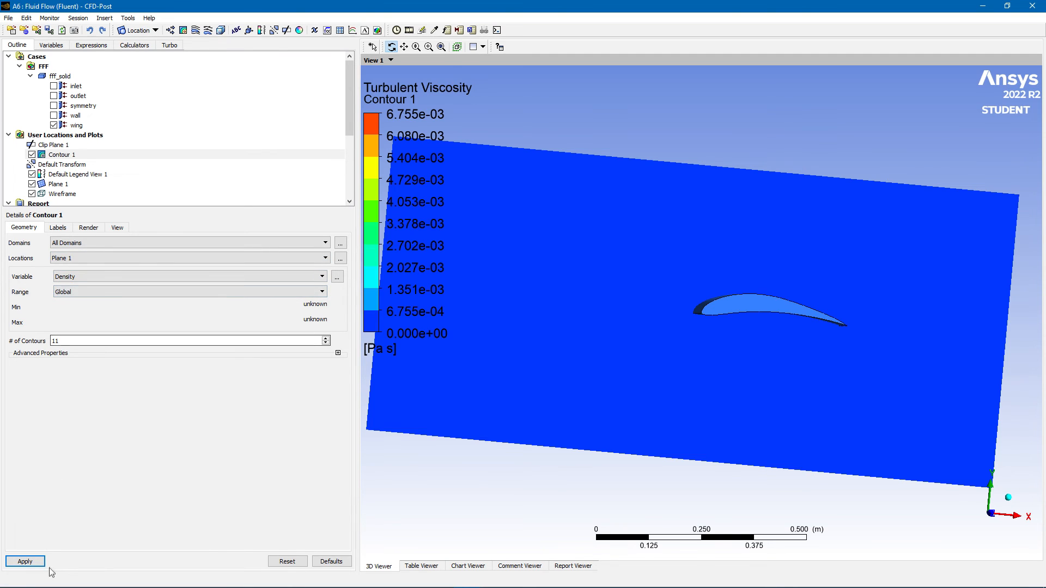
{"action": "left_click", "coordinate": [24, 561]}
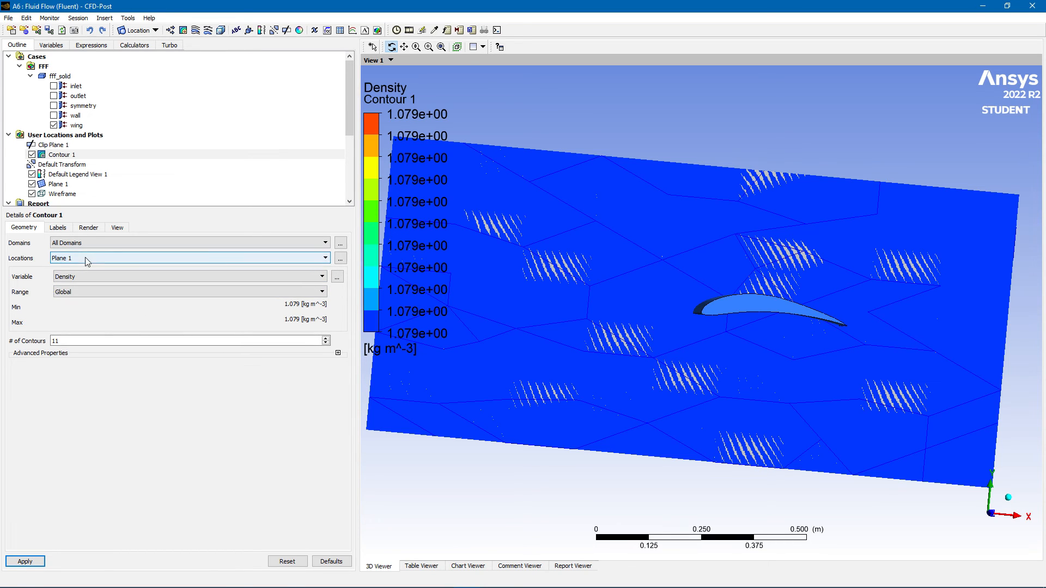
Step: Set Contour 1 to a Local range with Turbulent Viscosity as the variable, and inspect the wake behind the wing
{"action": "left_click", "coordinate": [85, 279]}
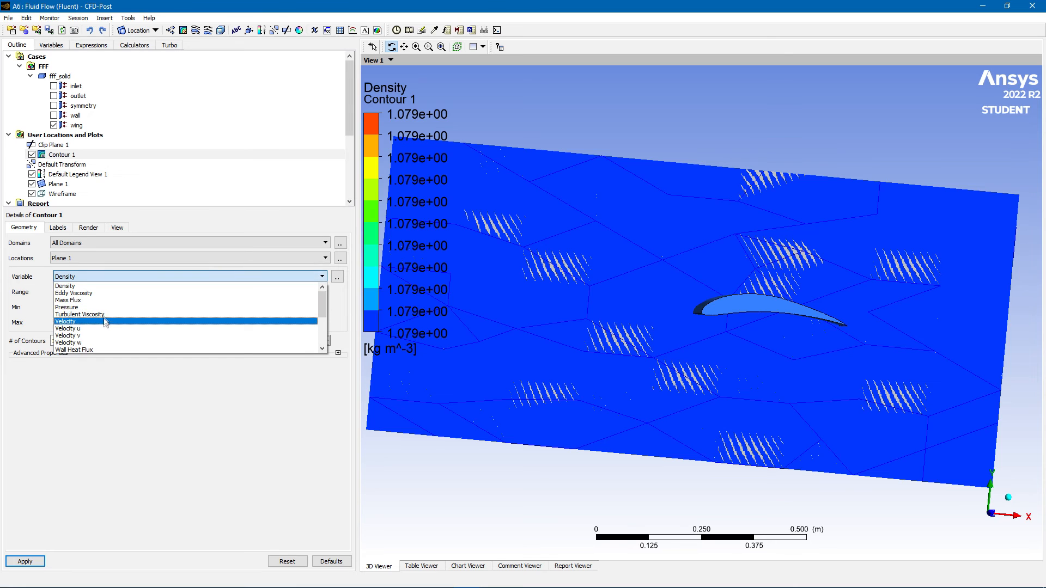
{"action": "left_click", "coordinate": [30, 316]}
{"action": "left_click", "coordinate": [79, 293]}
{"action": "left_click", "coordinate": [81, 310]}
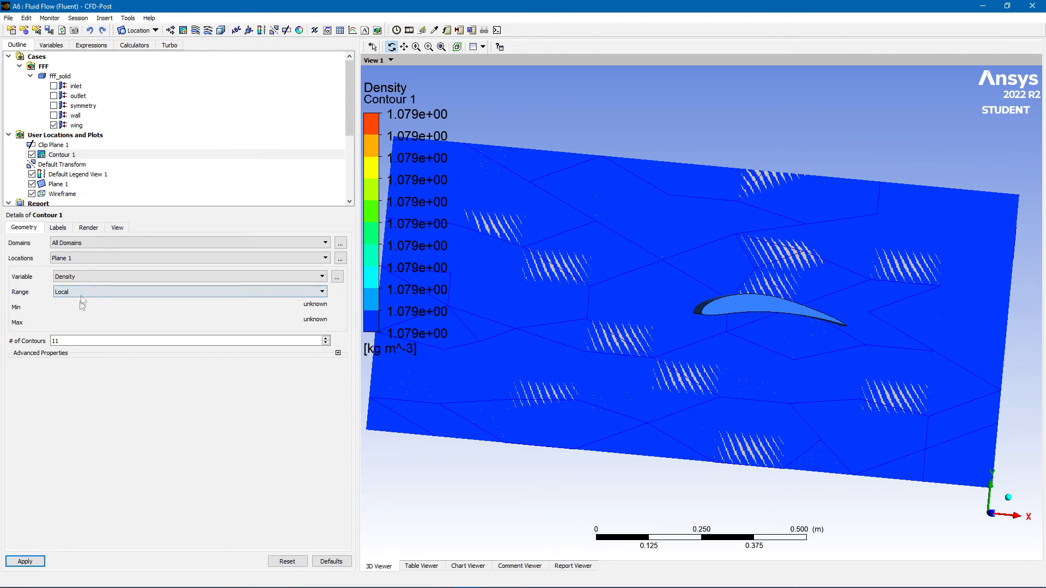
{"action": "left_click", "coordinate": [81, 277]}
{"action": "left_click", "coordinate": [95, 322]}
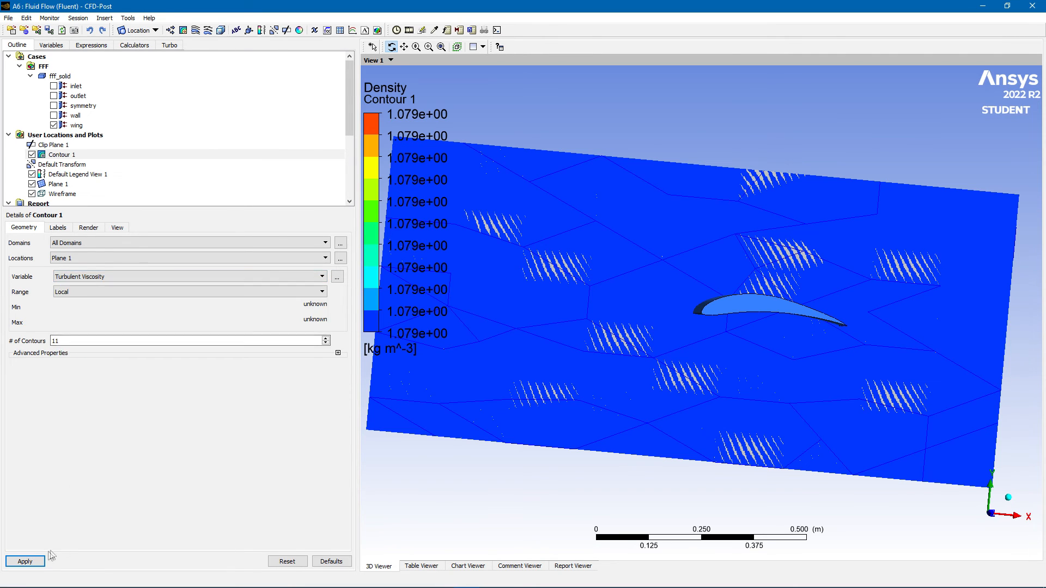
{"action": "left_click", "coordinate": [25, 561]}
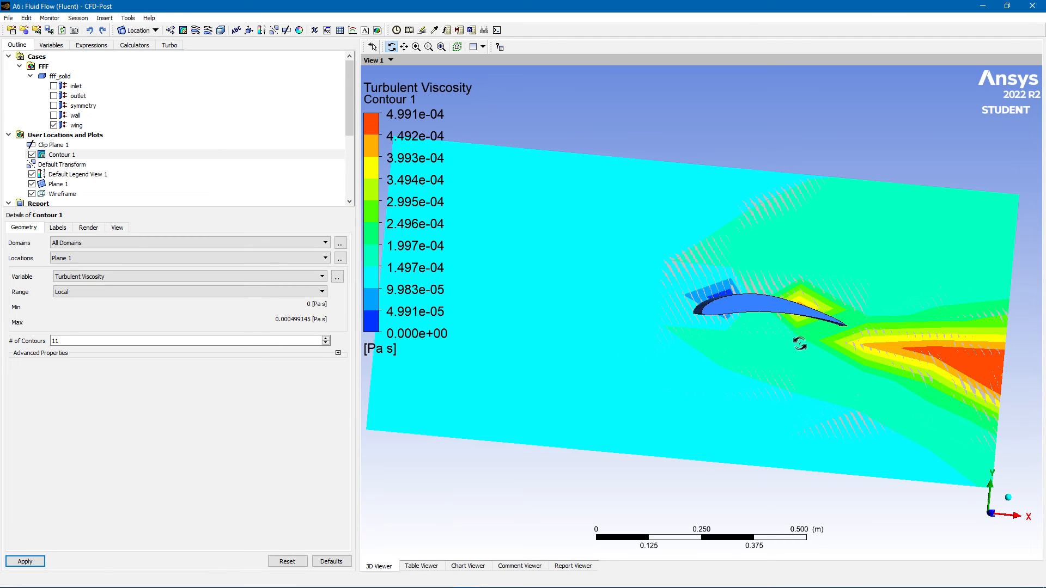
{"action": "left_click_drag", "start_coordinate": [783, 331], "coordinate": [809, 358]}
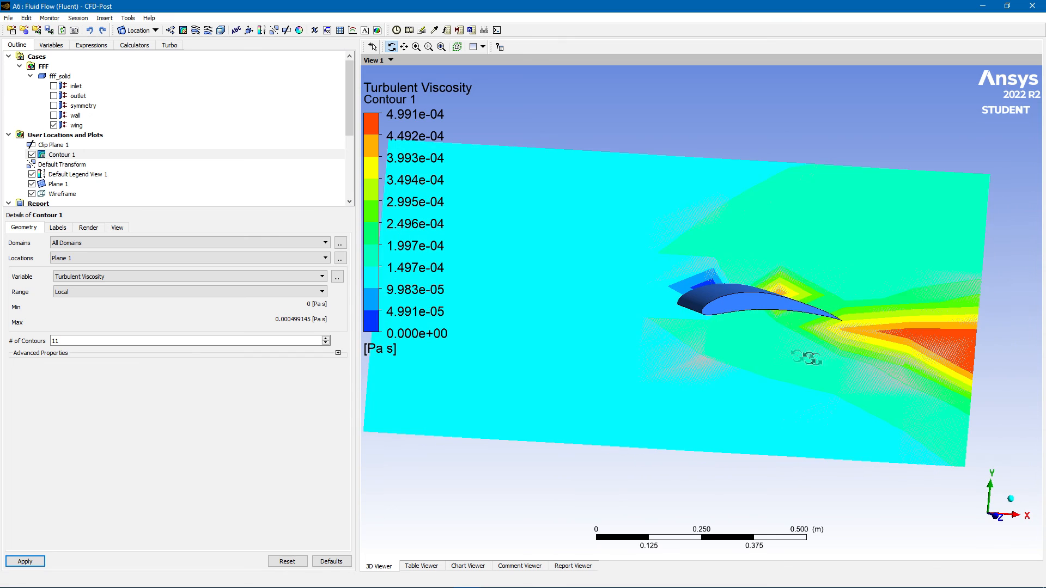
{"action": "mouse_move", "coordinate": [757, 375]}
{"action": "left_mouse_down"}
{"action": "mouse_move", "coordinate": [789, 365]}
{"action": "mouse_move", "coordinate": [752, 357]}
{"action": "left_mouse_up"}
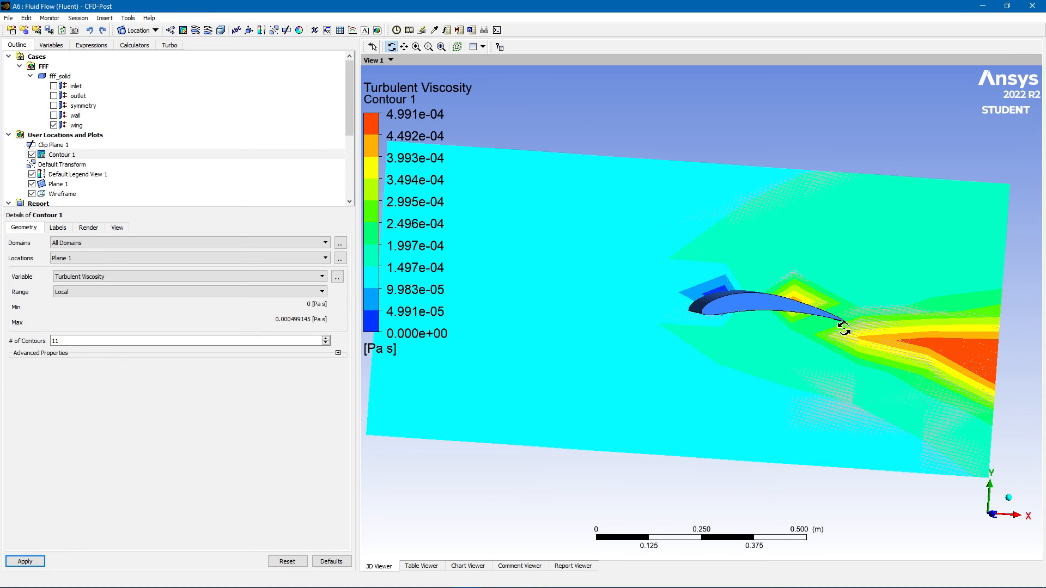
{"action": "left_click_drag", "start_coordinate": [834, 297], "coordinate": [822, 284]}
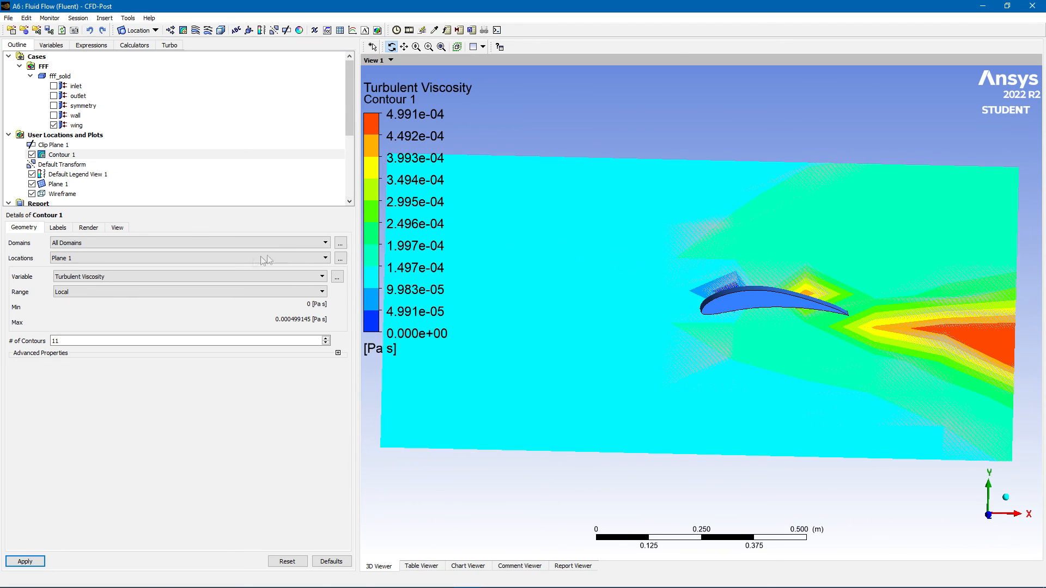
Step: Set the variable of Contour 1 back to Pressure and inspect the local-range pressure field around the wing from several angles
{"action": "left_click", "coordinate": [299, 260]}
{"action": "left_click", "coordinate": [145, 292]}
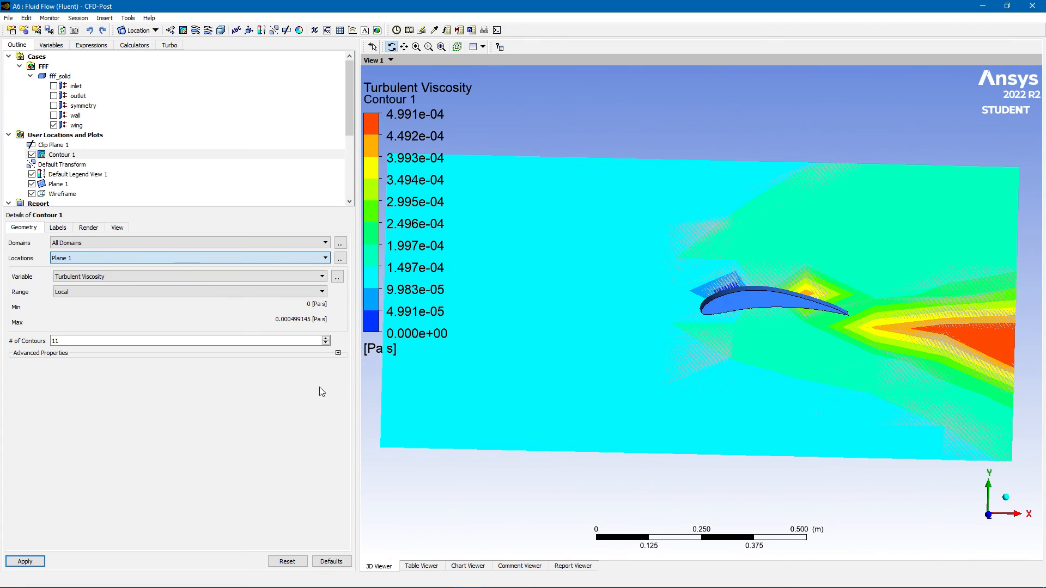
{"action": "left_click", "coordinate": [210, 276]}
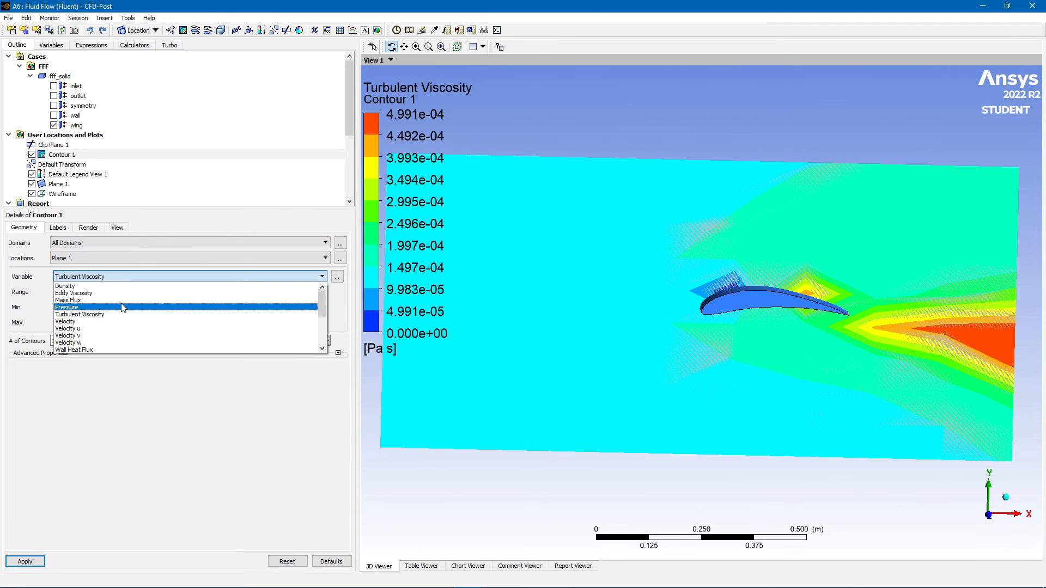
{"action": "left_click", "coordinate": [122, 308]}
{"action": "left_click", "coordinate": [25, 561]}
{"action": "left_click_drag", "start_coordinate": [512, 373], "coordinate": [749, 339]}
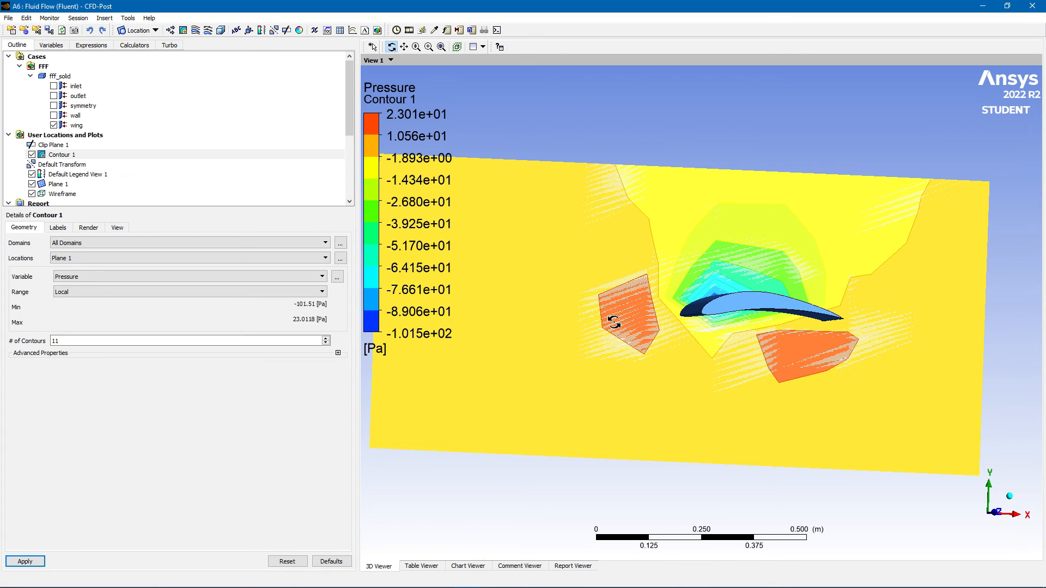
{"action": "mouse_move", "coordinate": [436, 300]}
{"action": "left_mouse_down"}
{"action": "mouse_move", "coordinate": [602, 334]}
{"action": "mouse_move", "coordinate": [551, 327]}
{"action": "mouse_move", "coordinate": [584, 334]}
{"action": "mouse_move", "coordinate": [542, 334]}
{"action": "mouse_move", "coordinate": [532, 351]}
{"action": "mouse_move", "coordinate": [565, 343]}
{"action": "mouse_move", "coordinate": [510, 341]}
{"action": "mouse_move", "coordinate": [745, 374]}
{"action": "mouse_move", "coordinate": [612, 332]}
{"action": "mouse_move", "coordinate": [638, 345]}
{"action": "mouse_move", "coordinate": [590, 320]}
{"action": "mouse_move", "coordinate": [584, 332]}
{"action": "mouse_move", "coordinate": [542, 325]}
{"action": "mouse_move", "coordinate": [630, 351]}
{"action": "mouse_move", "coordinate": [538, 322]}
{"action": "left_mouse_up"}
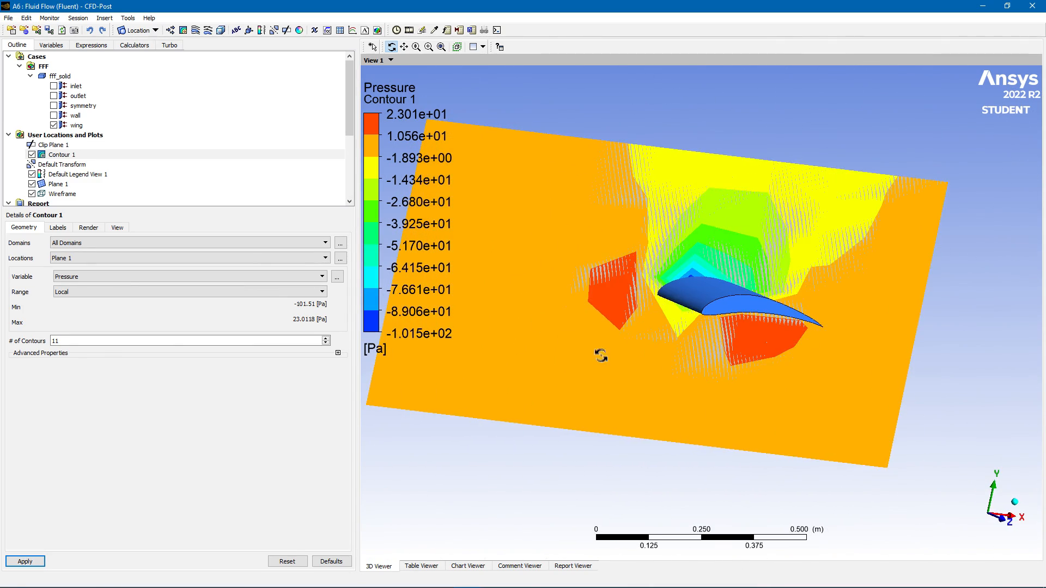
{"action": "left_click_drag", "start_coordinate": [586, 411], "coordinate": [516, 380]}
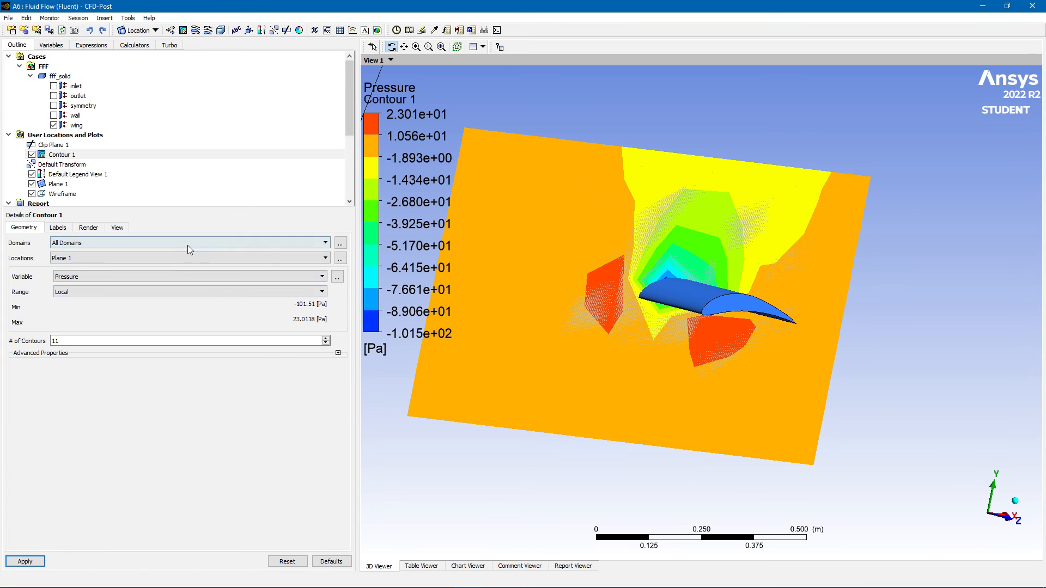
{"action": "left_click_drag", "start_coordinate": [350, 115], "coordinate": [338, 97]}
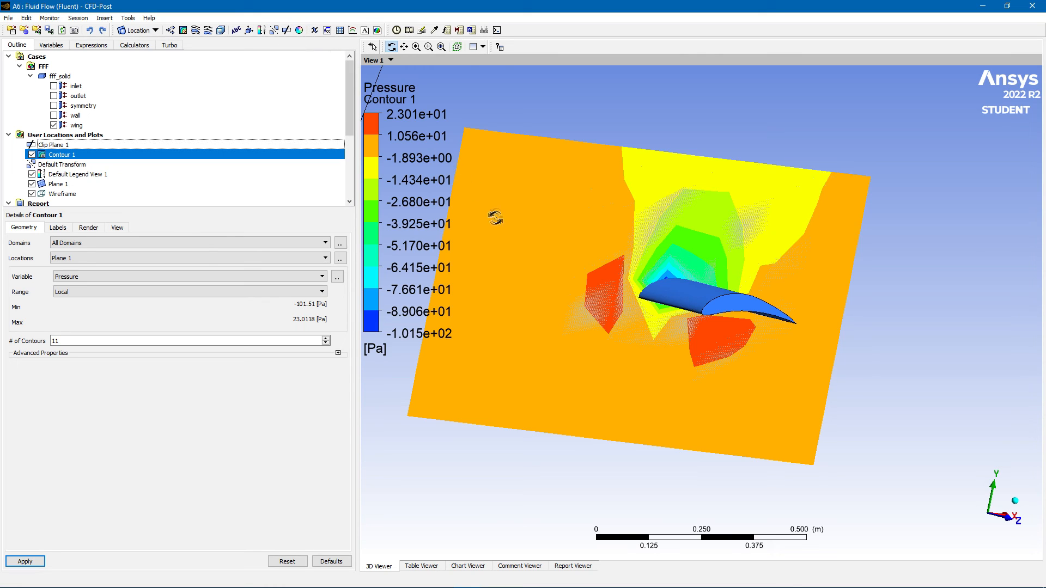
{"action": "left_click_drag", "start_coordinate": [621, 298], "coordinate": [564, 302]}
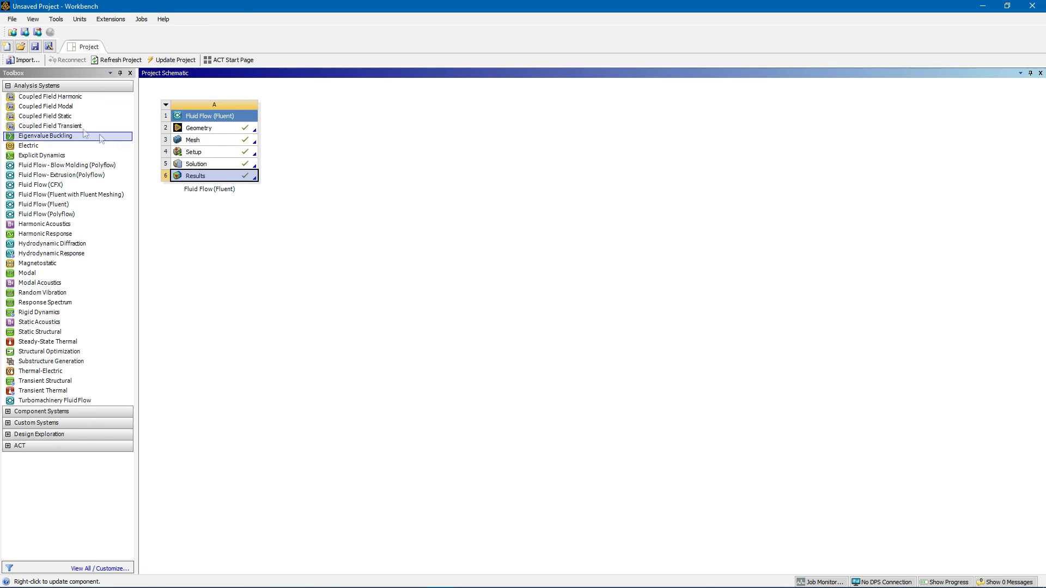
Step: Save the Workbench project as teste in the aulas_rookie folder inside Aerodinamica_2023 on drive E
{"action": "left_click", "coordinate": [12, 19]}
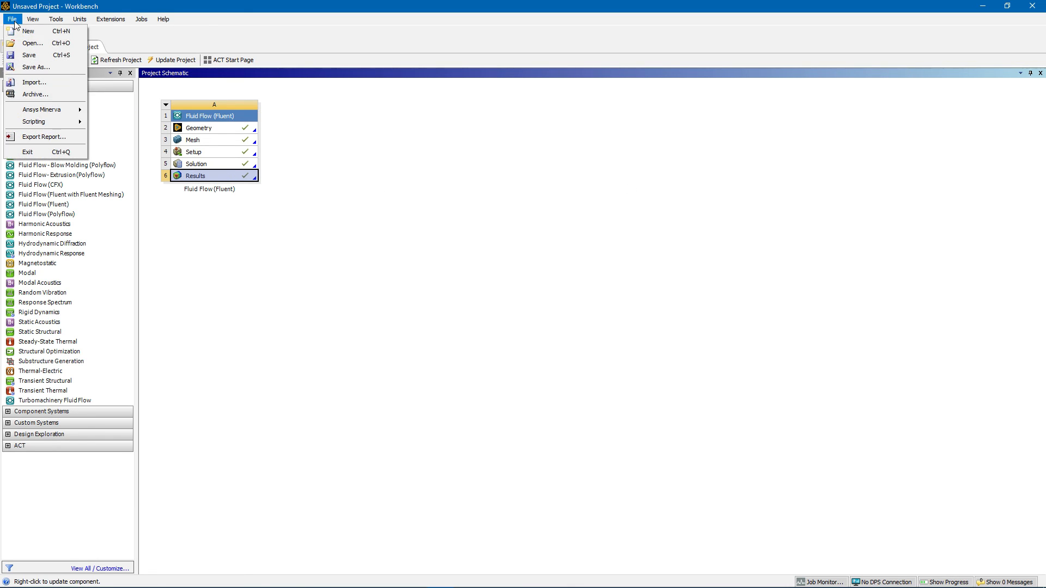
{"action": "left_click", "coordinate": [52, 70]}
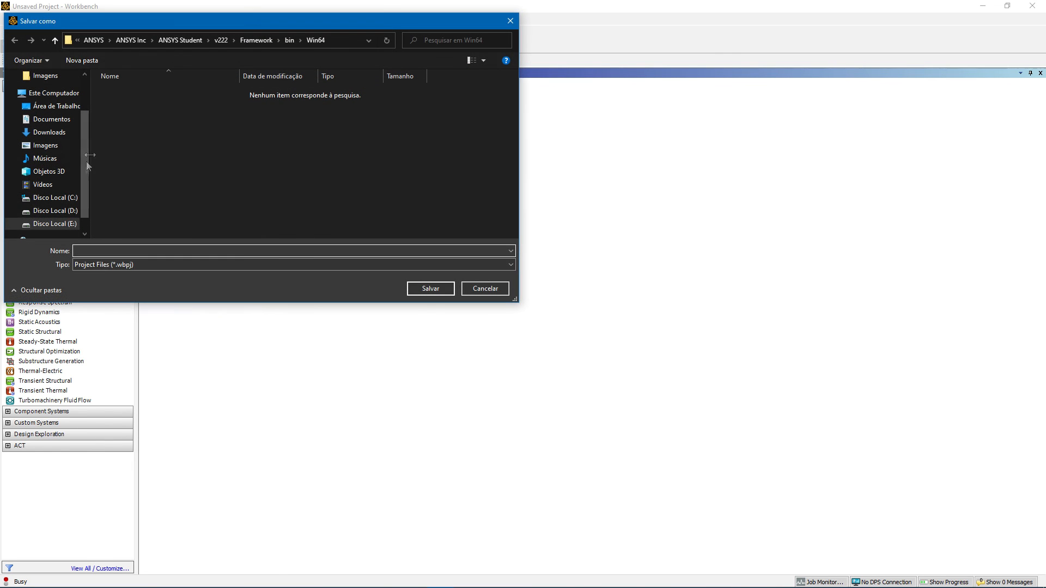
{"action": "left_click", "coordinate": [64, 230]}
{"action": "double_click", "coordinate": [125, 94]}
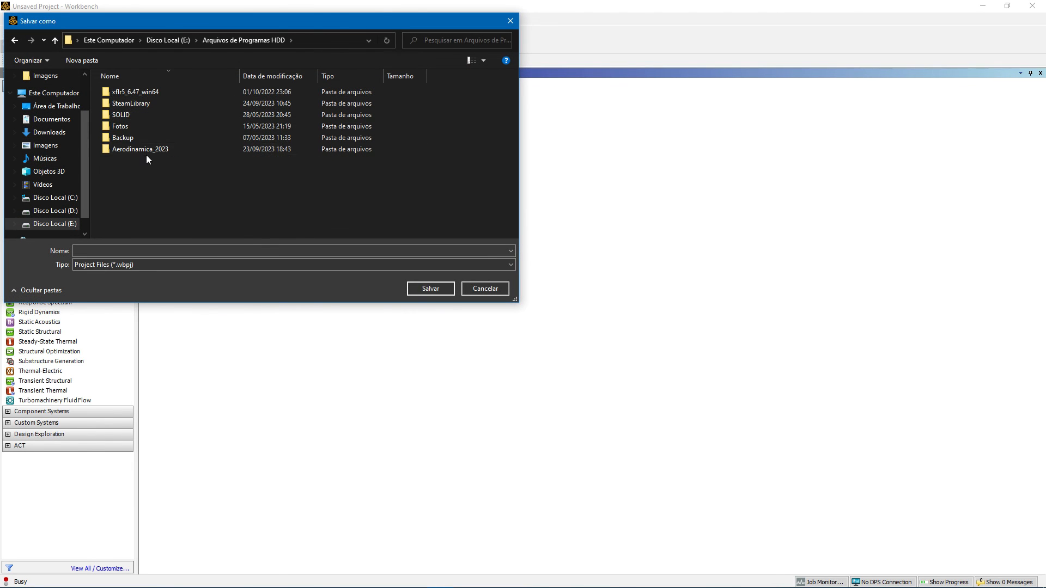
{"action": "double_click", "coordinate": [130, 103]}
{"action": "left_click", "coordinate": [126, 251]}
{"action": "type", "text": "teste"}
{"action": "key", "text": "Return"}
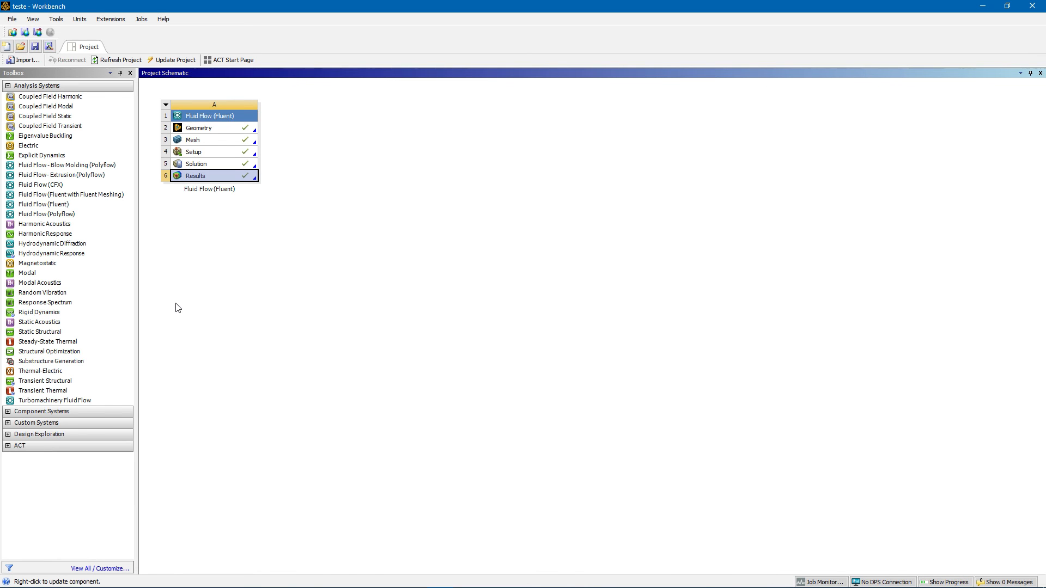
Step: Switch to File Explorer and open the aulas_rookie folder inside Aerodinamica_2023 on drive E
{"action": "mouse_move", "coordinate": [90, 587]}
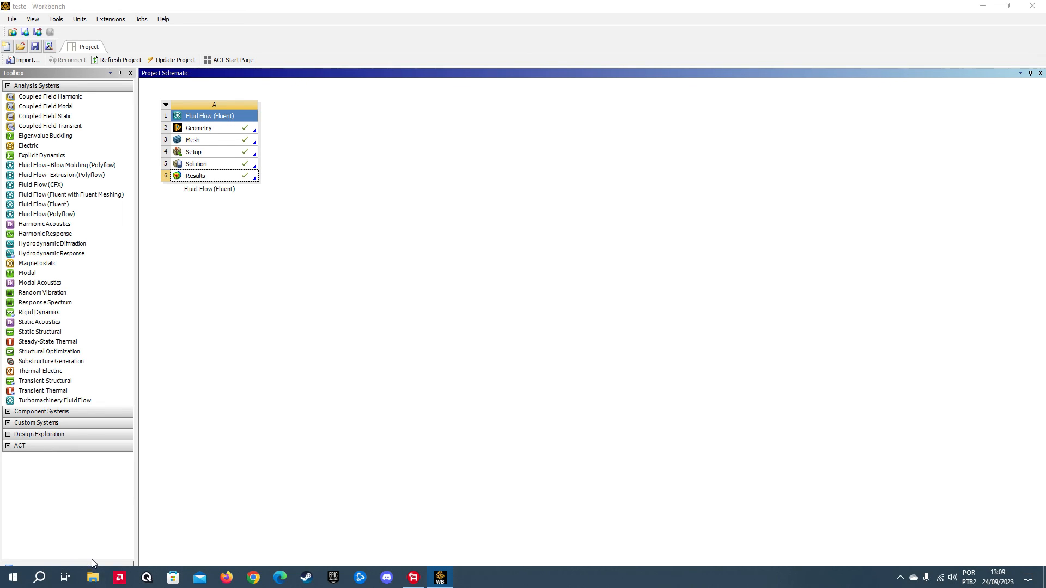
{"action": "left_click", "coordinate": [93, 576]}
{"action": "left_click", "coordinate": [51, 305]}
{"action": "double_click", "coordinate": [150, 123]}
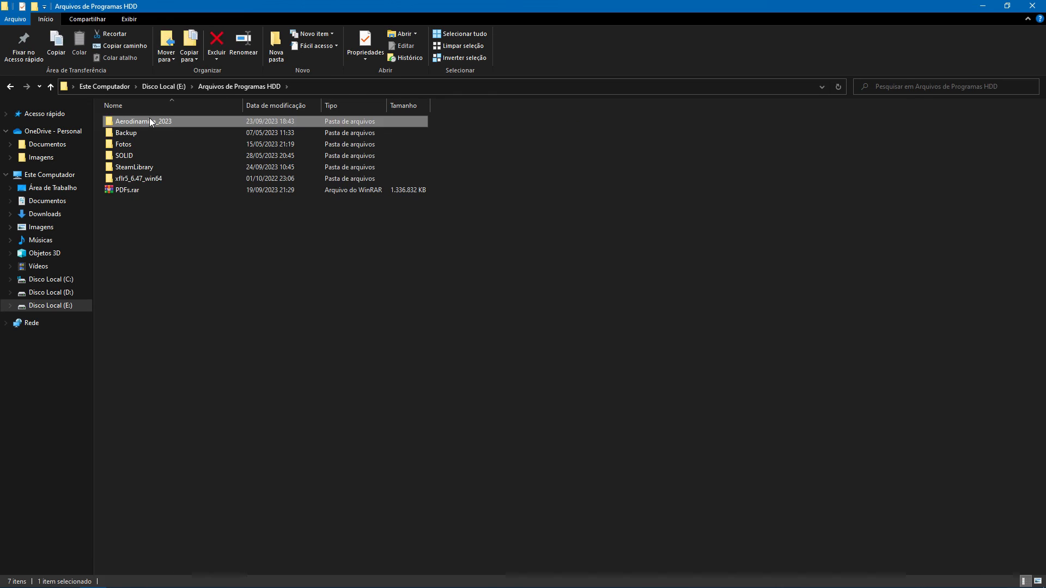
{"action": "double_click", "coordinate": [149, 121]}
{"action": "double_click", "coordinate": [149, 133]}
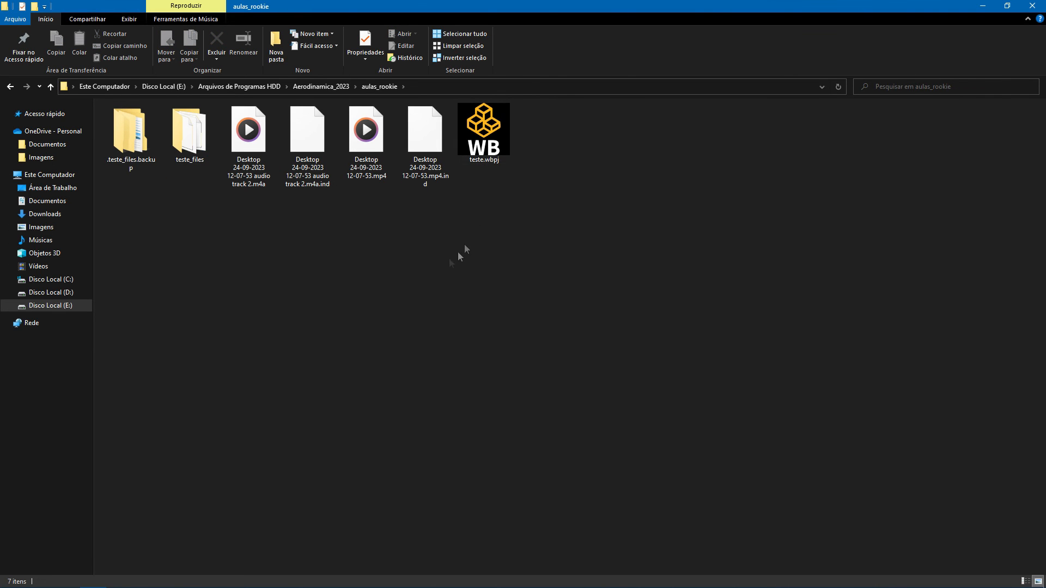
{"action": "left_click_drag", "start_coordinate": [181, 214], "coordinate": [133, 153]}
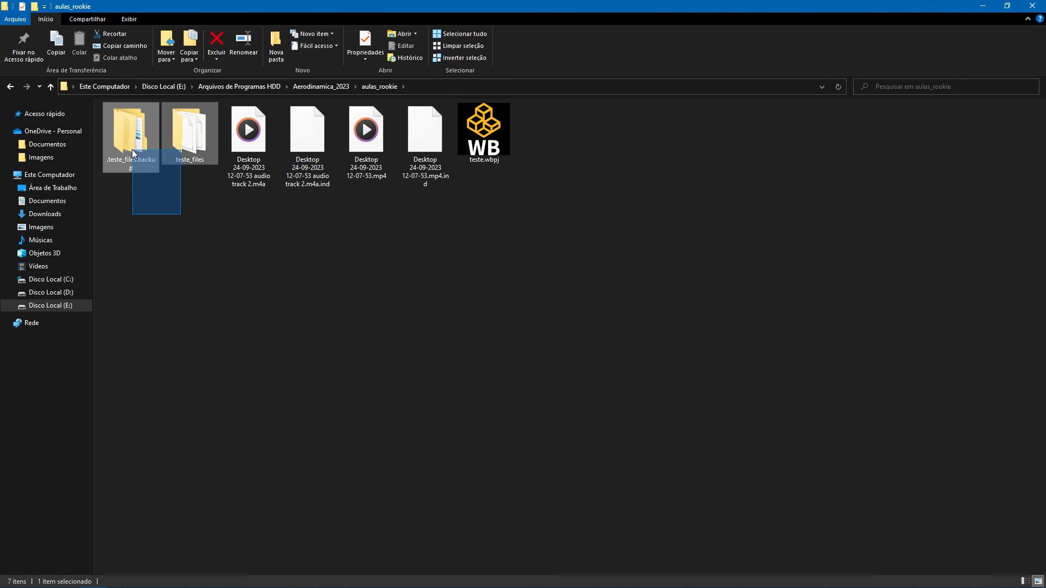
{"action": "left_click_drag", "start_coordinate": [522, 203], "coordinate": [456, 104], "text": "ctrl"}
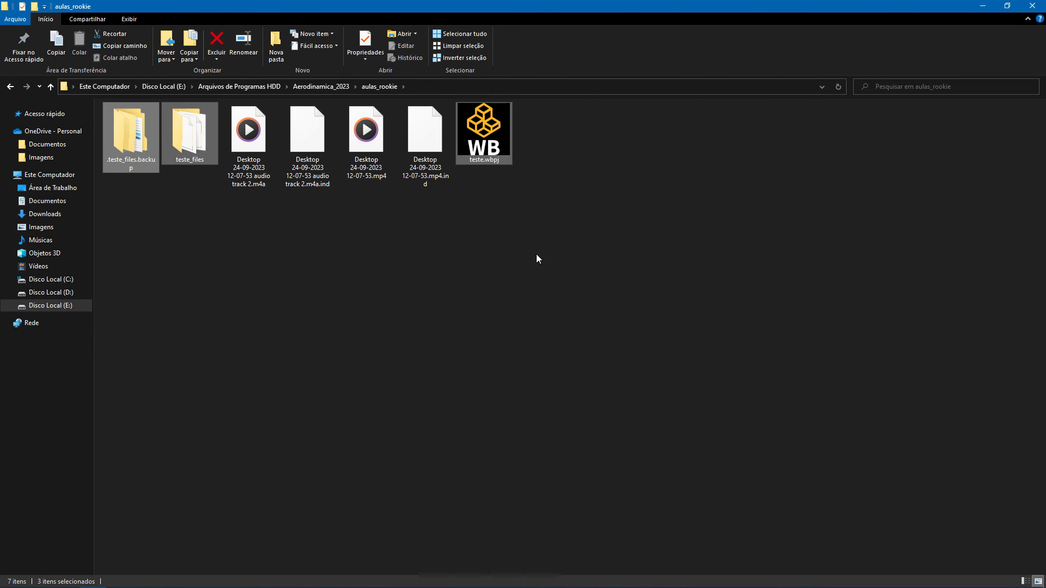
{"action": "right_click", "coordinate": [435, 266]}
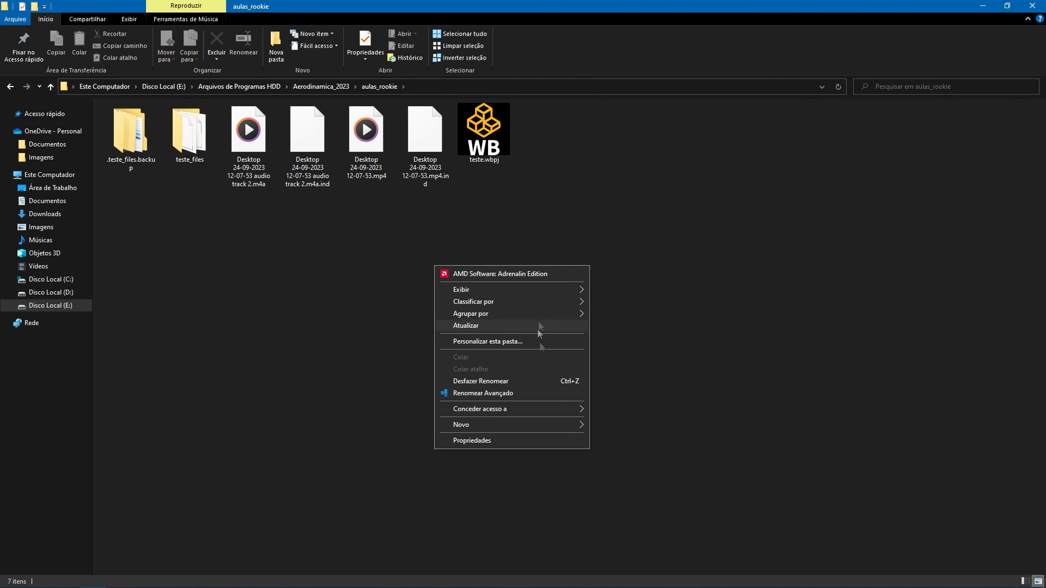
{"action": "left_click", "coordinate": [451, 254]}
Step: Compress the .teste_files.backup and teste_files folders together with teste.wbpj into the archive aulas_rookie.rar
{"action": "left_click", "coordinate": [136, 147]}
{"action": "left_click", "coordinate": [480, 137], "text": "ctrl"}
{"action": "right_click", "coordinate": [478, 140]}
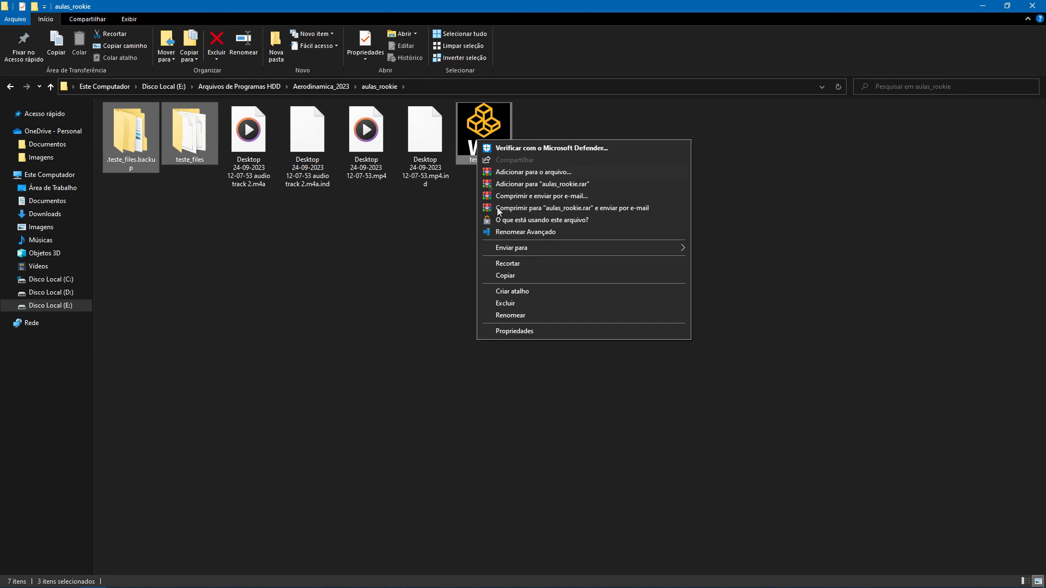
{"action": "left_click", "coordinate": [566, 185]}
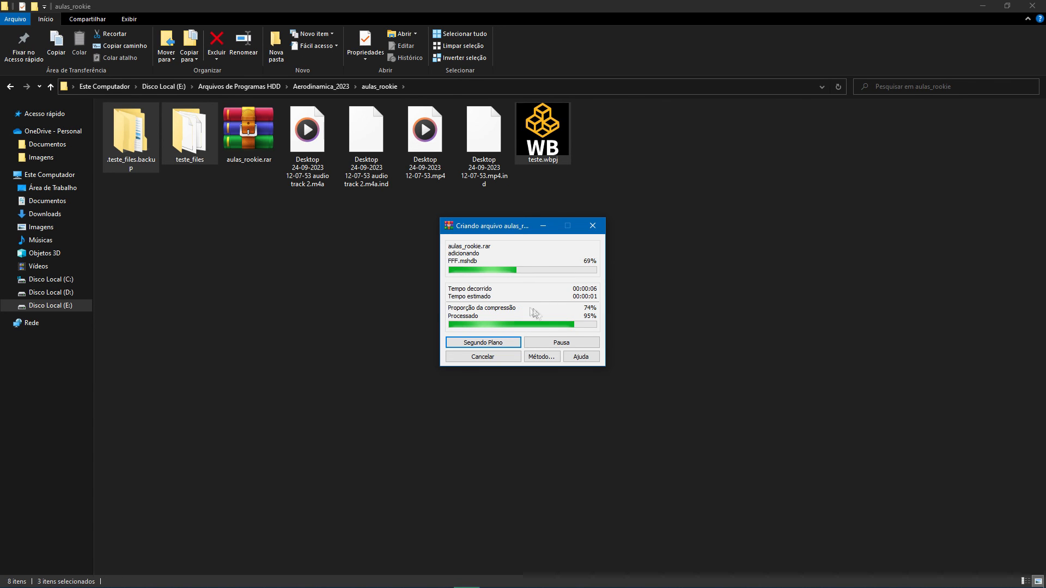
Step: Check the file size of aulas_rookie.rar in its properties, leaving the archive's settings as they are
{"action": "right_click", "coordinate": [255, 152]}
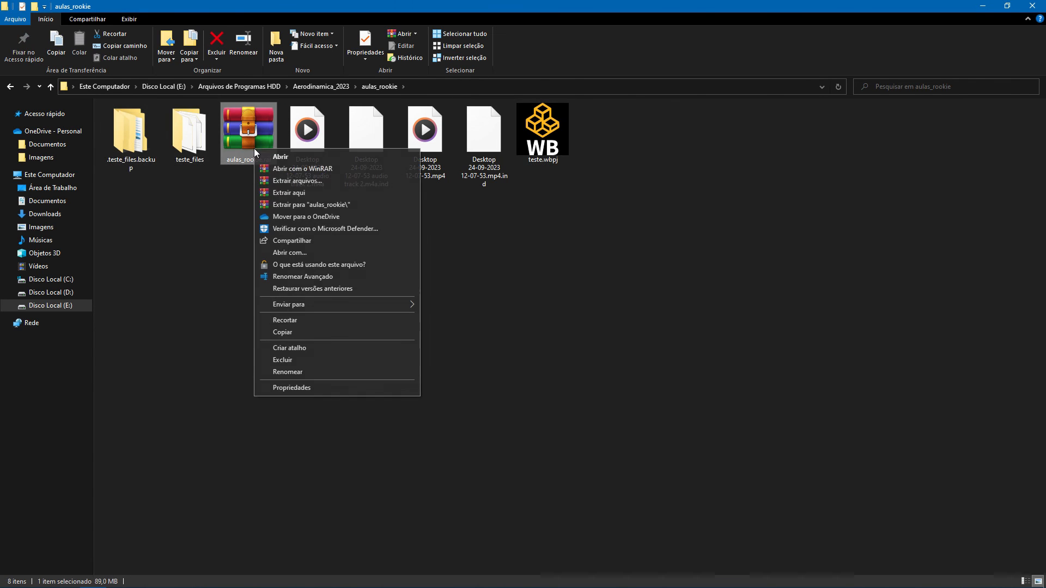
{"action": "left_click", "coordinate": [338, 388]}
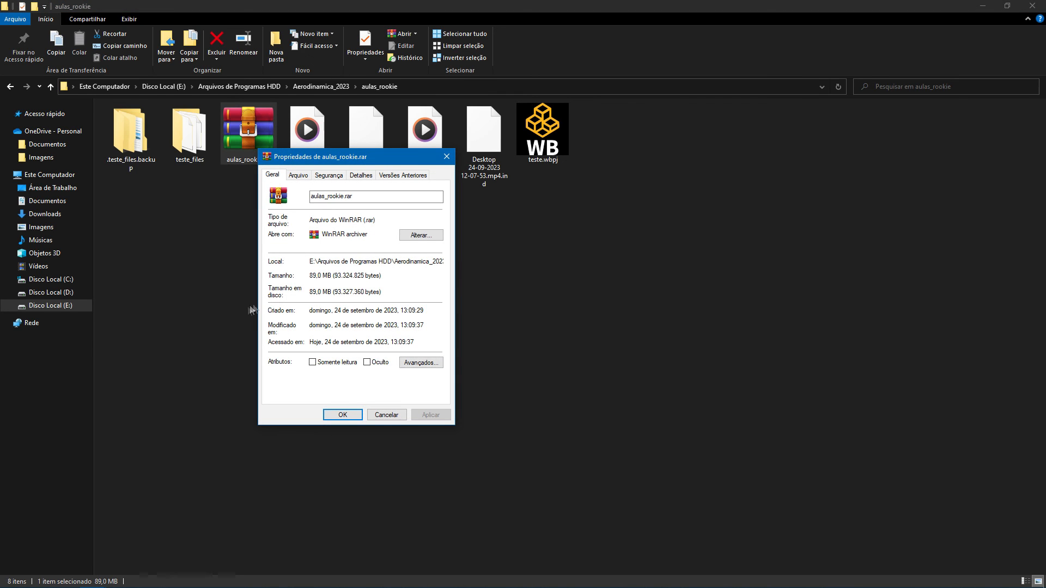
{"action": "left_click", "coordinate": [446, 157]}
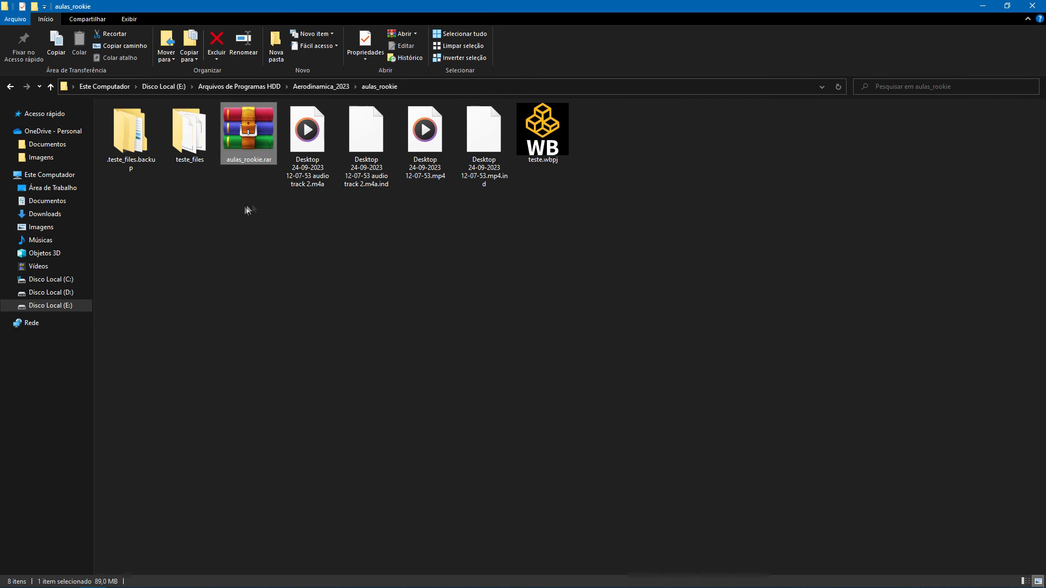
{"action": "left_click", "coordinate": [256, 227]}
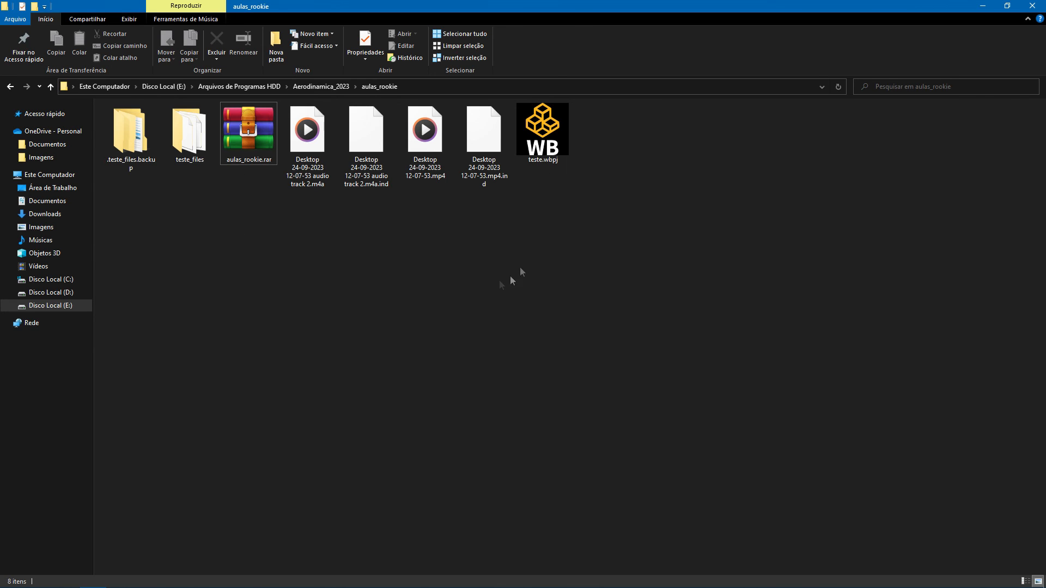
Step: Close the aulas_rookie folder window and return to the teste project schematic in Workbench with no cell selected
{"action": "left_click_drag", "start_coordinate": [195, 208], "coordinate": [142, 115]}
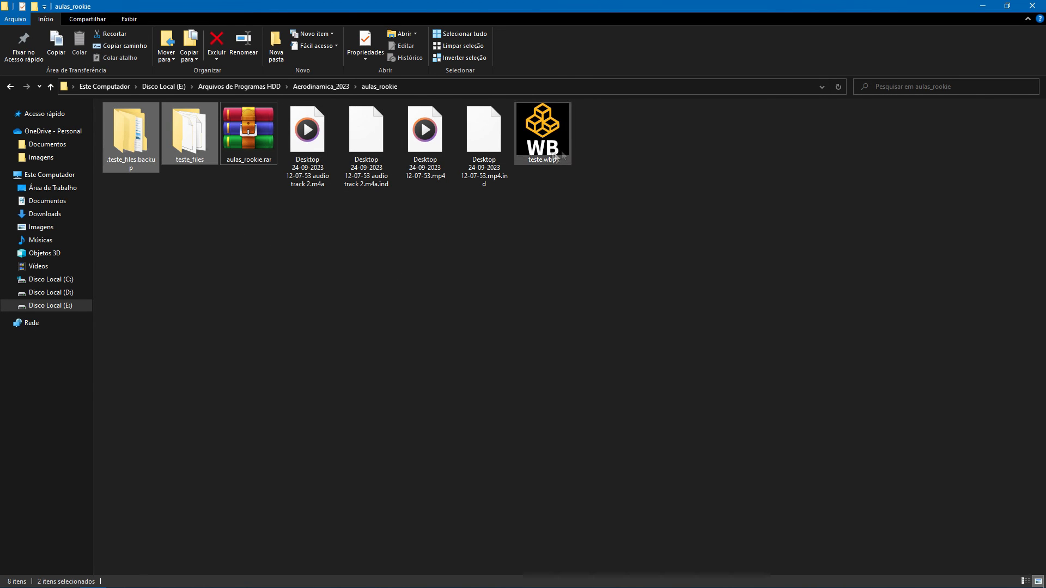
{"action": "left_click", "coordinate": [1030, 10]}
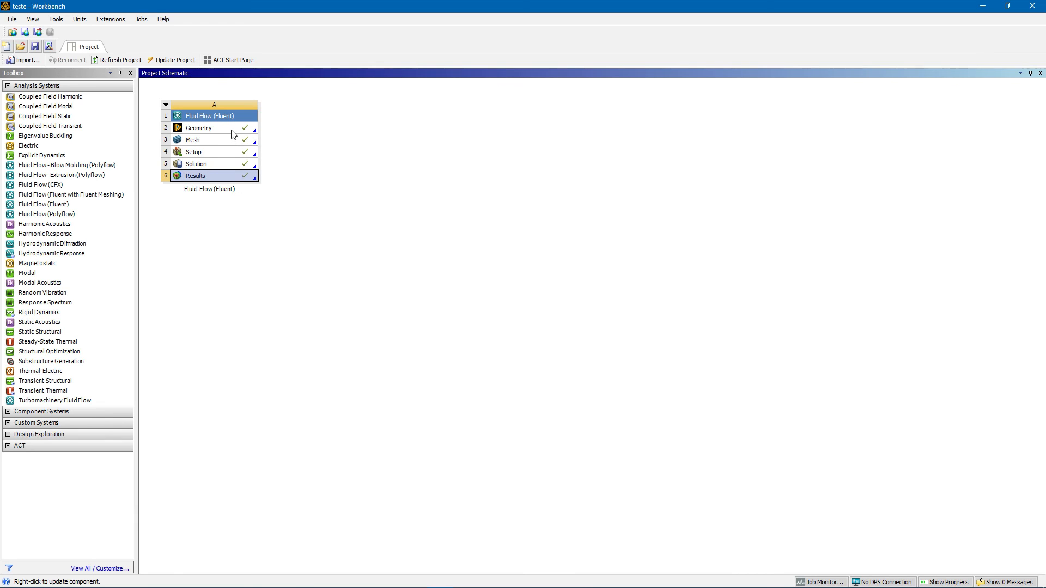
{"action": "left_click", "coordinate": [293, 149]}
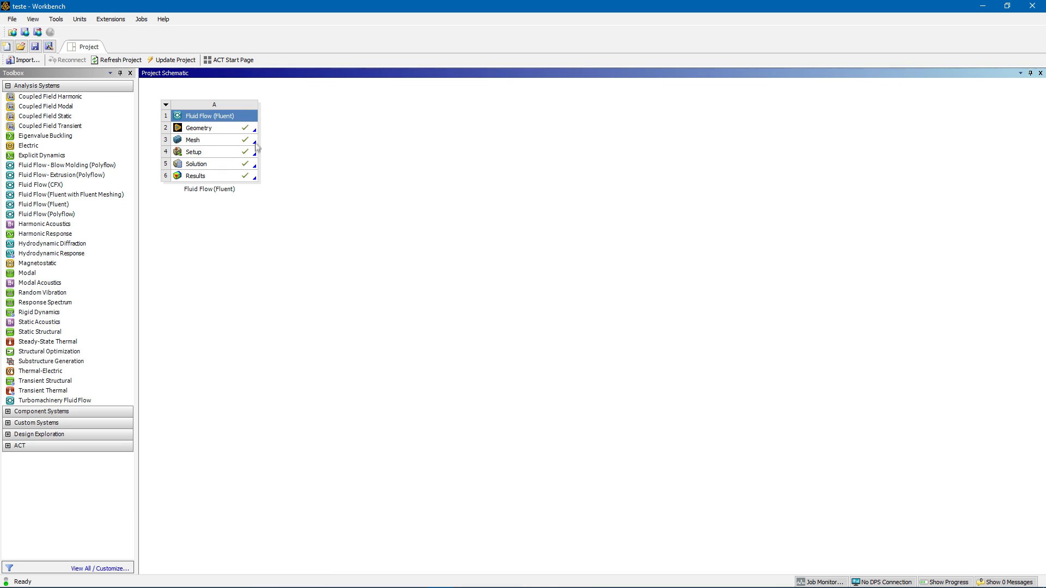